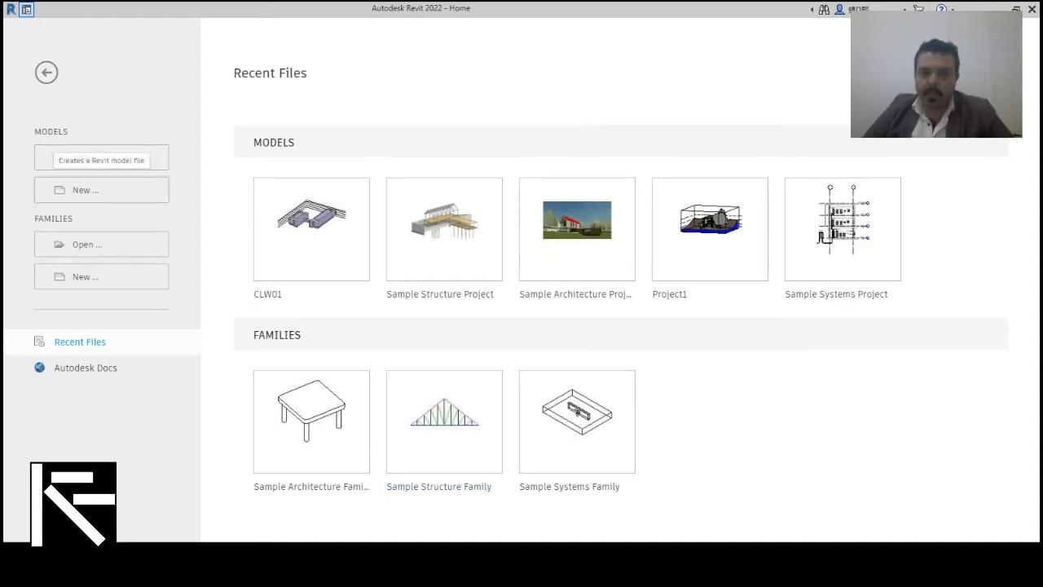
Step: Create a new project from the DefaultMetric.rte template in the English templates folder
left_click(90, 190)
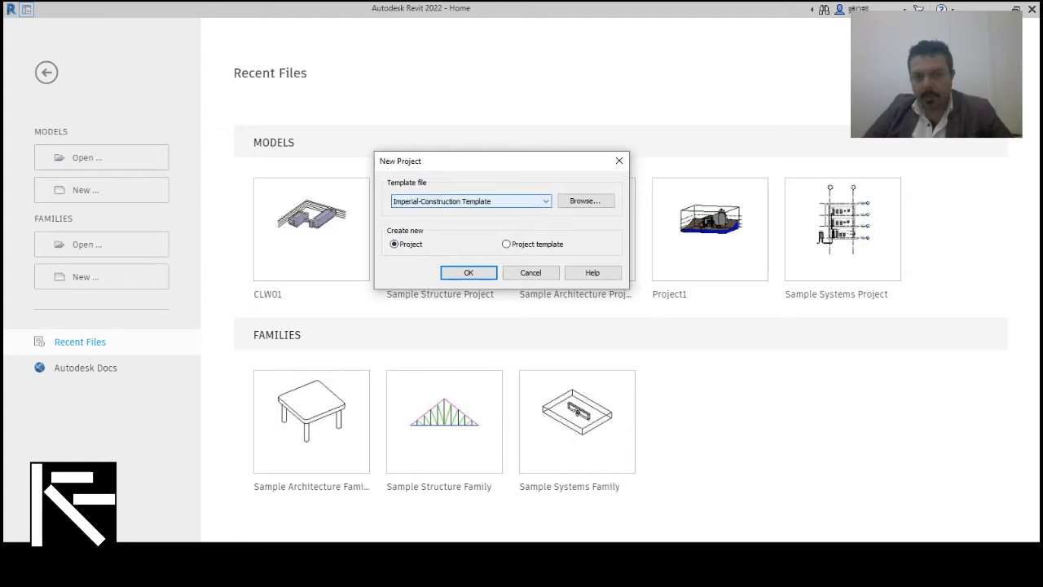
left_click(480, 201)
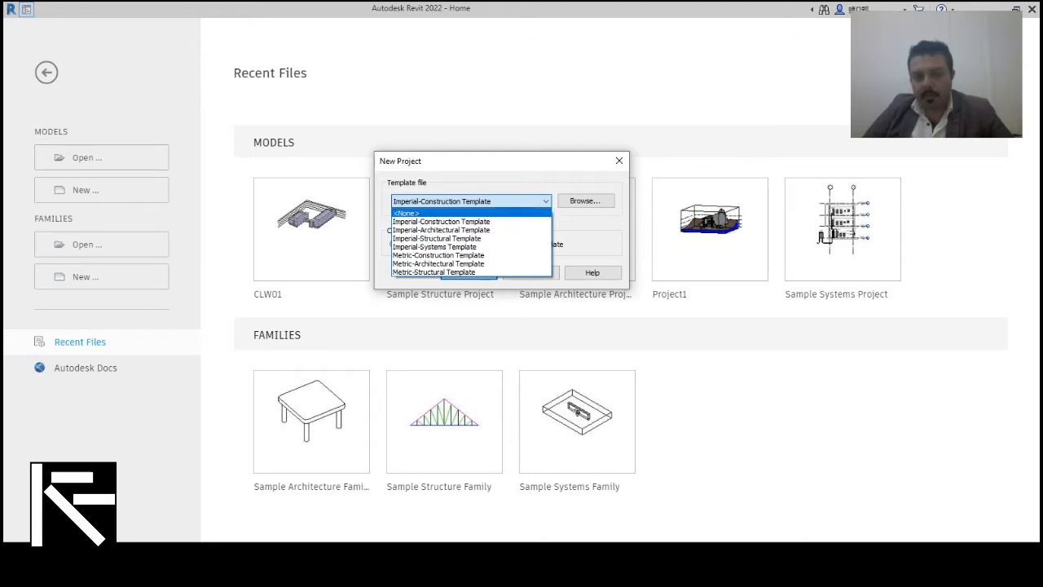
left_click(533, 201)
left_click(586, 201)
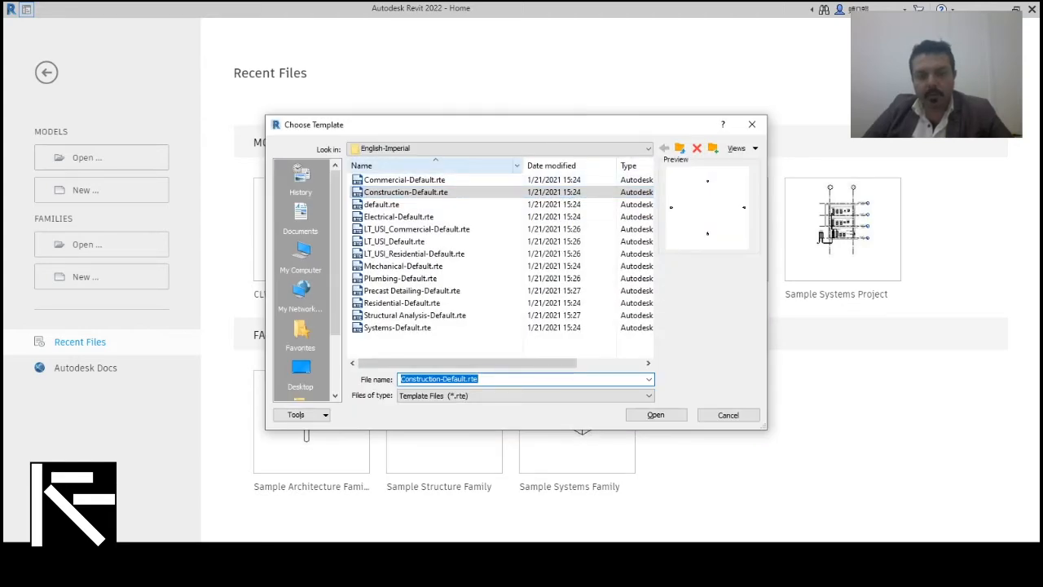
left_click(679, 147)
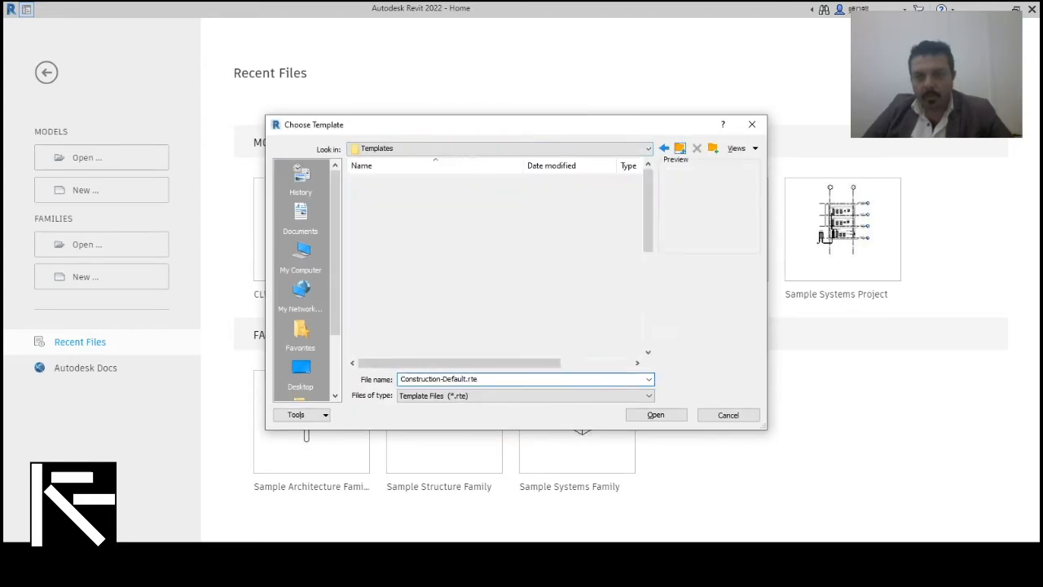
left_click(376, 205)
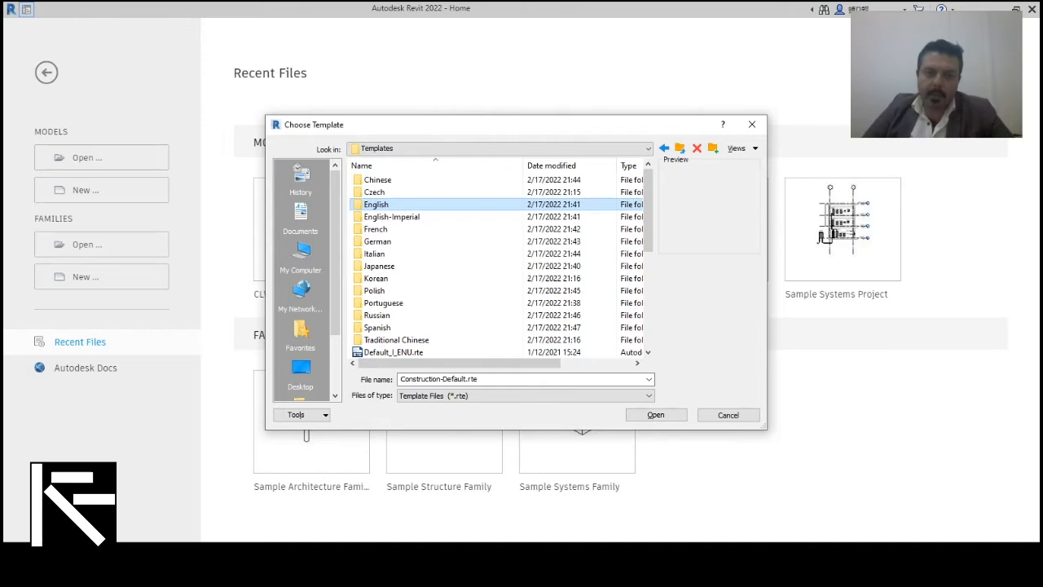
double_click(376, 205)
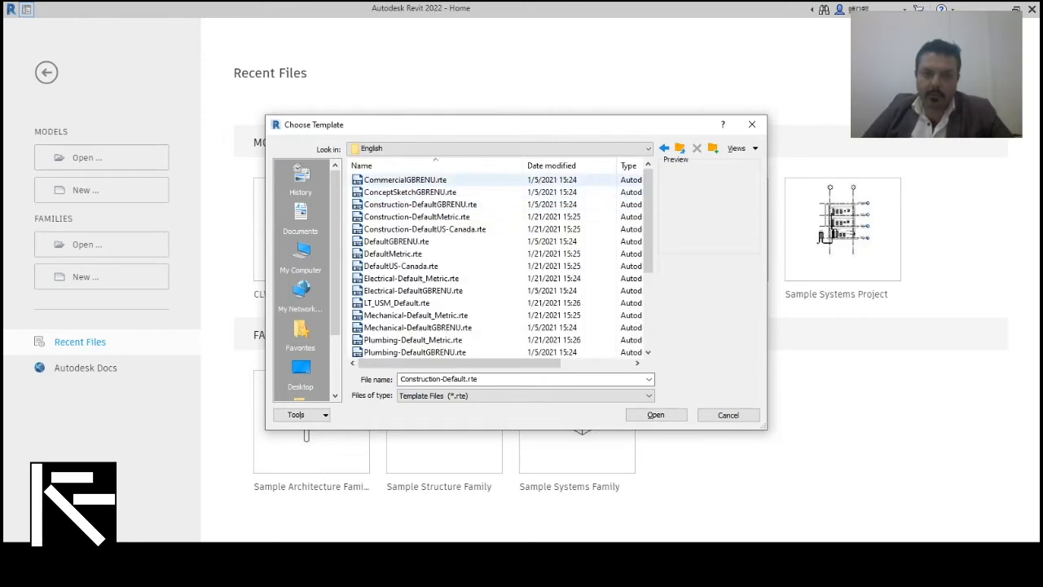
left_click(393, 253)
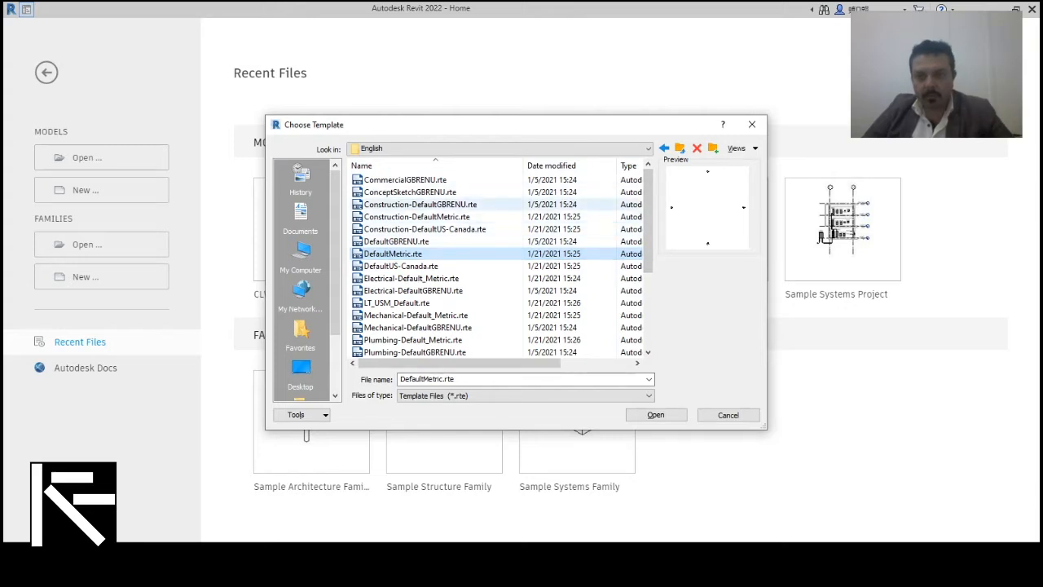
left_click(655, 415)
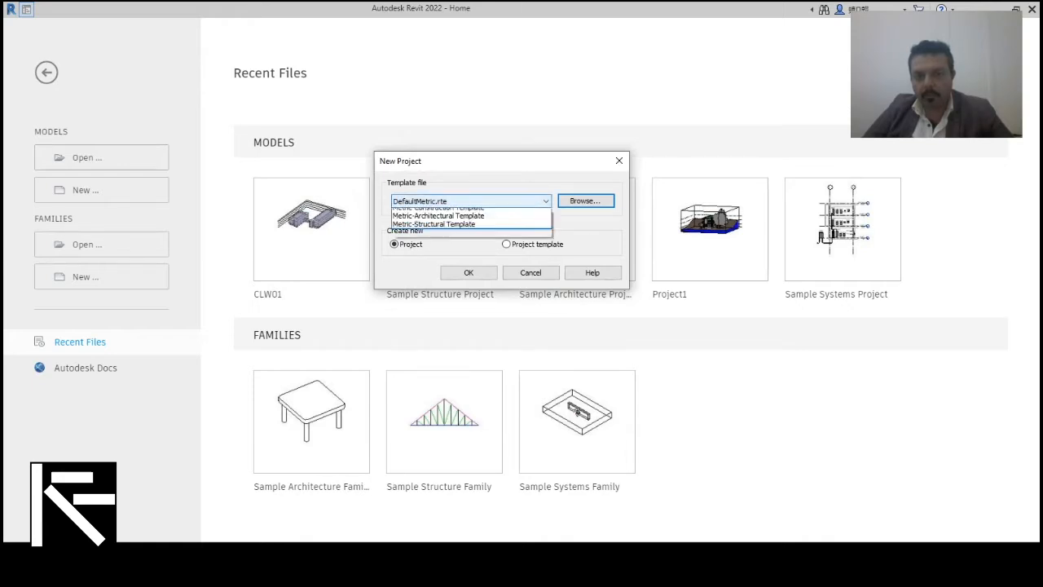
left_click(521, 201)
left_click(521, 201)
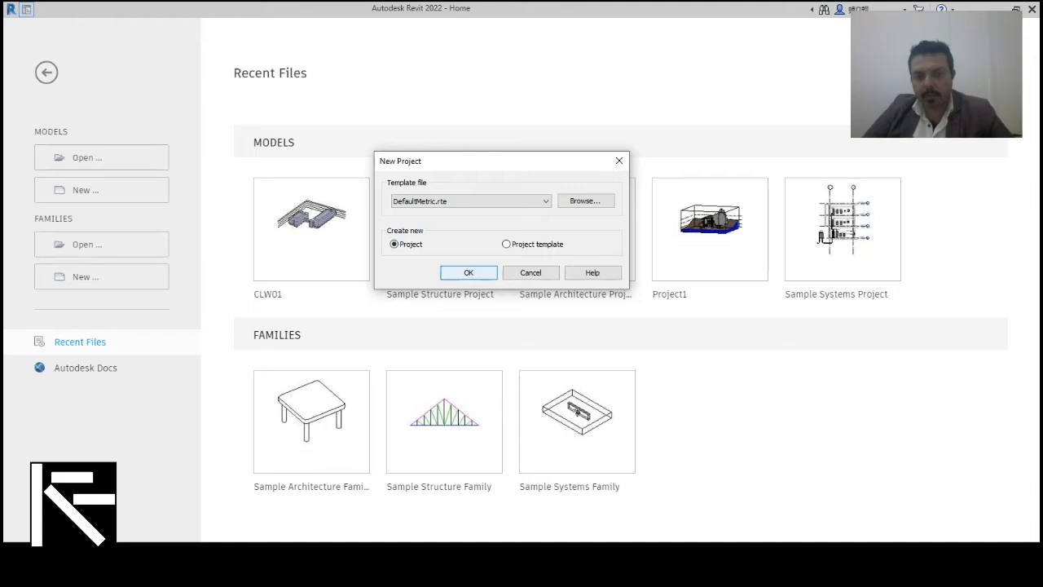
left_click(469, 272)
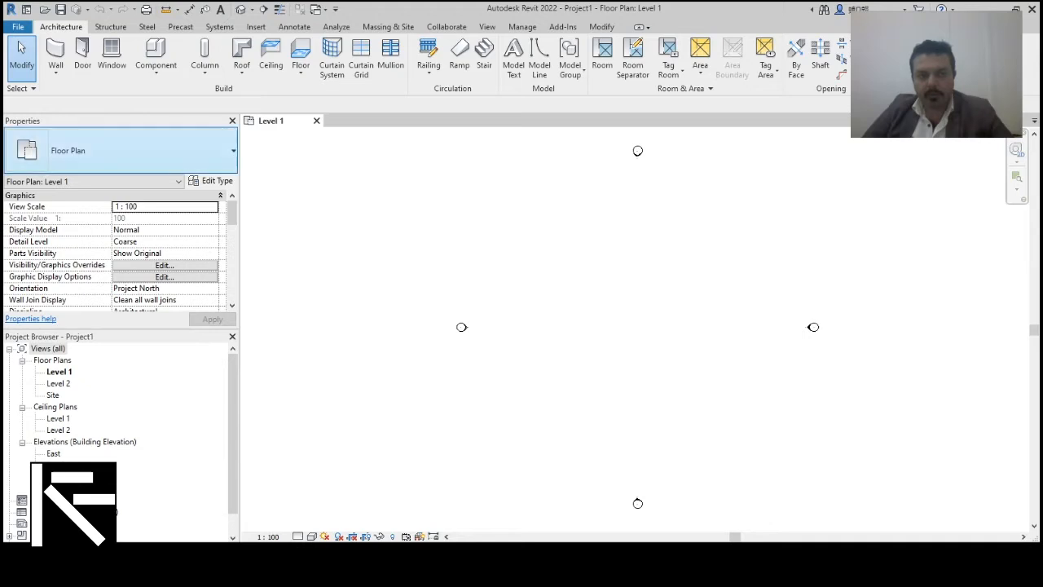
Step: Look through the view properties of the Level 1 floor plan, from graphics and extents to identity data and phasing
scroll(122, 253, "down", 5)
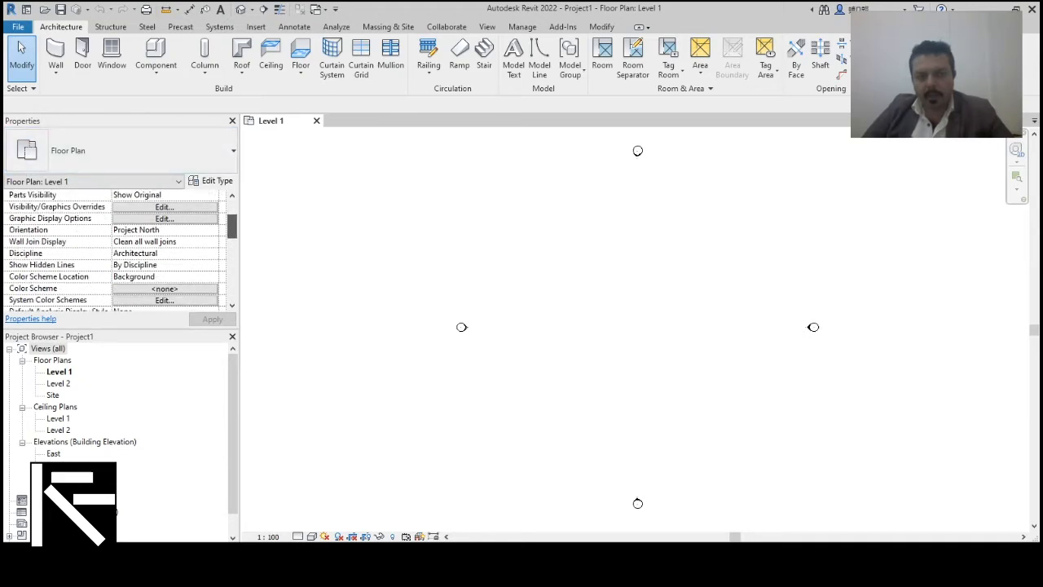
scroll(122, 252, "down", 2)
scroll(122, 253, "up", 8)
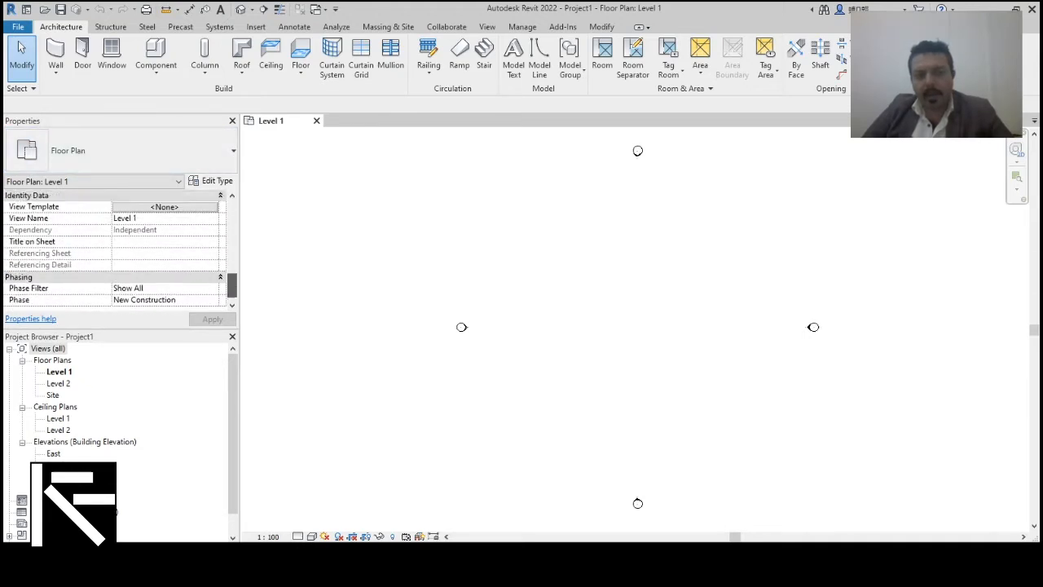
scroll(122, 252, "down", 5)
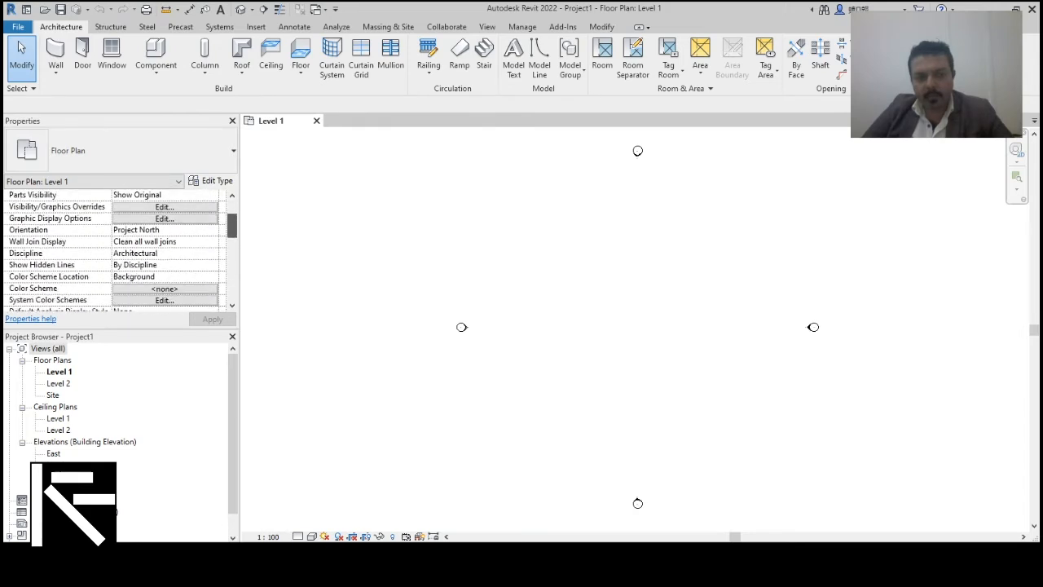
scroll(122, 253, "down", 1)
scroll(122, 252, "up", 2)
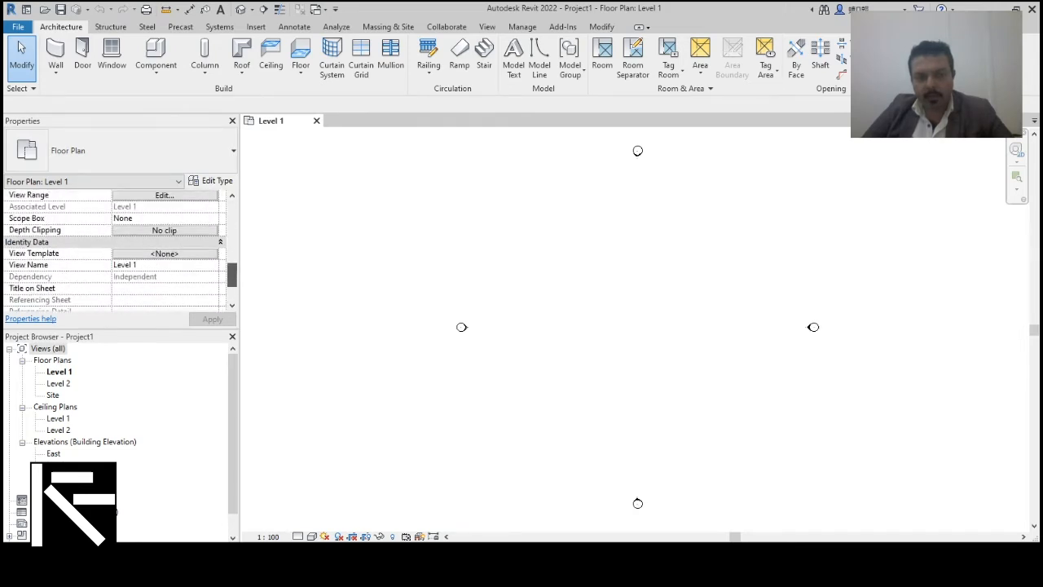
scroll(122, 253, "up", 5)
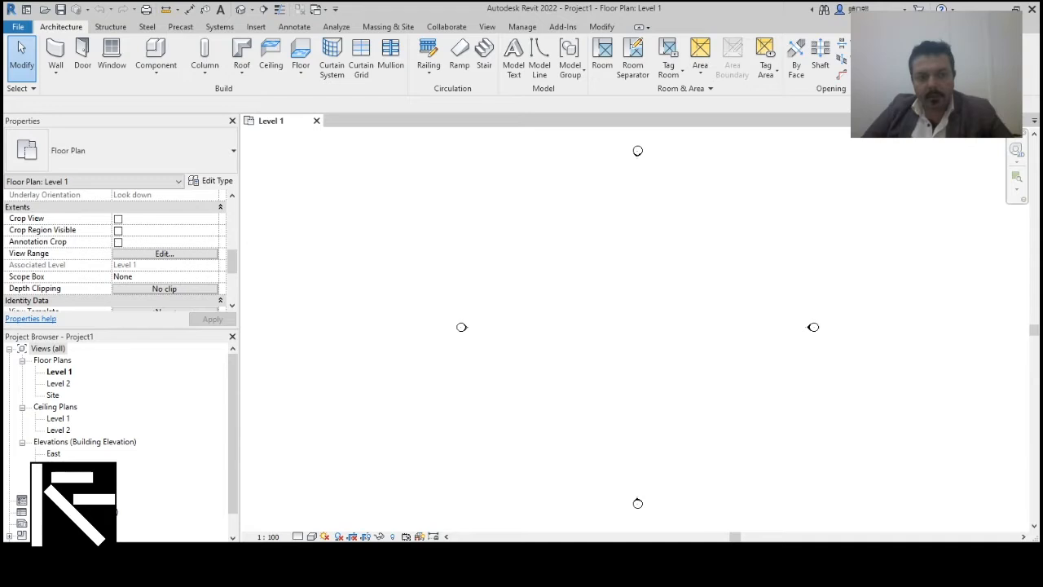
scroll(122, 253, "up", 3)
scroll(122, 253, "up", 3)
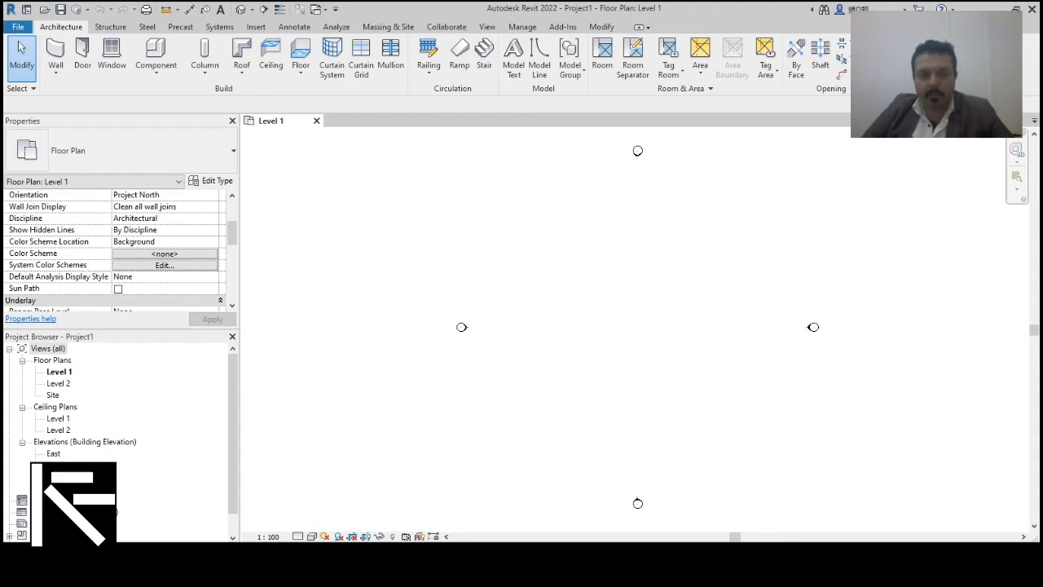
Step: Enlarge the Project Browser and delete the Level 1 and Level 2 ceiling plan views
left_click_drag(122, 331, 122, 299)
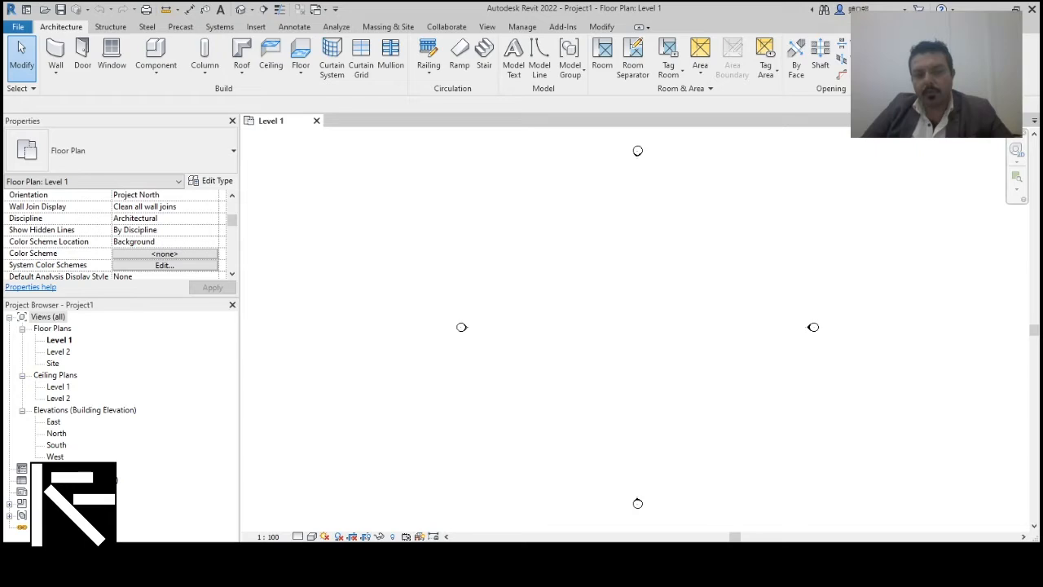
right_click(58, 386)
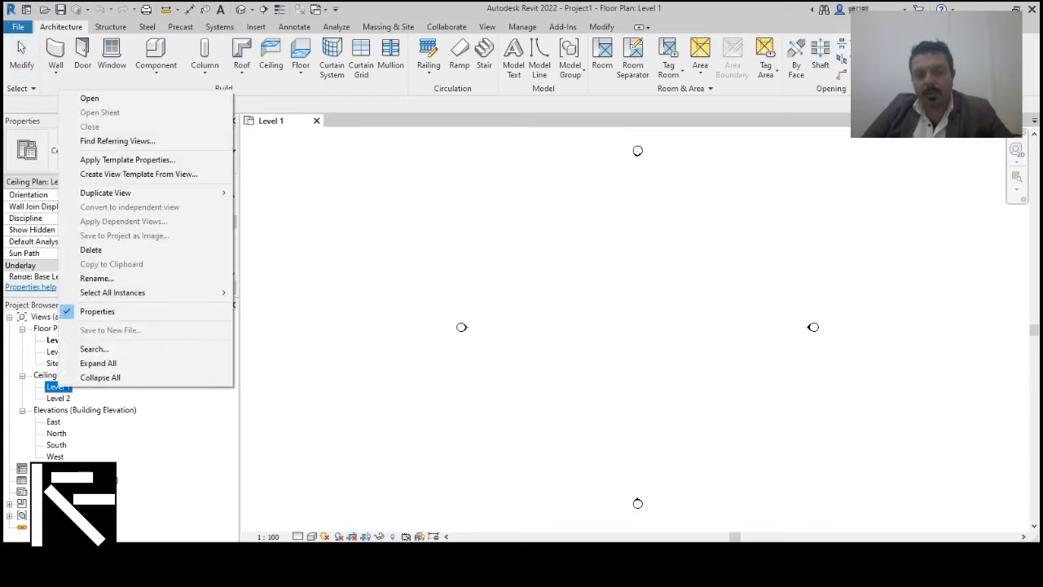
left_click(91, 250)
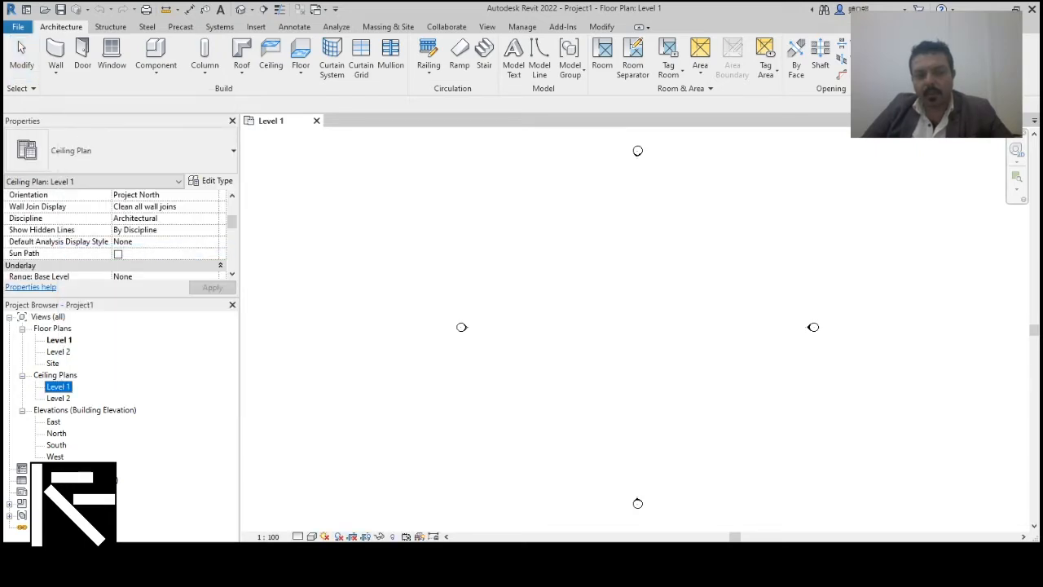
right_click(59, 387)
left_click(91, 248)
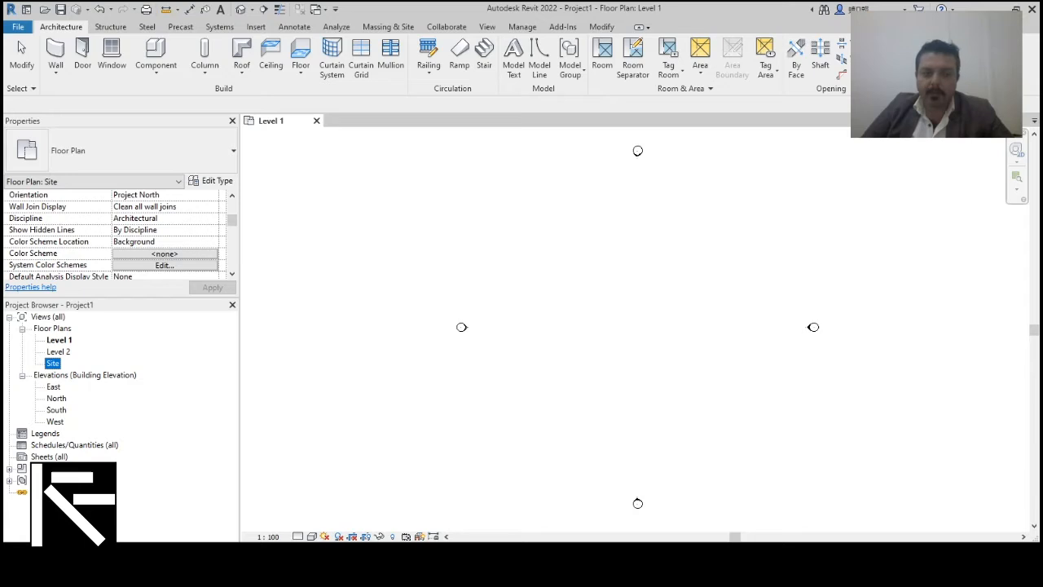
Step: Open the East, North, South and West building elevations one after another to examine their levels
double_click(53, 386)
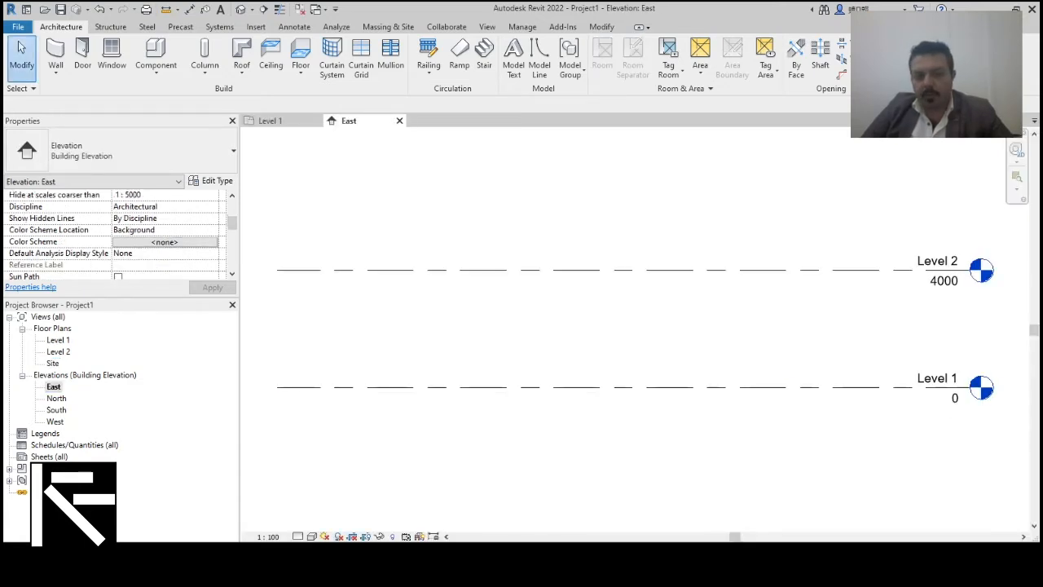
double_click(56, 397)
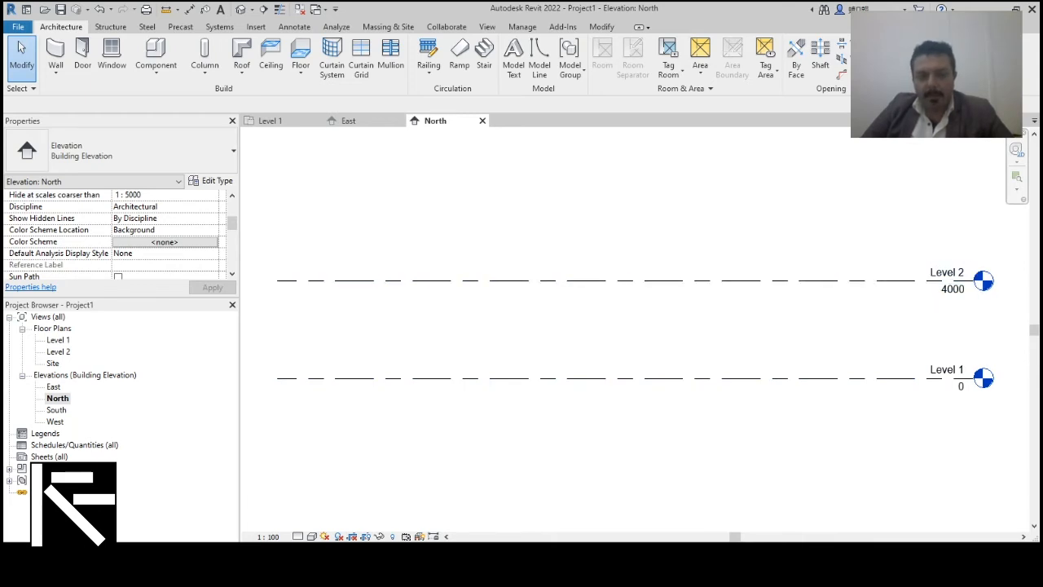
double_click(57, 410)
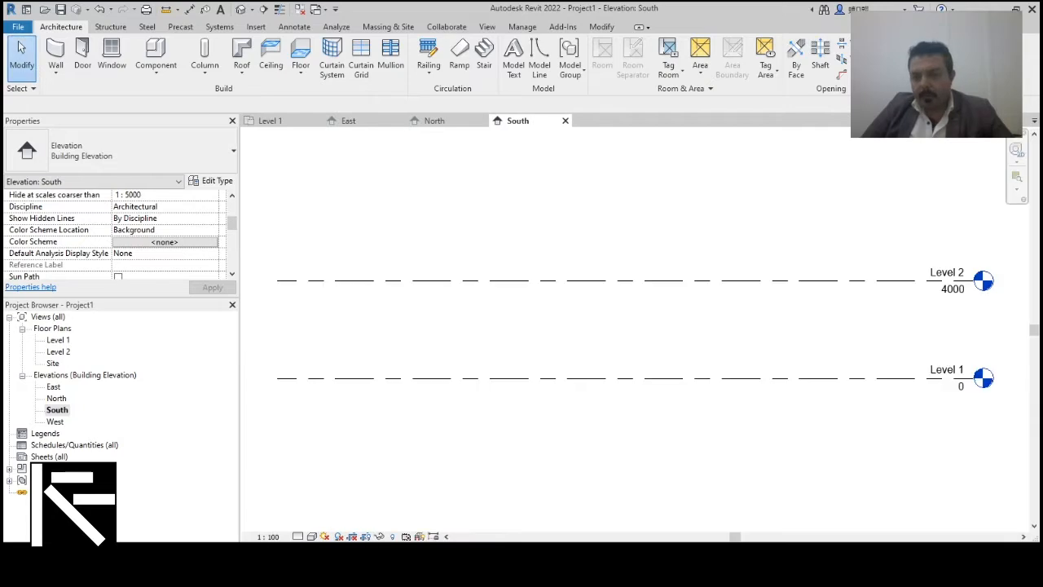
double_click(56, 421)
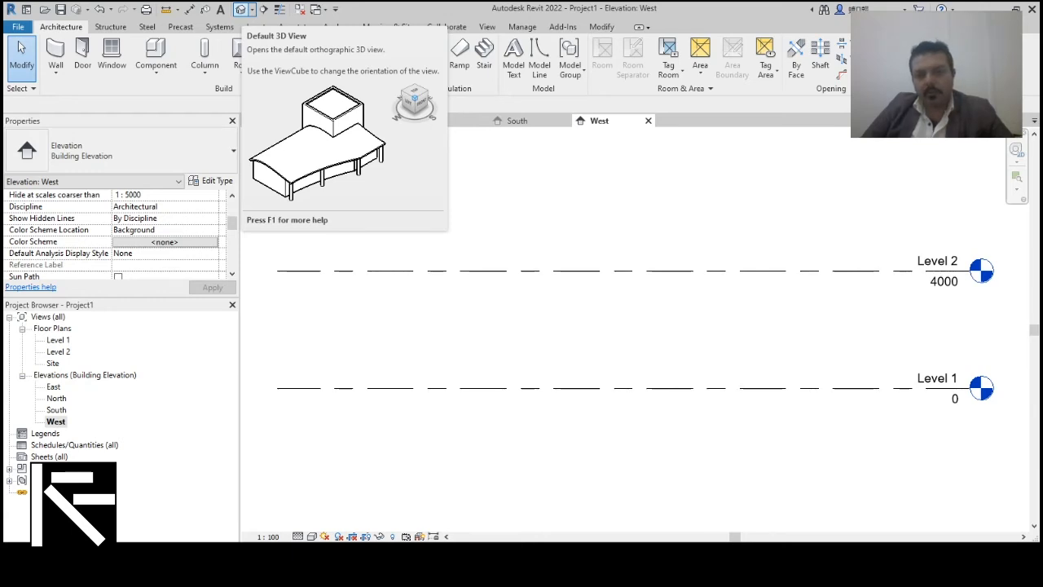
Step: Open the default 3D view and set the mass display to Show Mass Form and Floors
left_click(241, 9)
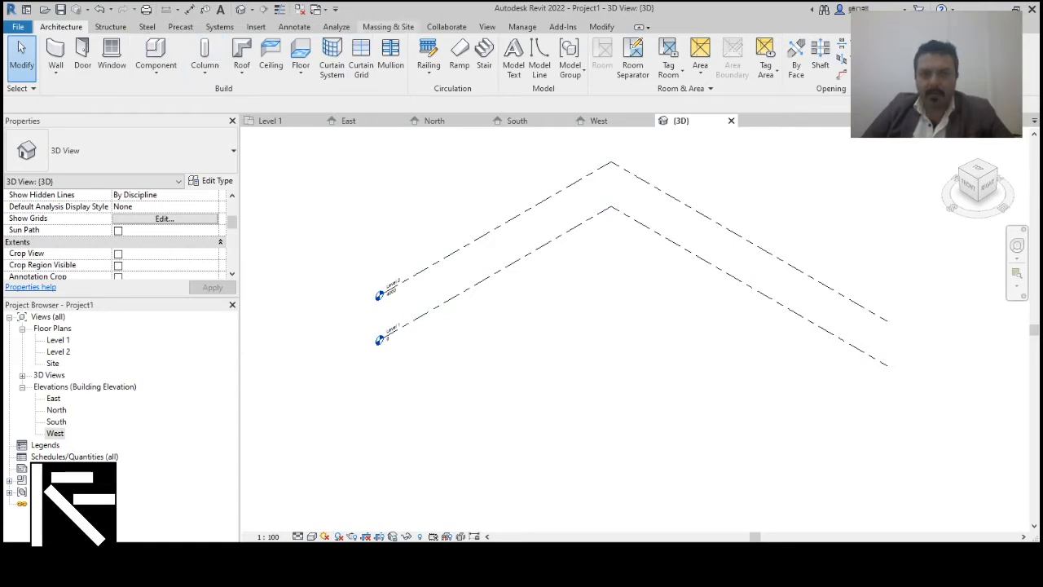
left_click(388, 26)
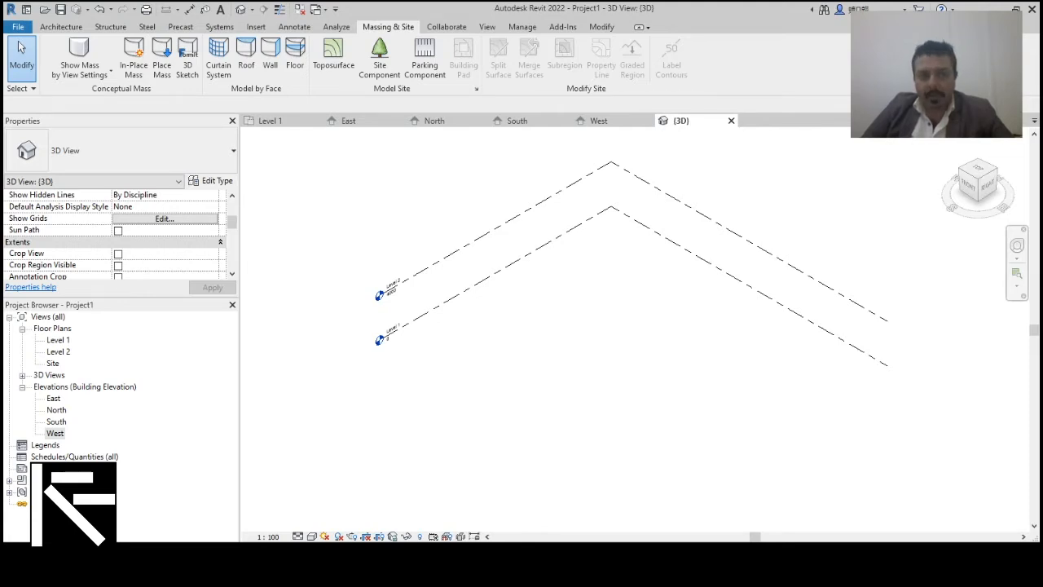
left_click(79, 50)
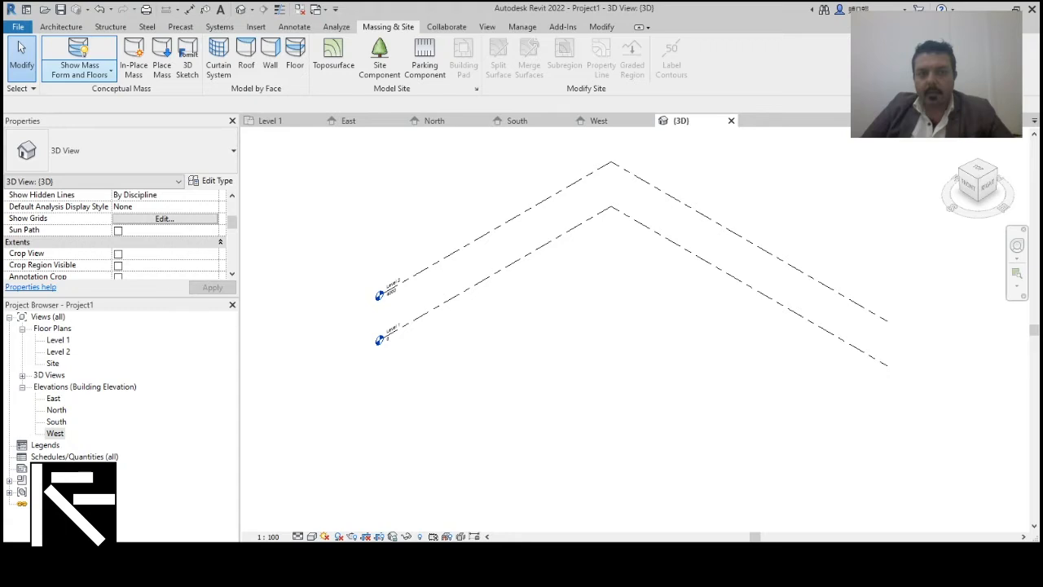
left_click(111, 71)
left_click(114, 93)
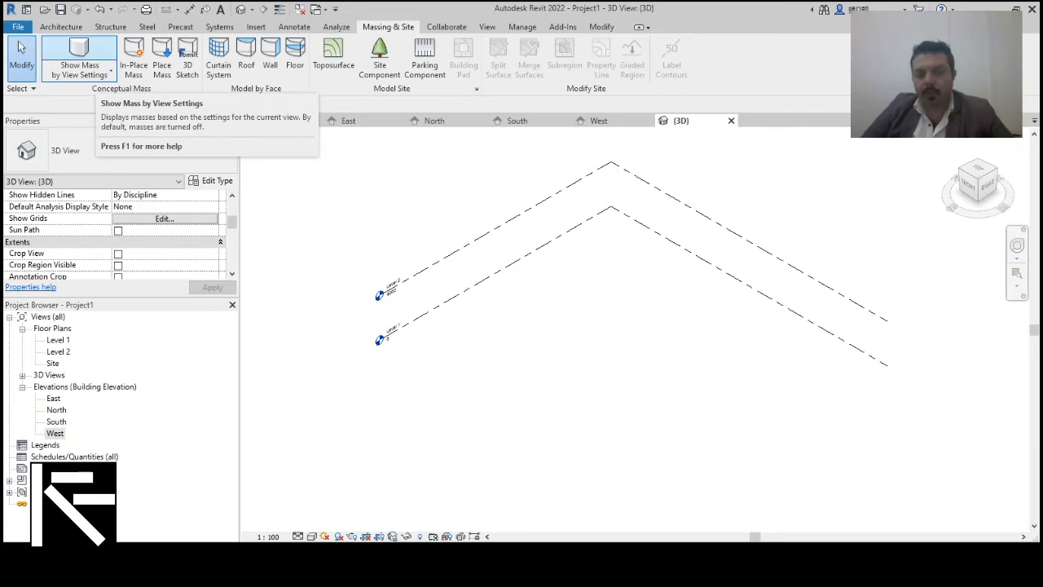
left_click(89, 72)
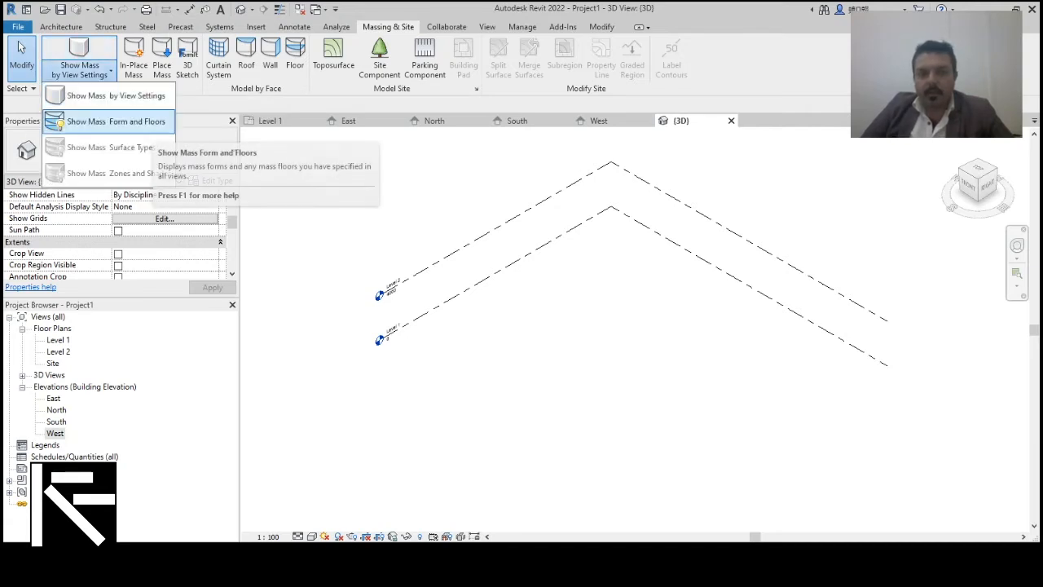
left_click(114, 122)
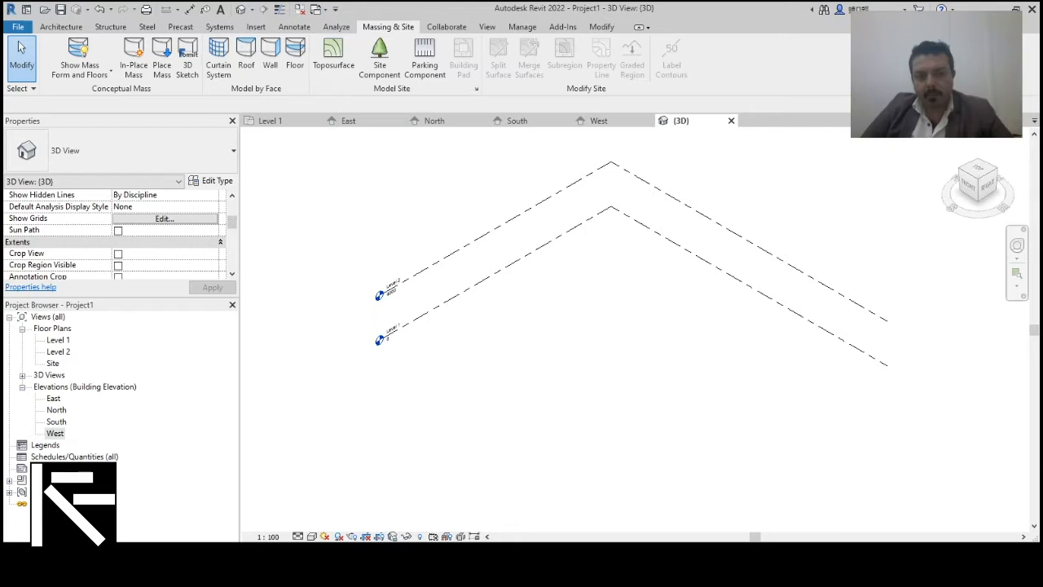
Step: Create an in-place conceptual mass named Example
left_click(53, 363)
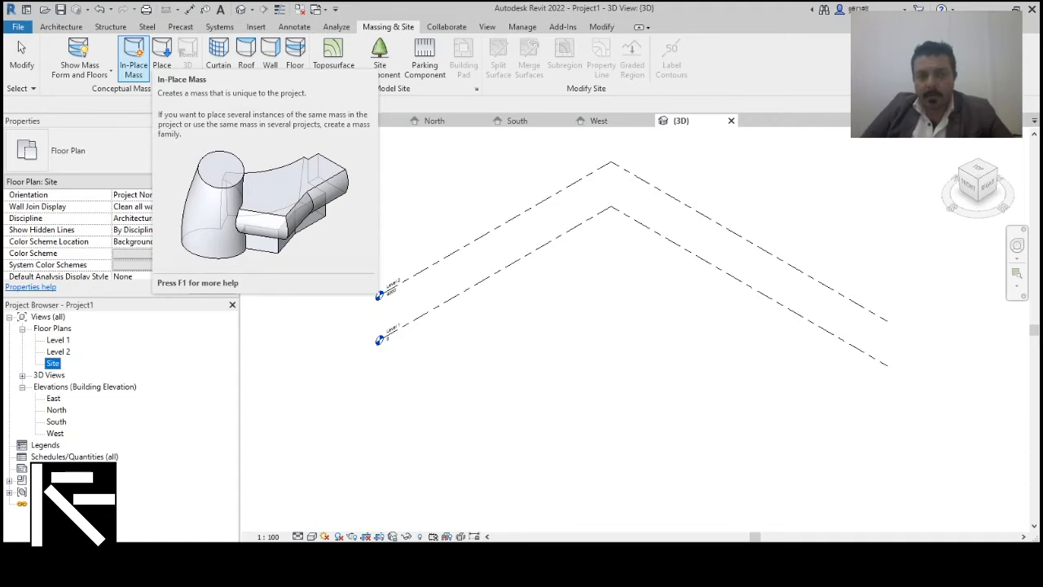
left_click(134, 61)
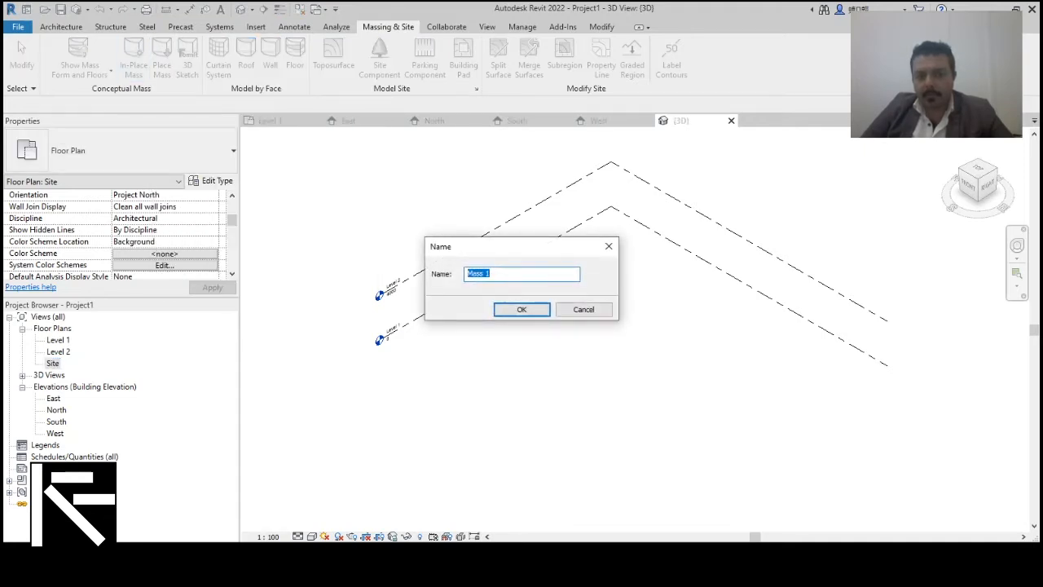
left_click_drag(522, 252, 594, 307)
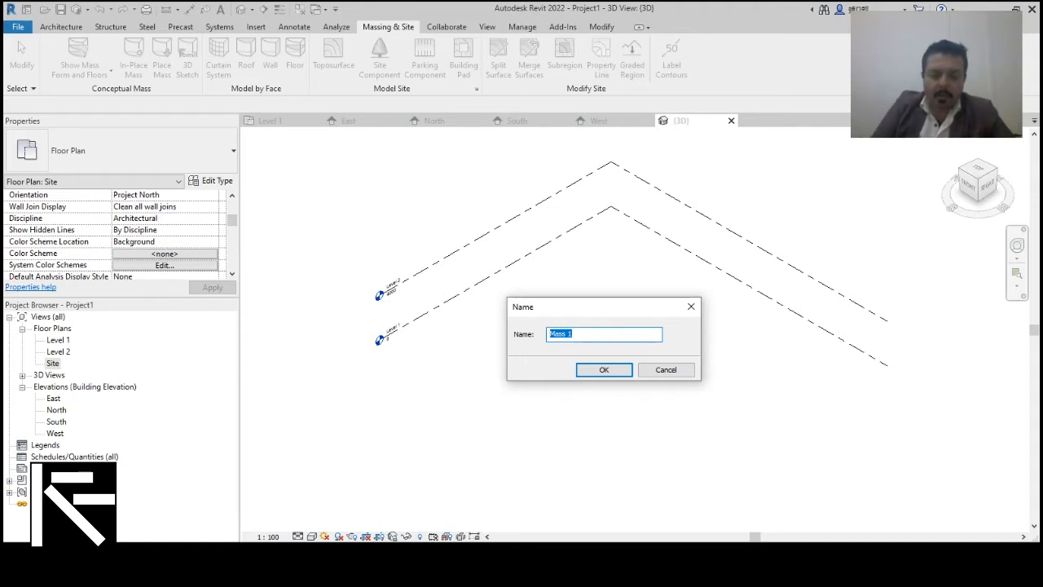
type("Edxample")
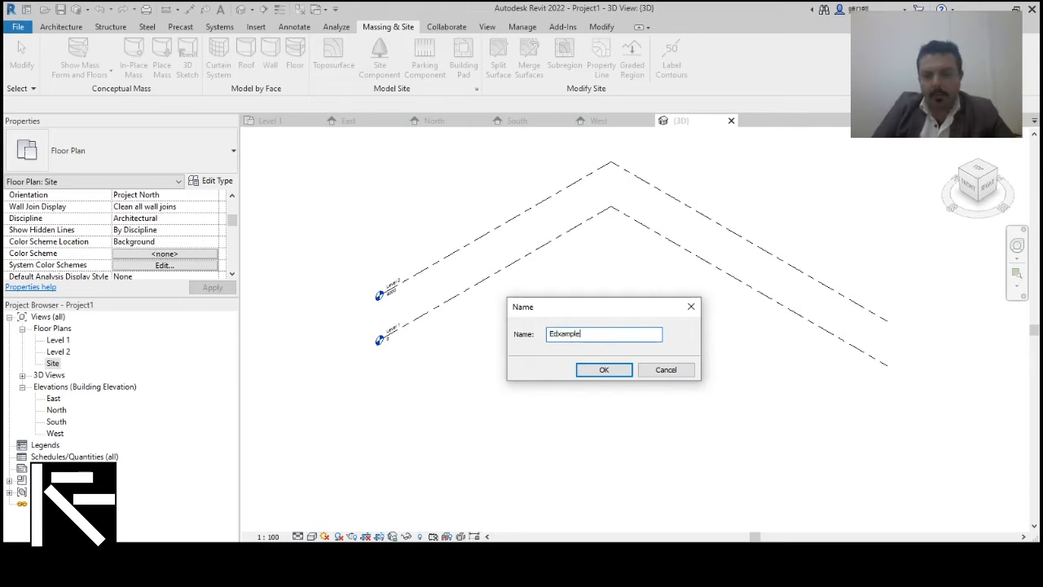
key("ctrl+a")
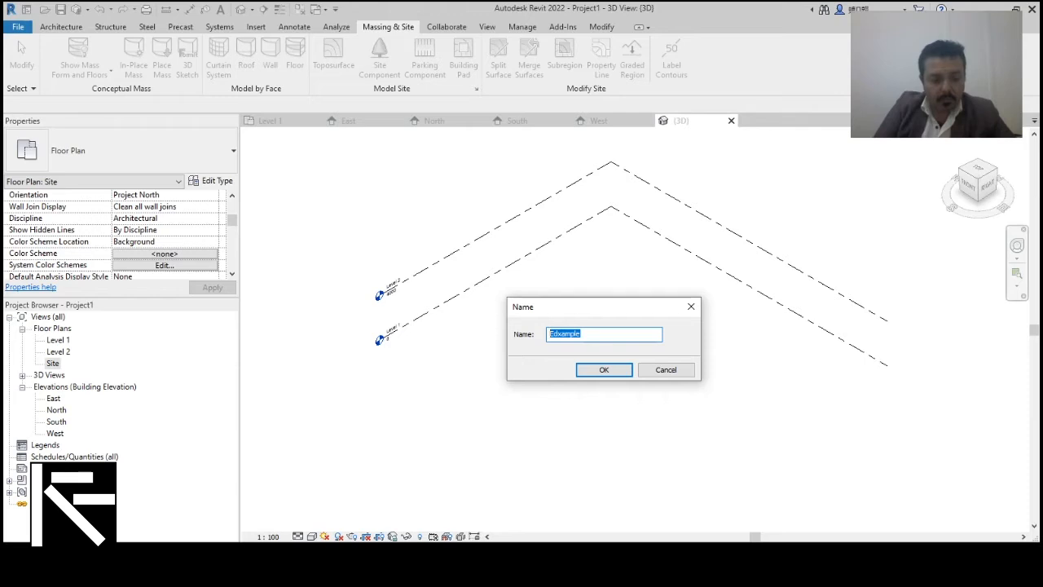
type("Example")
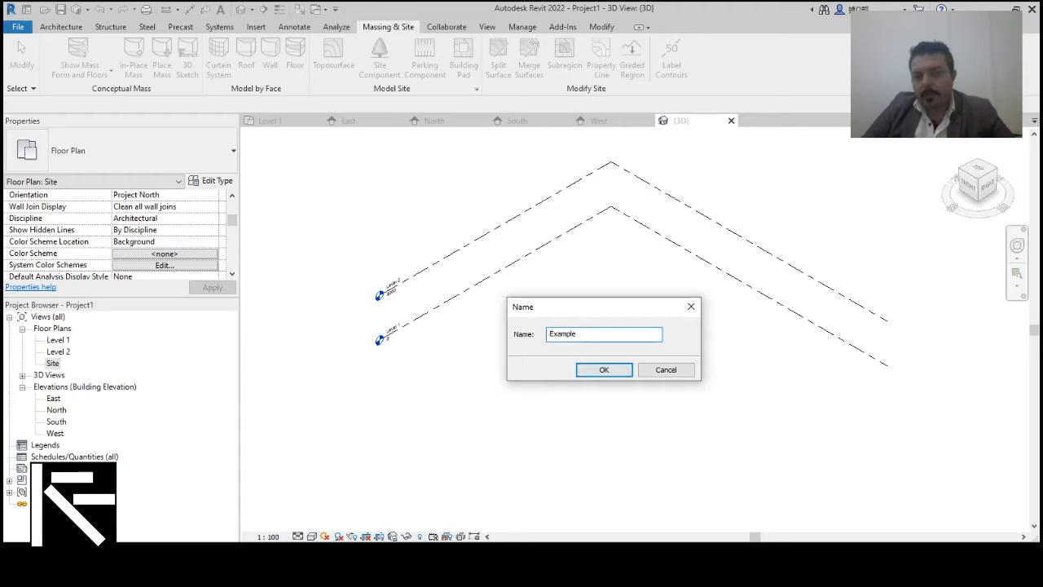
key("Return")
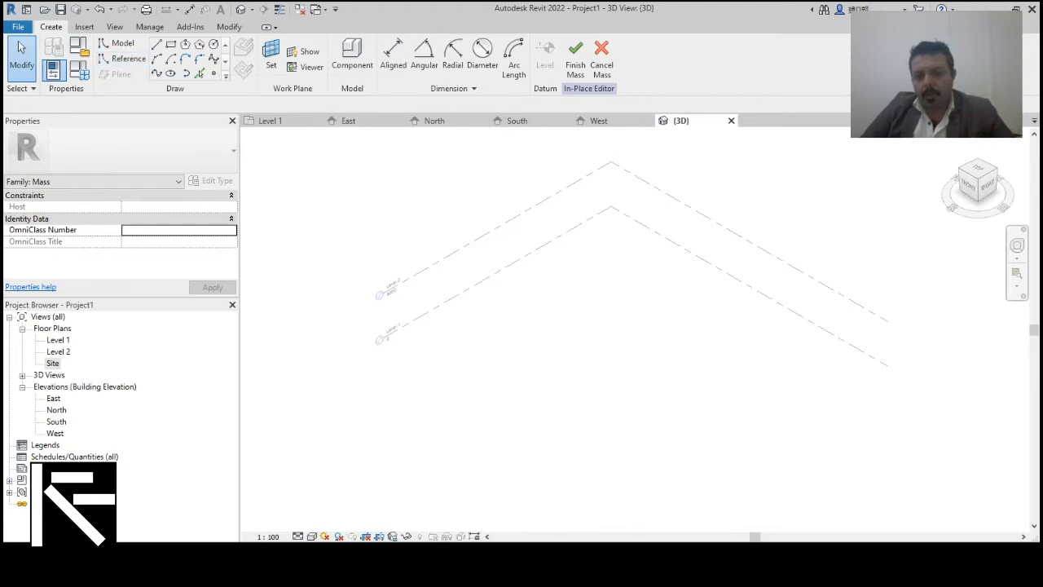
Step: Show the active Level 1 work plane in the 3D view
scroll(619, 278, "up", 1)
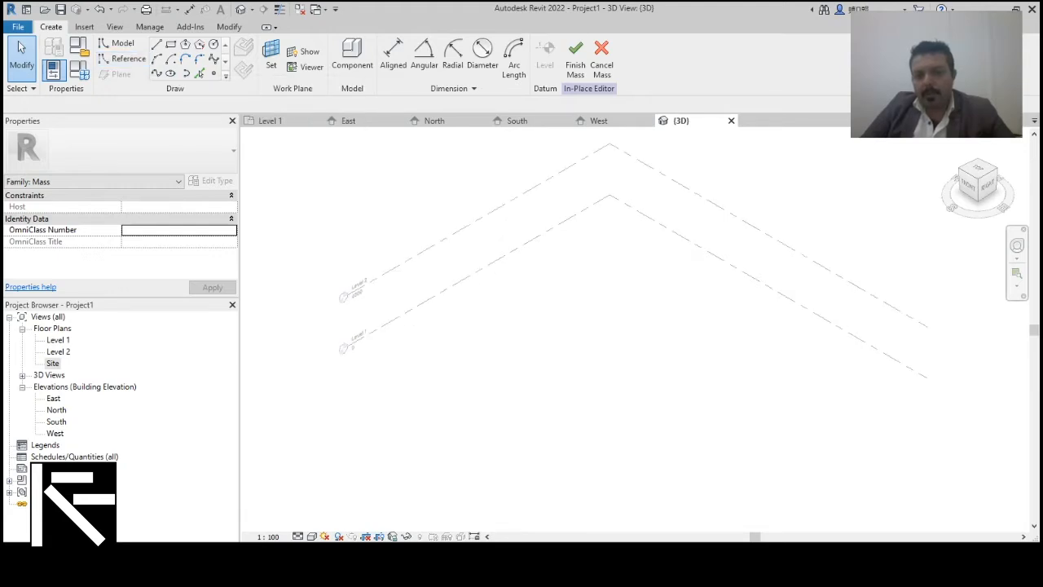
middle_click_drag(619, 279, 603, 333)
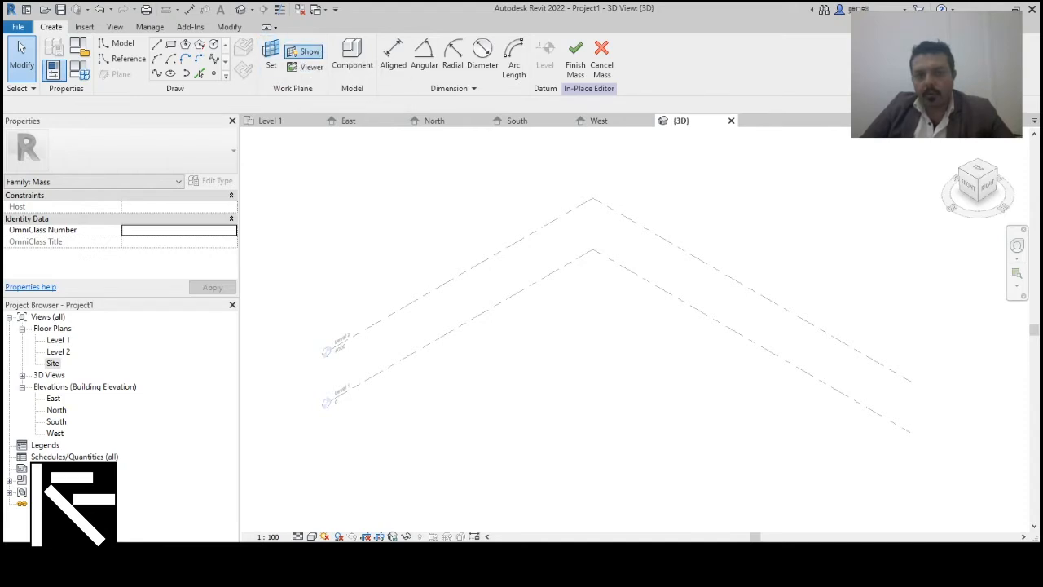
left_click(303, 51)
middle_click_drag(628, 383, 625, 301)
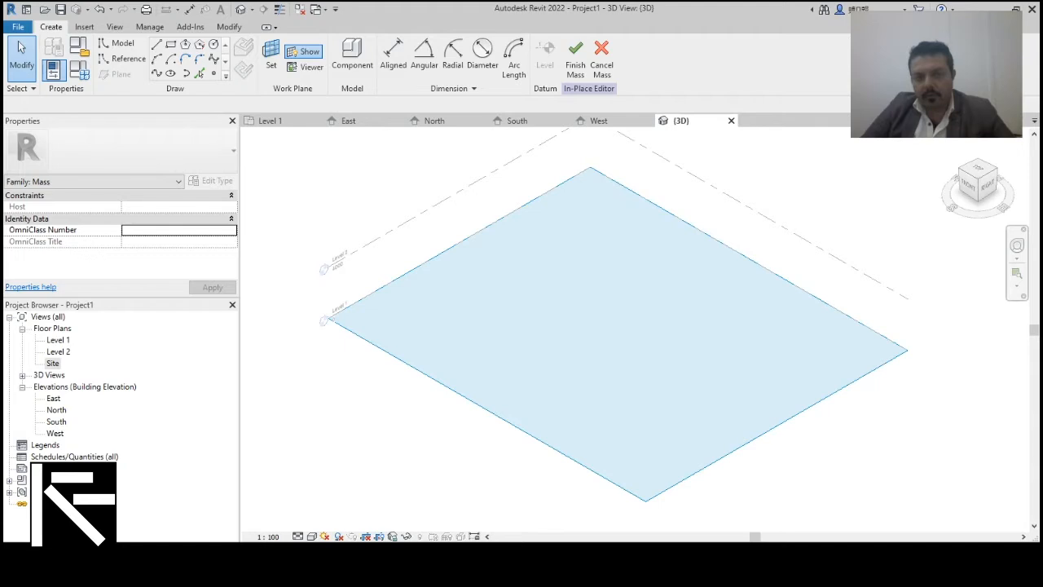
middle_click_drag(590, 285, 586, 322)
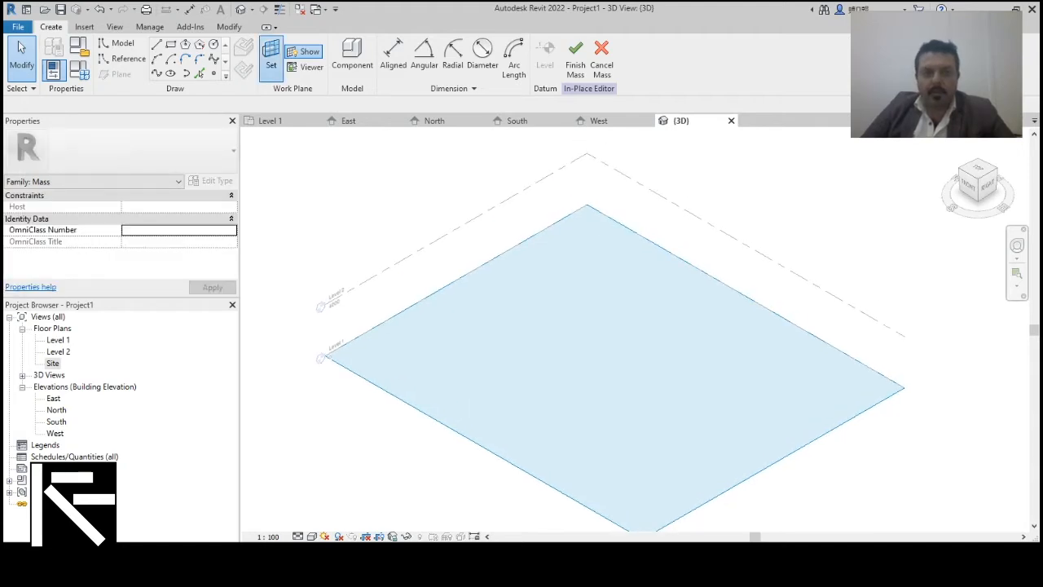
Step: Switch the work plane to Level 2 and back to Level 1, and toggle its display off and on
left_click(271, 57)
left_click(143, 105)
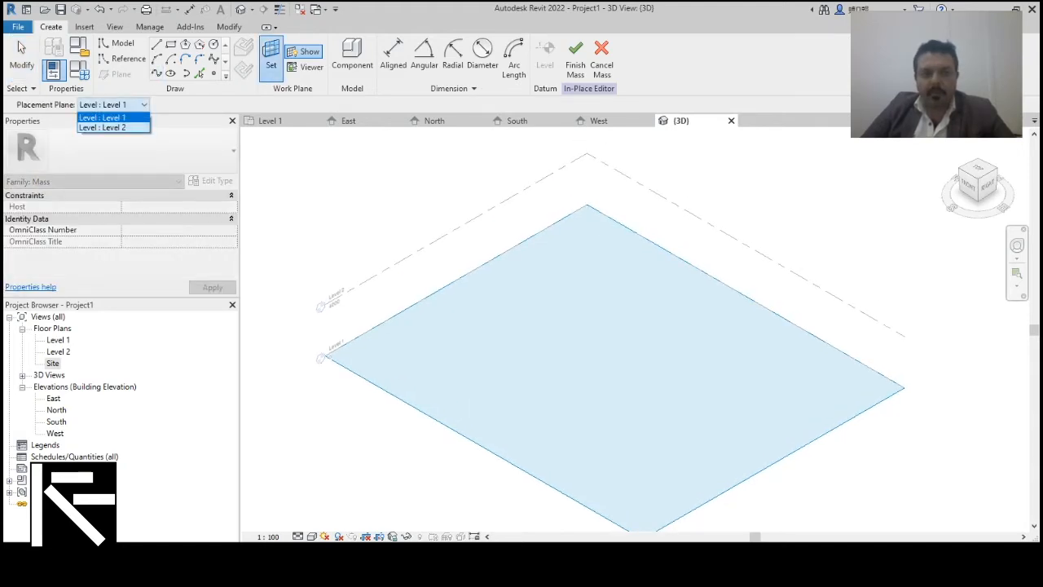
left_click(103, 127)
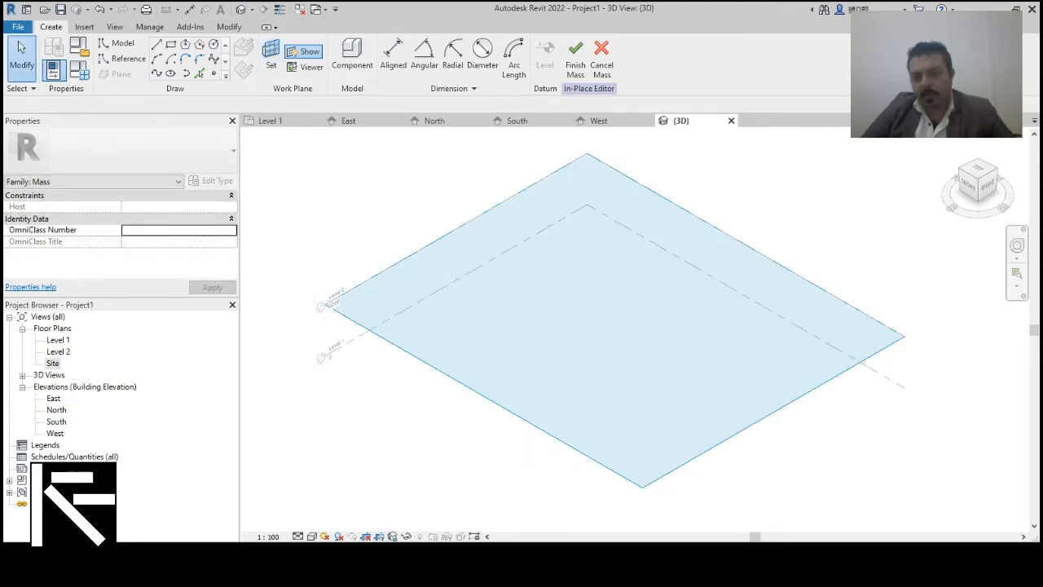
left_click(272, 61)
left_click(144, 104)
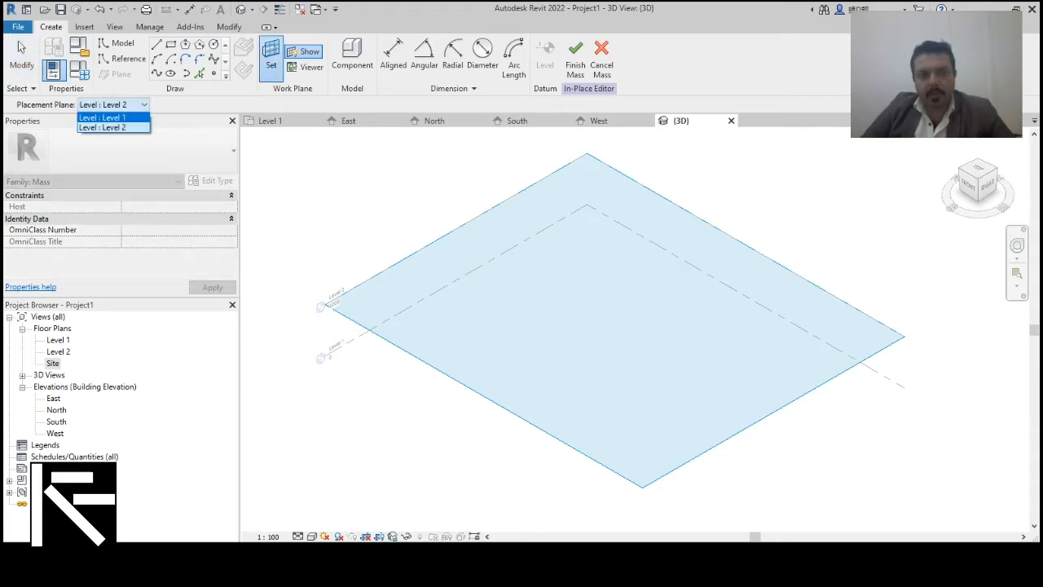
left_click(102, 117)
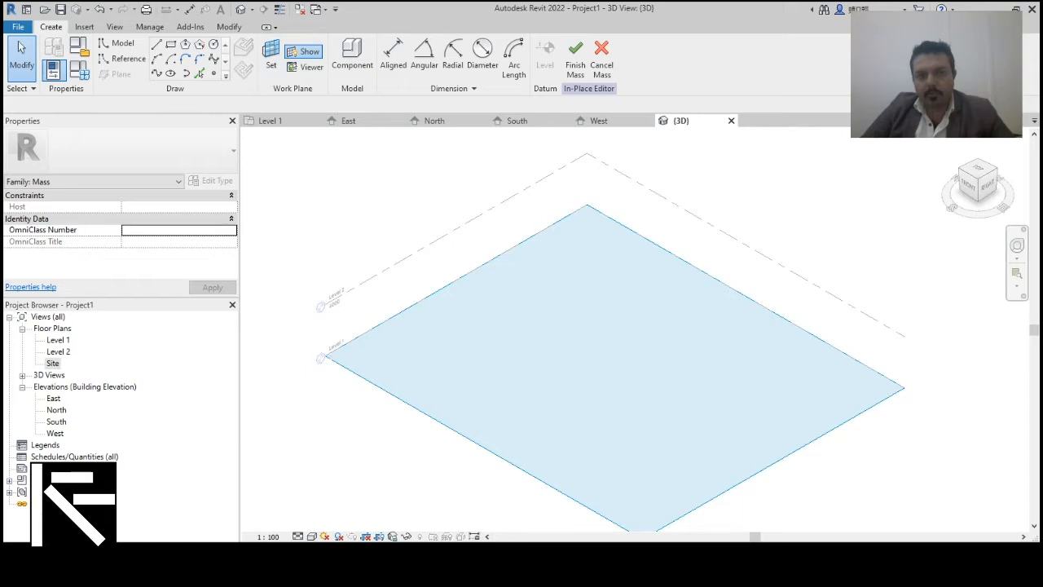
left_click(304, 51)
left_click(304, 51)
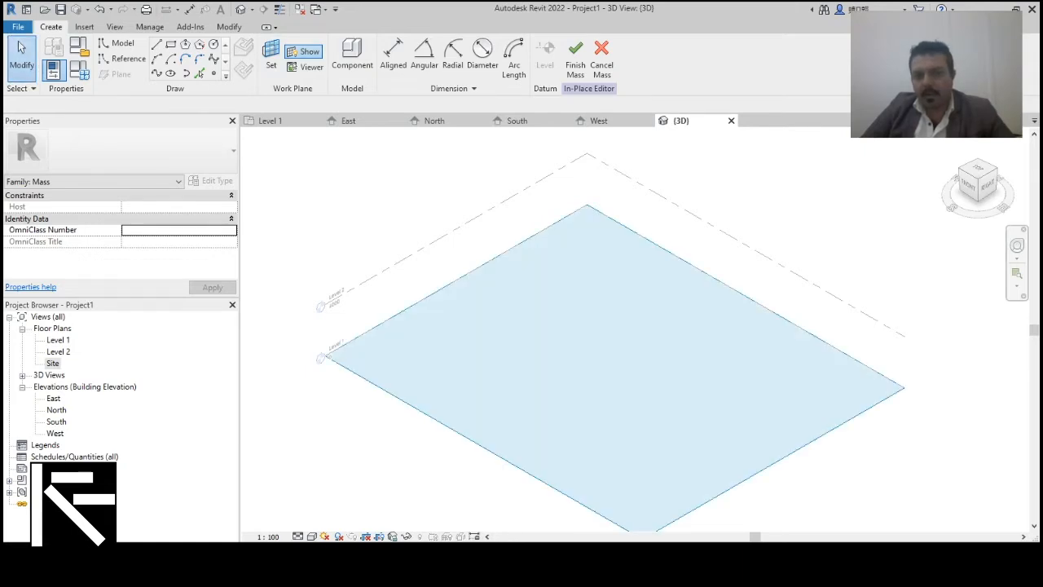
mouse_move(635, 334)
middle_mouse_down()
mouse_move(647, 306)
mouse_move(623, 340)
middle_mouse_up()
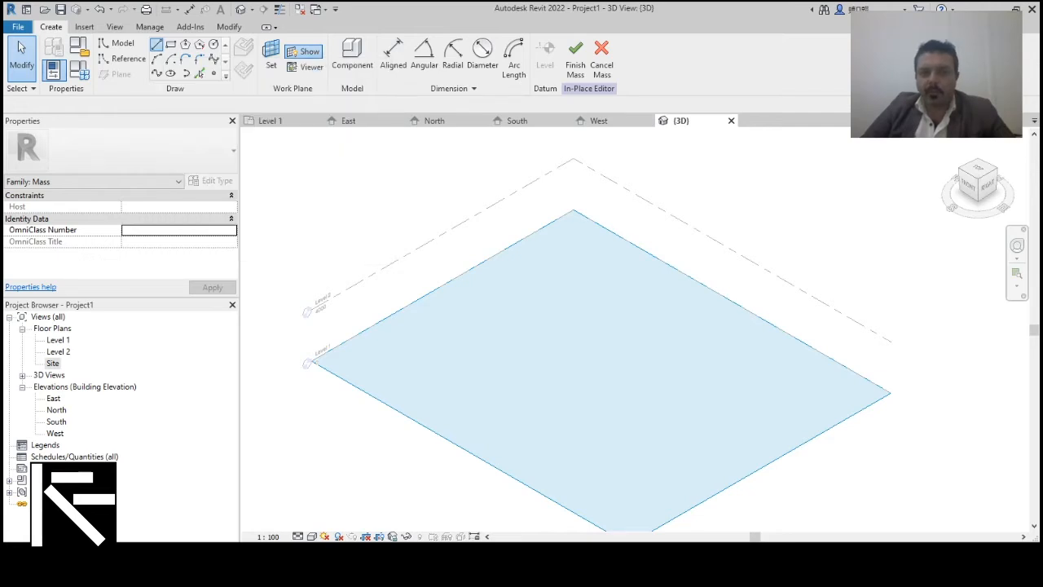
left_click(157, 43)
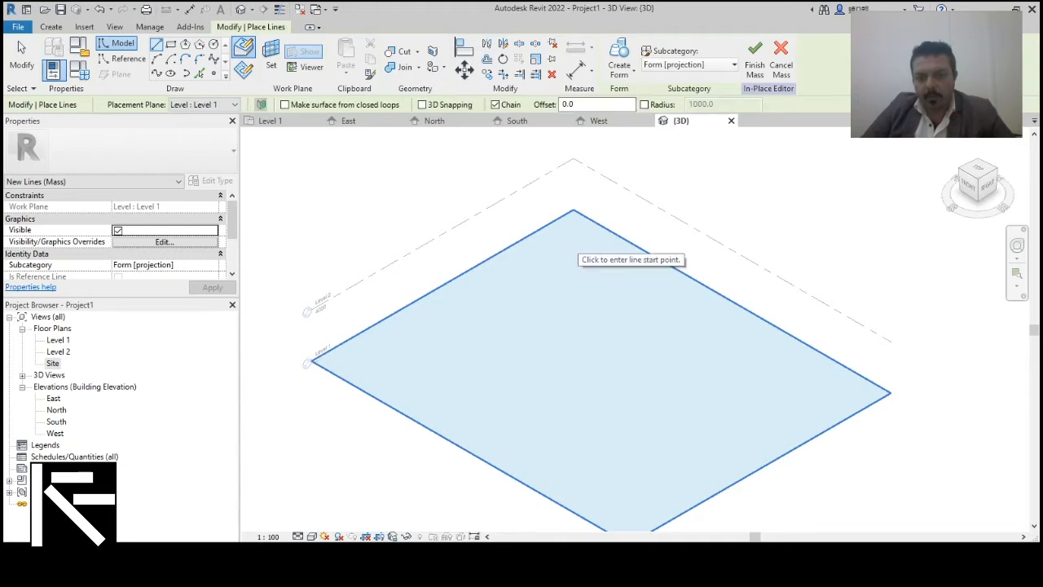
left_click(570, 243)
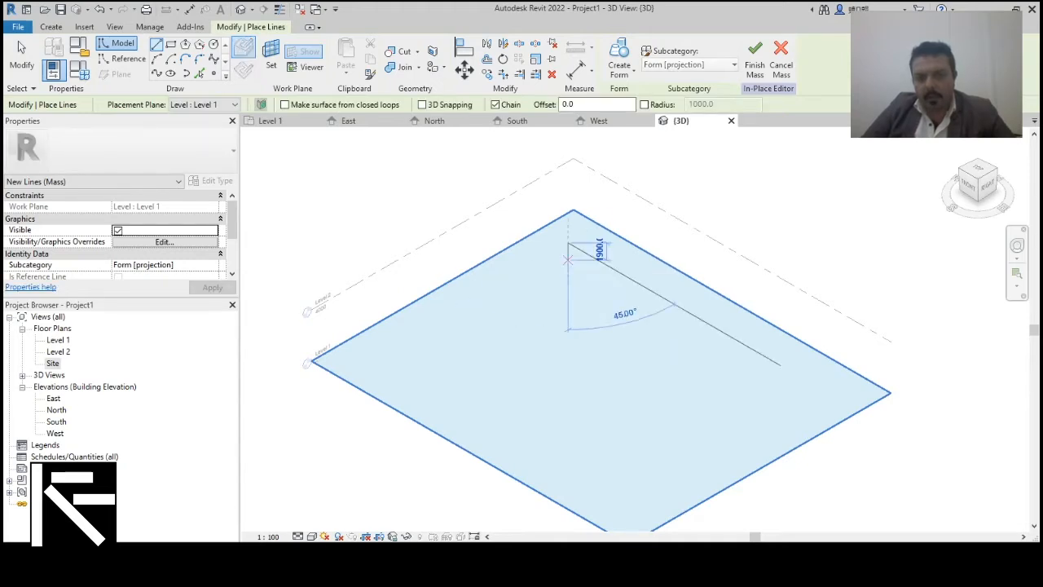
key("Escape")
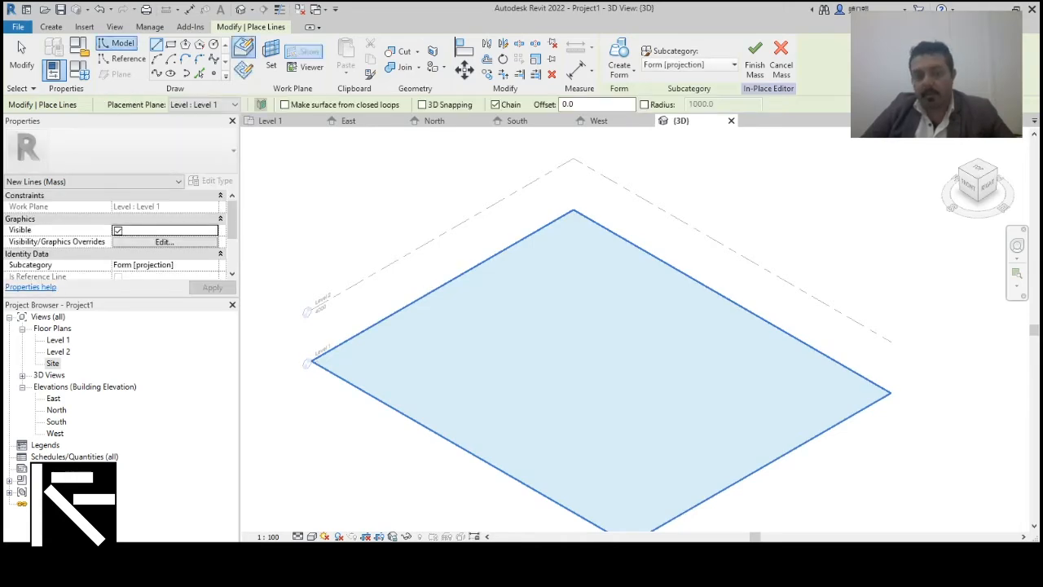
key("Escape")
key("Escape")
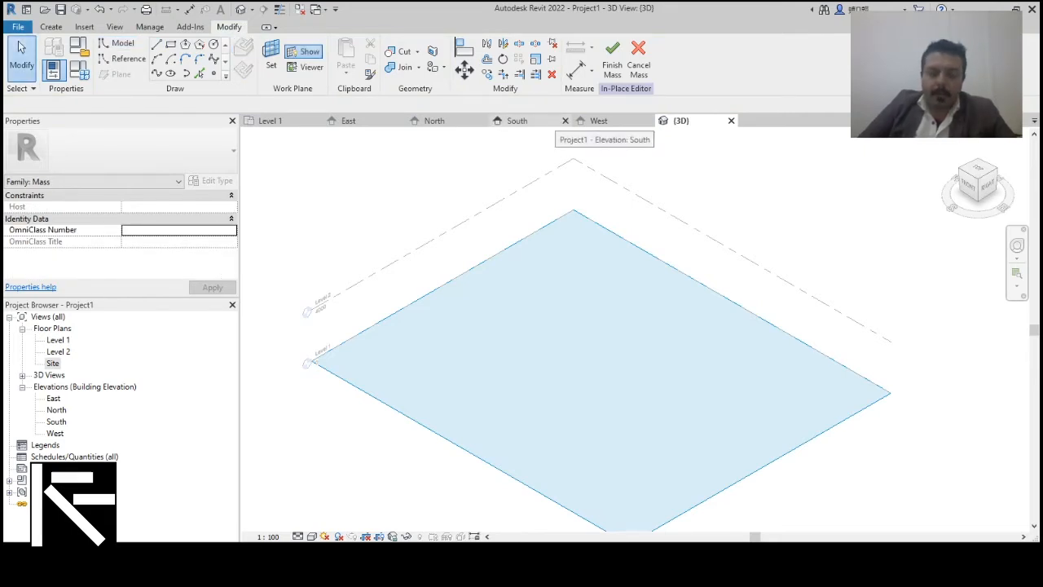
Step: Set the project's length units to centimeters and check the level elevations in the 3D view
key("u")
key("n")
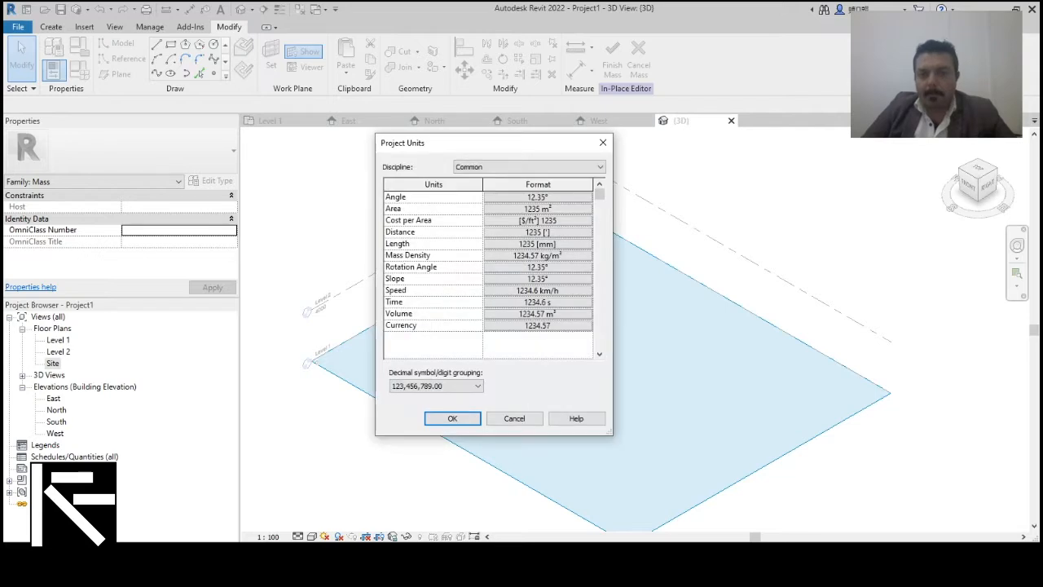
left_click_drag(497, 143, 575, 182)
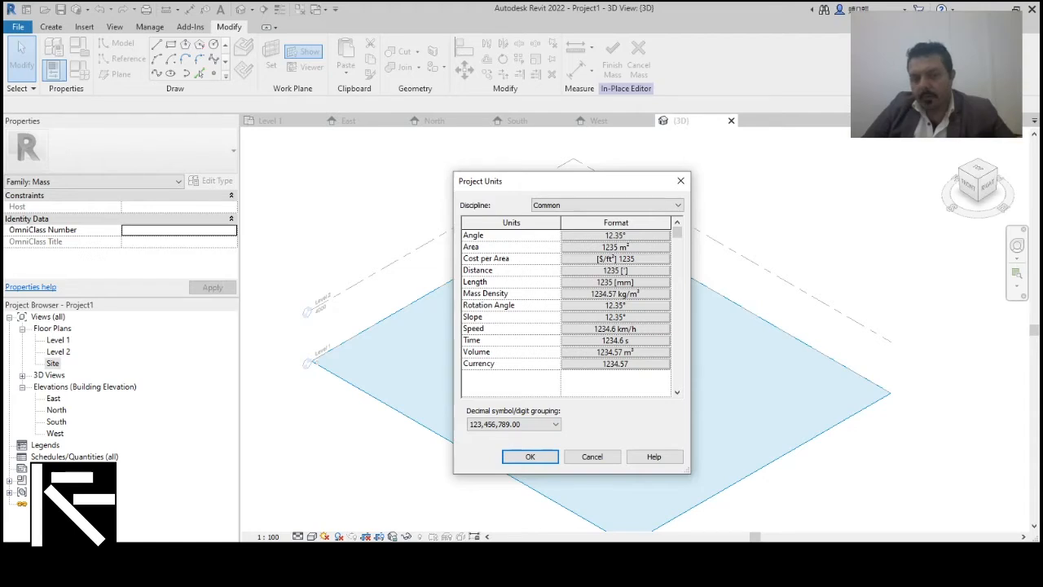
left_click(615, 282)
left_click(691, 225)
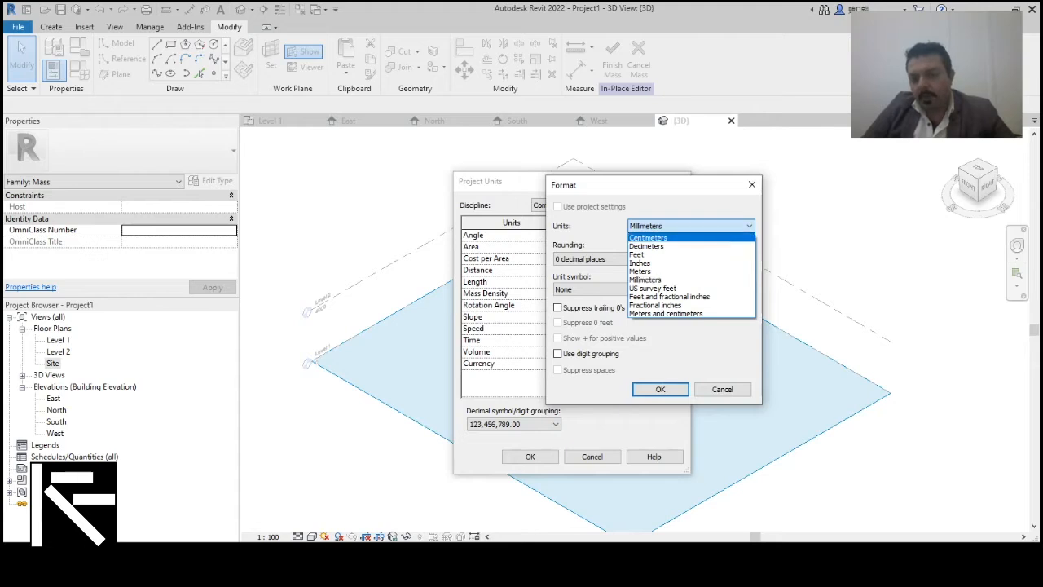
left_click(647, 237)
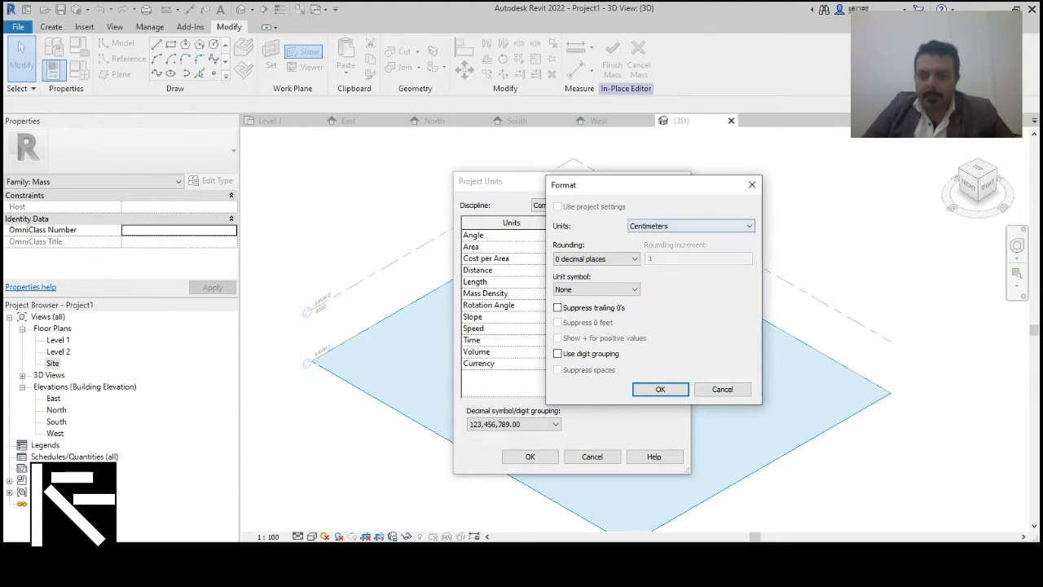
left_click(660, 389)
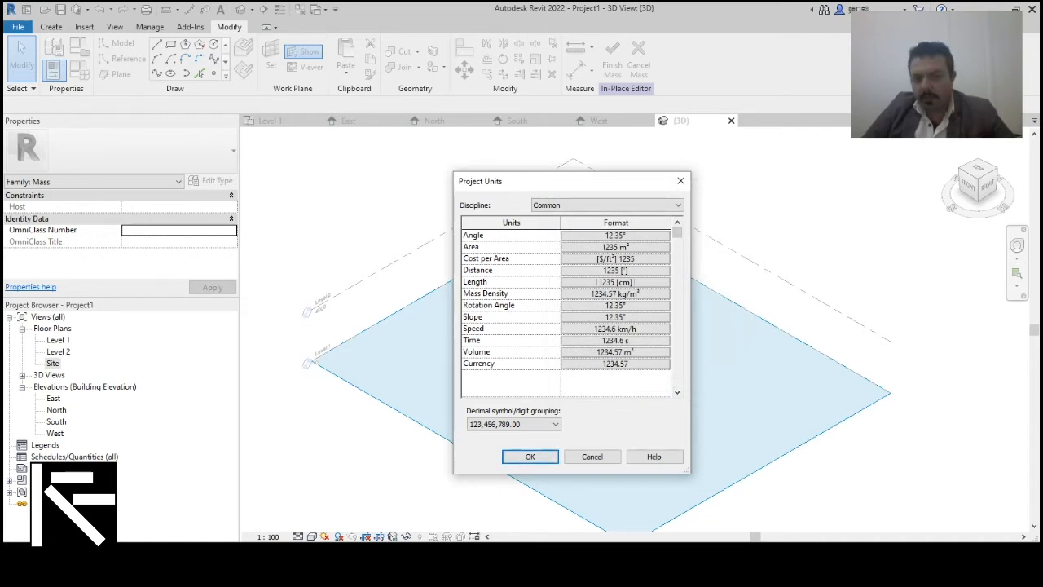
left_click(530, 457)
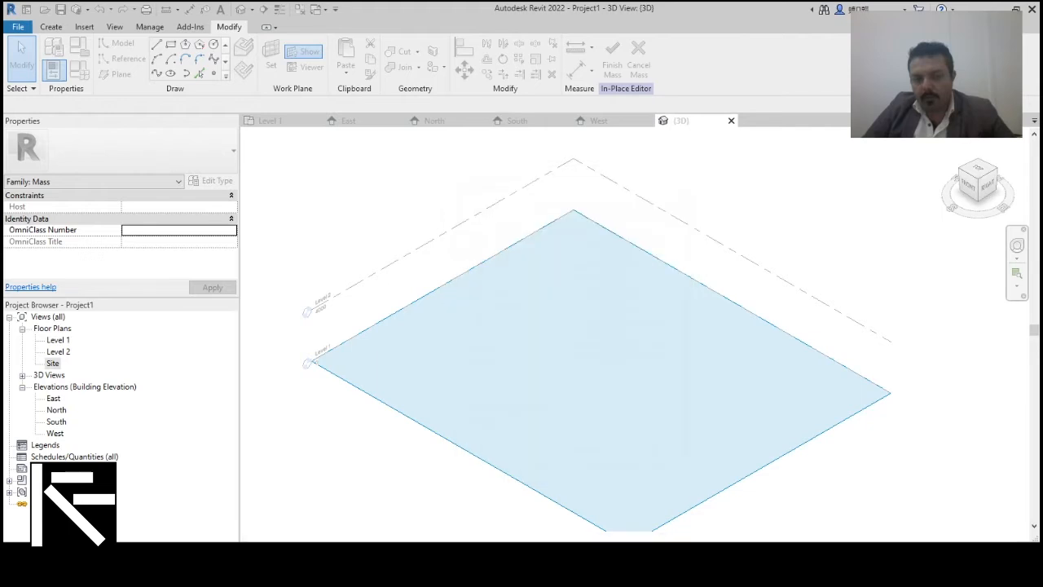
scroll(306, 312, "up", 6)
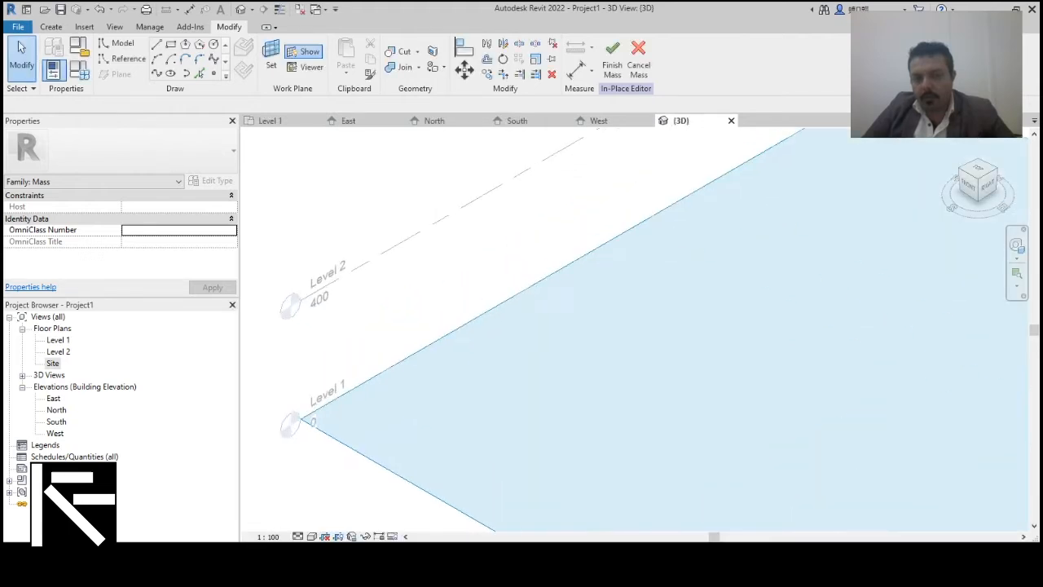
scroll(326, 305, "down", 5)
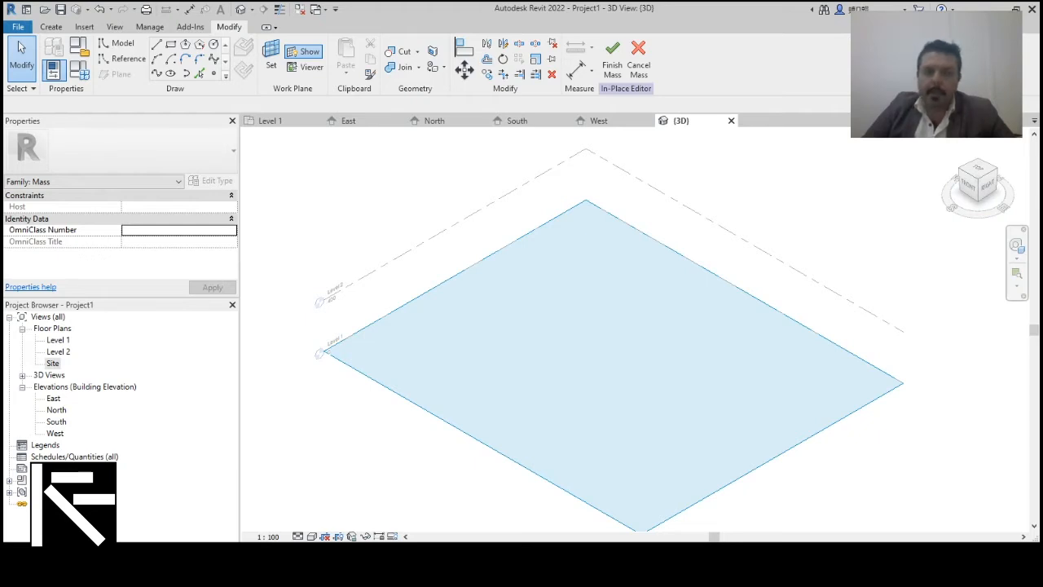
Step: Start a chain of model lines on Level 1 with a 500 cm segment and a perpendicular 250 cm segment
key("l")
key("i")
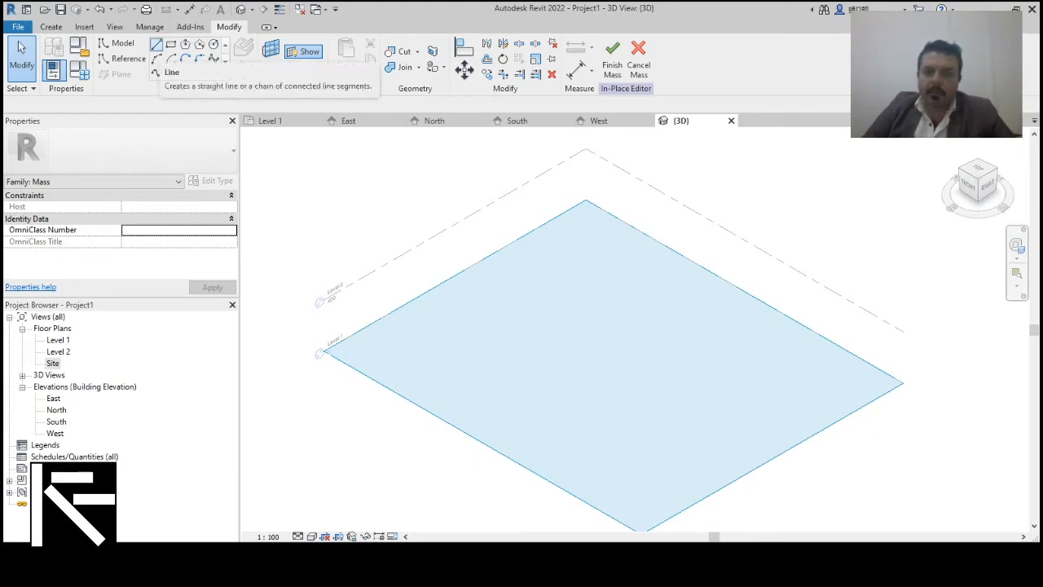
left_click(155, 45)
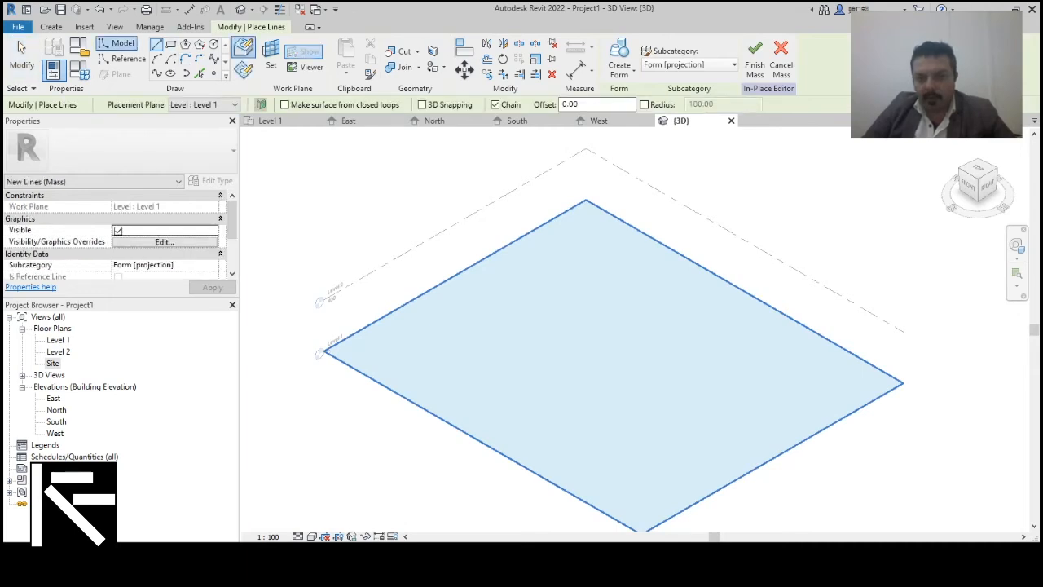
left_click(803, 350)
left_click(591, 228)
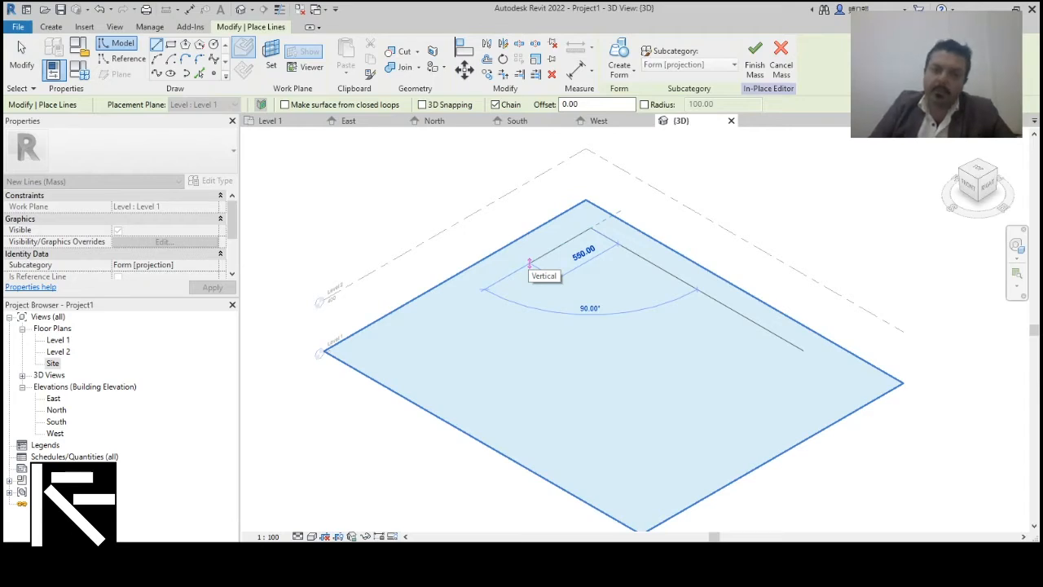
type("500")
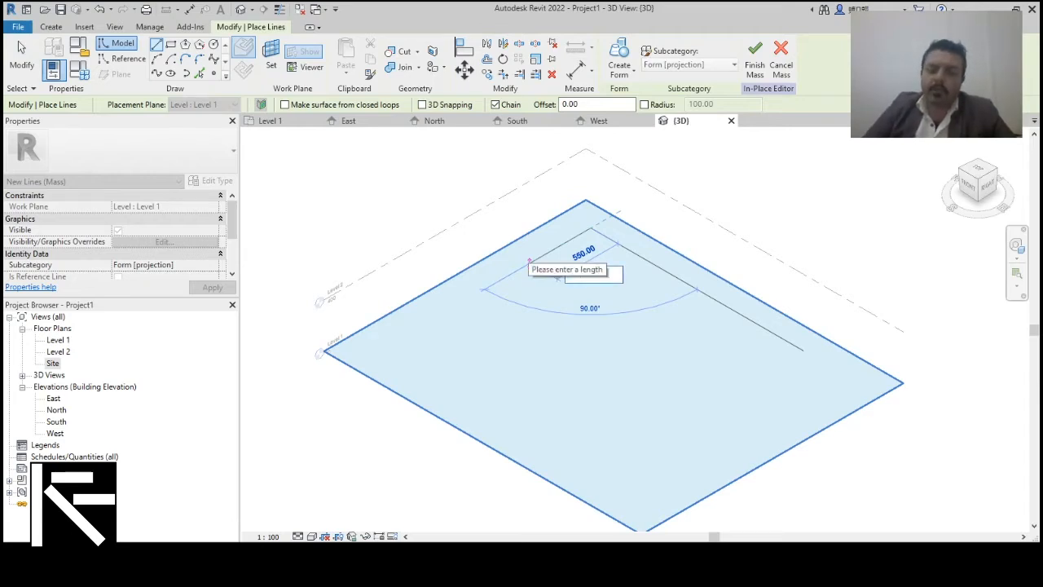
key("Return")
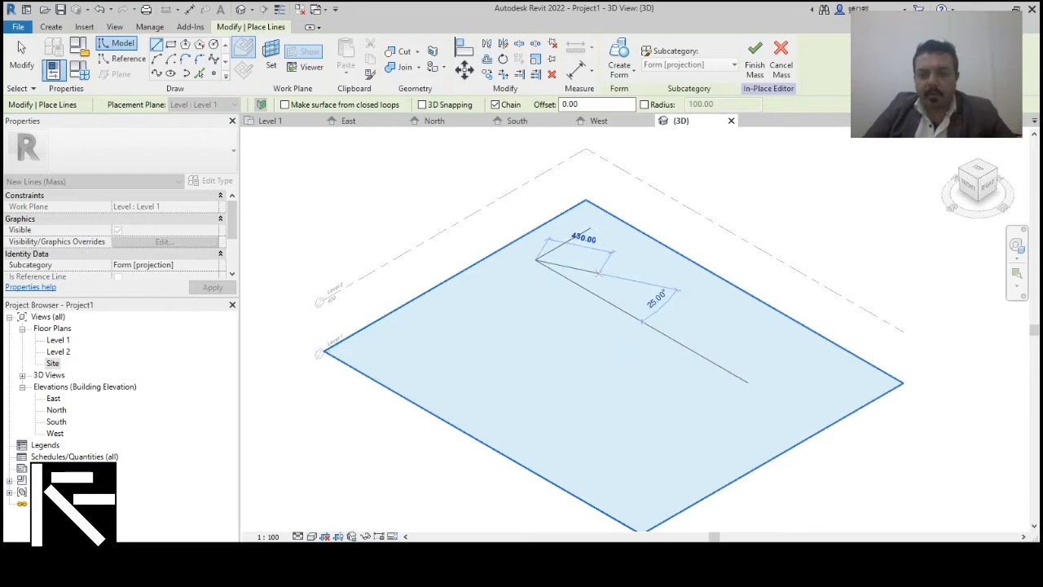
scroll(598, 273, "up", 3)
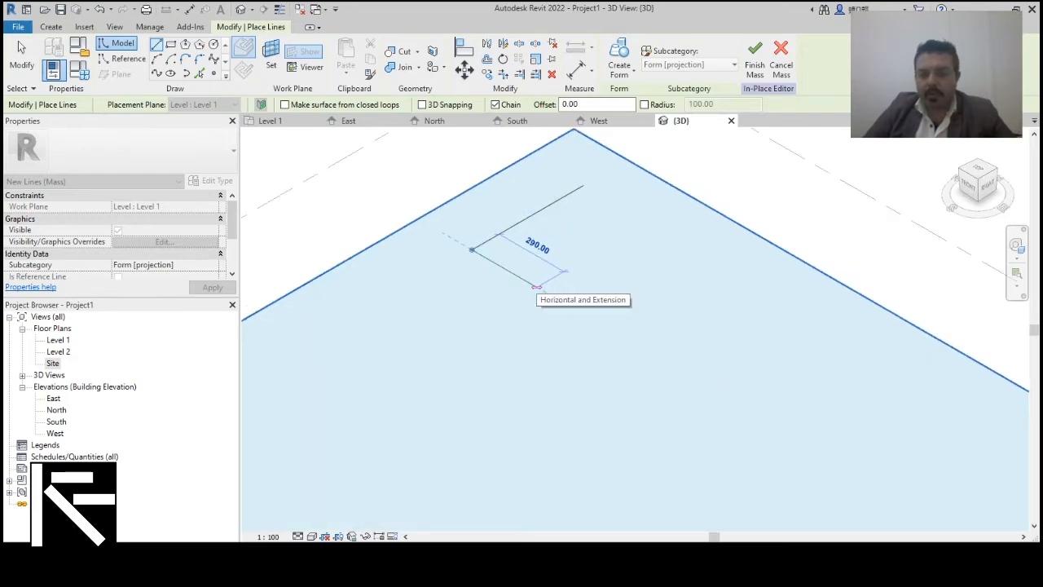
type("250")
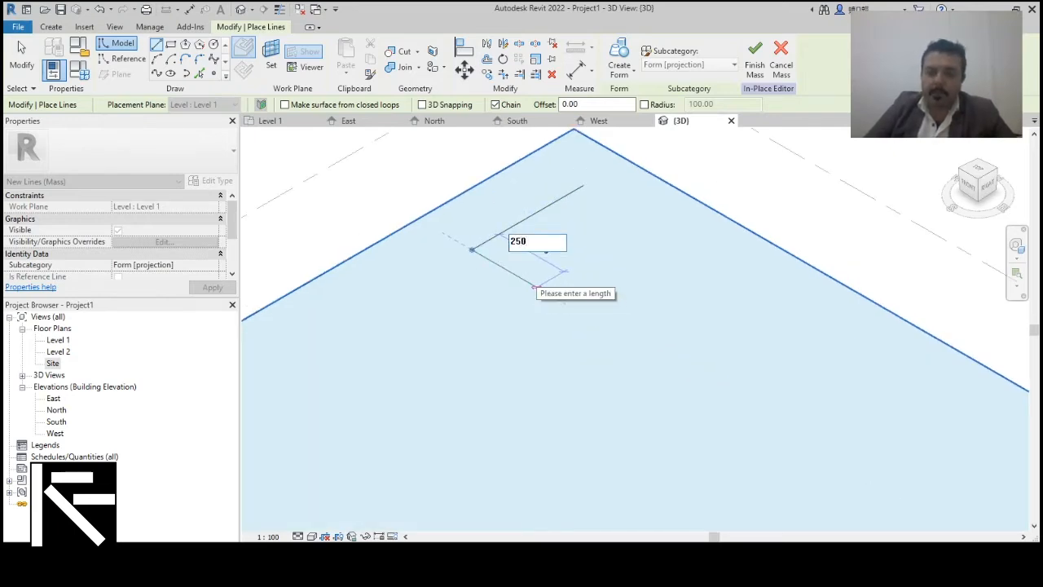
key("Return")
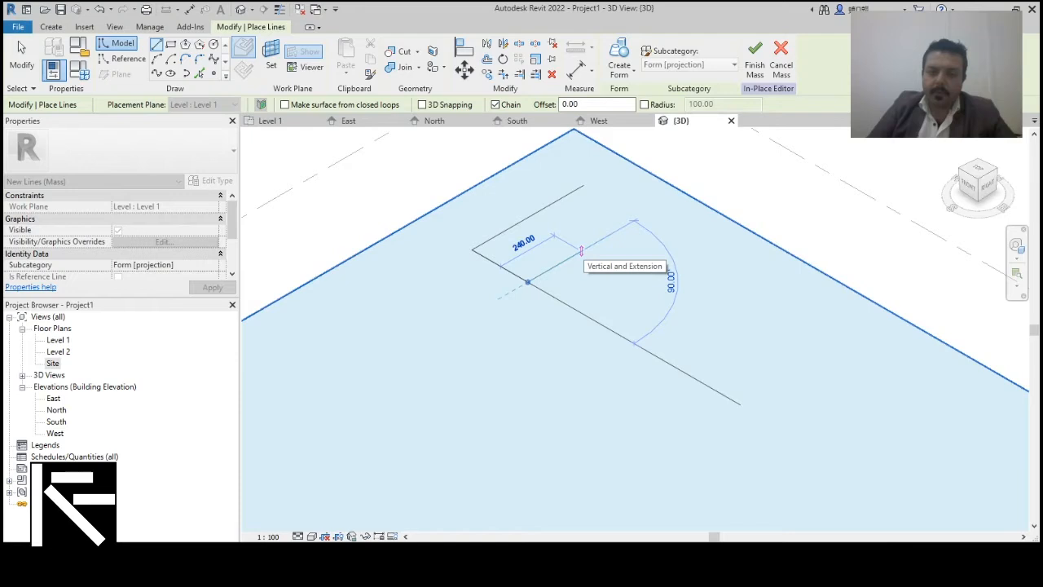
Step: Continue the line chain with a 210 cm segment parallel to the first line and a perpendicular 450 cm segment
type("3")
key("BackSpace")
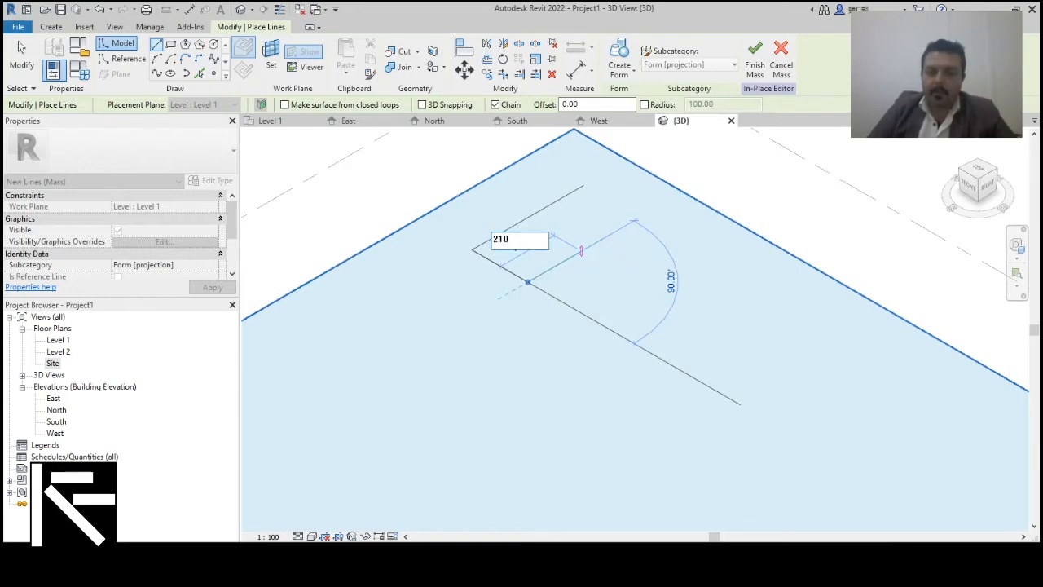
key("Return")
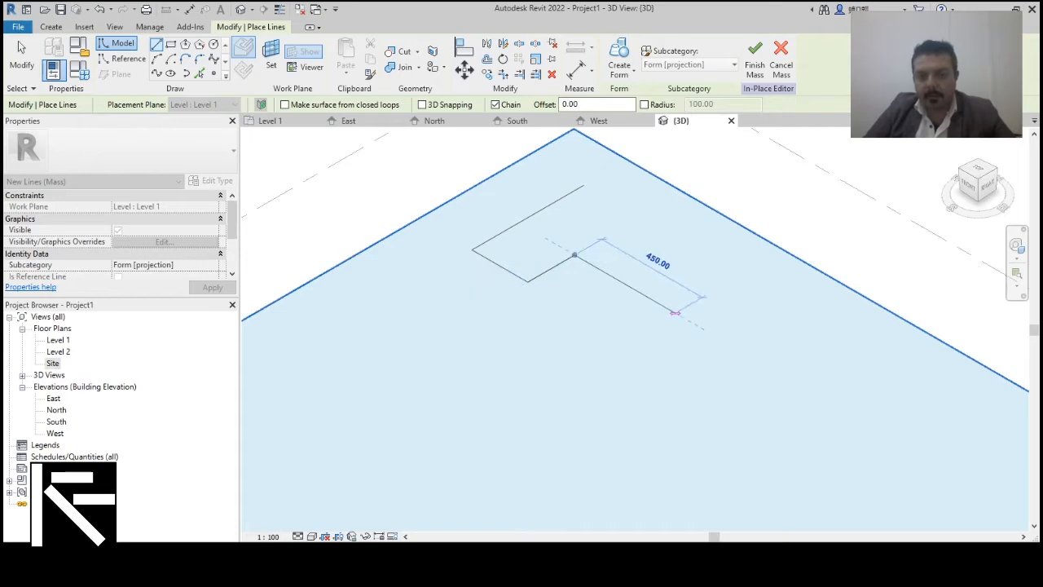
type("4")
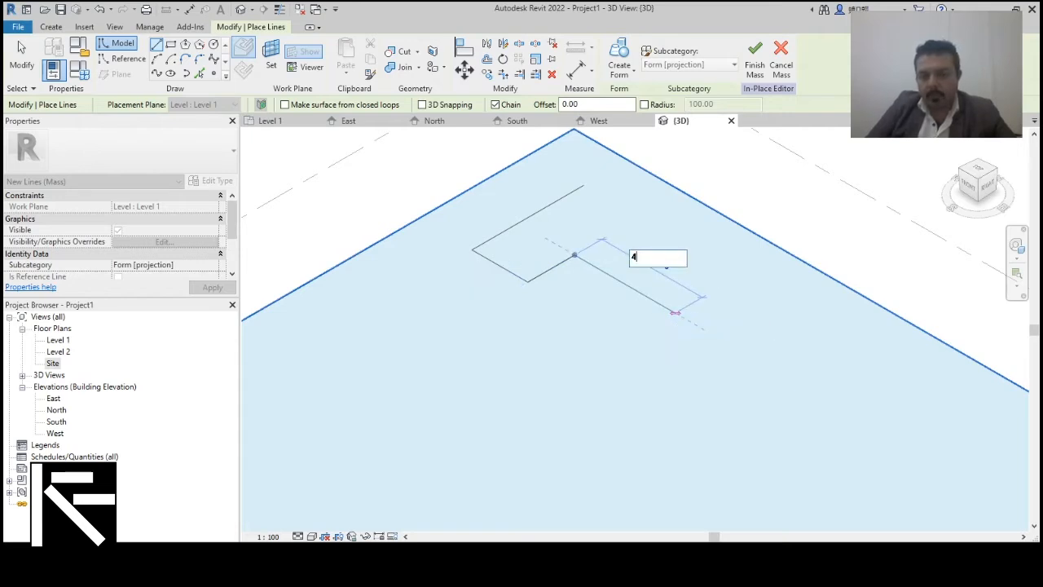
type("50")
key("Return")
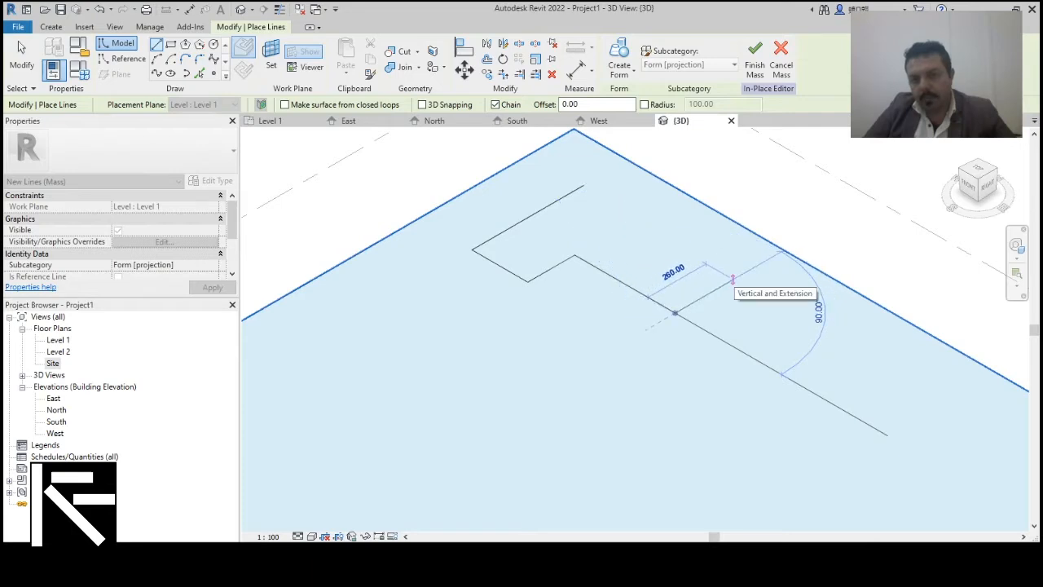
Step: Add a 250 cm end segment and a 700 cm segment that runs back to the first line of the L-shaped outline
type("25")
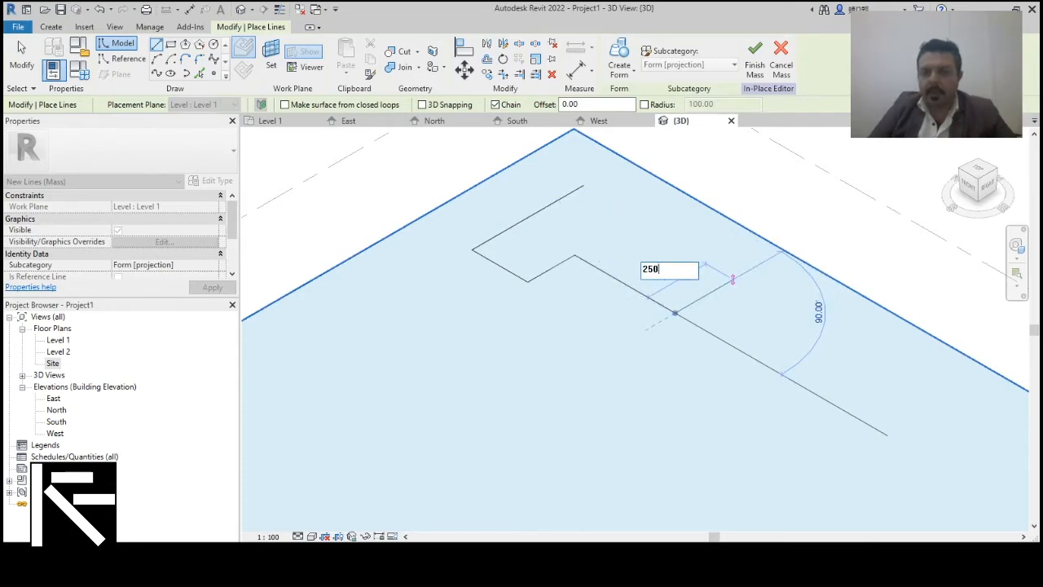
type("0")
key("Return")
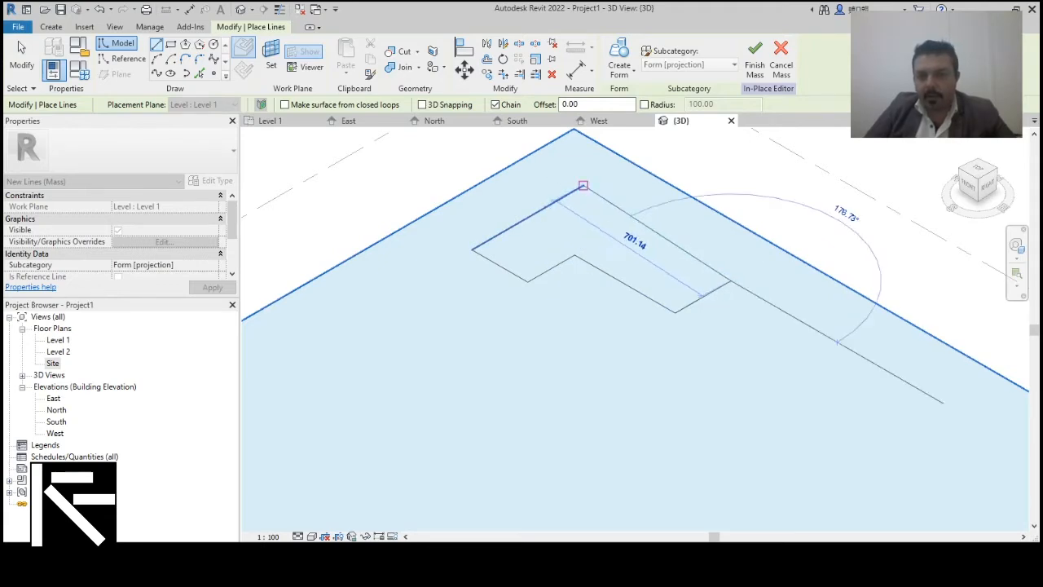
type("700")
key("Return")
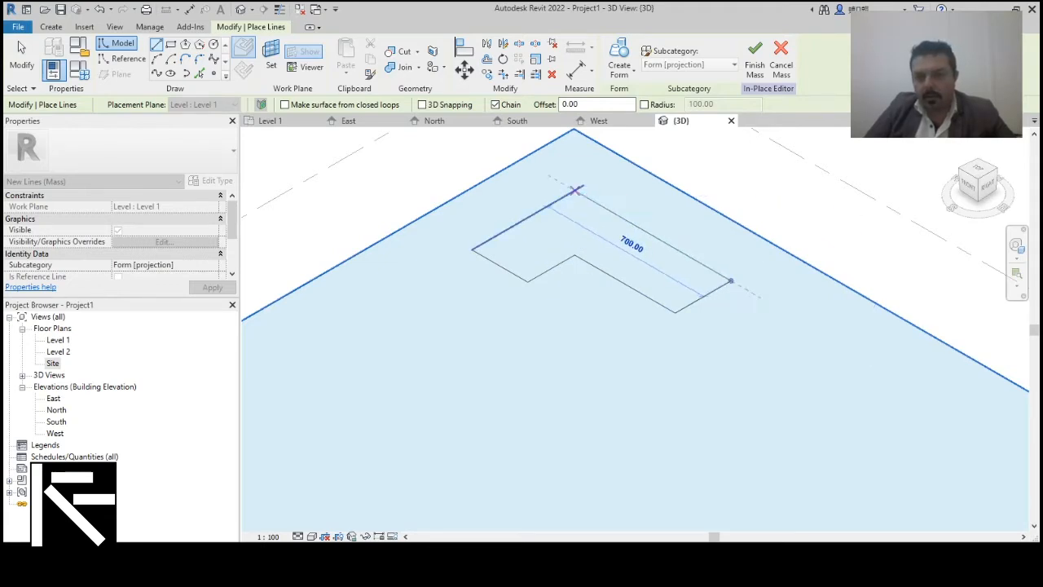
left_click(576, 191)
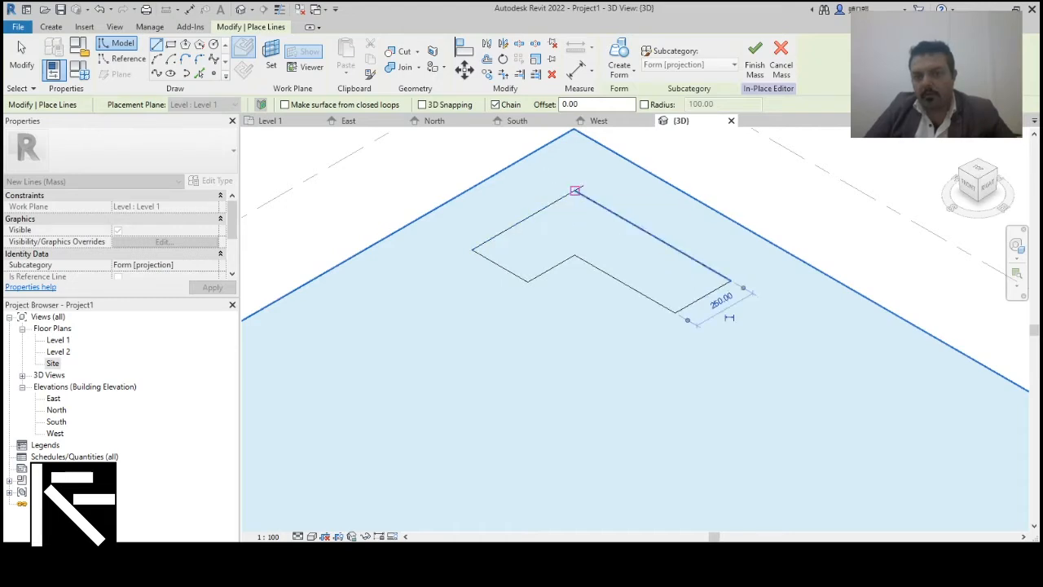
Step: Trim the overshooting corner between the 500 cm and 700 cm lines to form a clean closed outline
key("Escape")
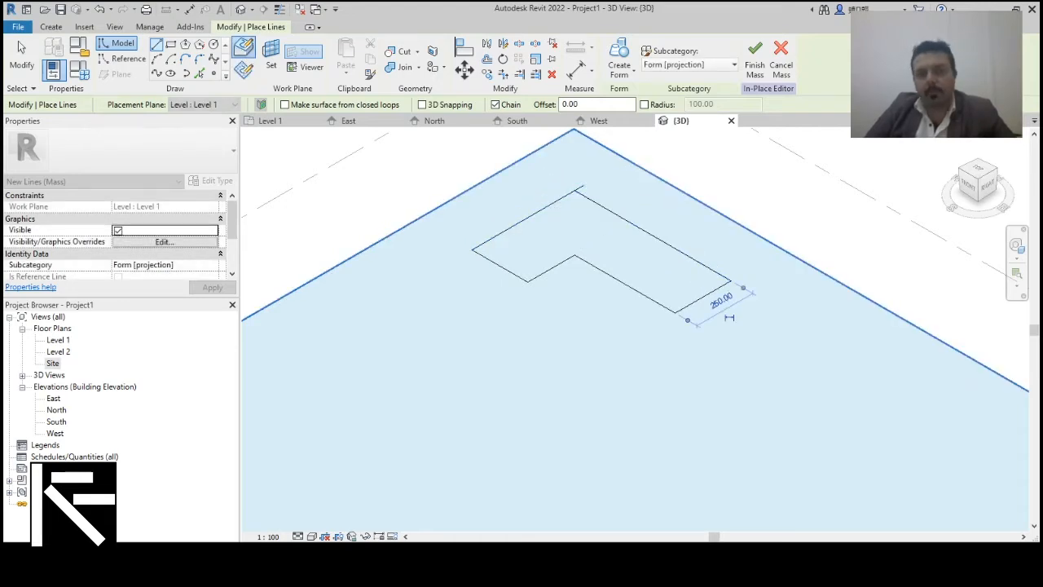
scroll(575, 191, "up", 6)
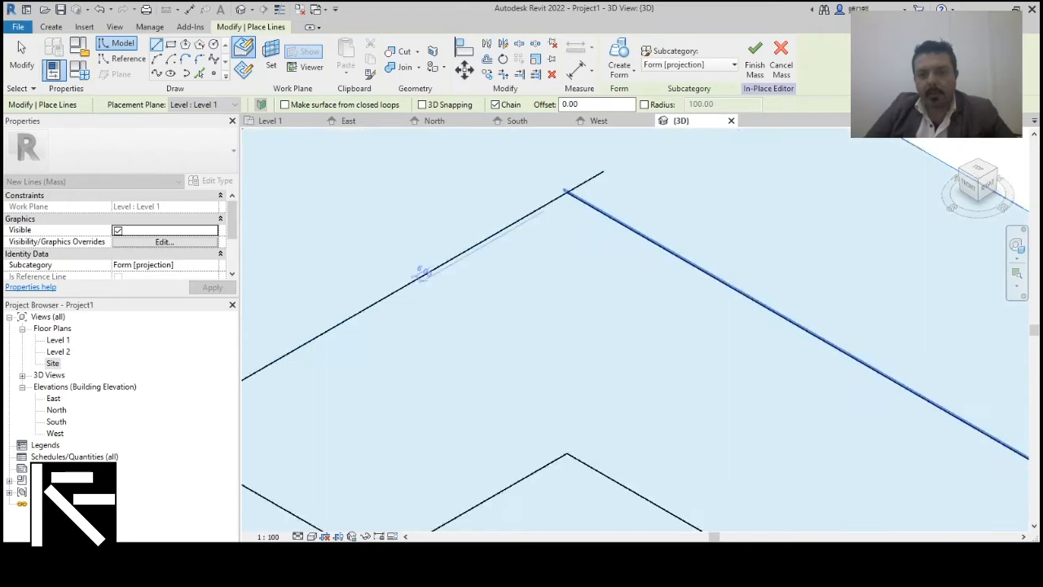
key("Escape")
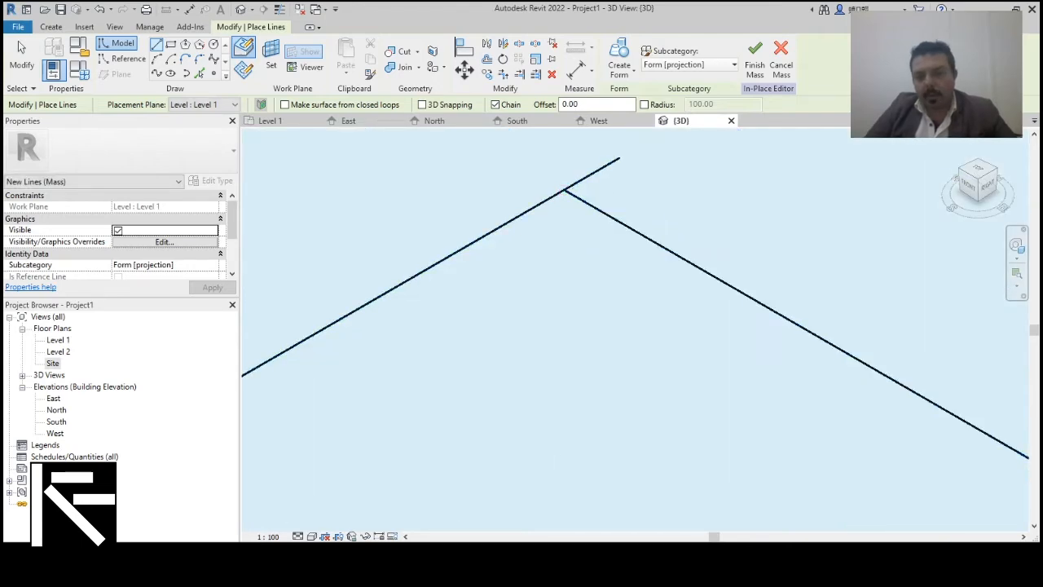
key("Escape")
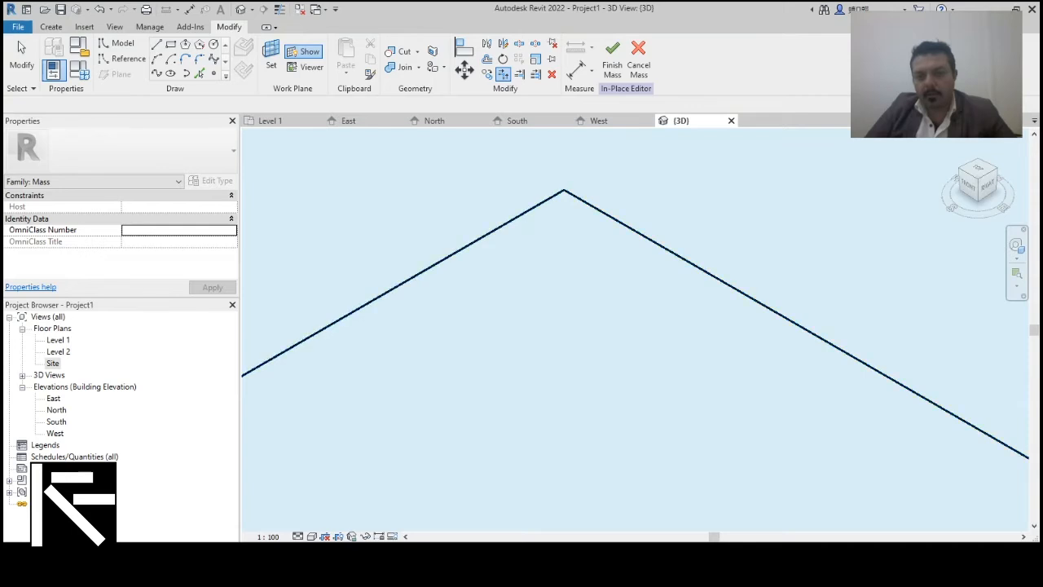
scroll(529, 175, "down", 5)
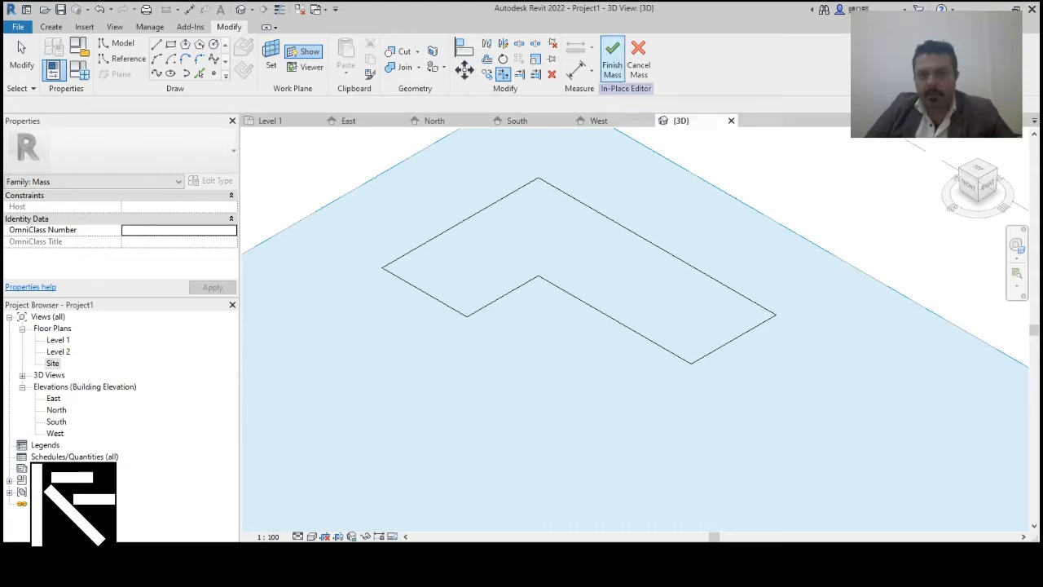
Step: Finish the mass and reopen its L-shaped outline for in-place editing
left_click(612, 59)
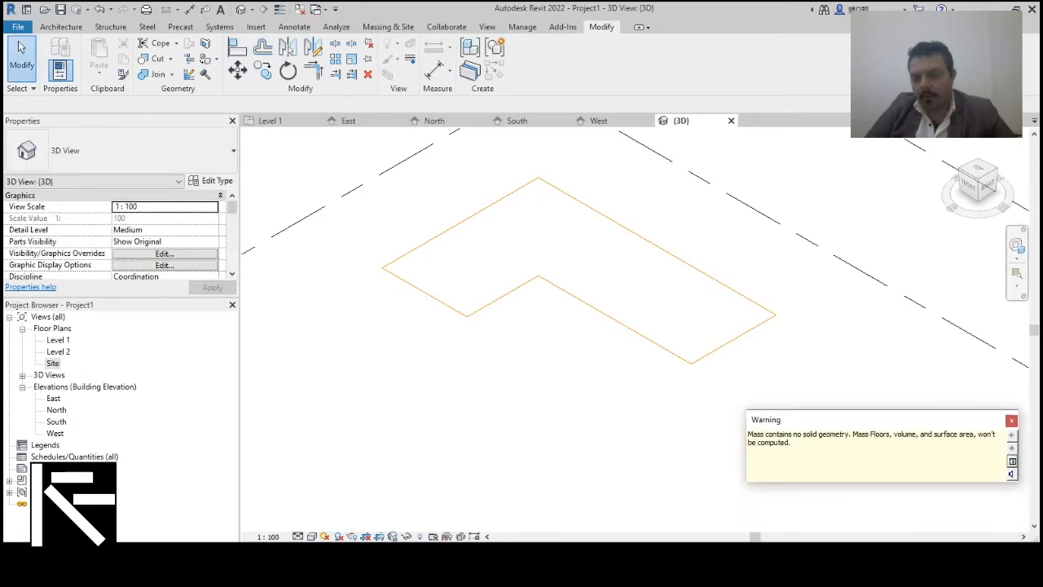
left_click(657, 246)
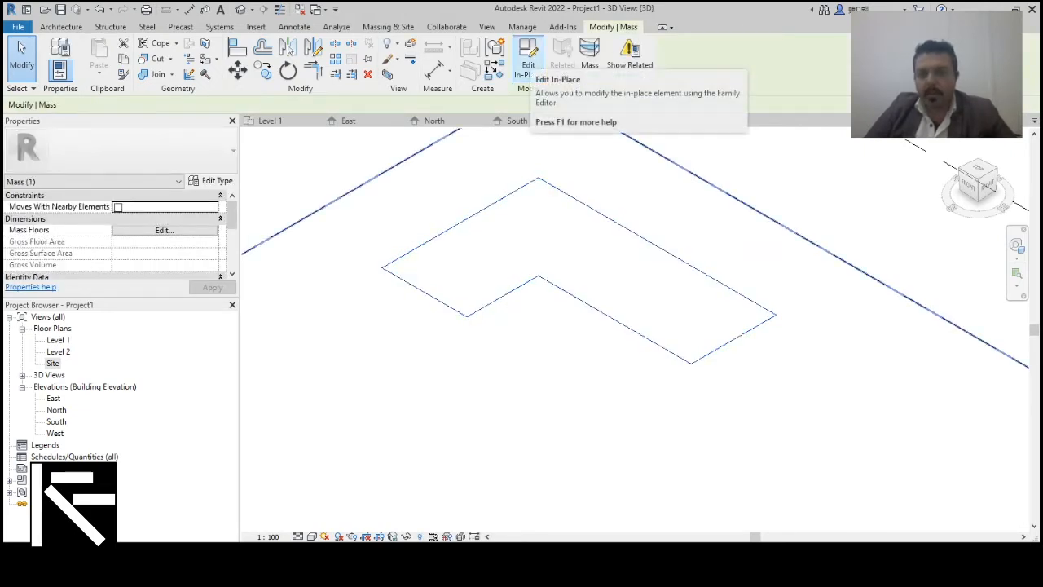
scroll(698, 328, "down", 2)
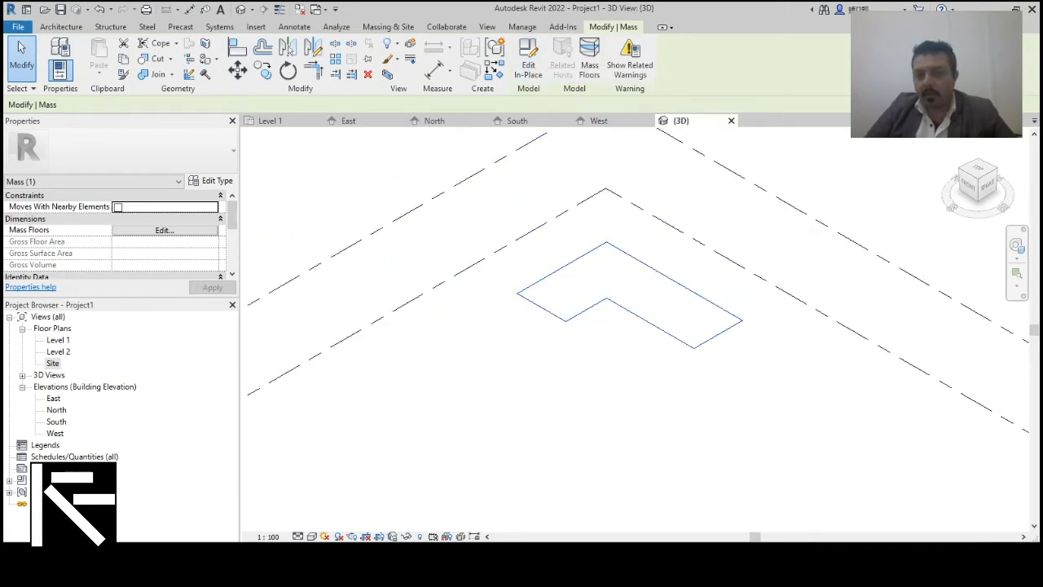
scroll(634, 275, "up", 1)
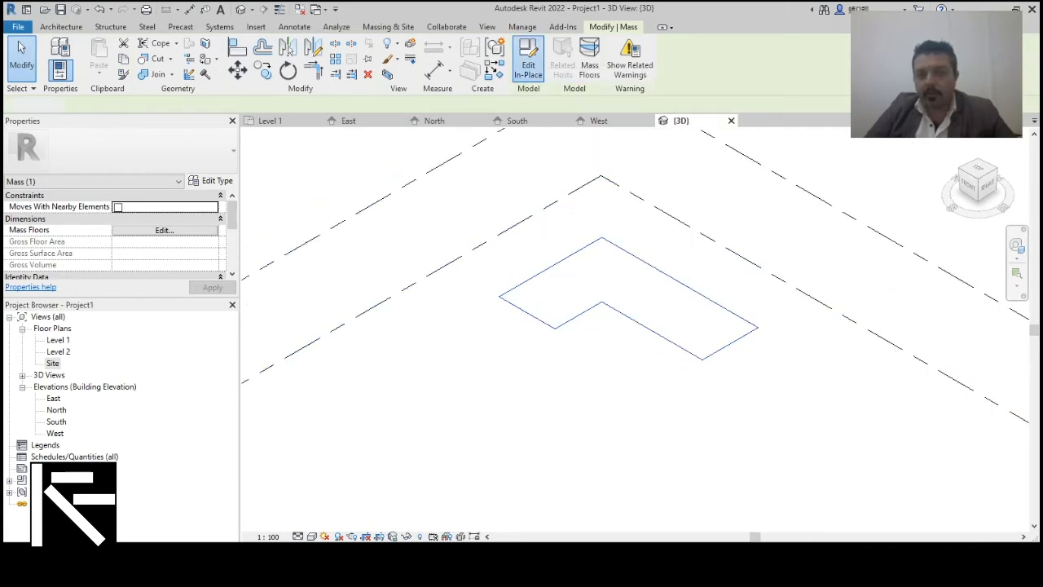
left_click(527, 61)
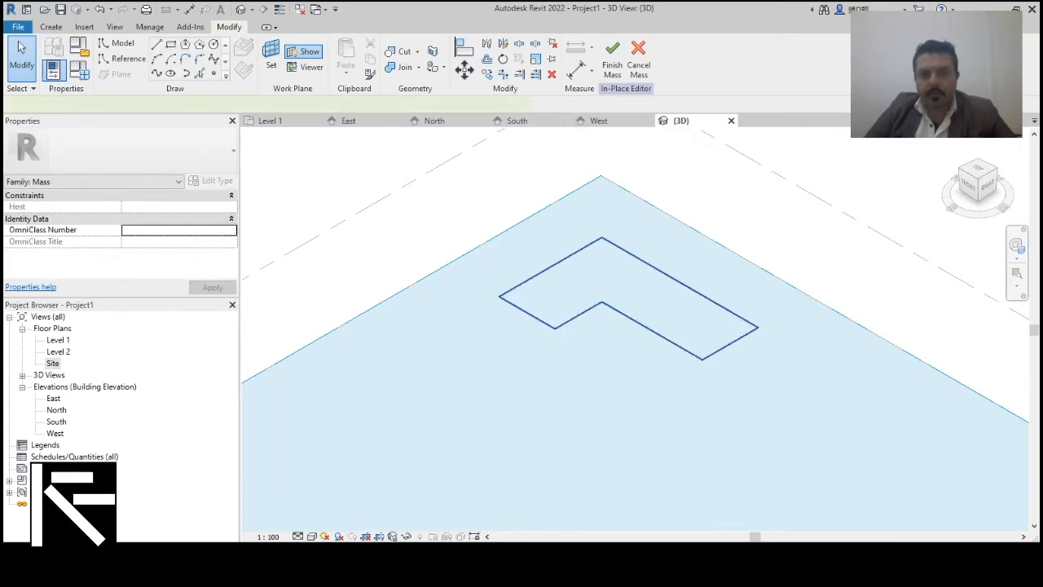
Step: Draw a circle of 125 cm radius centered on the midpoint of the 250 cm end line of the 700 cm arm
left_click(651, 267)
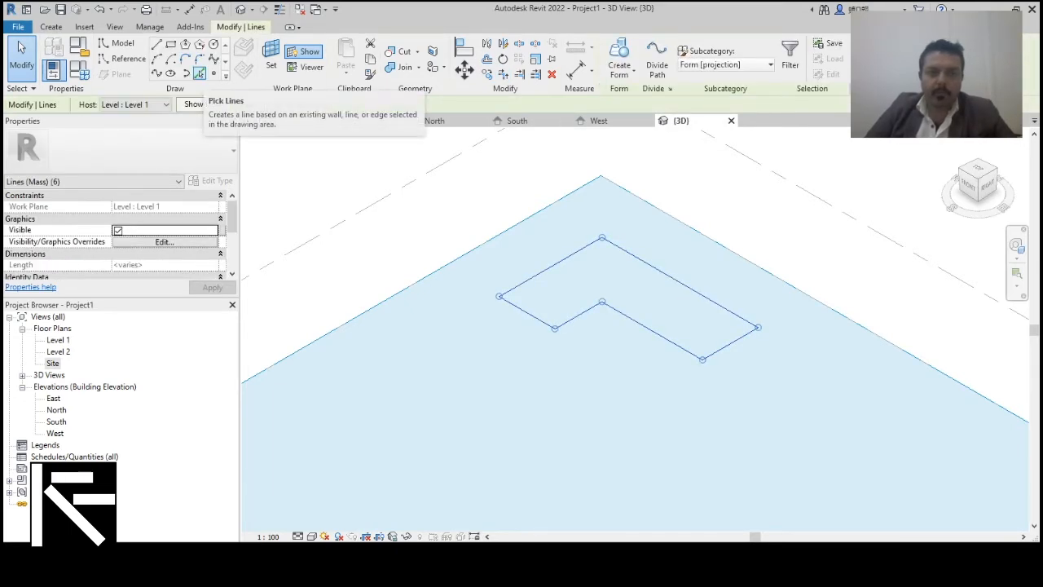
left_click(199, 74)
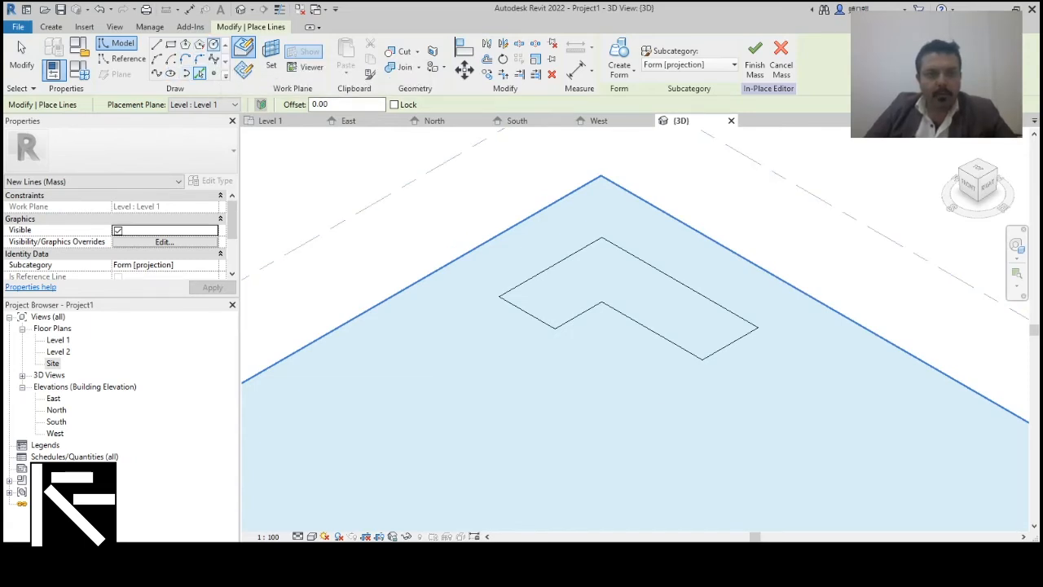
left_click(214, 45)
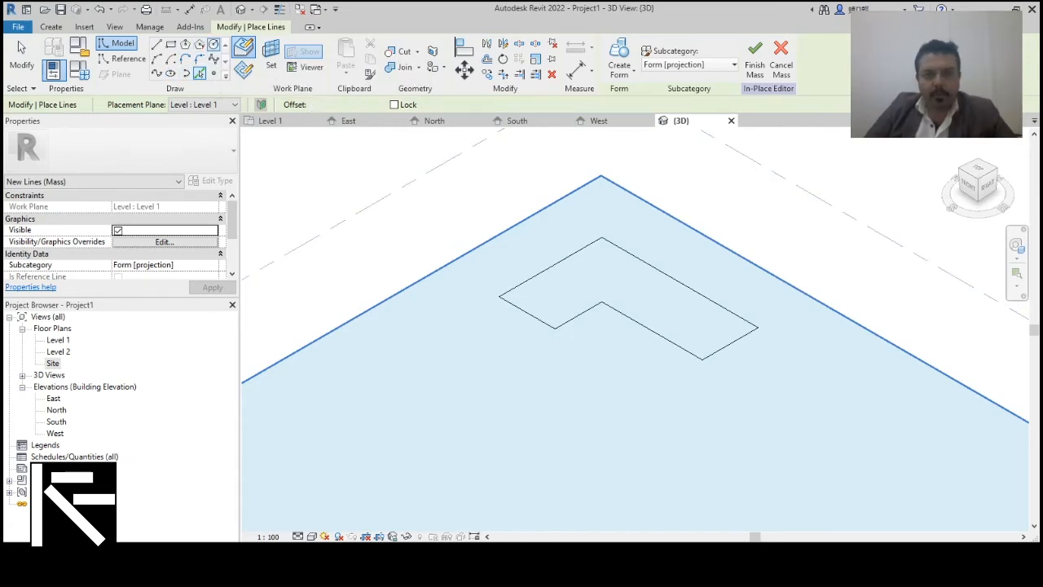
left_click(644, 327)
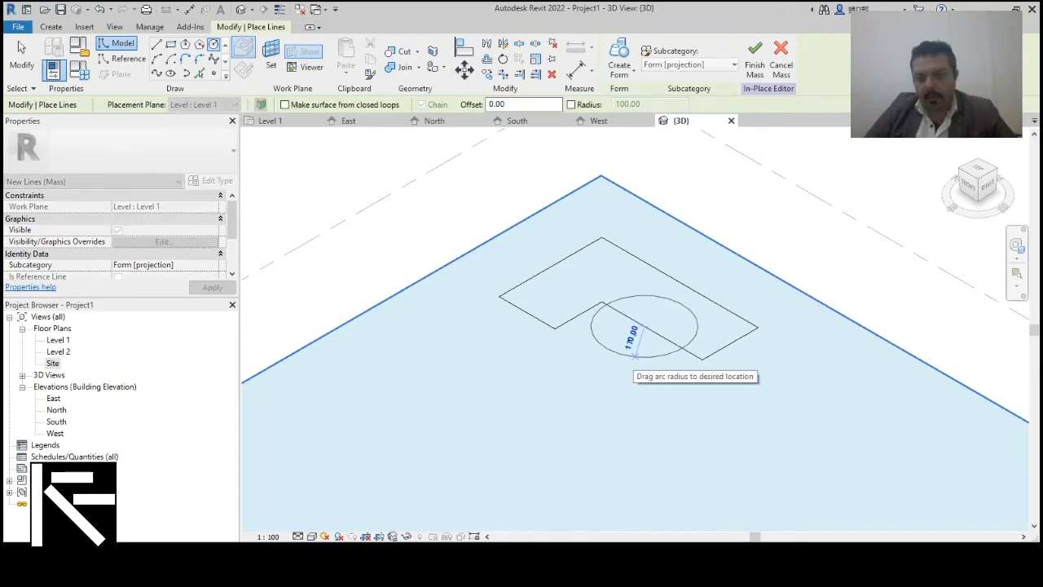
key("Escape")
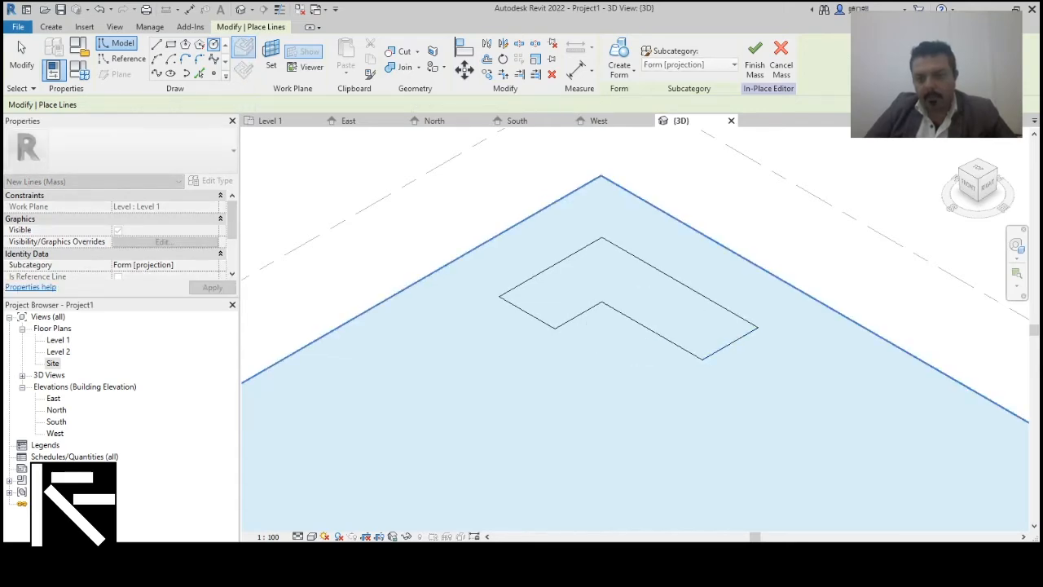
left_click(729, 343)
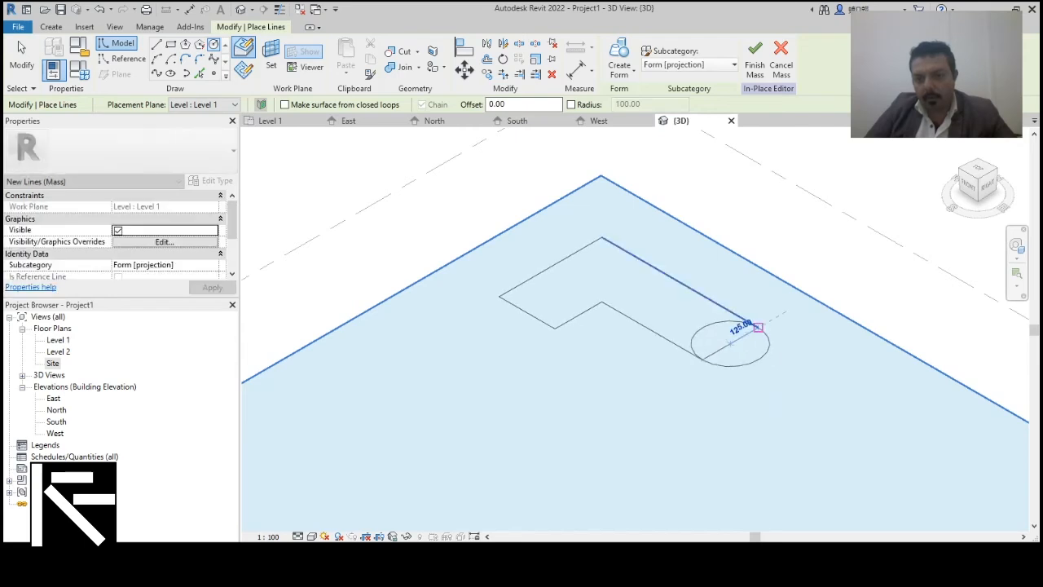
left_click(759, 329)
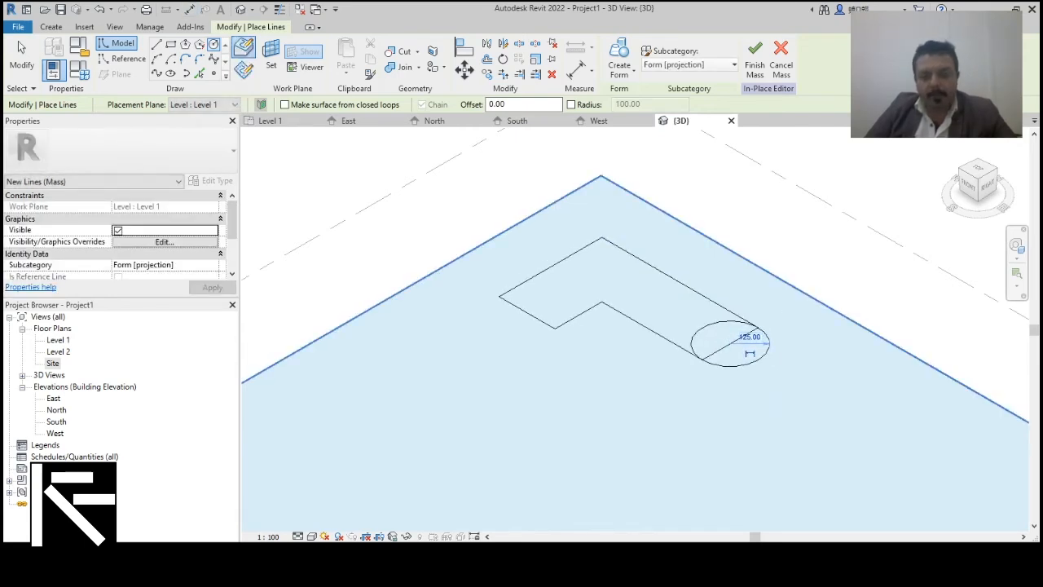
key("Escape")
key("Escape")
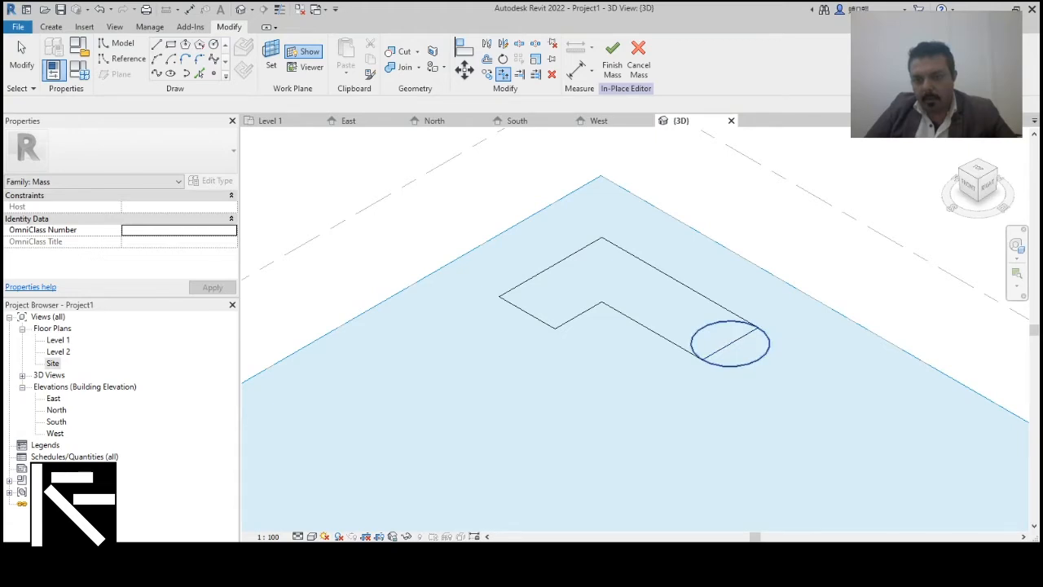
Step: Split the circle and trim it against the 700 cm arm so only the outer half arc rounds off the end
left_click(519, 44)
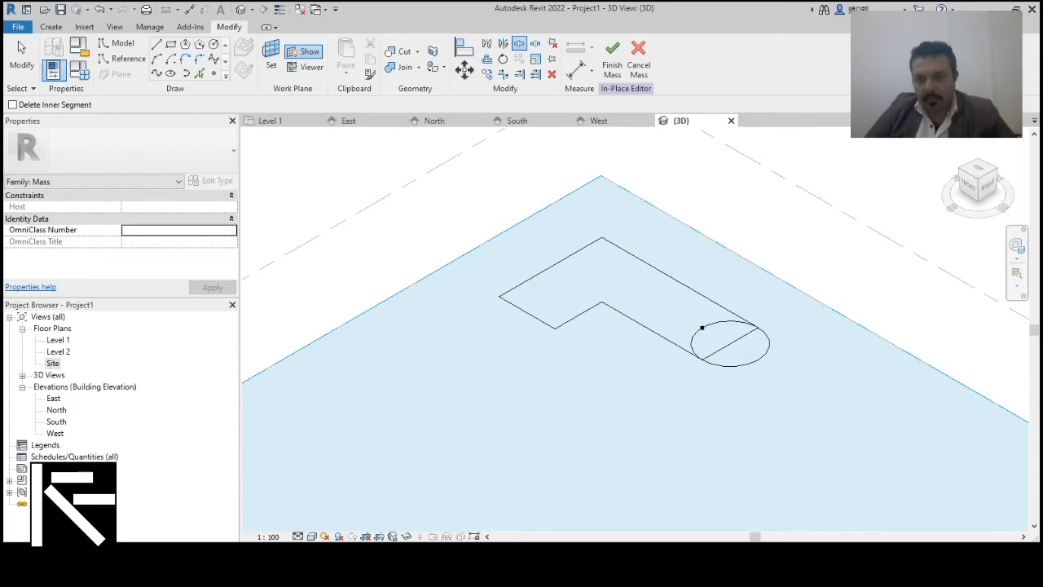
left_click(503, 74)
left_click(680, 283)
left_click(762, 355)
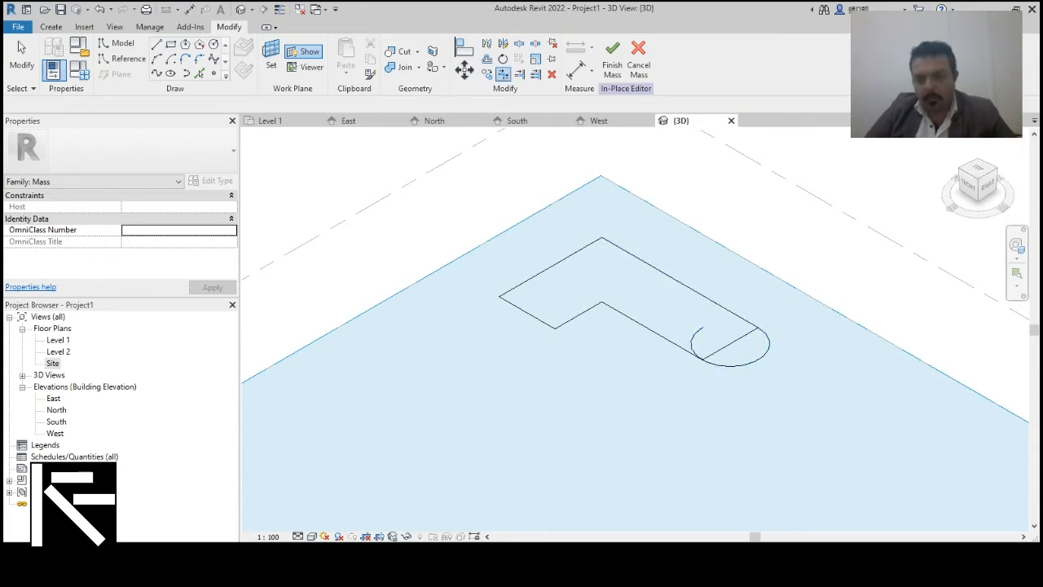
left_click(714, 364)
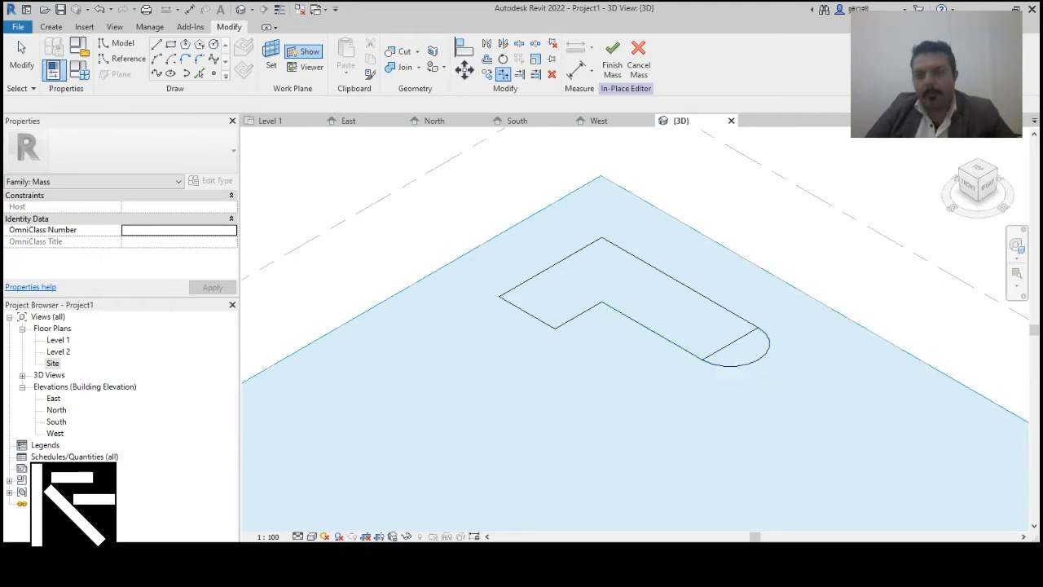
Step: Delete the straight 250 cm line inside the rounded end to leave one continuous closed outline
key("Escape")
key("Tab")
key("Tab")
key("Tab")
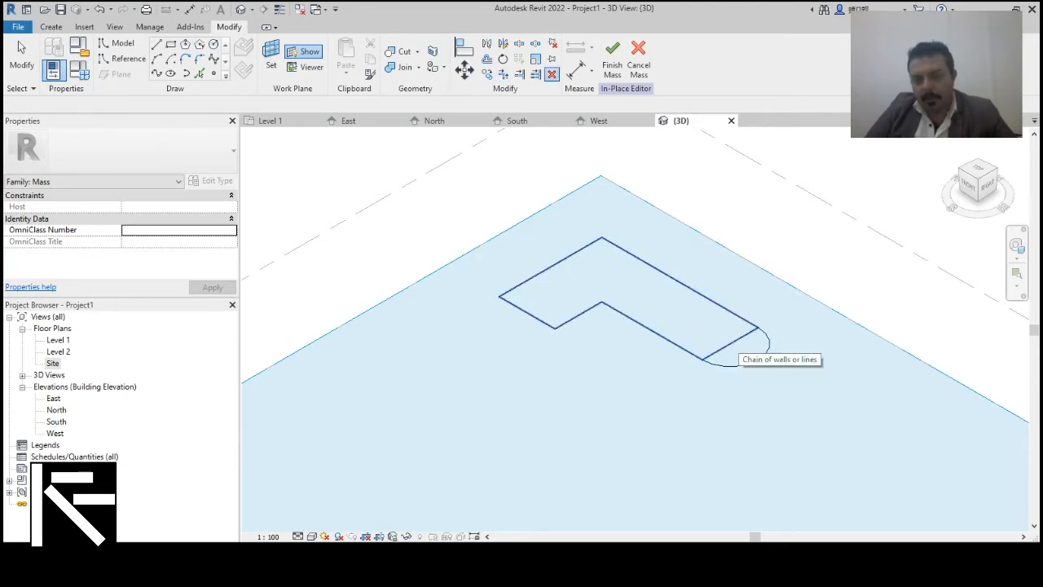
left_click(737, 340)
key("Delete")
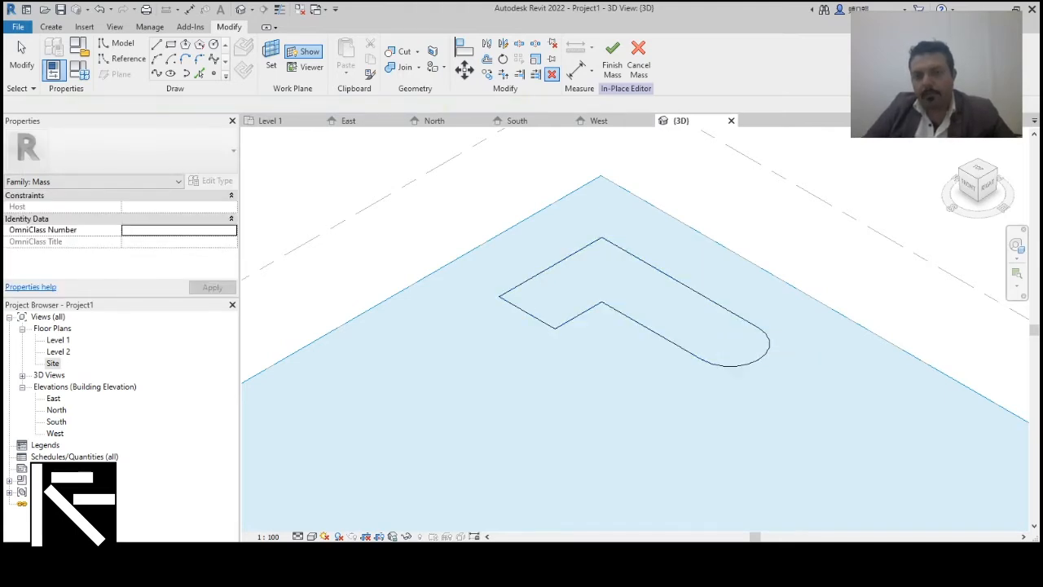
key("Escape")
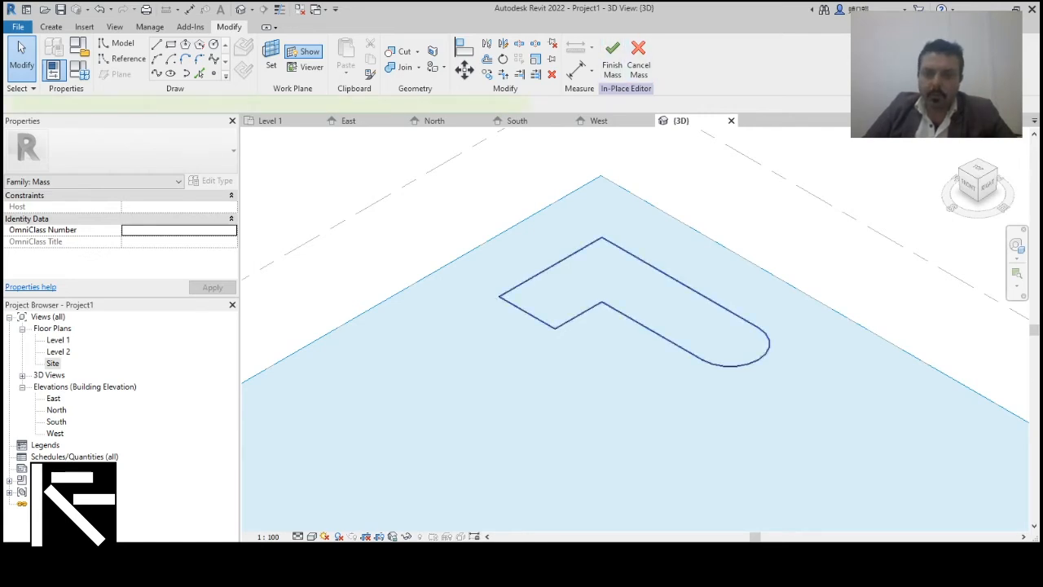
Step: Select the whole closed outline chain and create a solid form from it
left_click(638, 259)
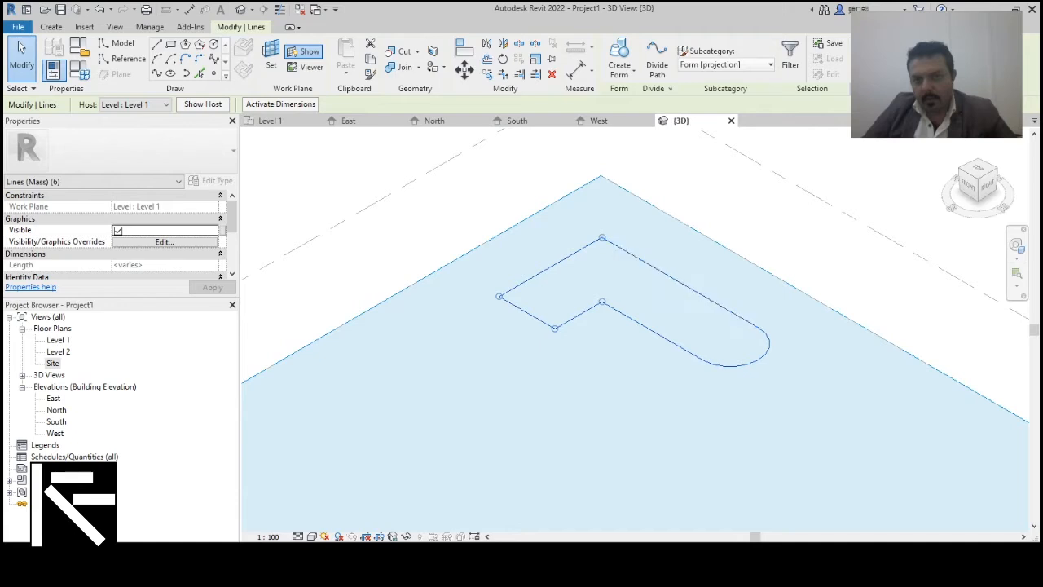
key("Escape")
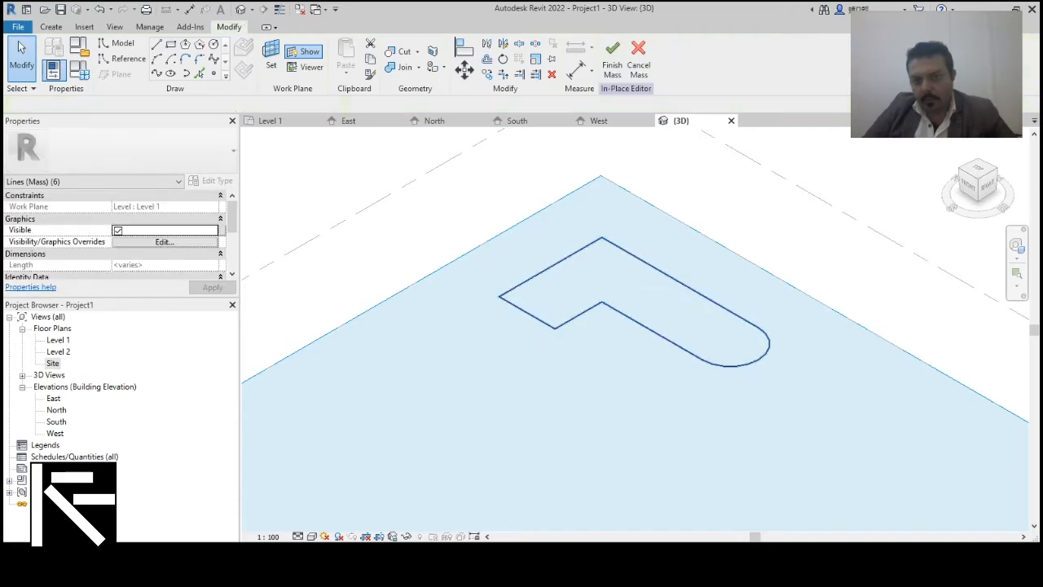
left_click(733, 366)
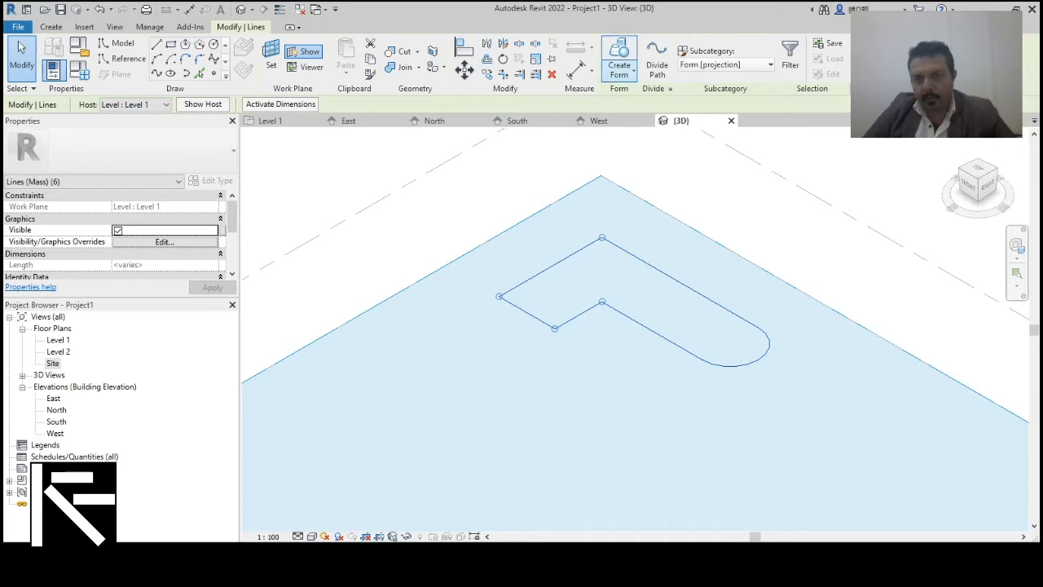
left_click(619, 70)
left_click(642, 96)
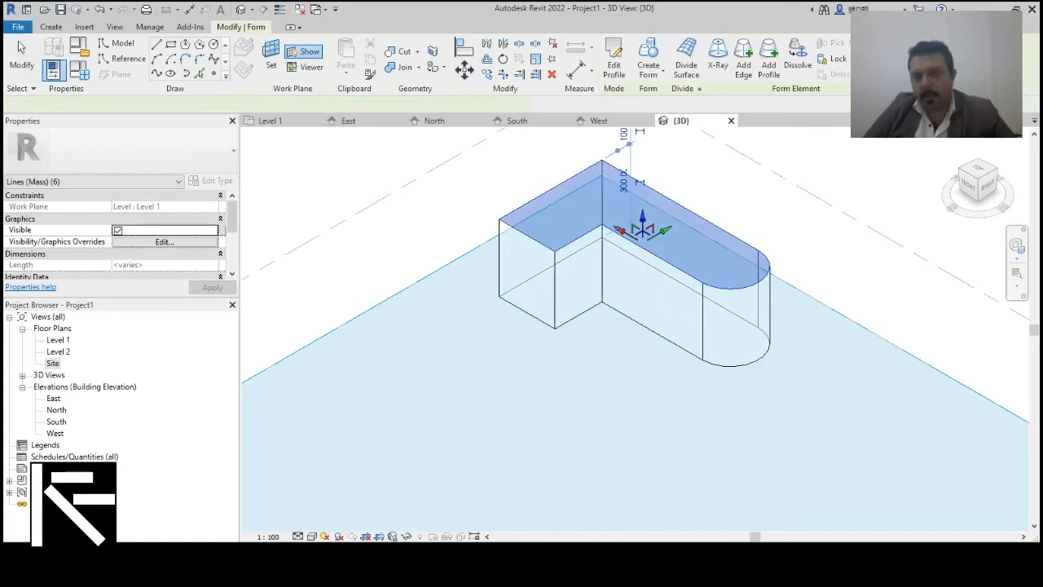
Step: Set the height of the solid form to 500 cm
middle_click_drag(717, 416, 818, 369, "shift")
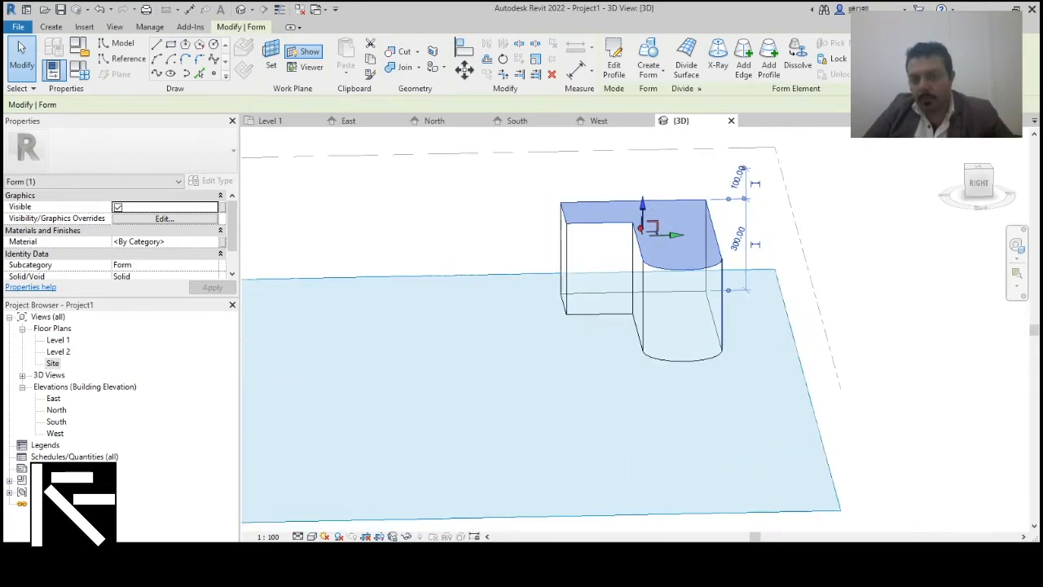
left_click(737, 238)
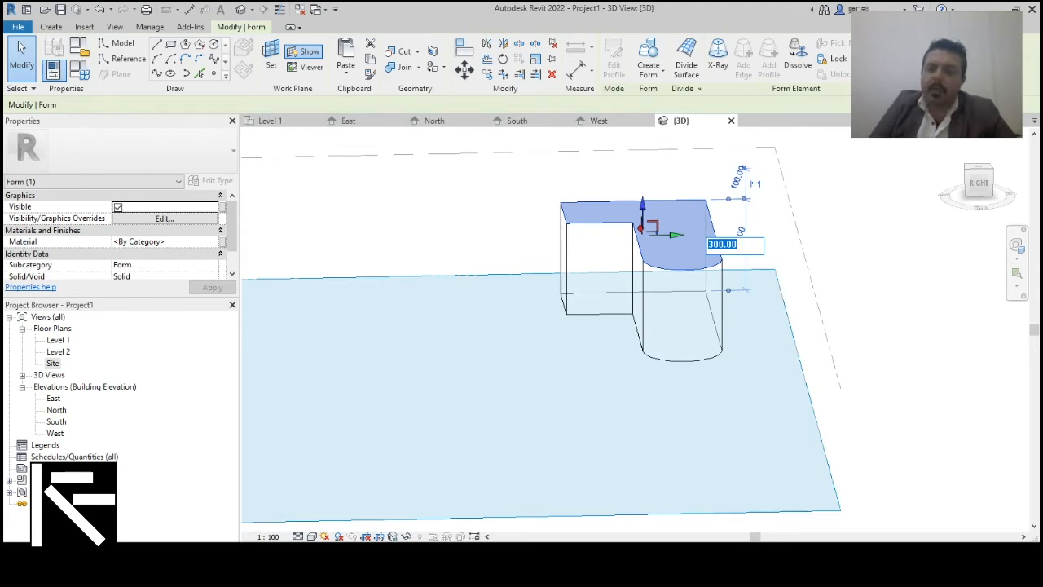
type("500")
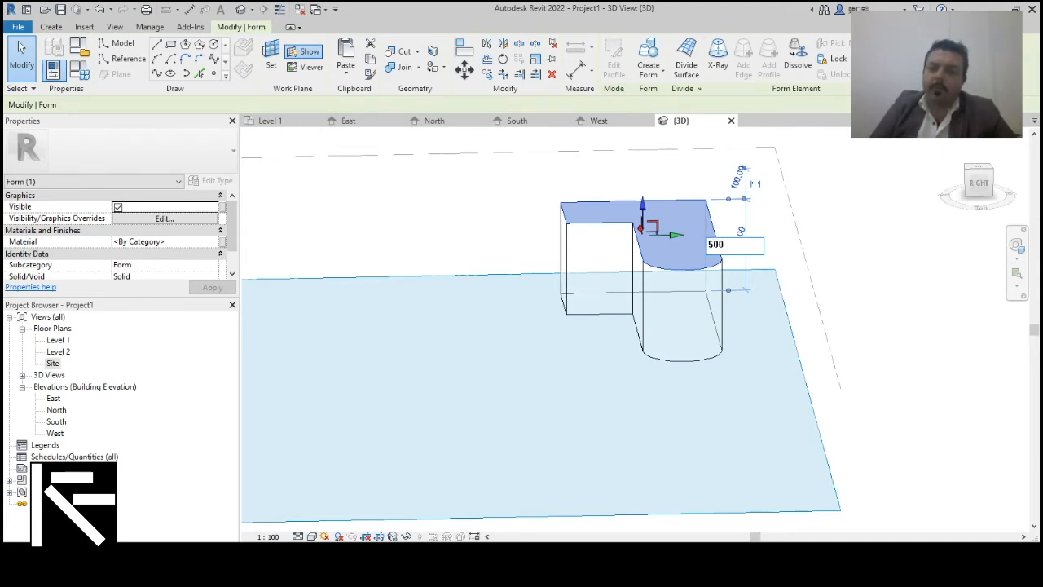
key("Return")
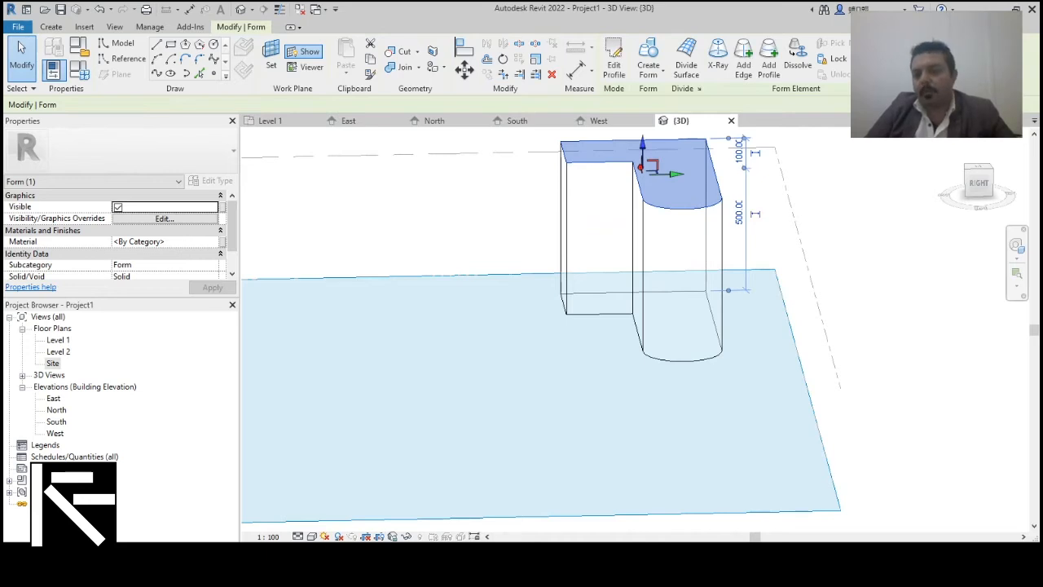
scroll(782, 294, "down", 5)
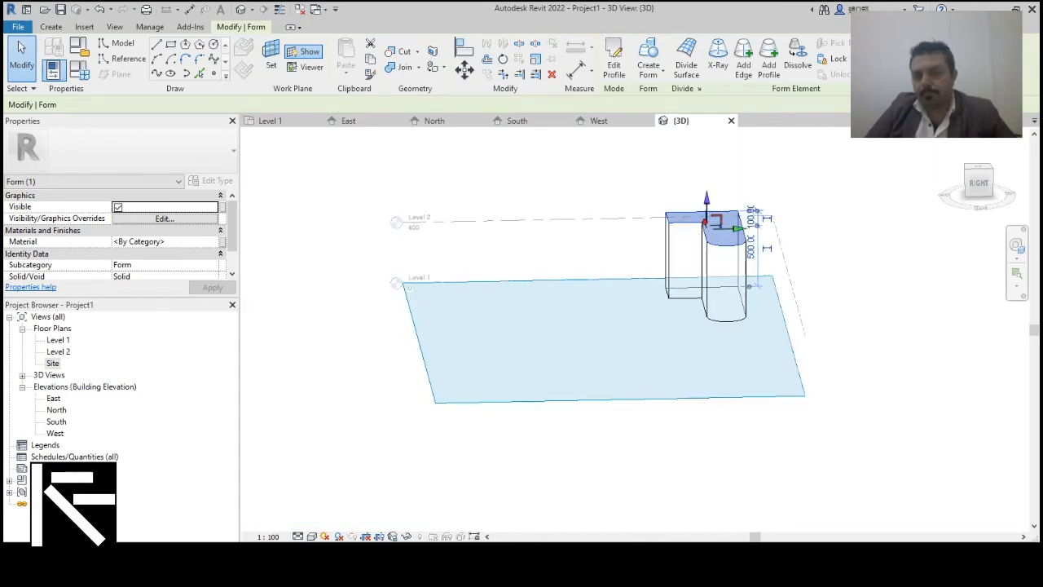
middle_click_drag(782, 294, 774, 267, "shift")
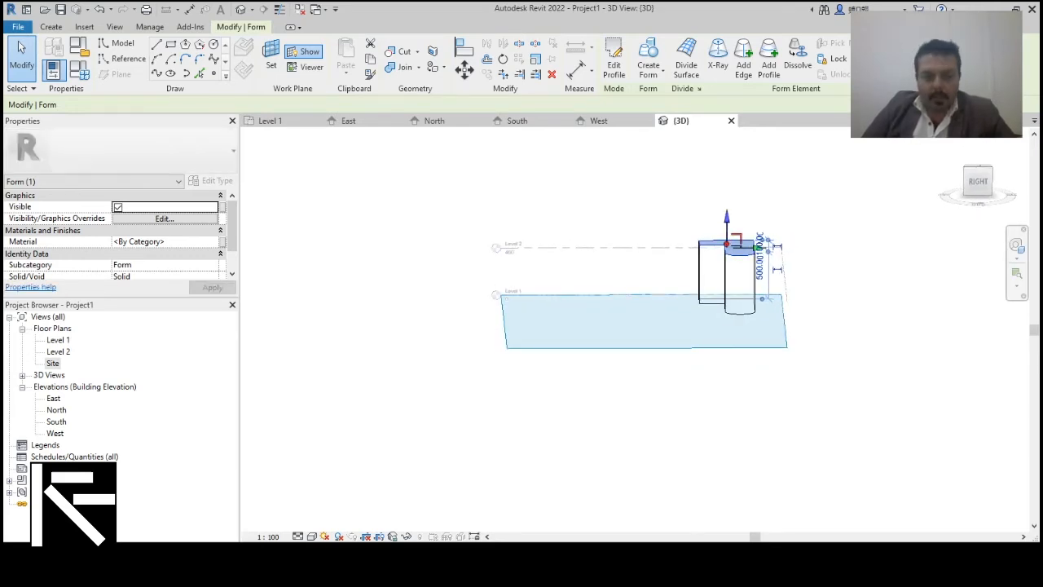
Step: Examine the form against Level 1 and Level 2 in the elevations and its footprint in the Level 1 plan
left_click(348, 120)
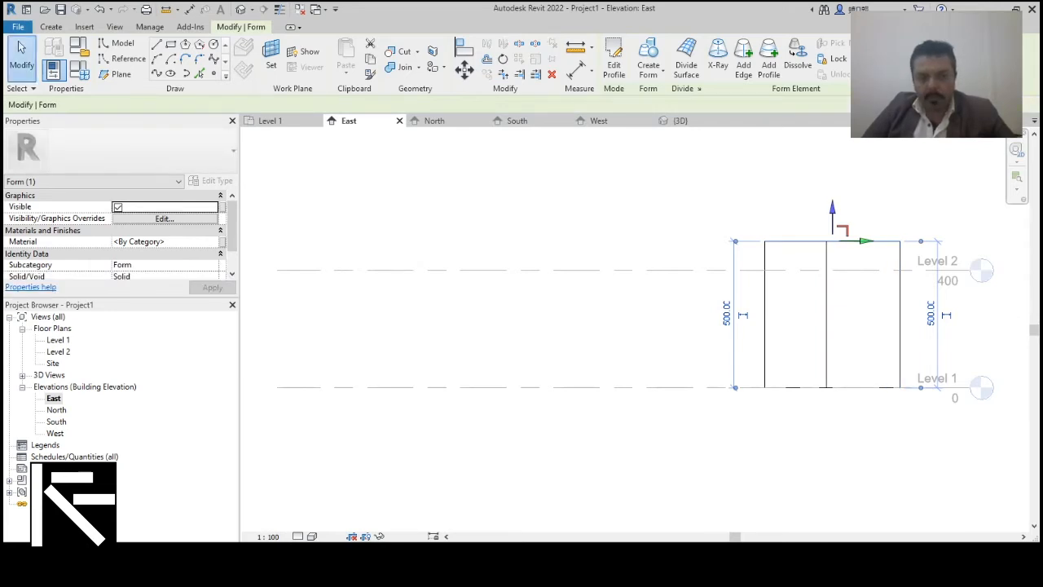
left_click(434, 121)
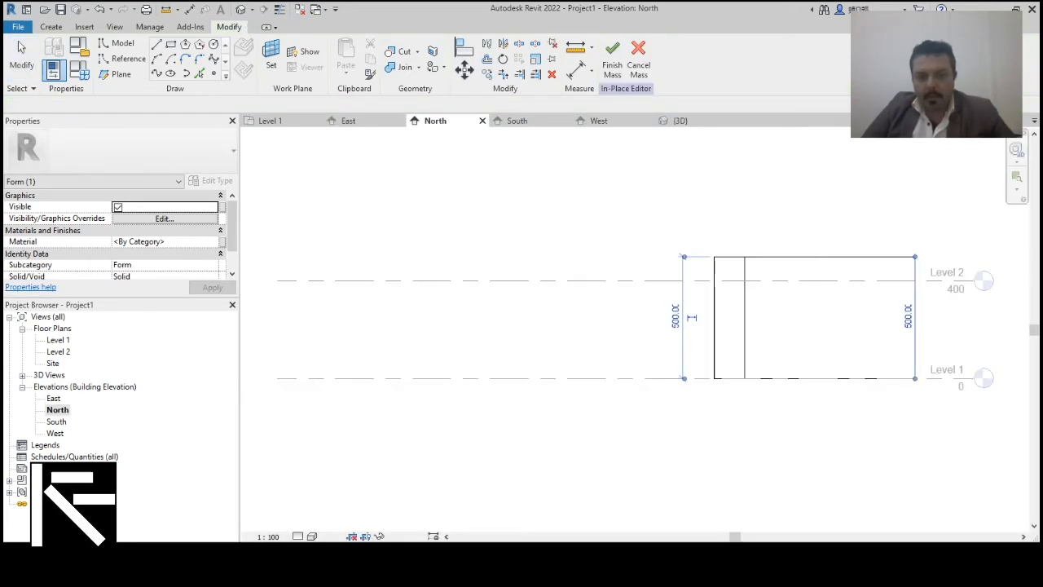
left_click(517, 121)
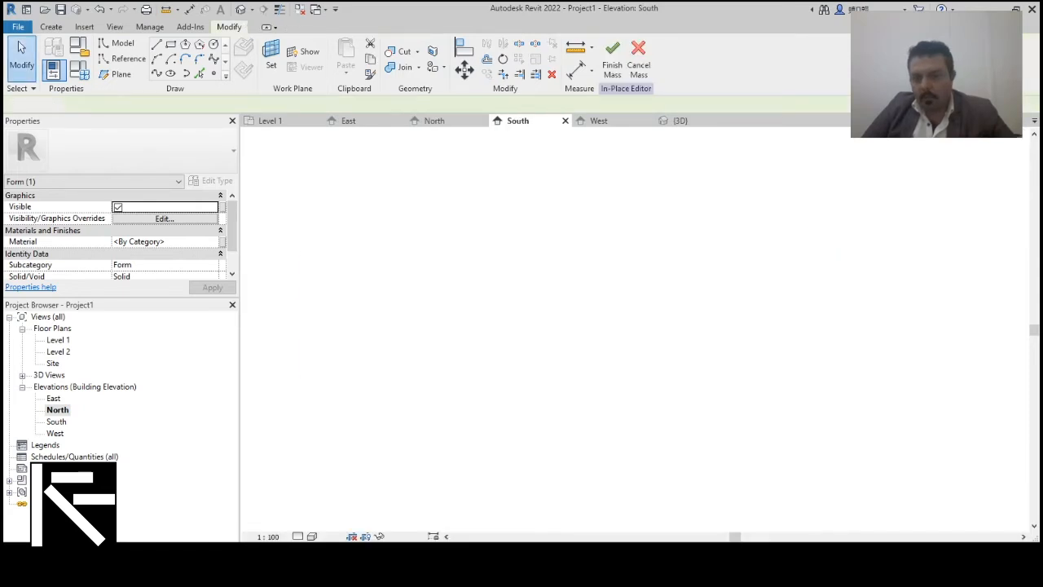
left_click(599, 121)
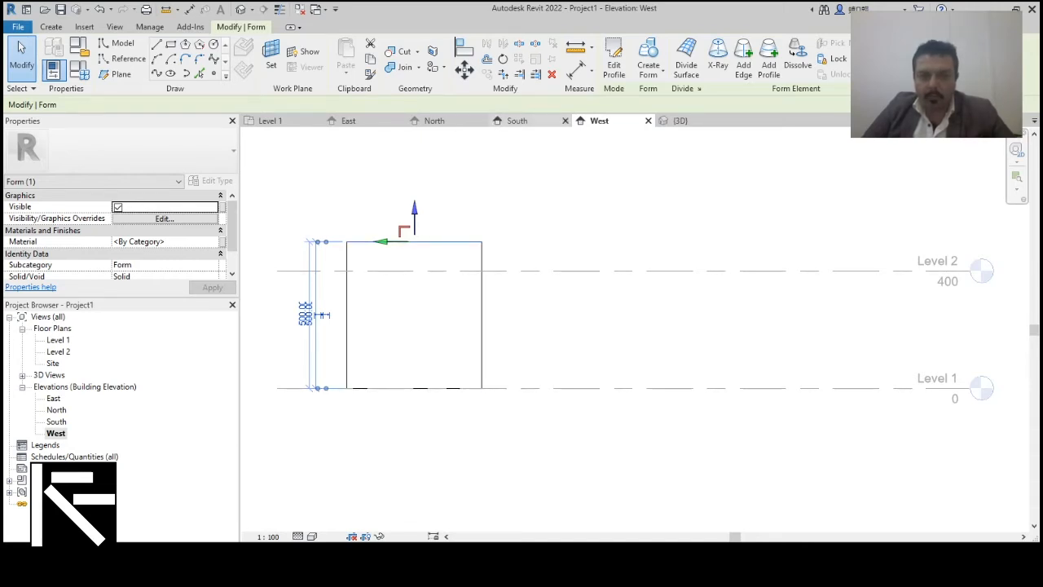
left_click(434, 121)
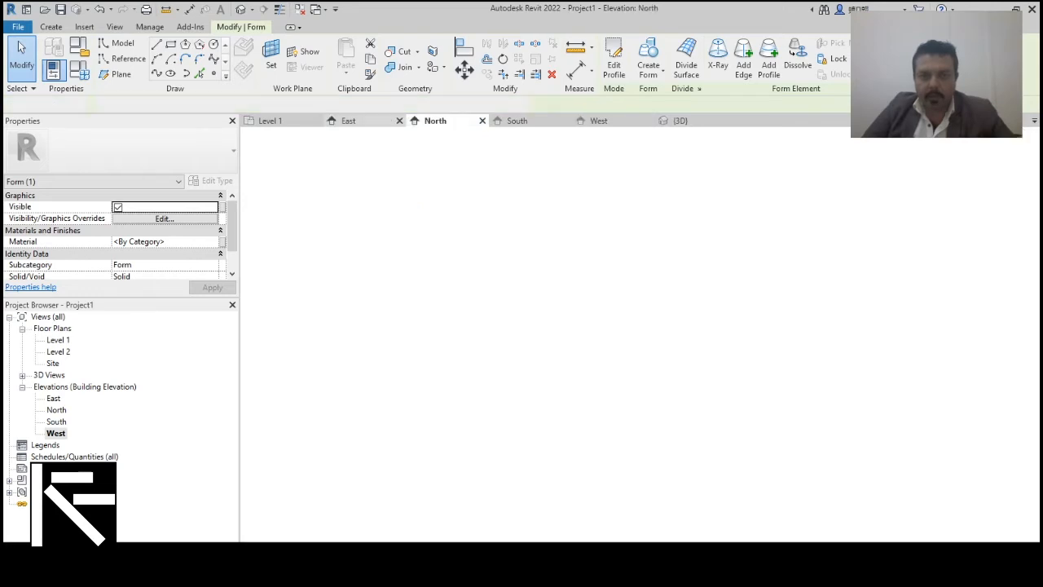
left_click(348, 120)
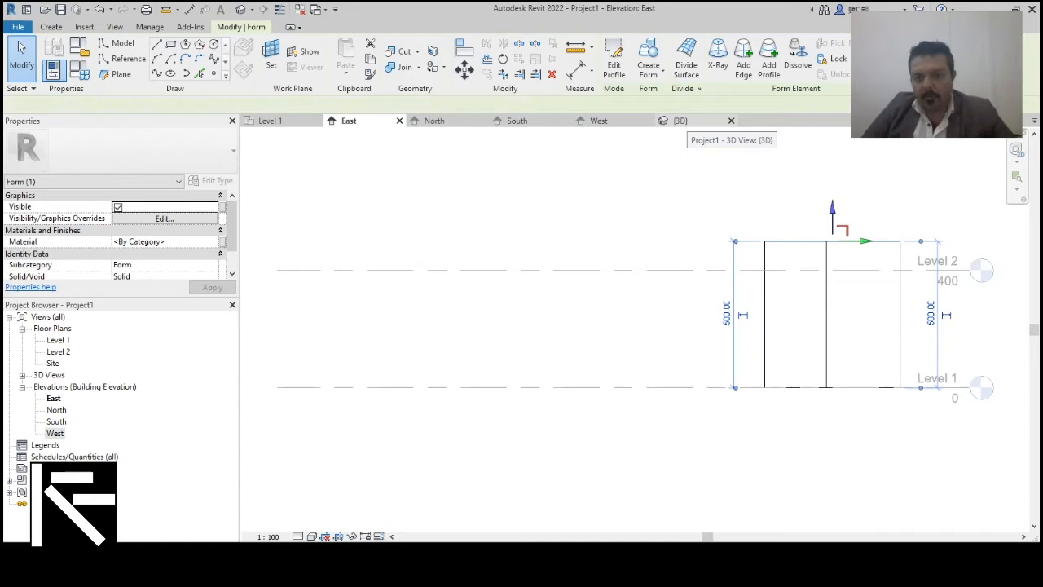
left_click(681, 121)
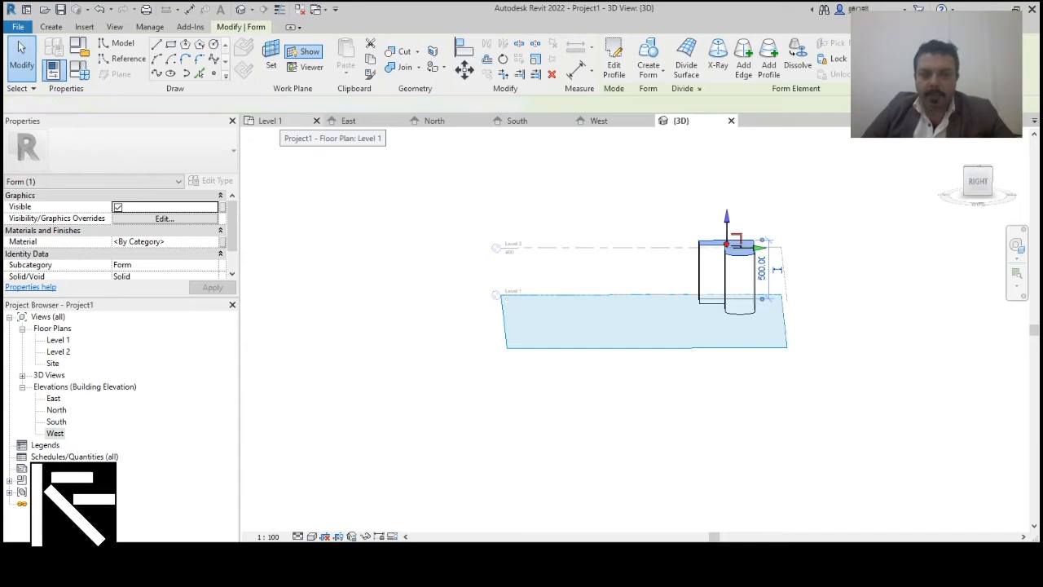
left_click(270, 121)
scroll(570, 269, "up", 3)
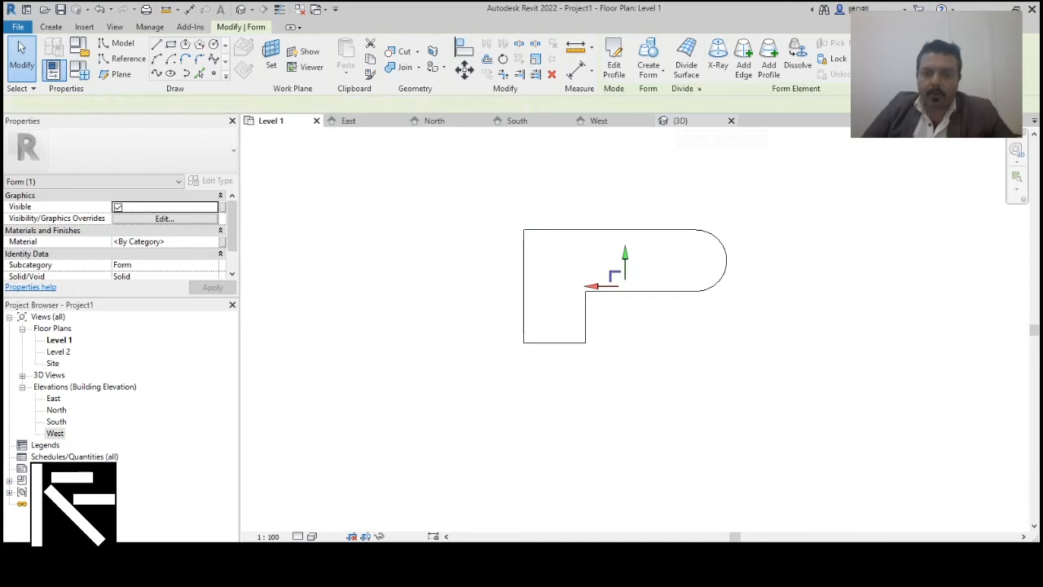
left_click(680, 121)
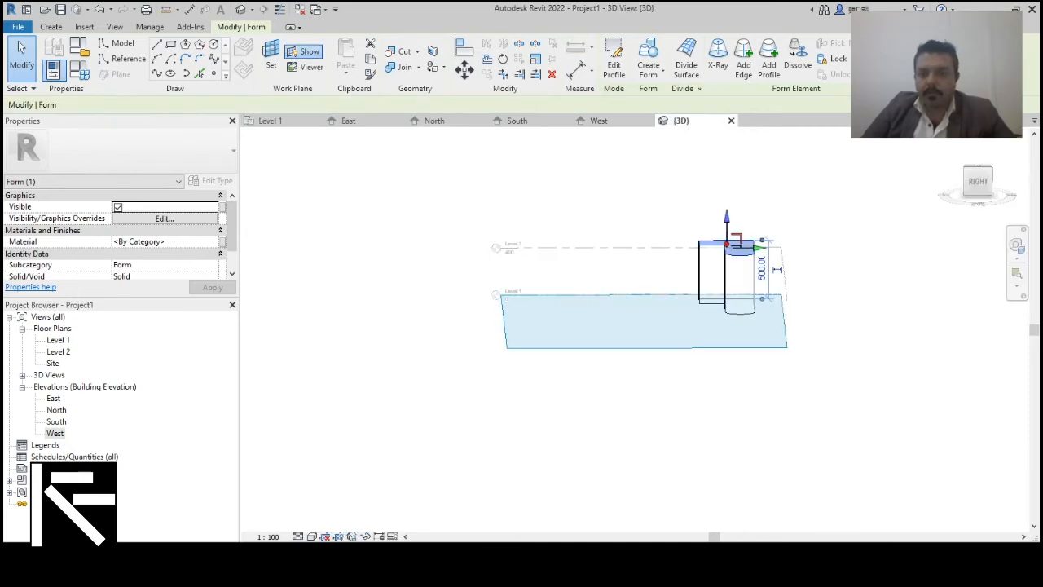
Step: Raise the form's top face vertically to a height of about 652 cm
scroll(766, 244, "up", 4)
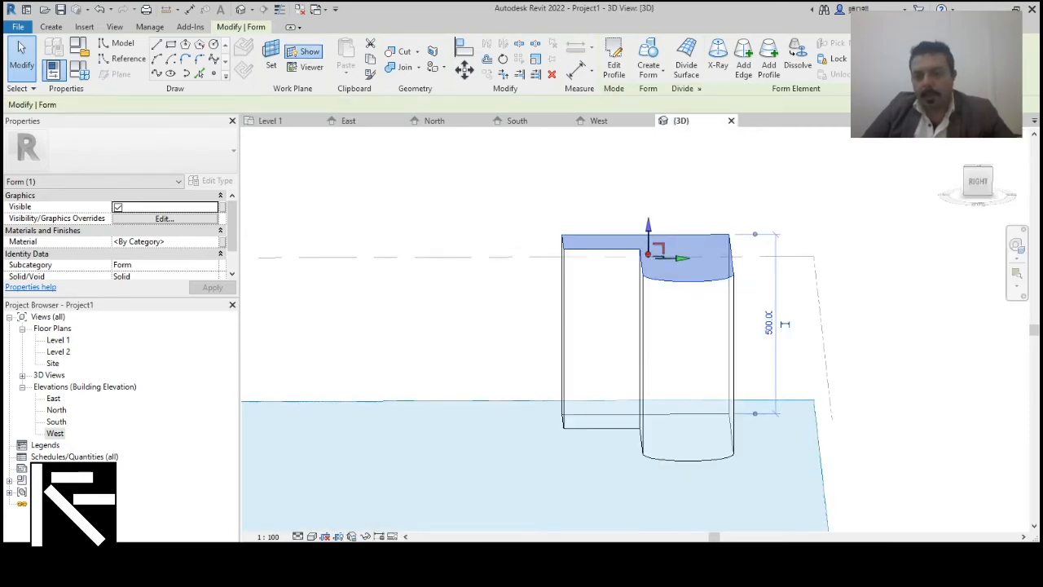
scroll(775, 285, "down", 2)
middle_click_drag(775, 285, 780, 360, "shift")
scroll(705, 276, "up", 5)
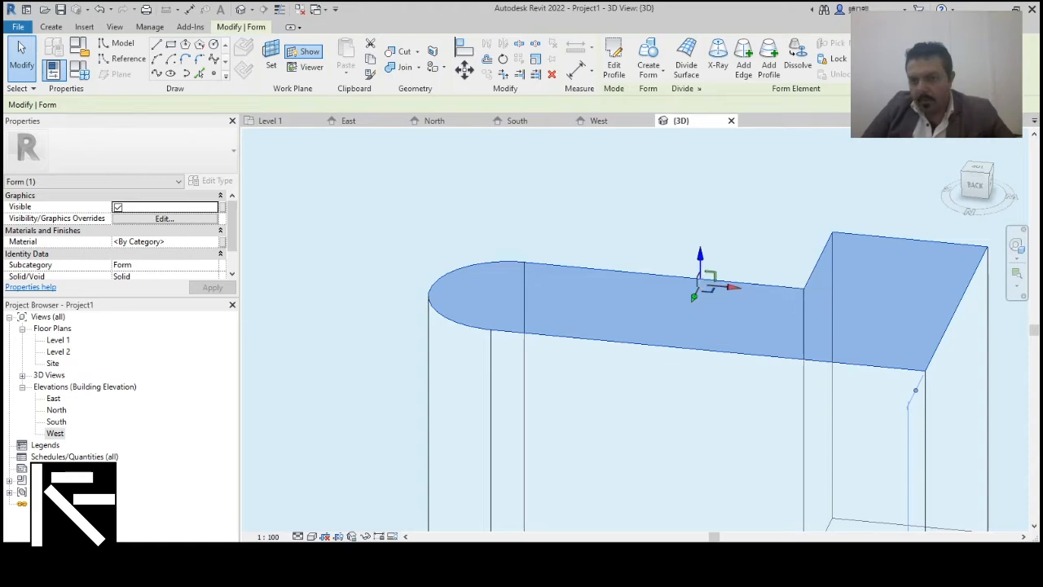
left_click_drag(699, 281, 699, 194)
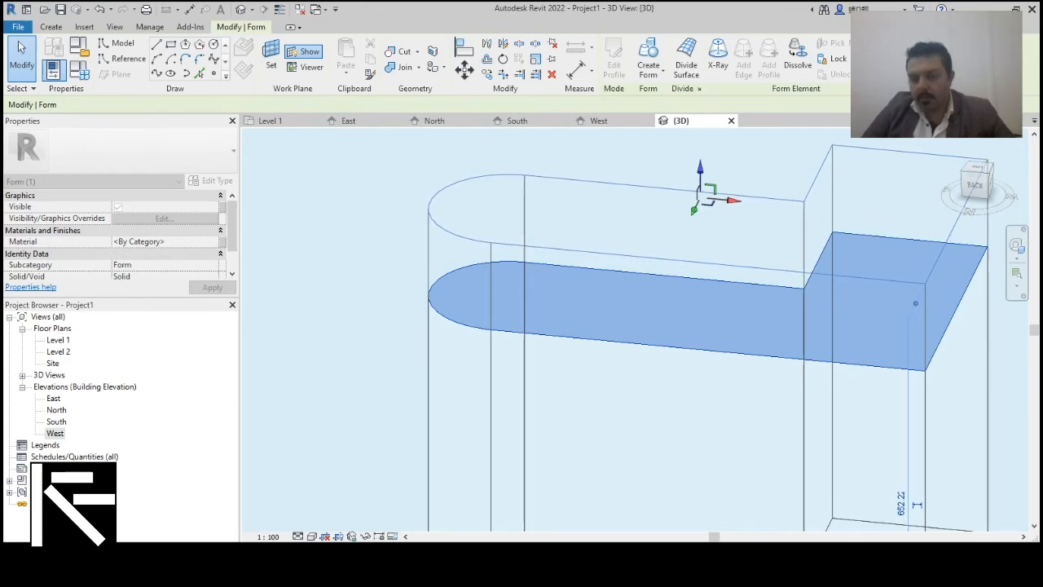
left_click_drag(700, 169, 700, 168)
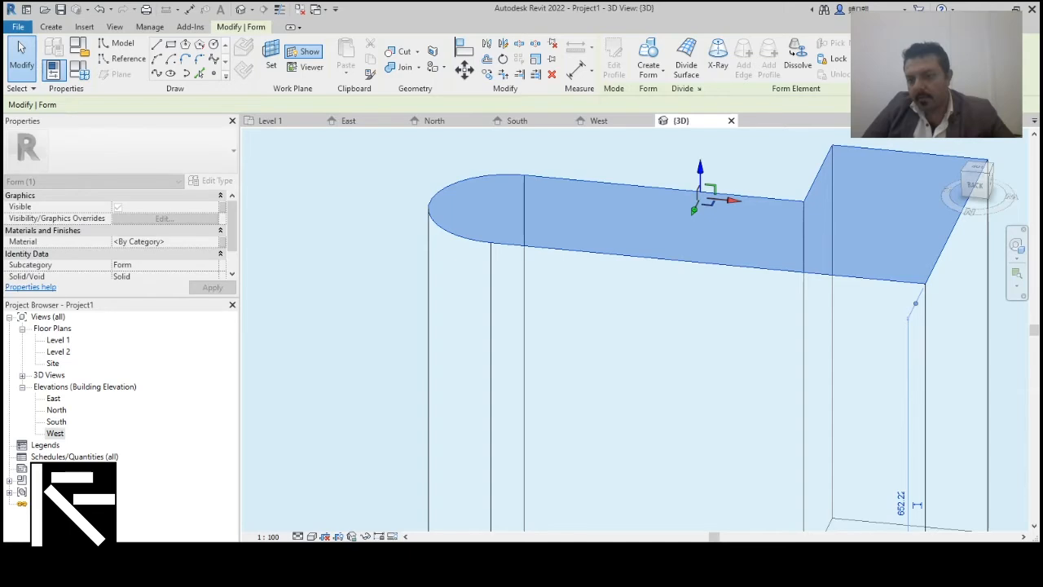
scroll(667, 347, "down", 3)
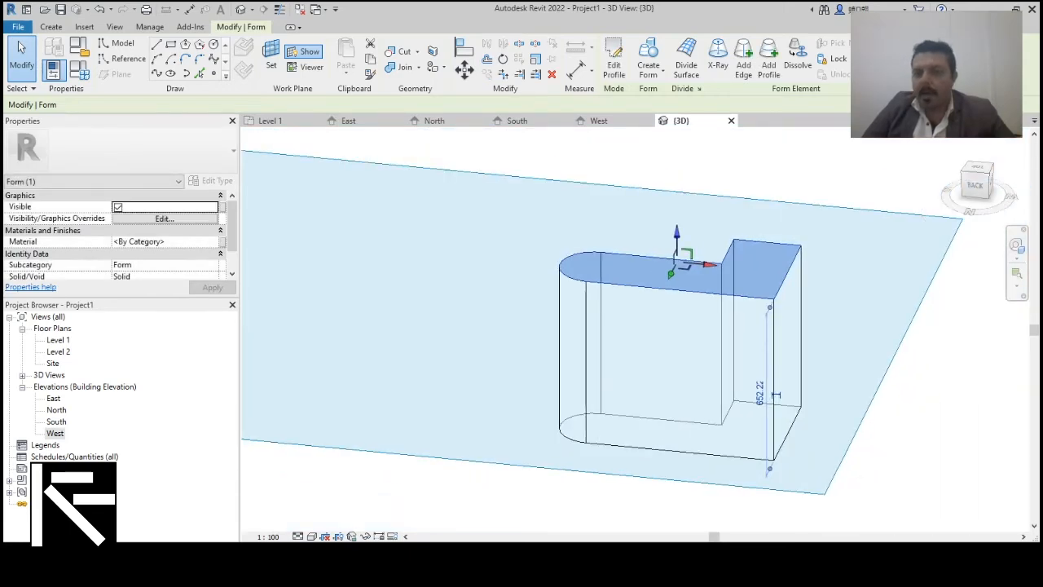
Step: Try shifting the top face horizontally along the long arm to slant the form's sides
left_click_drag(717, 261, 765, 267)
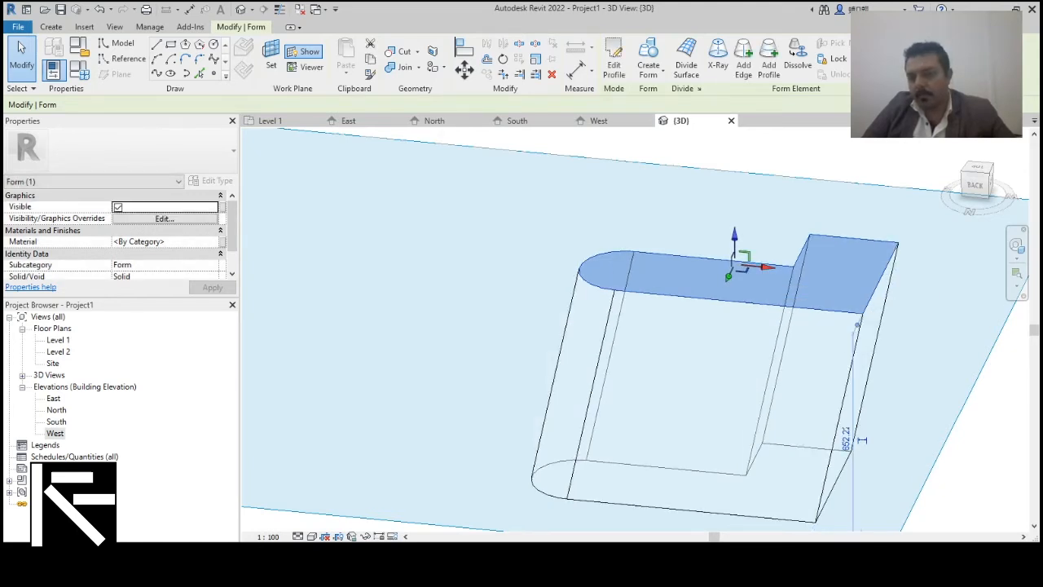
scroll(658, 381, "down", 2)
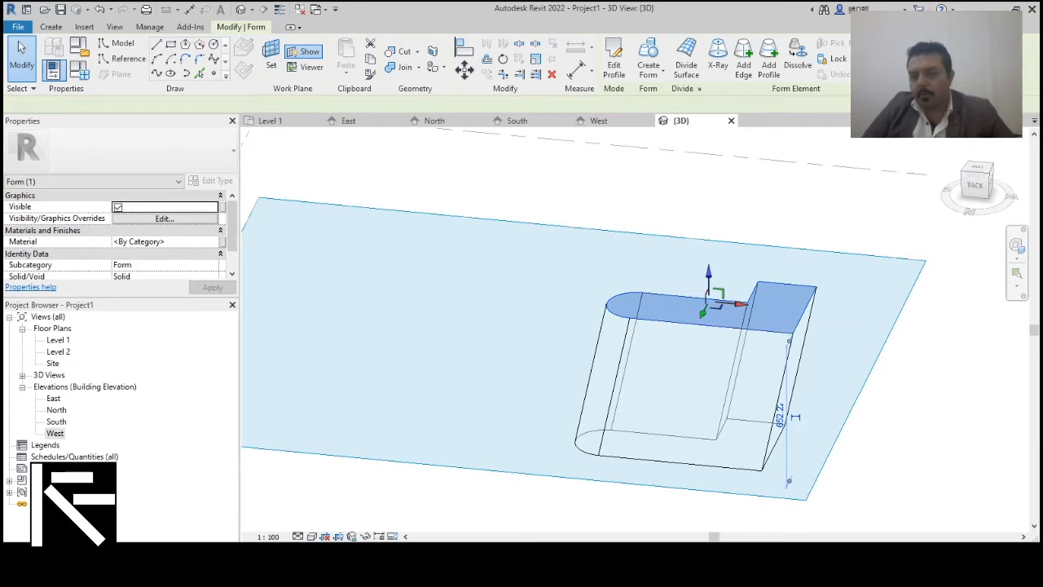
scroll(706, 334, "up", 2)
key("Escape")
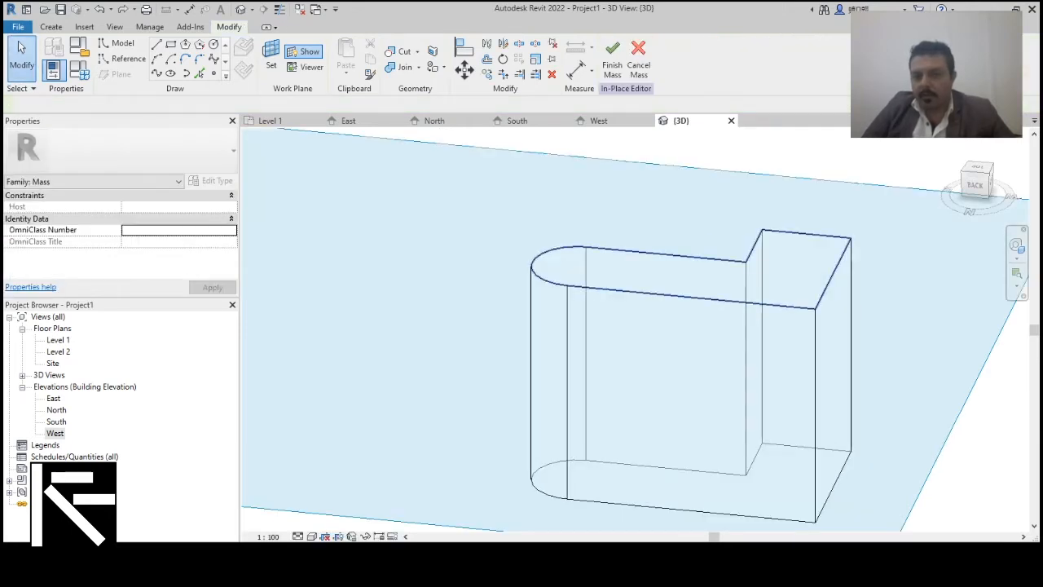
Step: Inspect the shape handles and dimensions of the form's inner side face and top edge
left_click(752, 350)
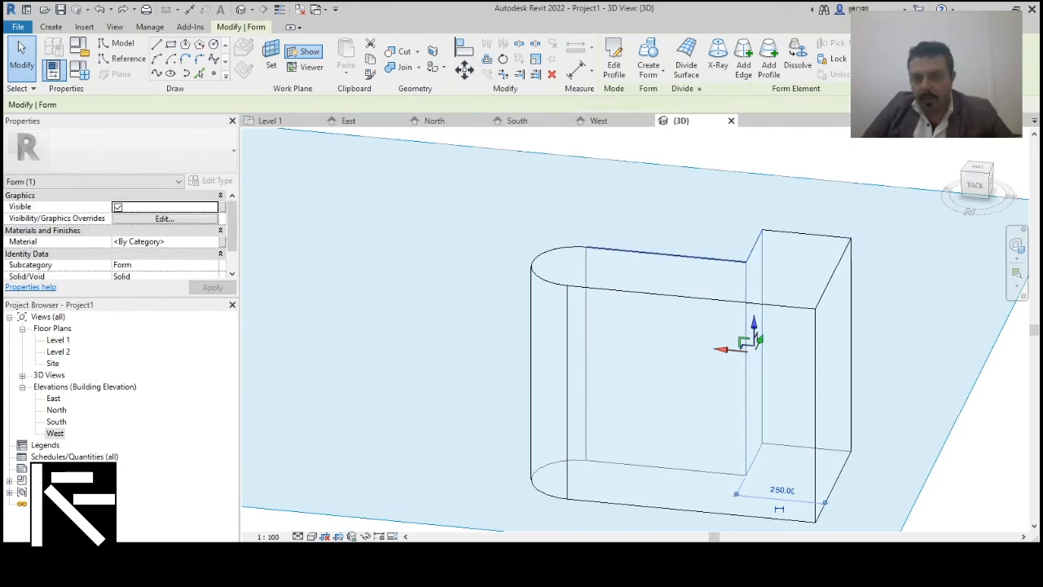
left_click(676, 252)
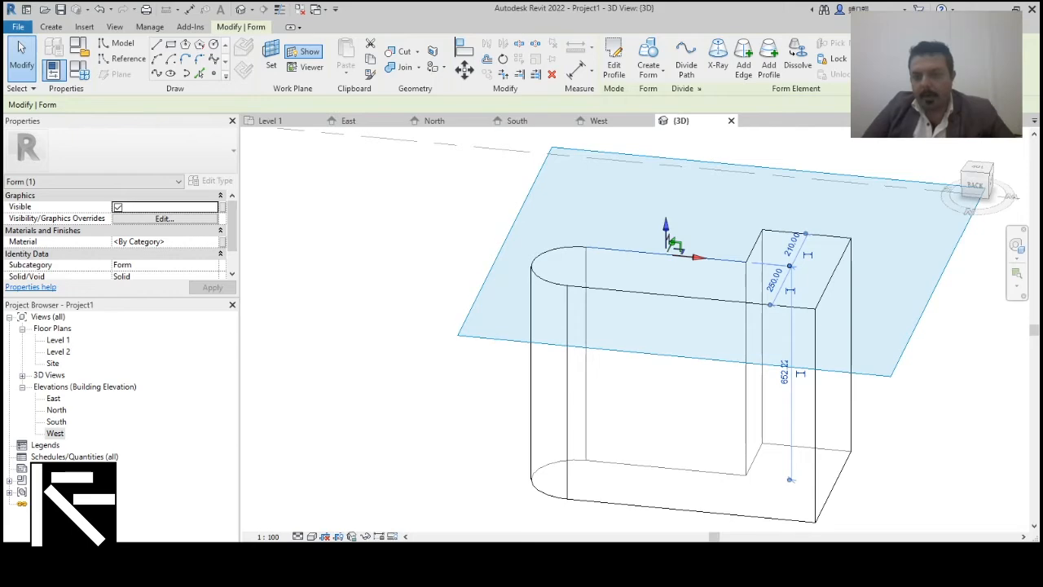
middle_click_drag(602, 342, 859, 330, "shift")
scroll(743, 420, "down", 4)
left_click(753, 415)
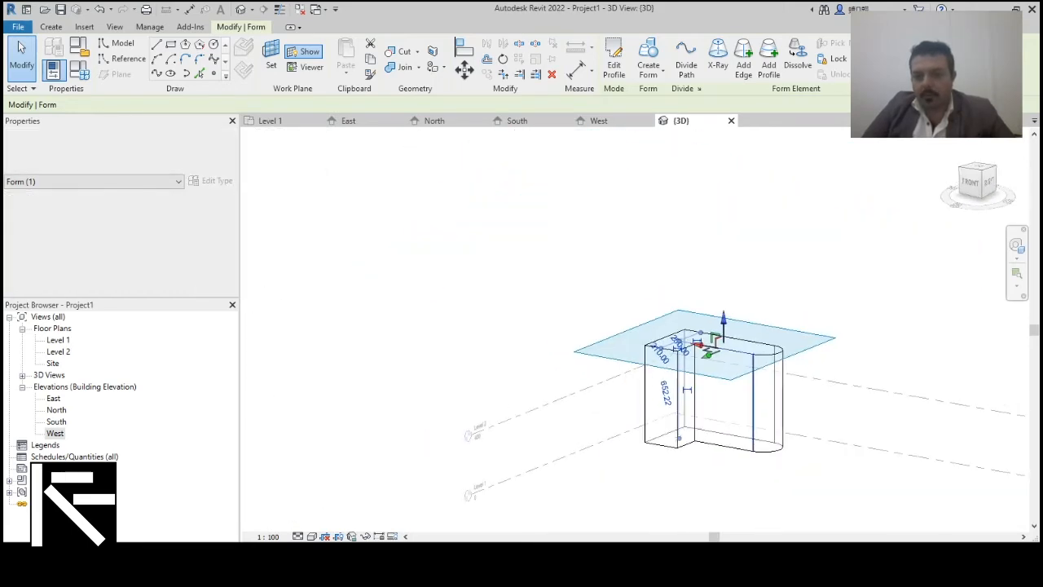
key("Escape")
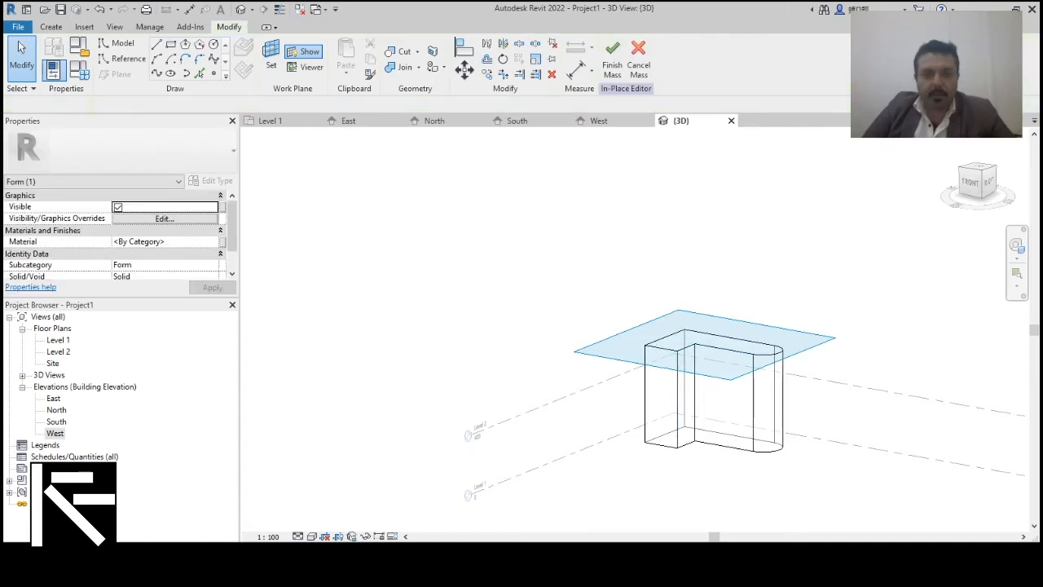
Step: Set the work plane to Level 1
left_click(271, 59)
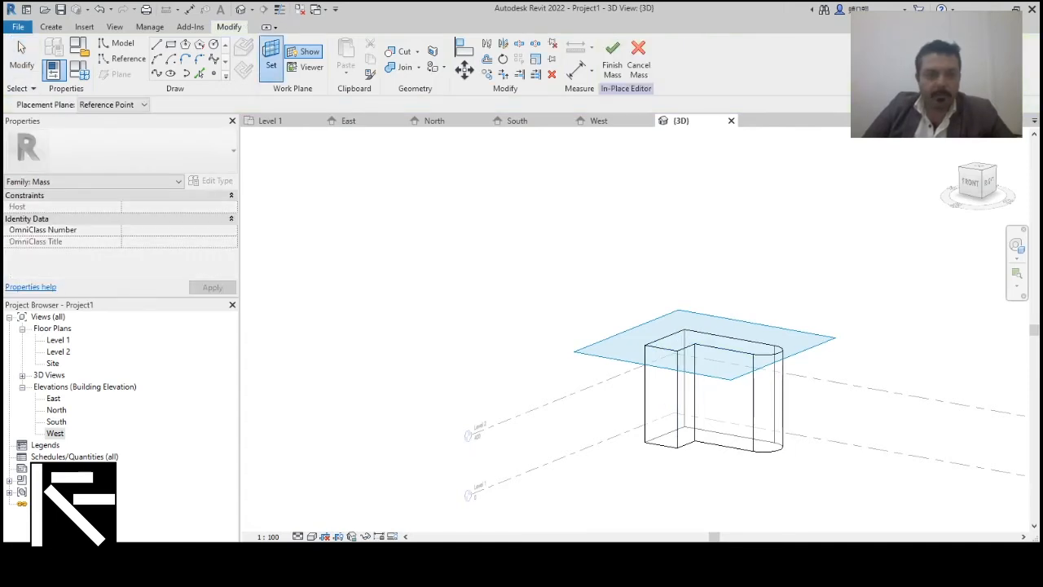
left_click(144, 105)
left_click(114, 117)
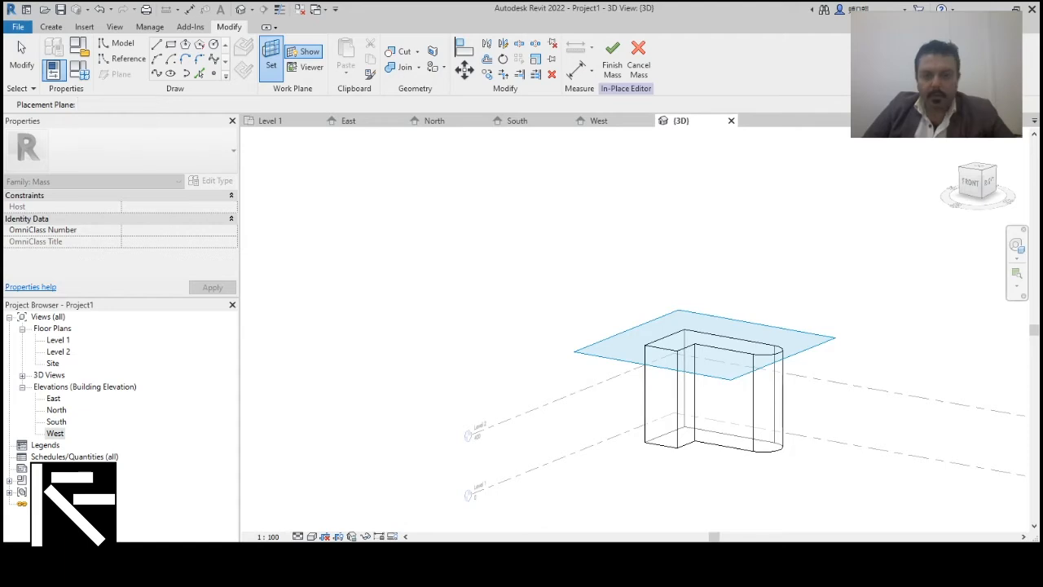
key("Escape")
Step: Check the whole form against the Level 1 plane and finish the in-place mass
left_click_drag(591, 269, 819, 484)
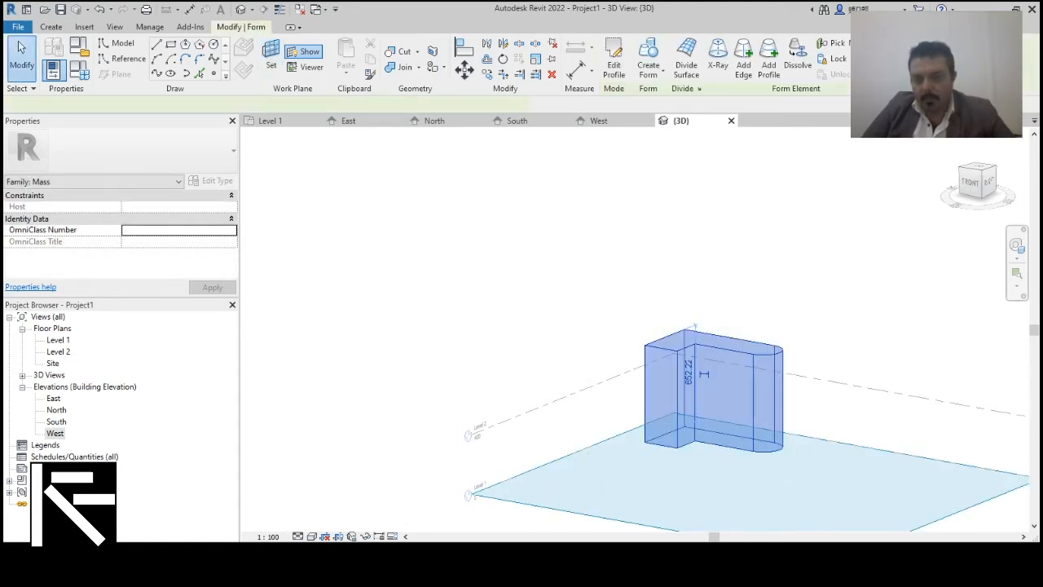
scroll(827, 332, "up", 2)
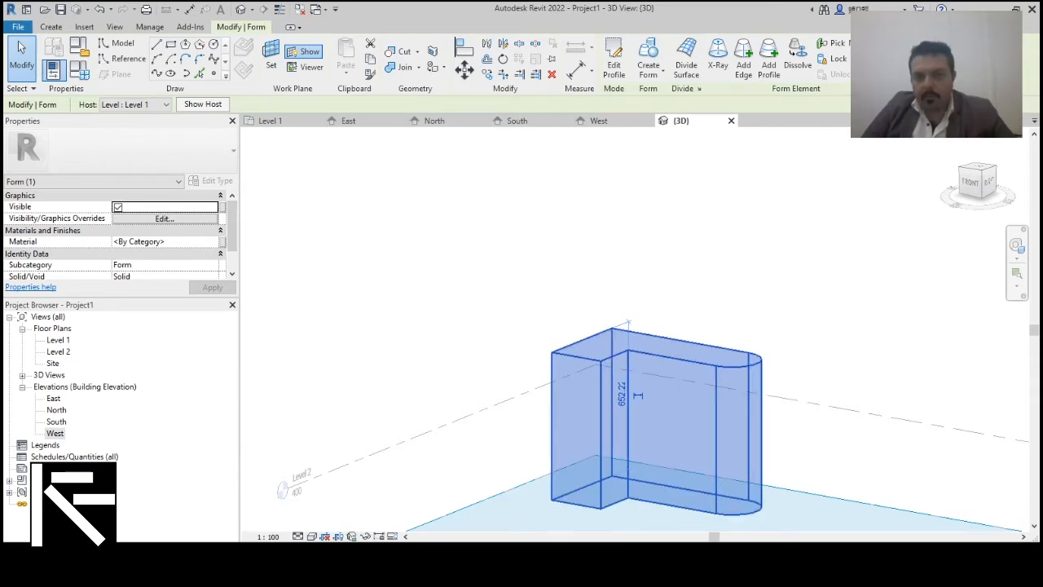
key("Escape")
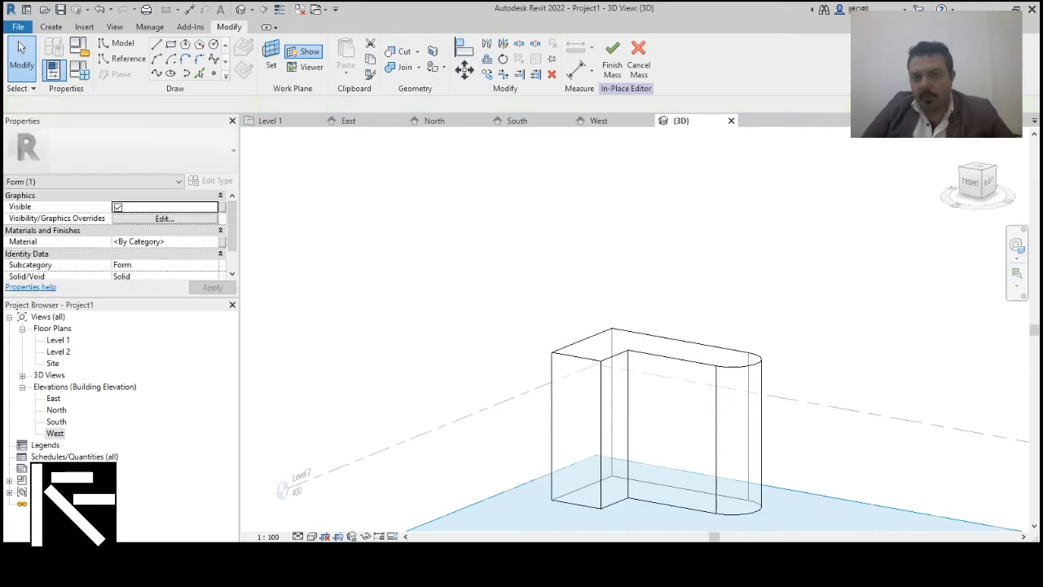
left_click(612, 62)
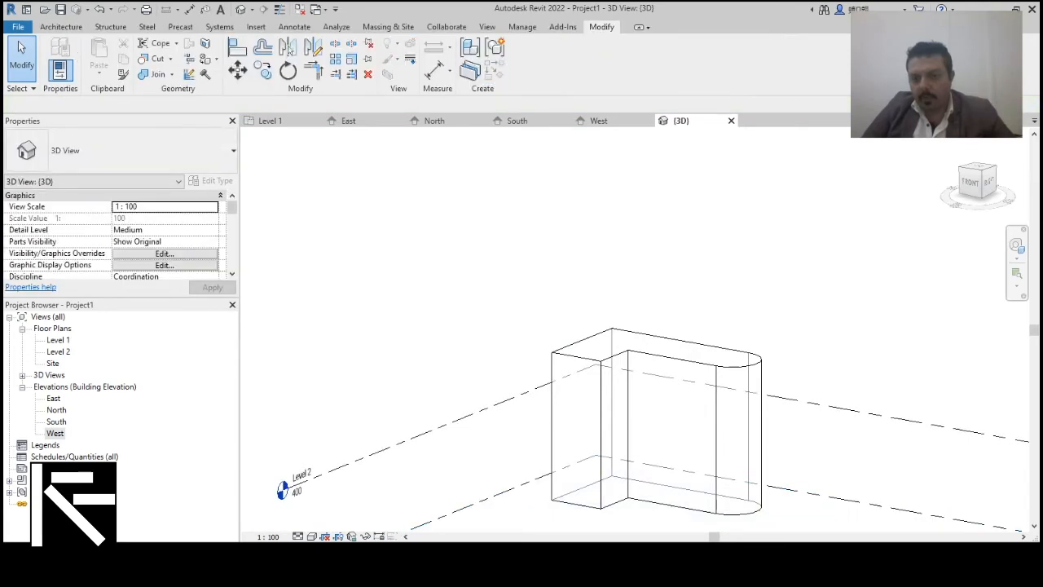
Step: Preview the finished mass from several angles in the Realistic visual style and return the view to Wireframe
scroll(630, 384, "down", 3)
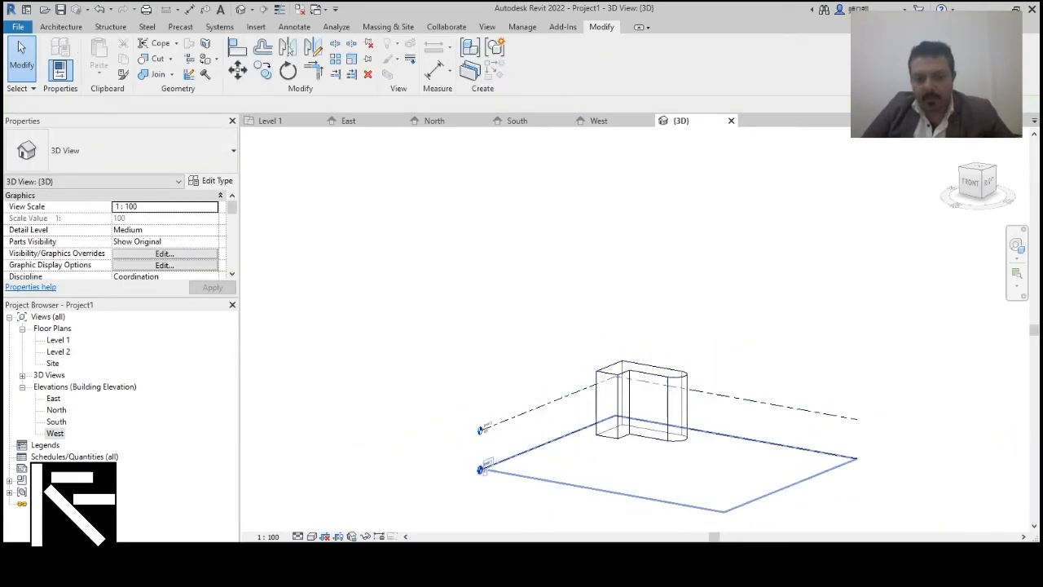
left_click(311, 536)
left_click(337, 522)
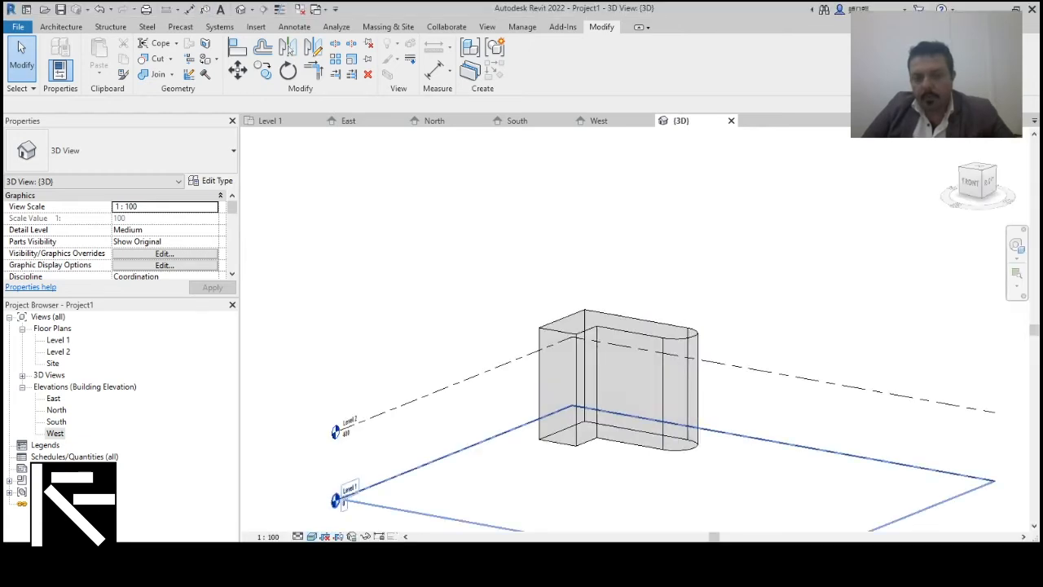
mouse_move(717, 460)
middle_mouse_down("shift")
mouse_move(553, 468)
mouse_move(729, 459)
middle_mouse_up("shift")
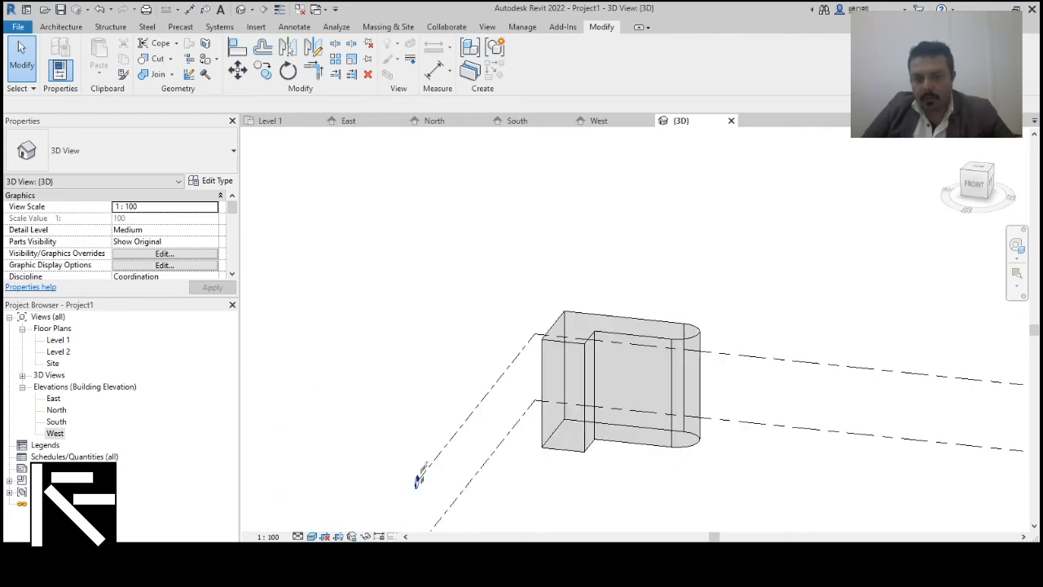
scroll(646, 418, "down", 4)
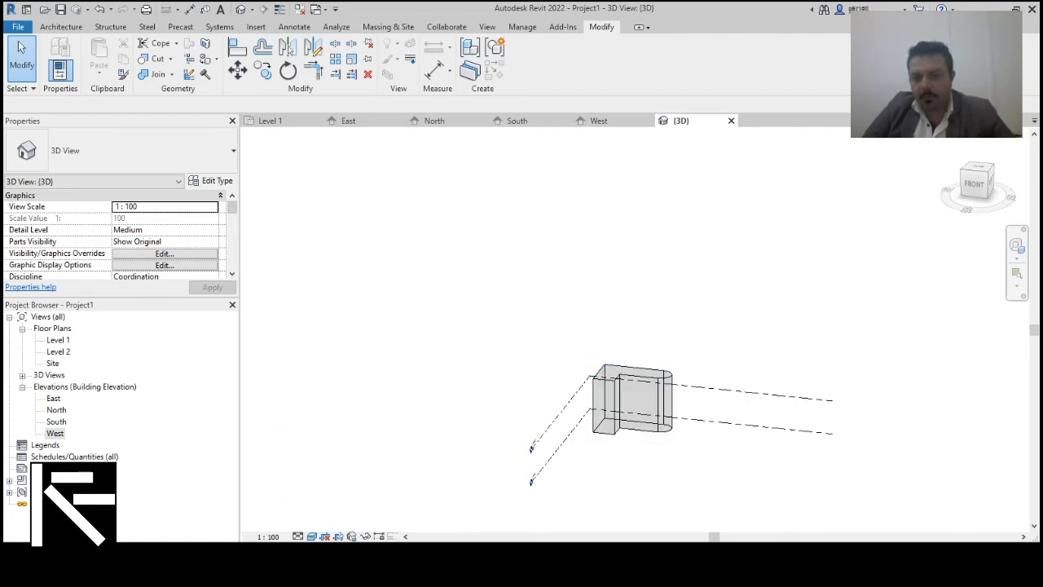
middle_click_drag(646, 418, 590, 418, "shift")
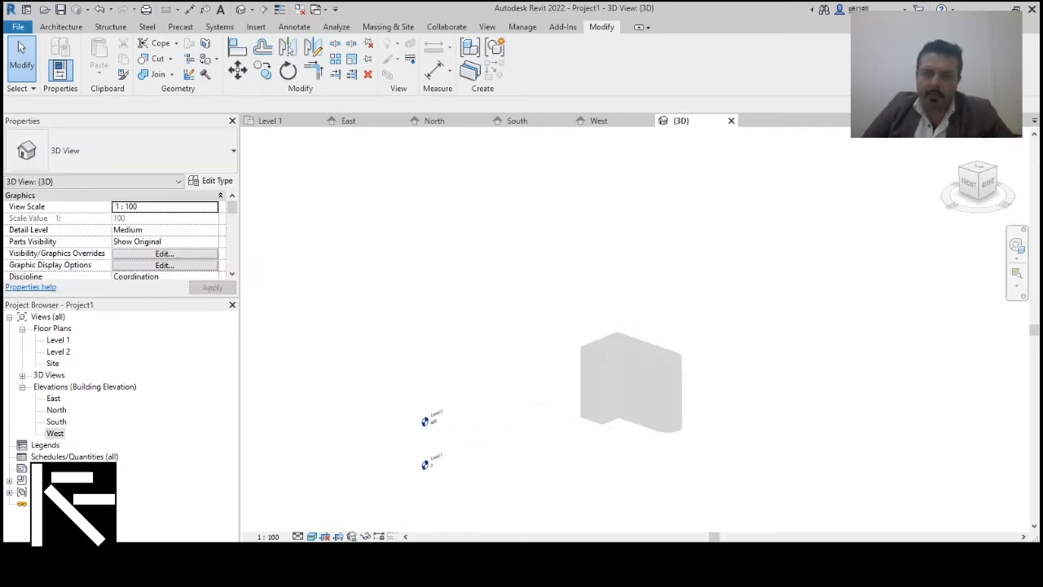
left_click(312, 536)
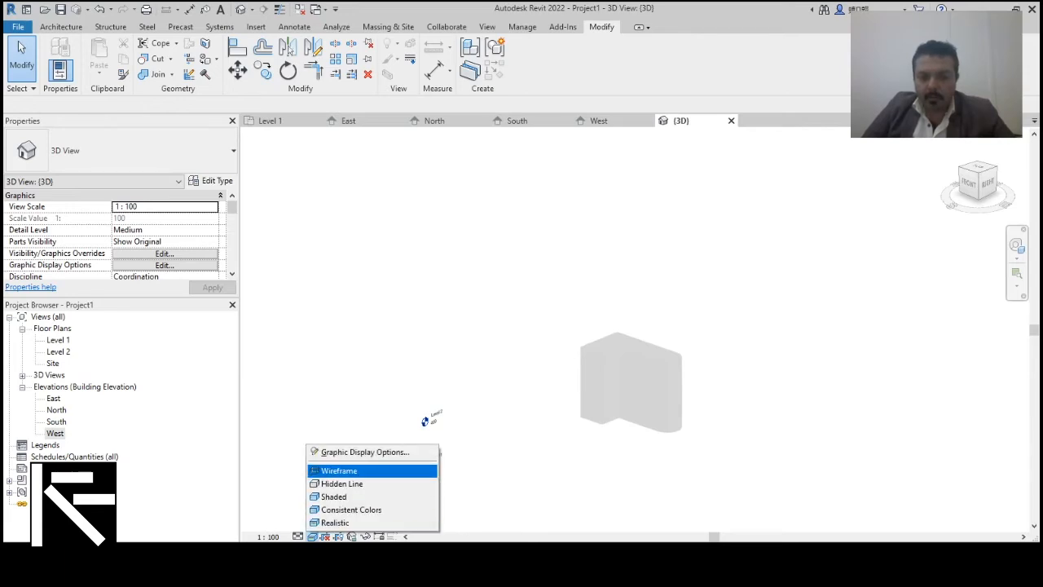
left_click(342, 471)
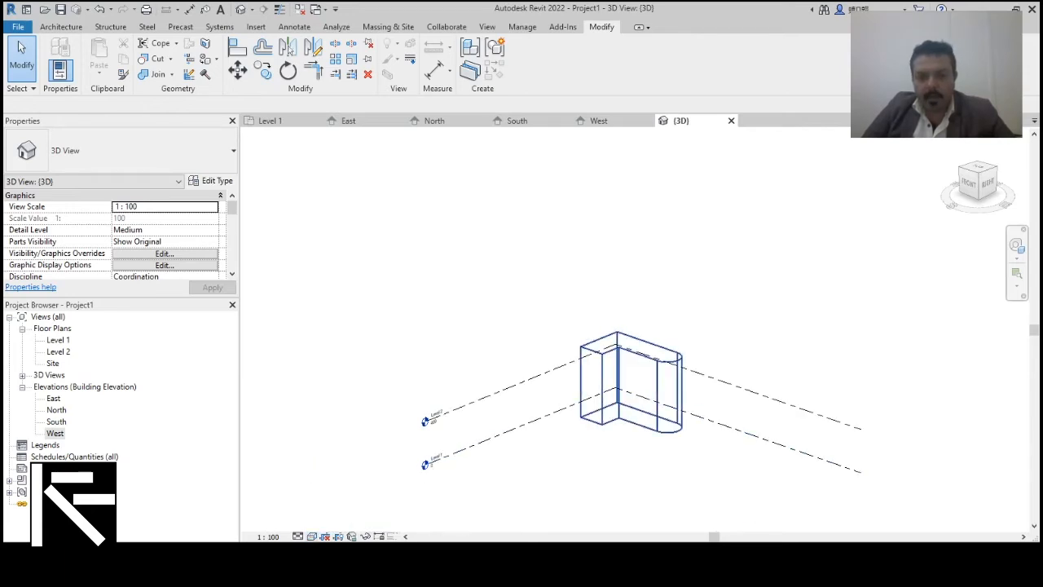
Step: Reopen the L-shaped mass for in-place editing and select its whole form
left_click(618, 383)
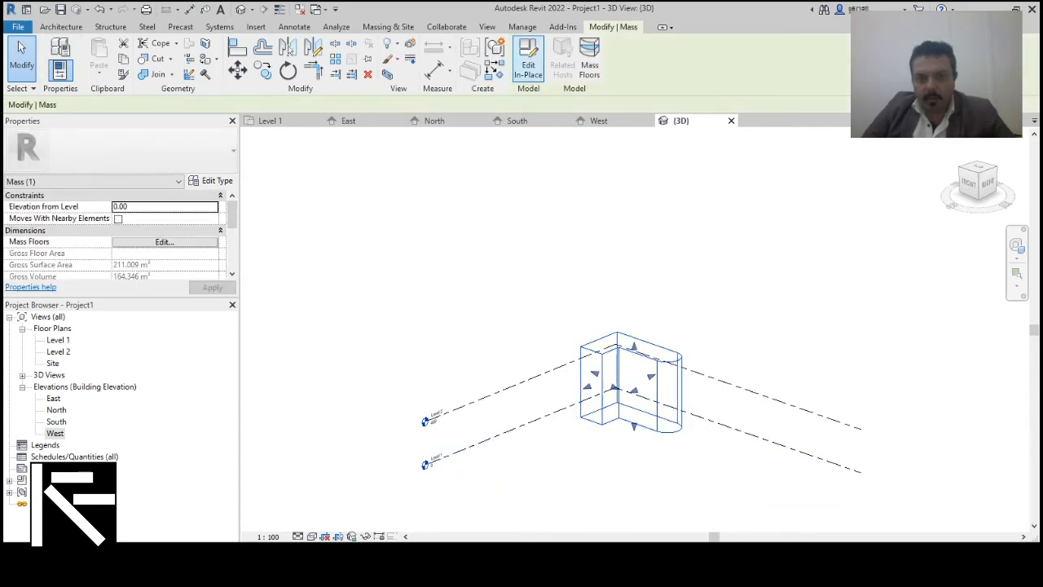
left_click(528, 61)
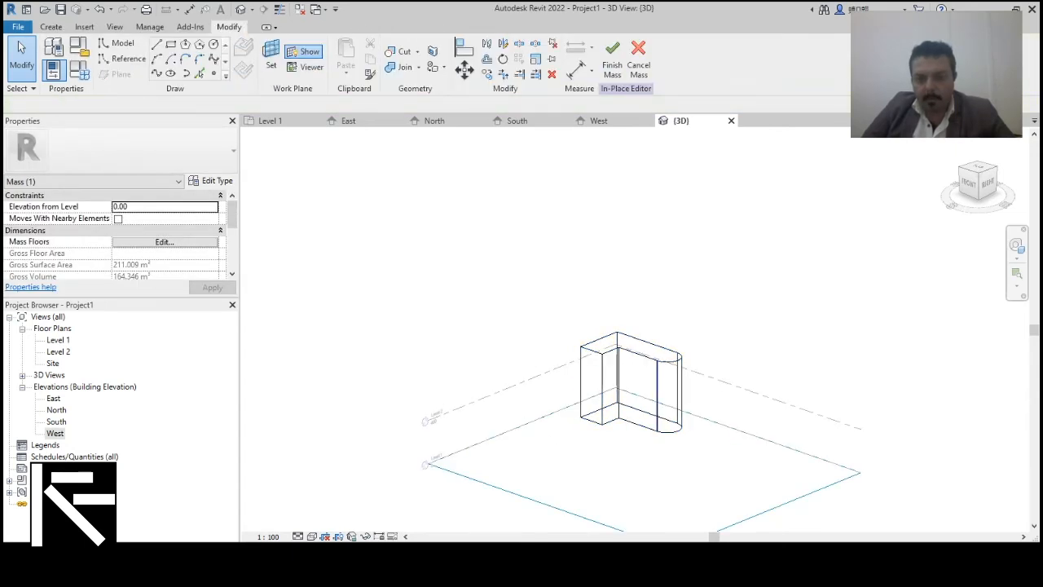
left_click_drag(553, 302, 713, 476)
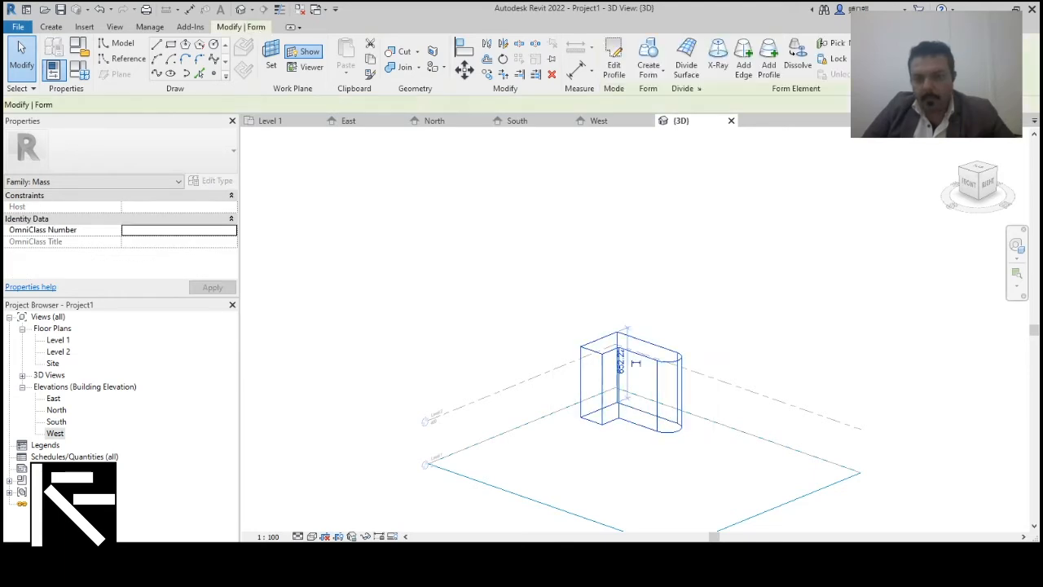
Step: Sketch a rectangle of model lines about 550 by 510 cm on Level 1, beside the short arm of the L-shaped form
middle_click_drag(551, 451, 489, 444)
scroll(489, 443, "up", 2)
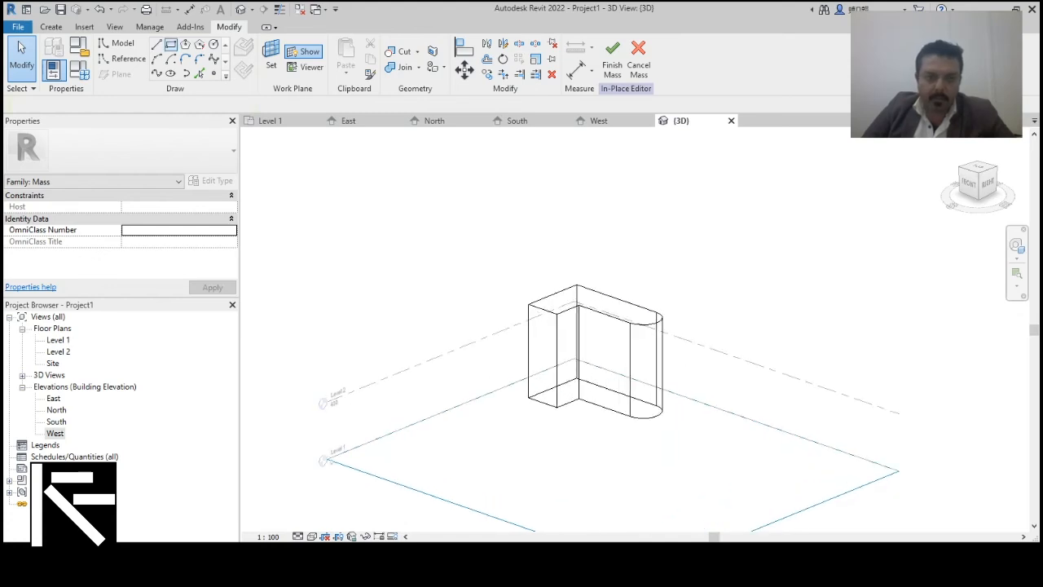
key("l")
key("i")
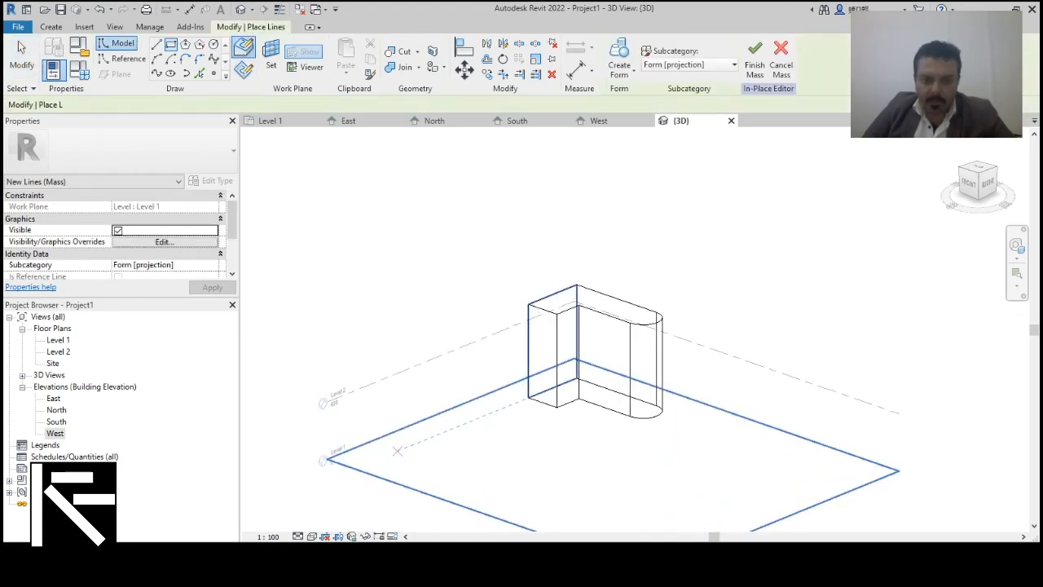
left_click(397, 451)
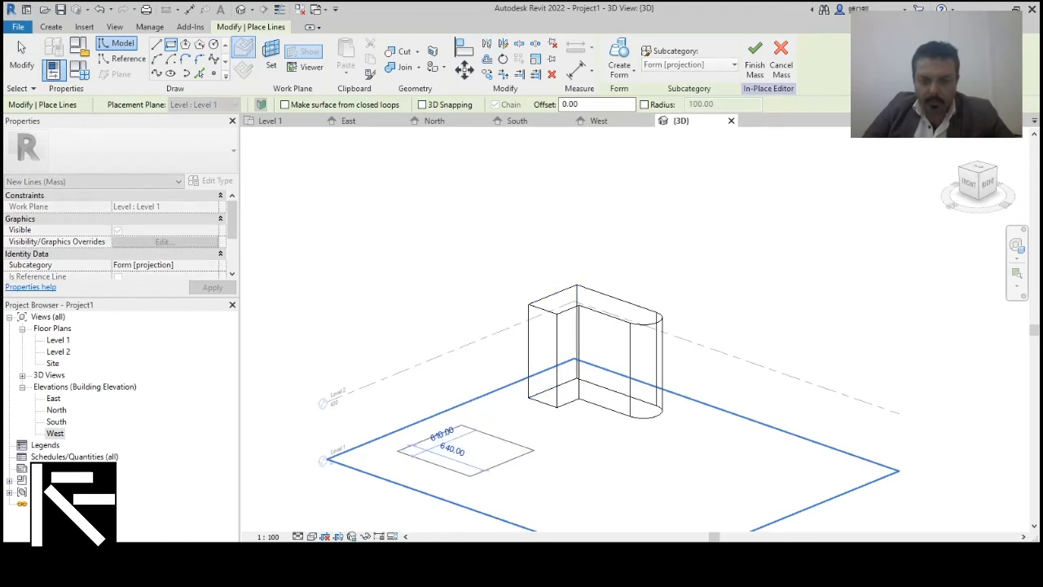
scroll(472, 453, "up", 3)
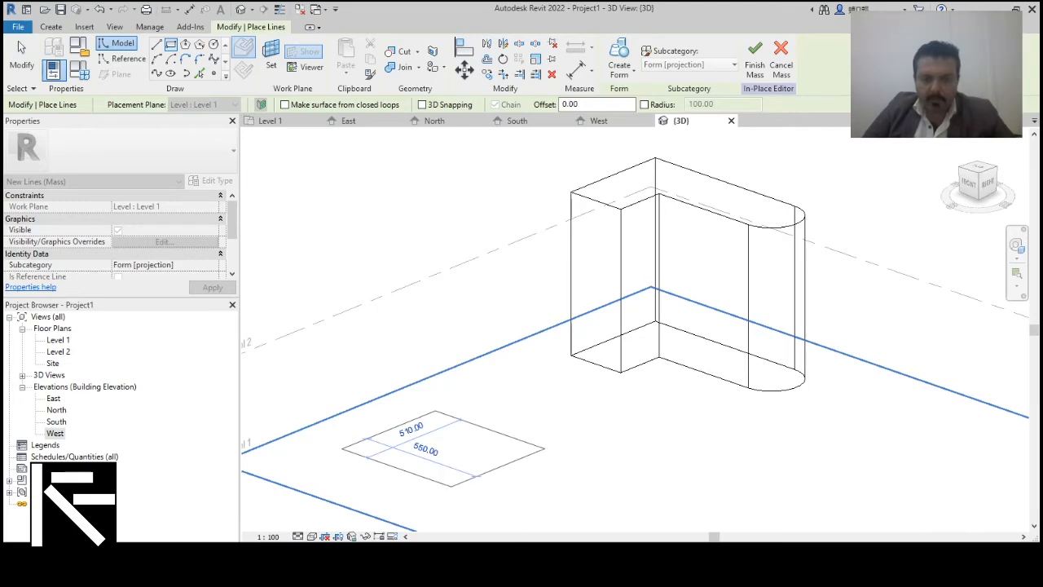
left_click(544, 448)
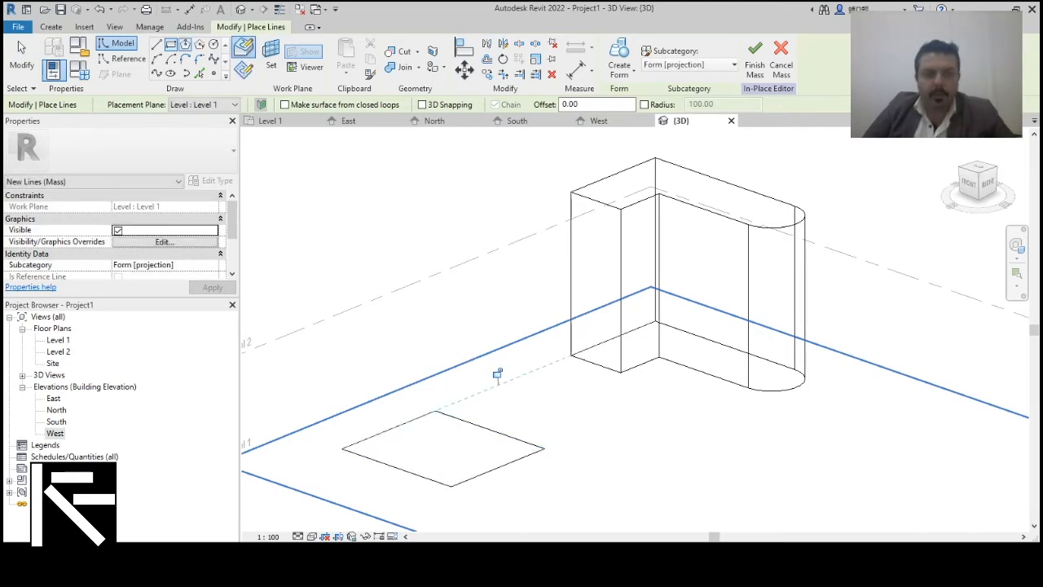
key("Escape")
key("Escape")
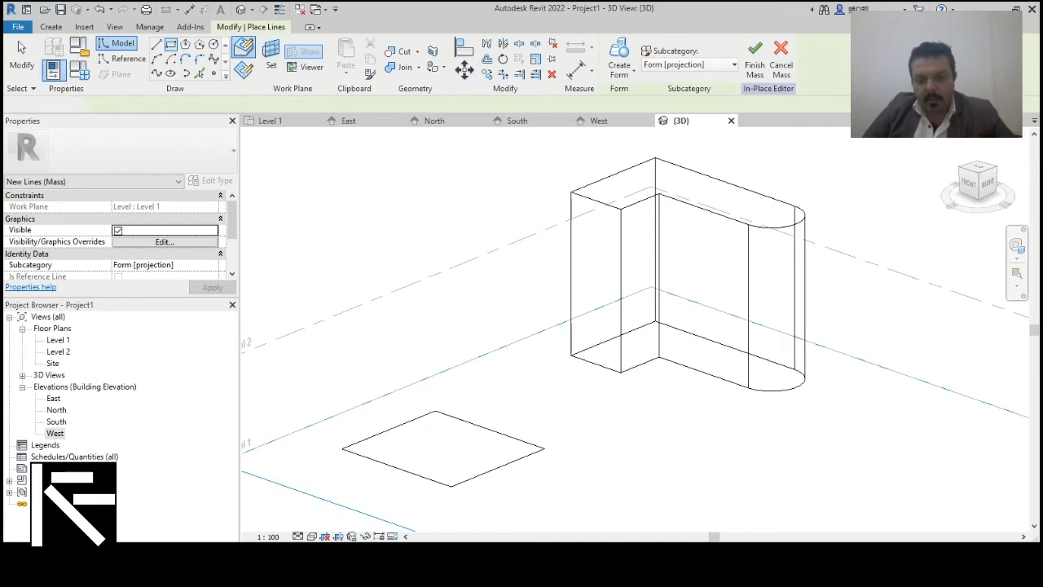
Step: Set the rectangle's longer side to 600 cm
left_click(490, 429)
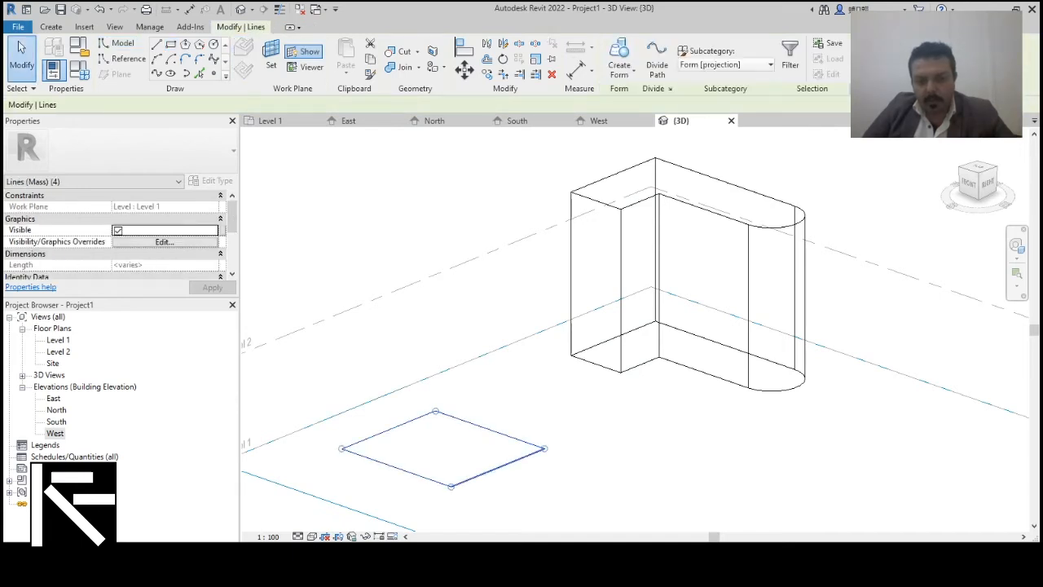
left_click(493, 470)
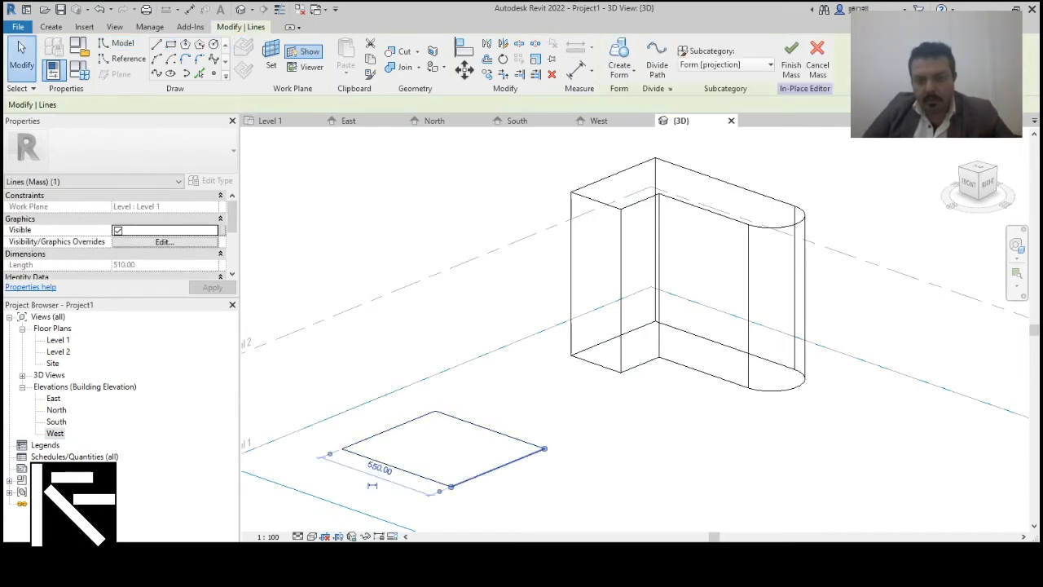
left_click(378, 467)
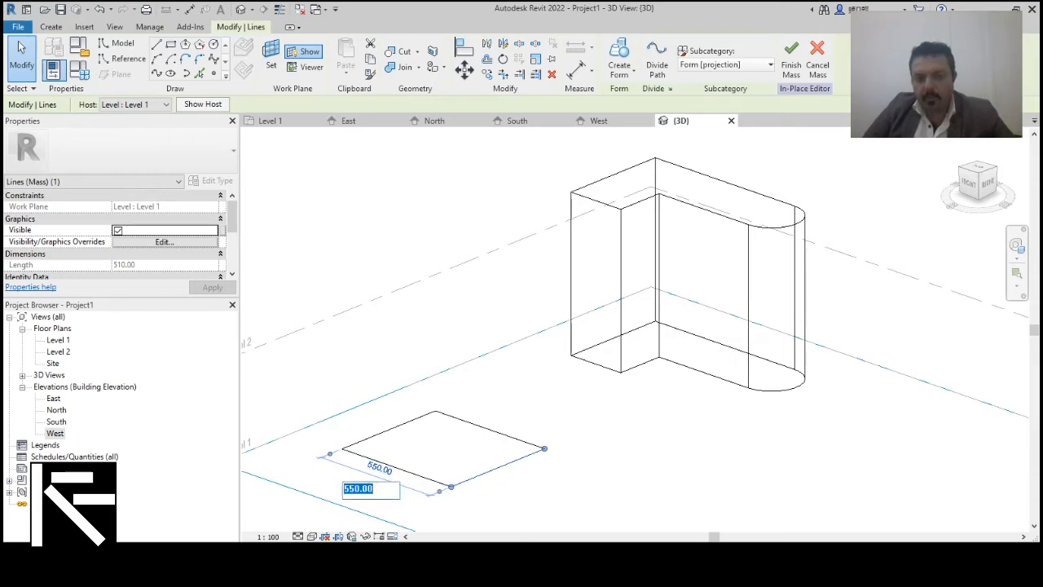
type("6")
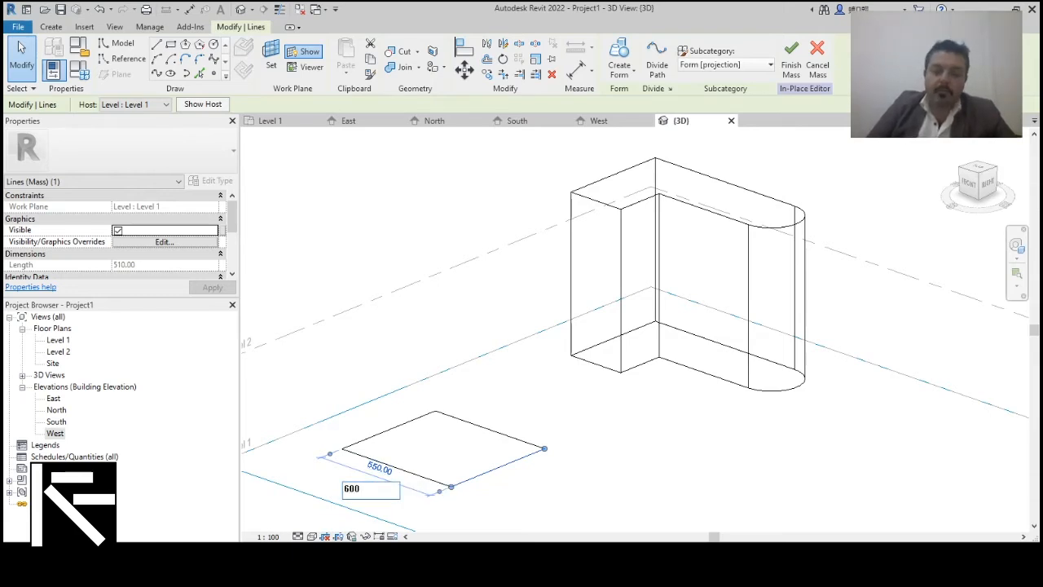
type("00")
key("Return")
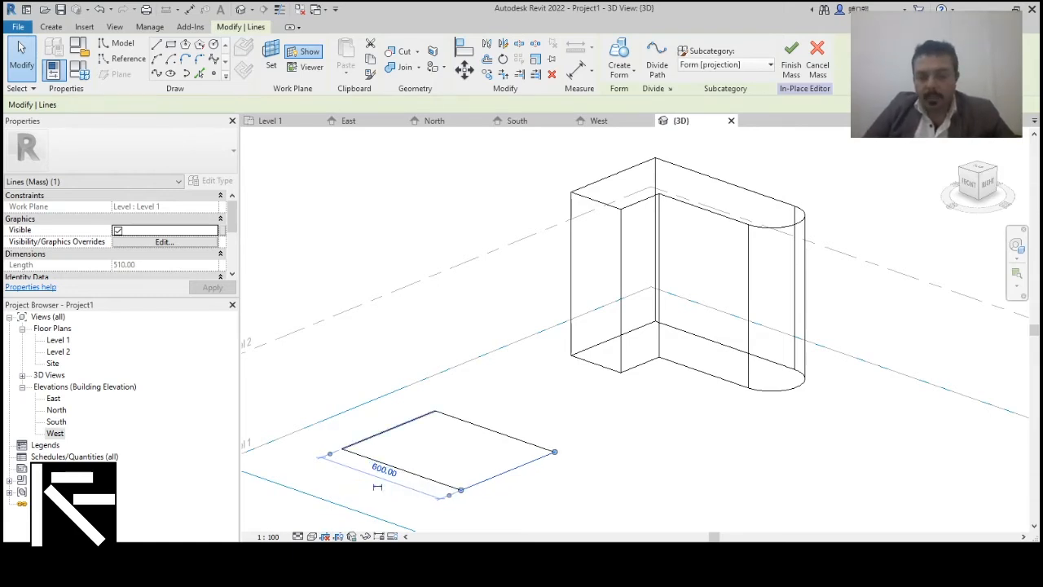
Step: Set the rectangle's shorter side to 425 cm
left_click(489, 429)
left_click(495, 431)
left_click(534, 487)
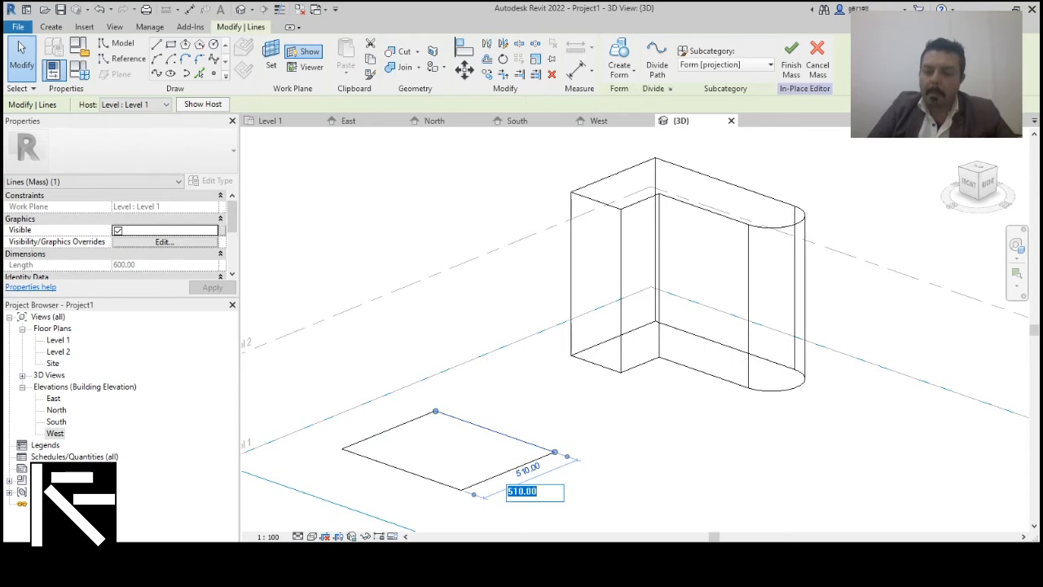
type("4")
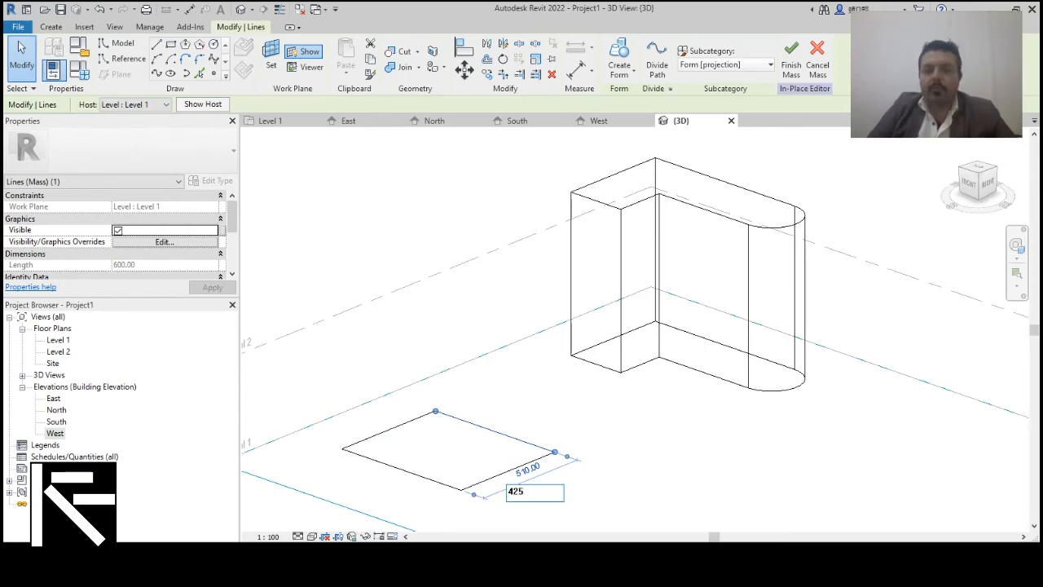
type("25")
key("Return")
key("Escape")
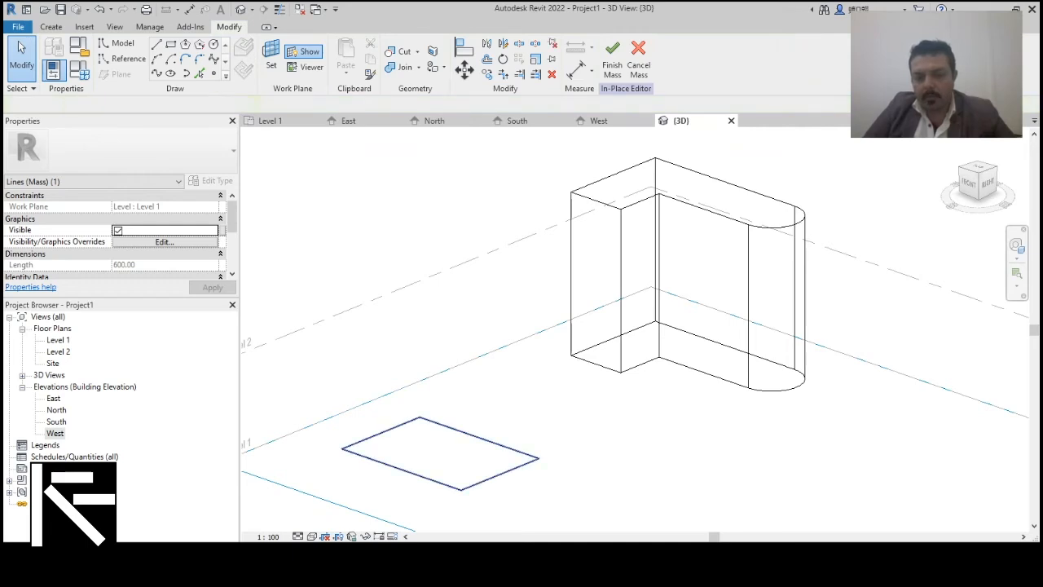
middle_click_drag(509, 470, 573, 420)
scroll(579, 424, "up", 1)
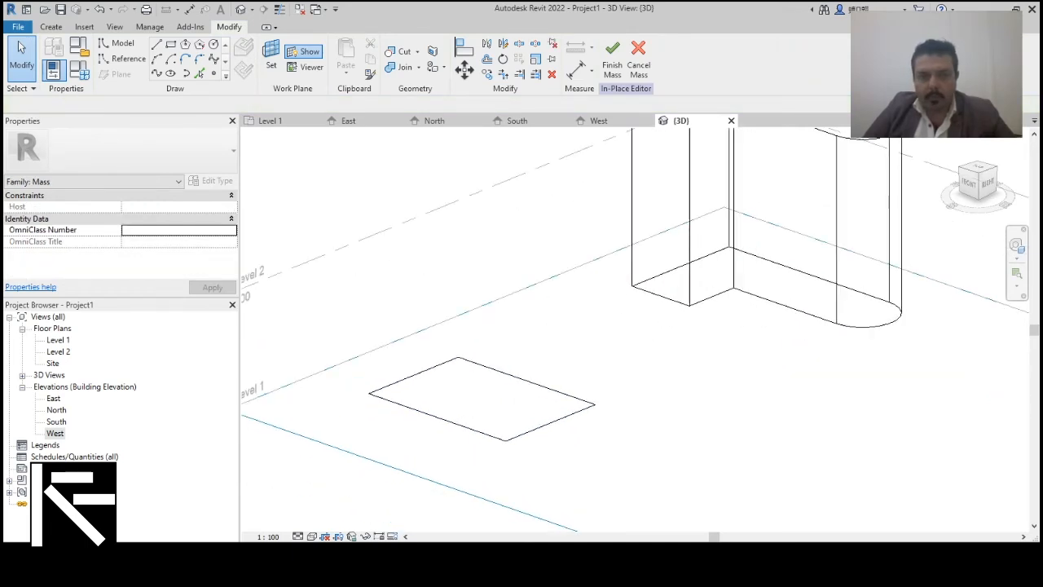
Step: Create a solid form from the 600 by 425 cm rectangle and raise its top face to about 621 cm
left_click(571, 413)
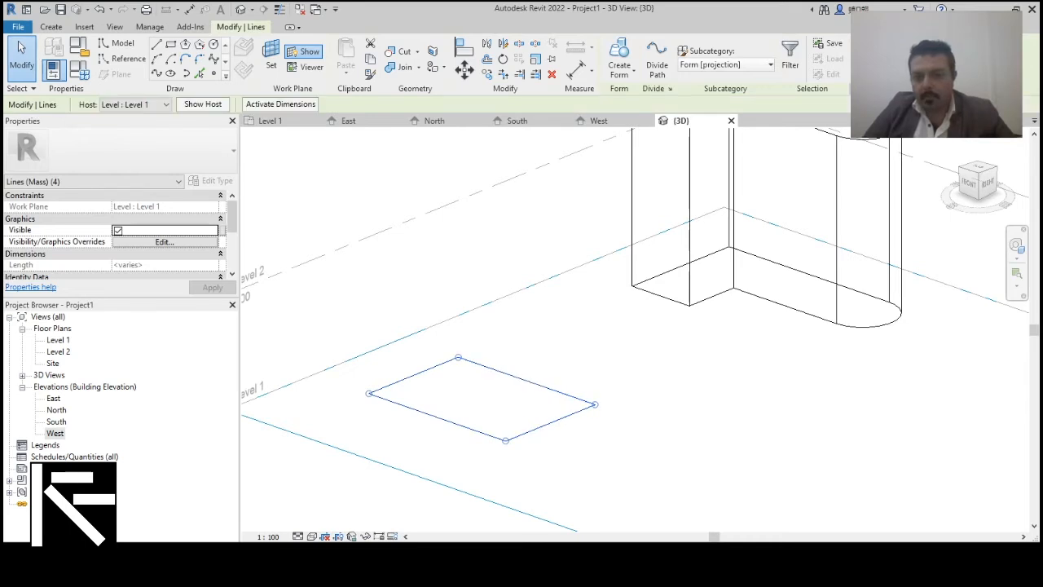
left_click(619, 71)
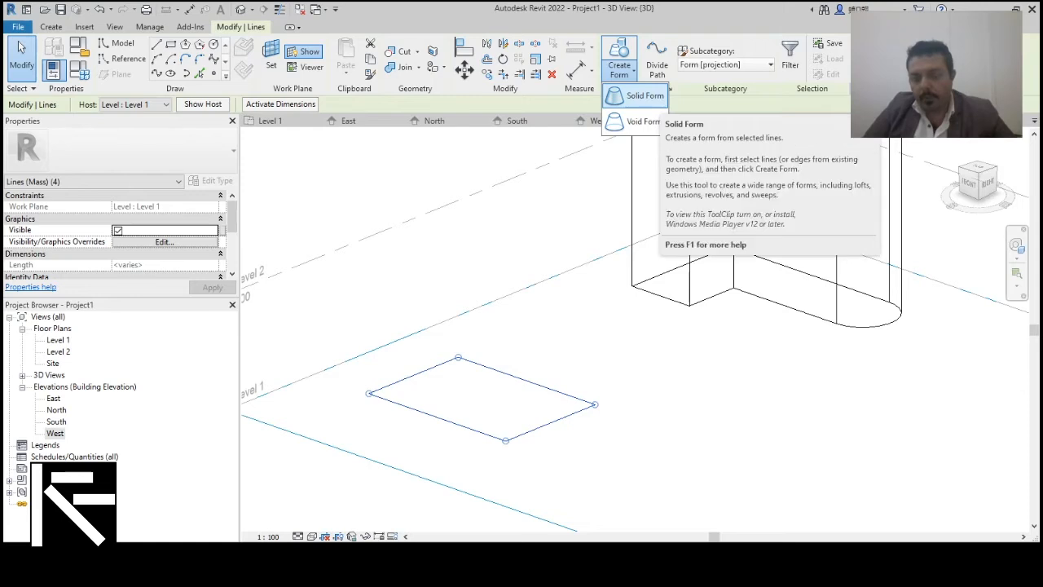
left_click(635, 96)
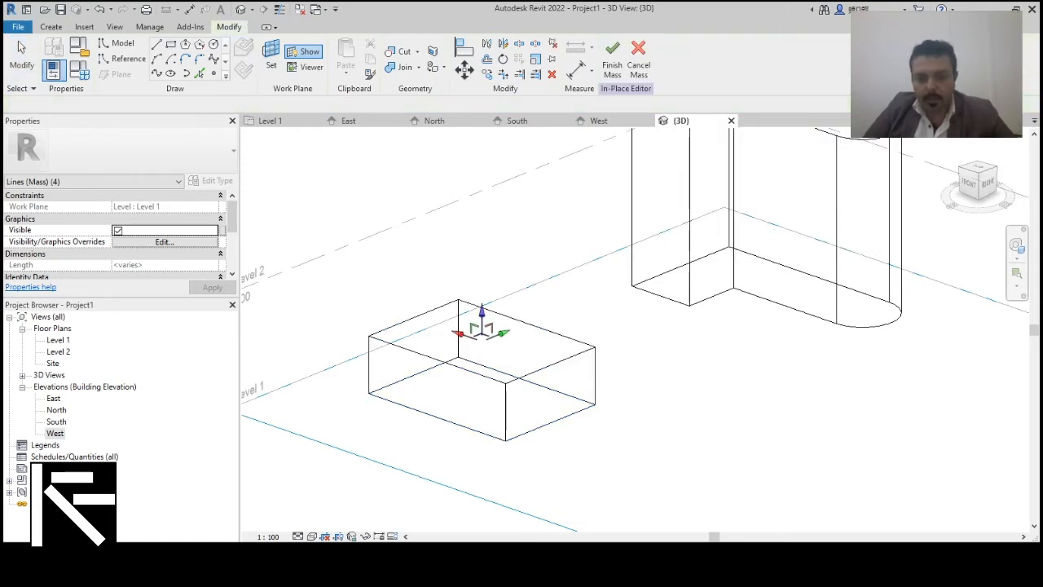
left_click_drag(482, 314, 482, 195)
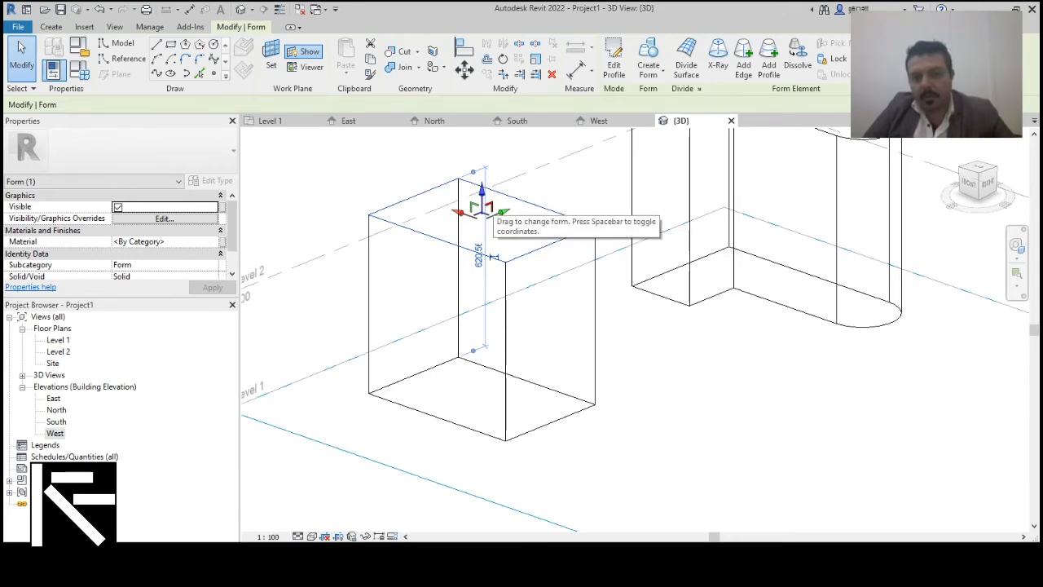
Step: Slant the box by shifting its top face southeast, and pull the southeast top corner outward and up to about 759 cm
left_click_drag(485, 210, 518, 235)
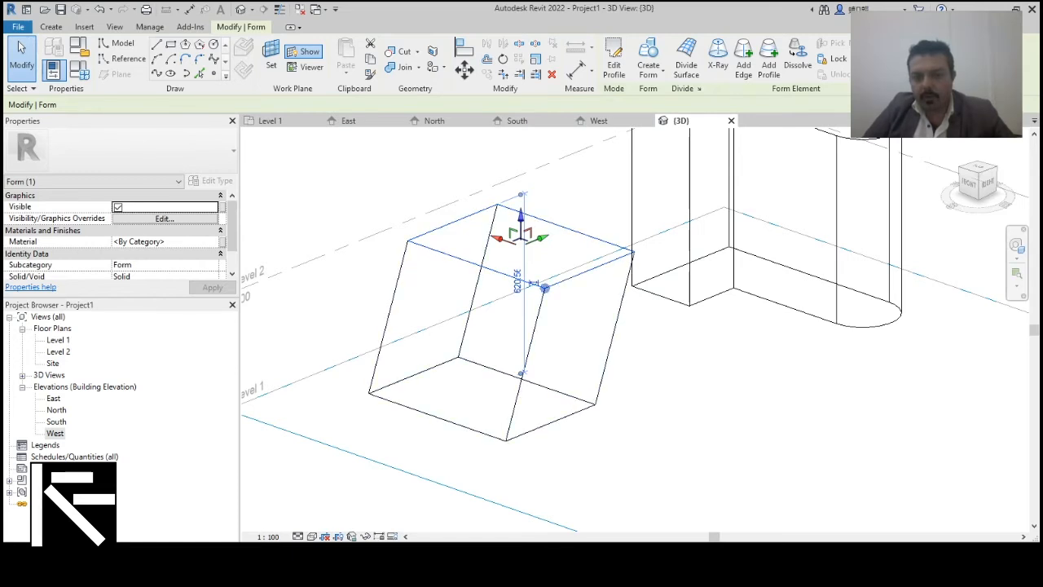
left_click(544, 287)
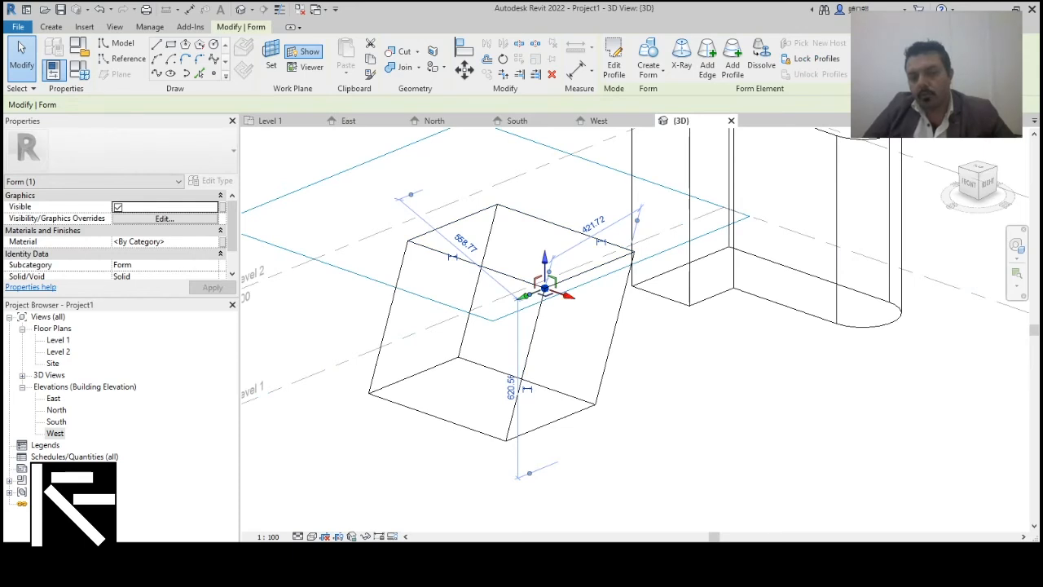
key("Escape")
left_click_drag(544, 287, 586, 291)
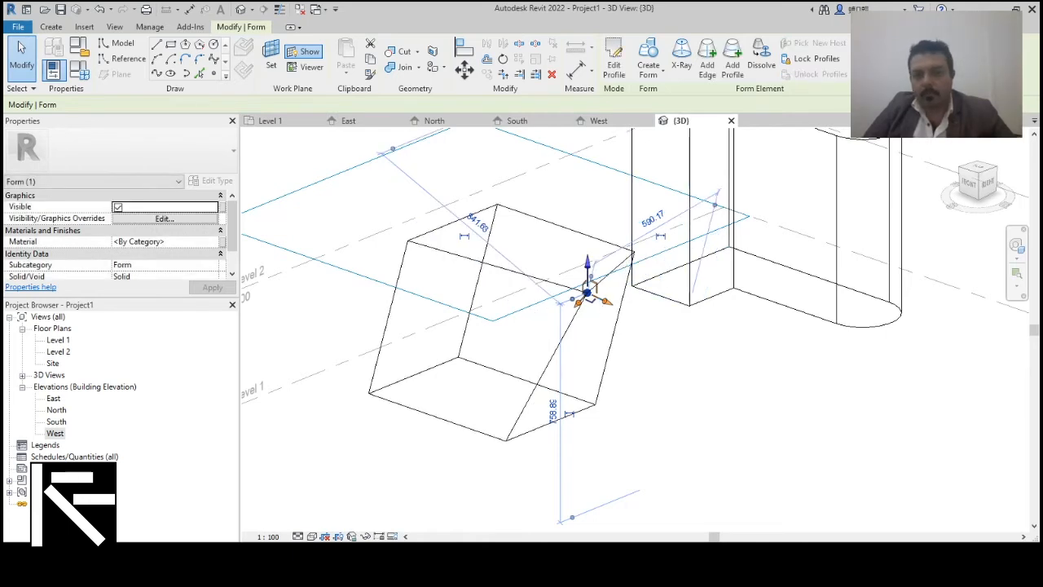
key("Escape")
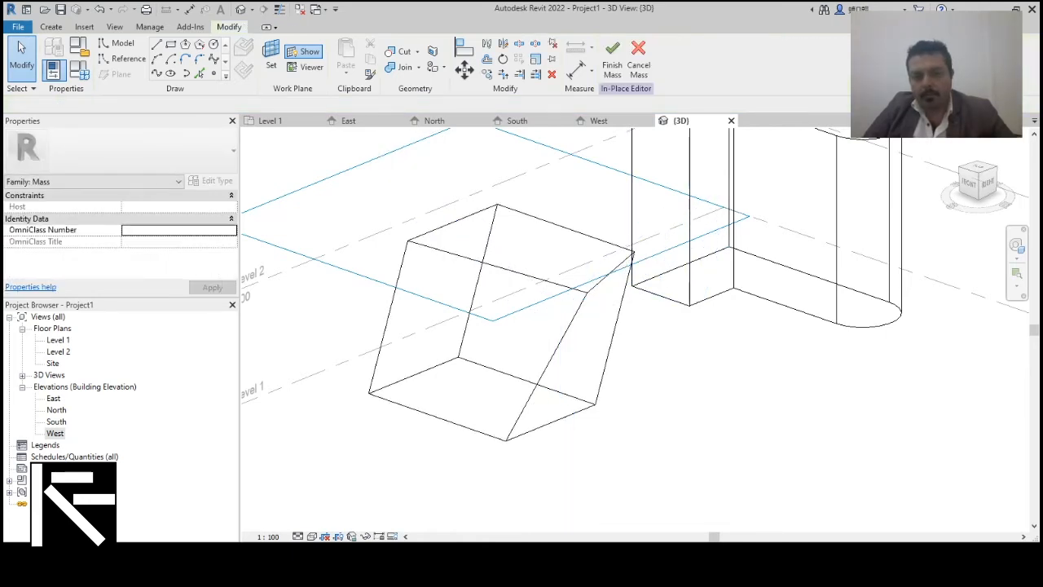
Step: Examine the reshaped box from several angles in 3D and in the East, North, South and West elevations
middle_click_drag(571, 342, 541, 342, "shift")
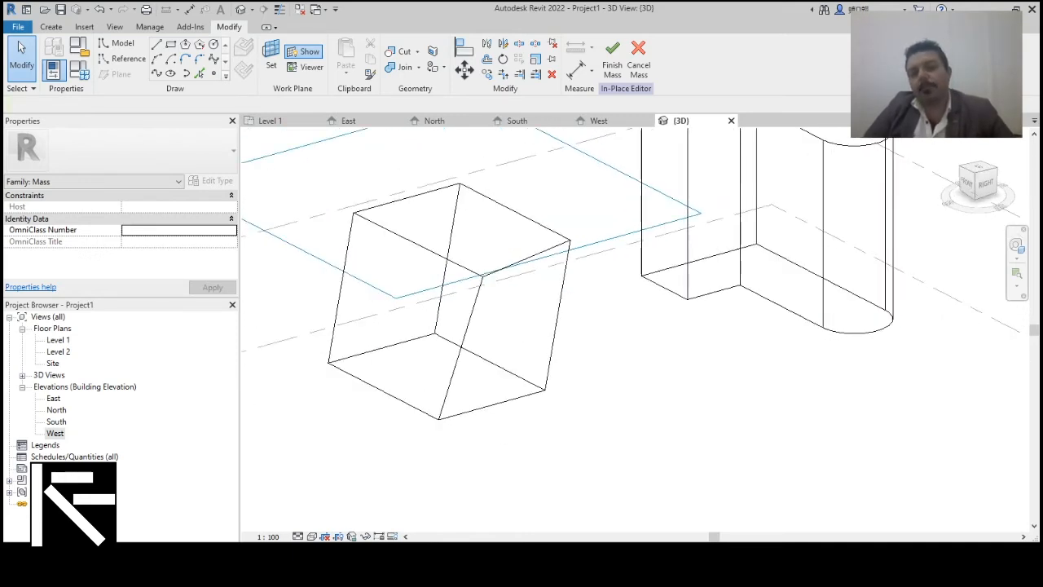
middle_click_drag(541, 342, 513, 341, "shift")
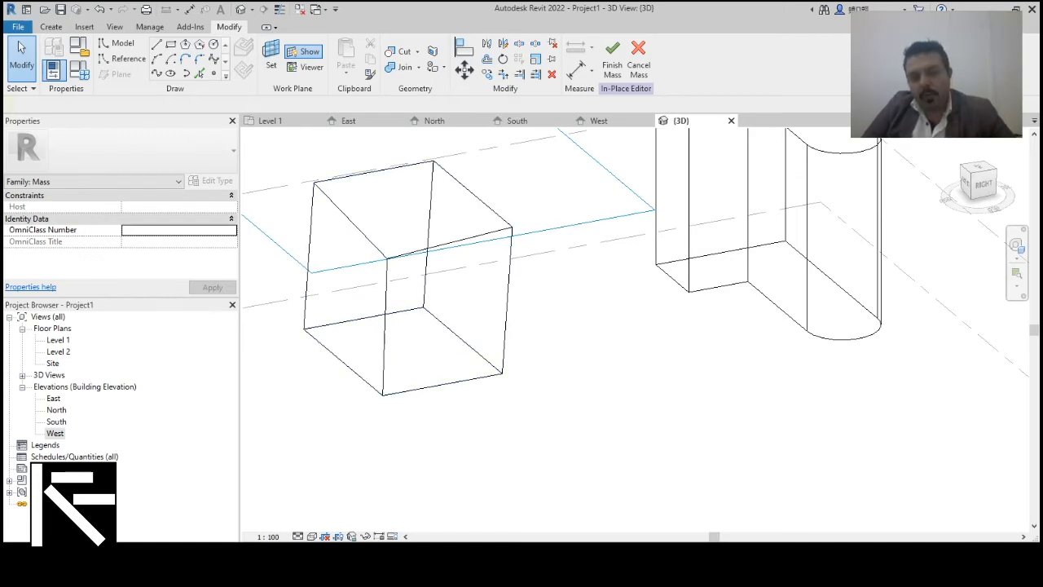
middle_click_drag(346, 365, 634, 372, "shift")
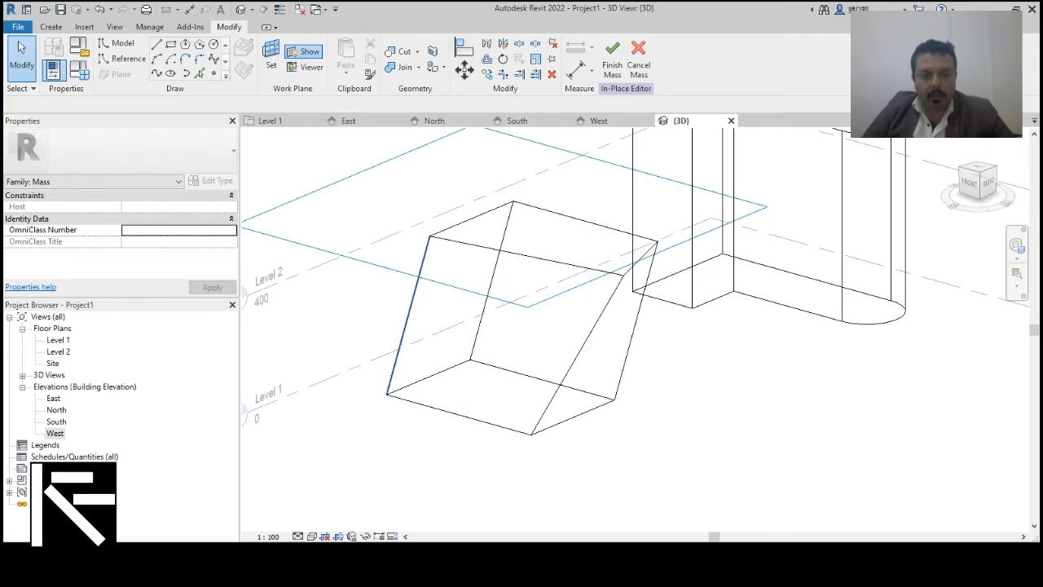
left_click(349, 121)
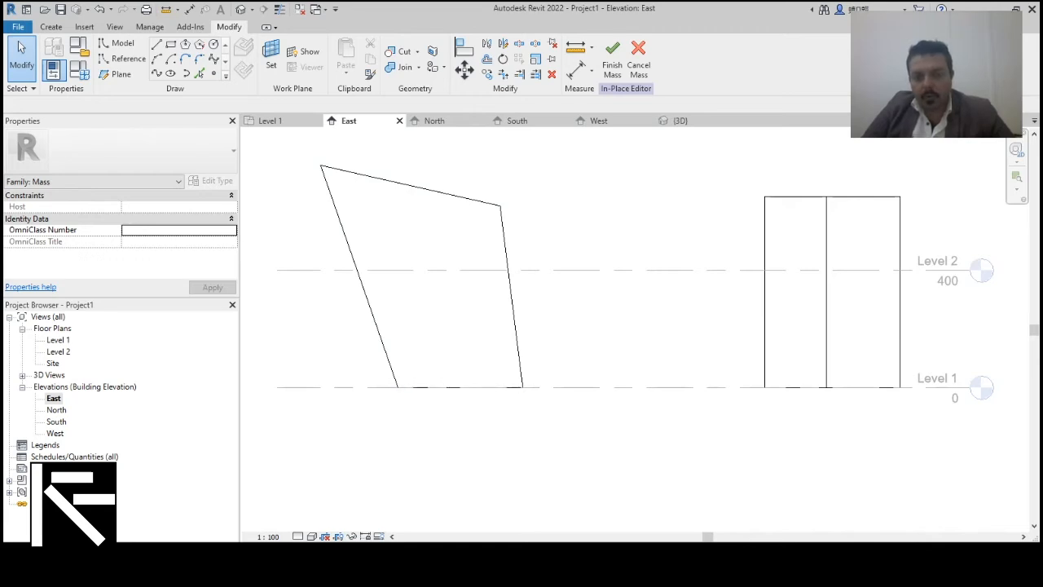
left_click(434, 120)
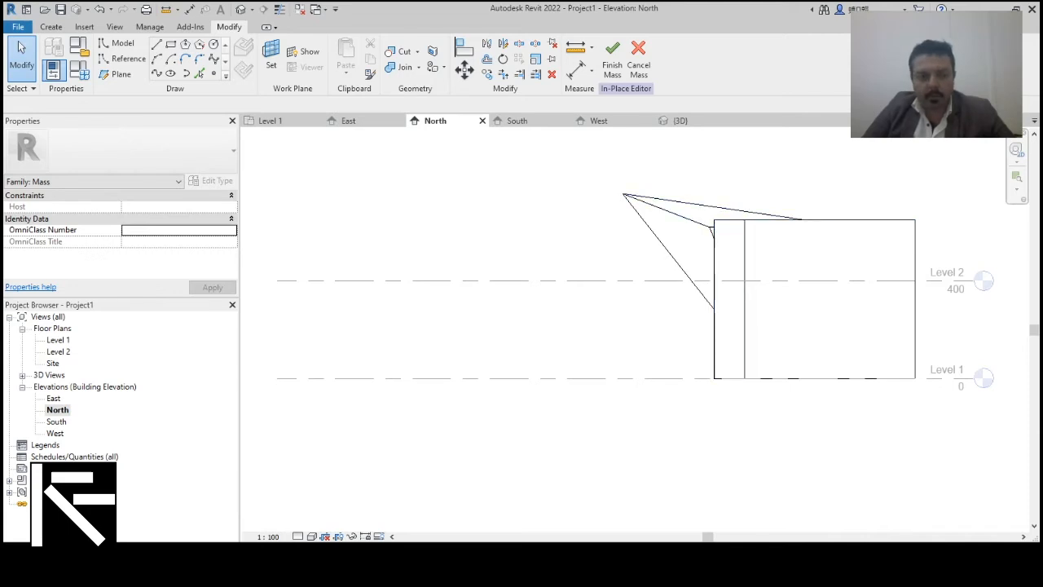
left_click(517, 121)
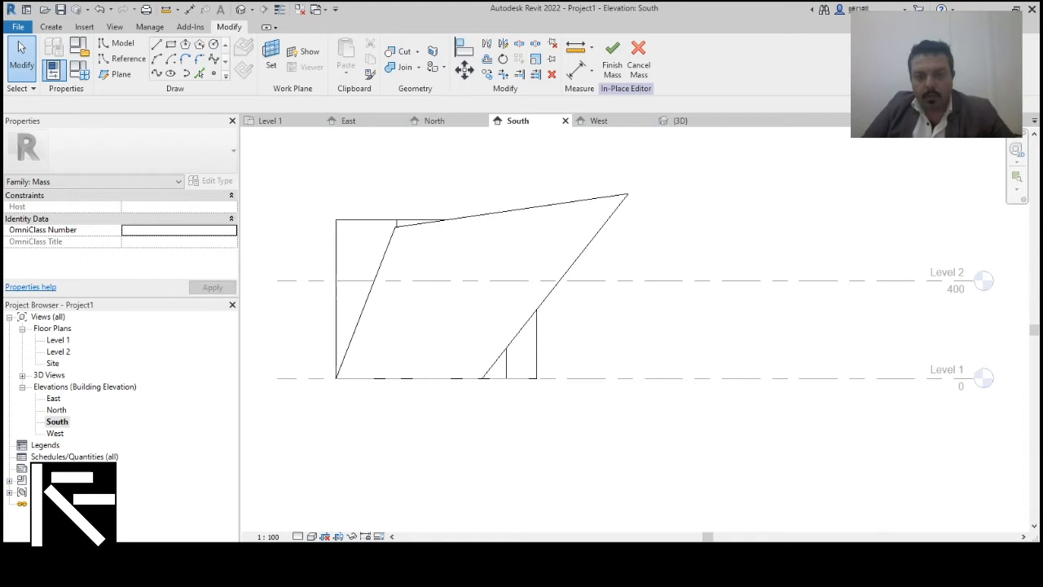
left_click(599, 120)
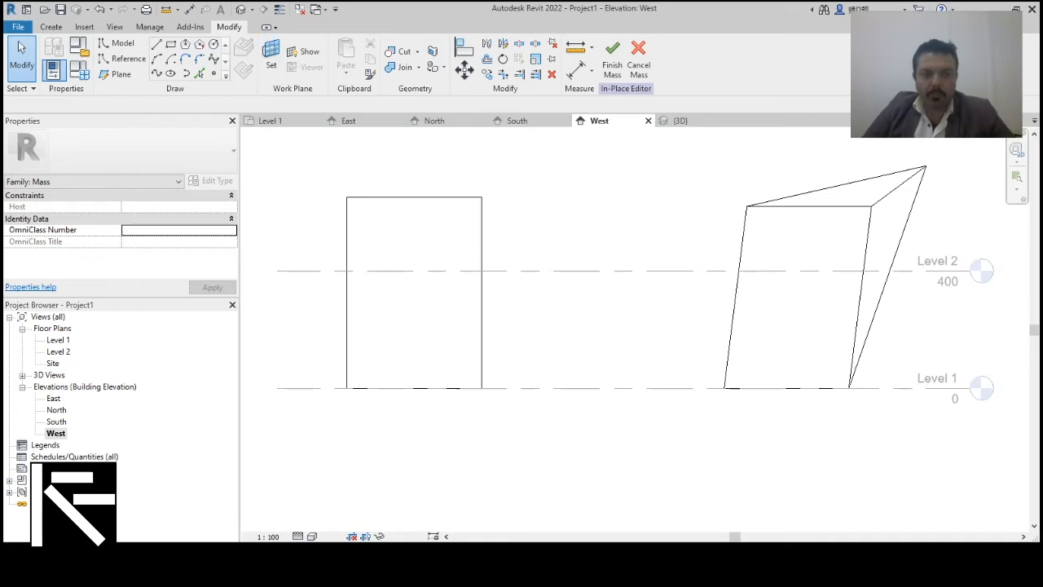
left_click(680, 120)
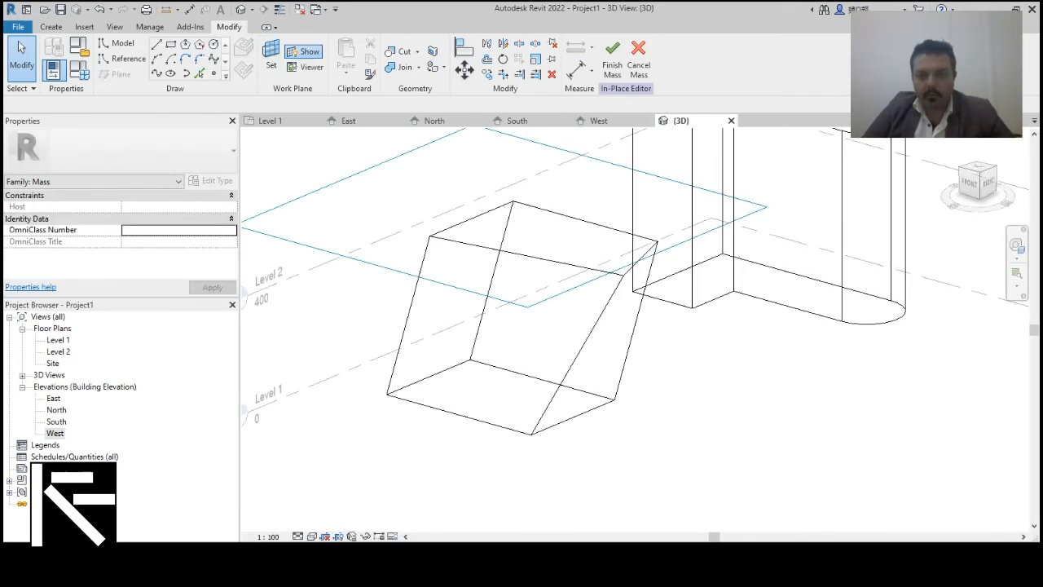
Step: Draw a model-line circle with a radius of about 90 cm directly on the sloped west face of the slanted box
middle_click_drag(529, 437, 459, 424, "shift")
scroll(470, 321, "up", 2)
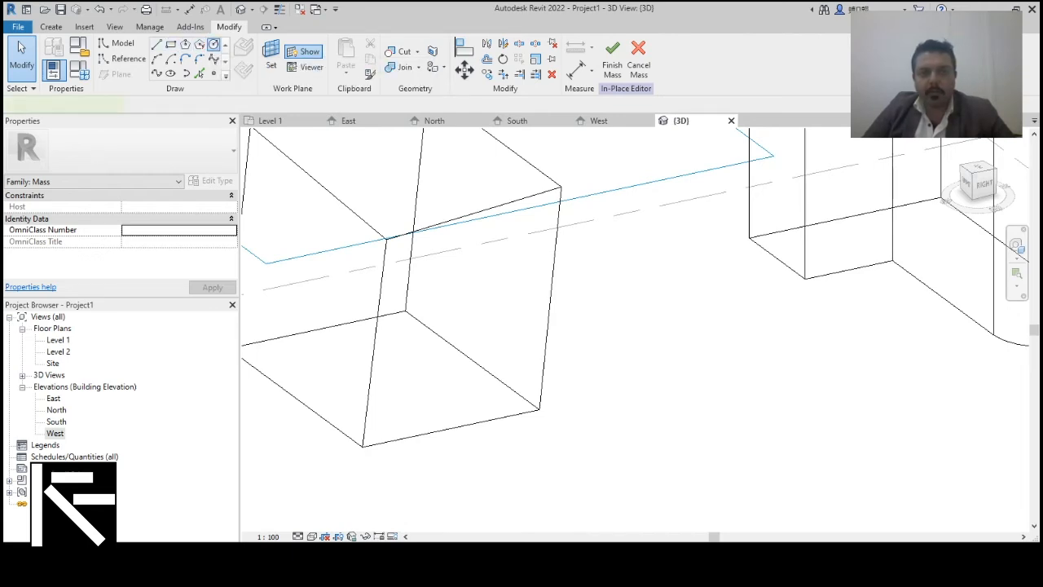
left_click(214, 43)
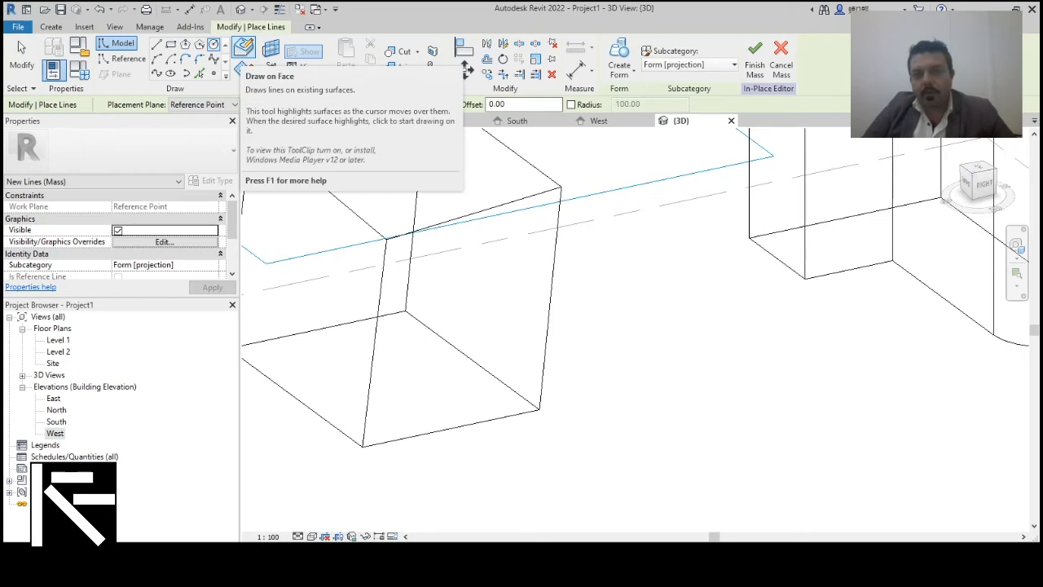
left_click(242, 49)
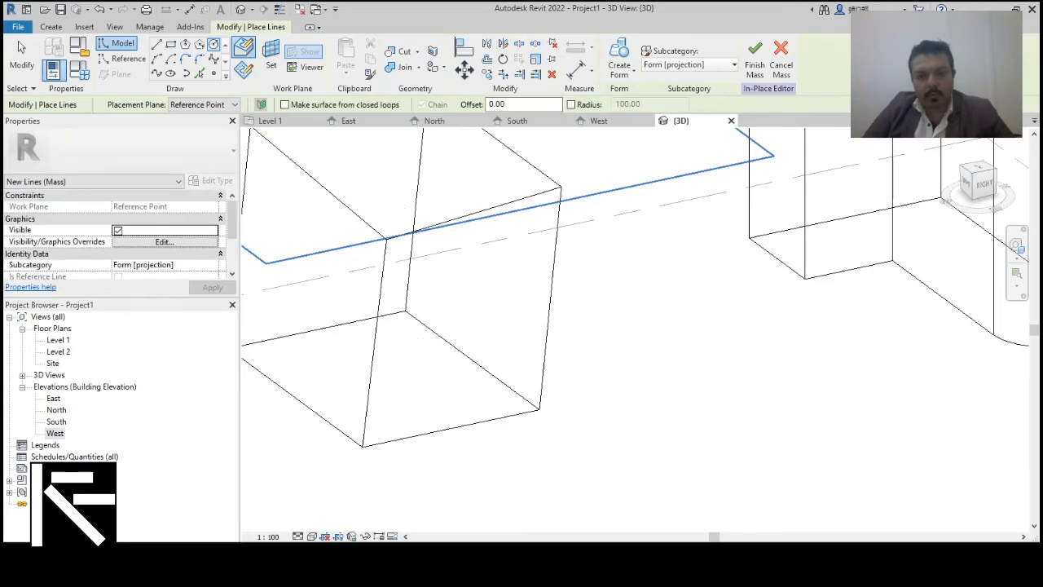
scroll(617, 368, "down", 3)
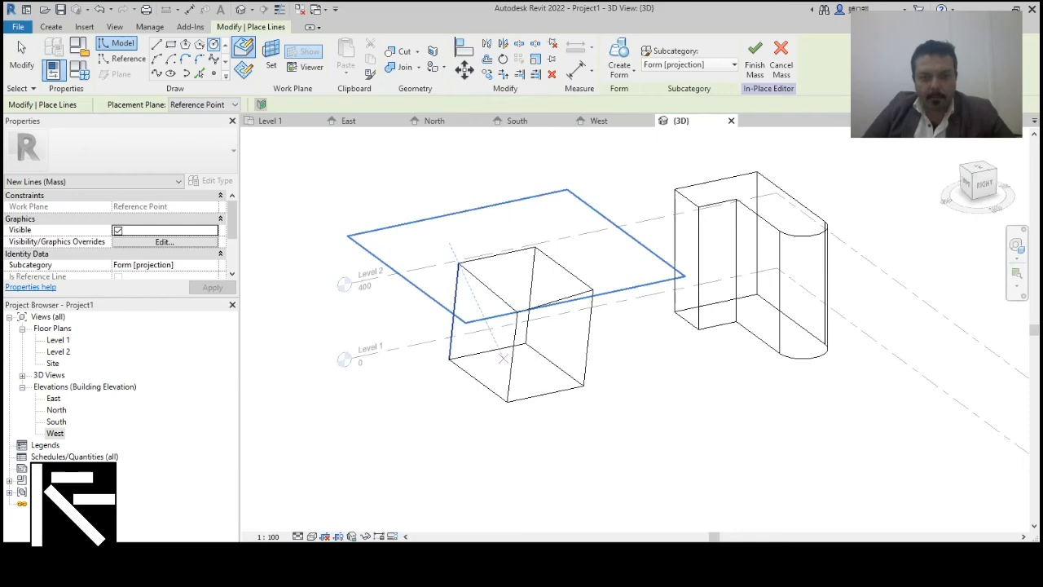
middle_click_drag(409, 391, 722, 398, "shift")
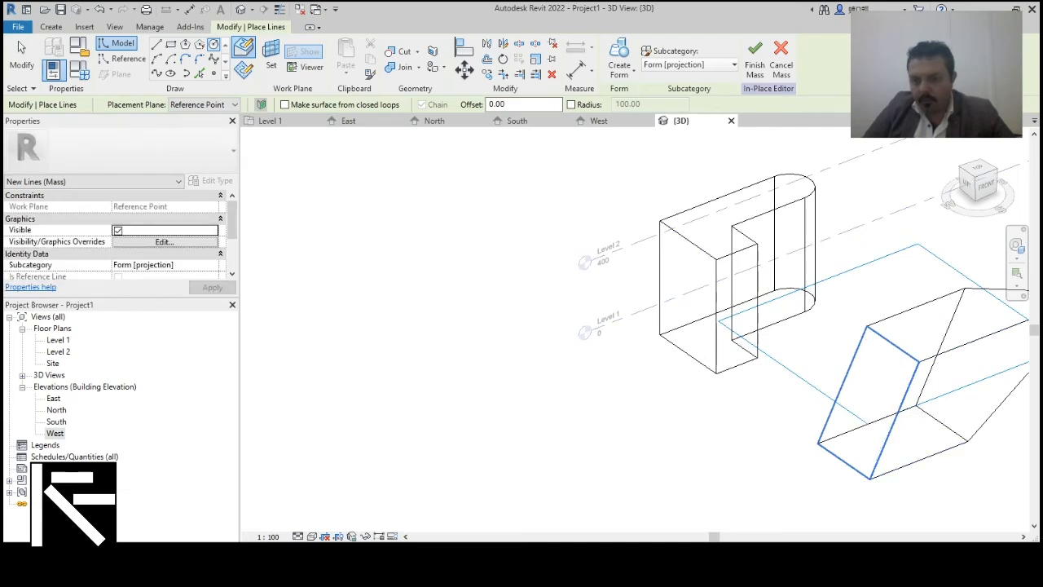
middle_click_drag(790, 371, 604, 281)
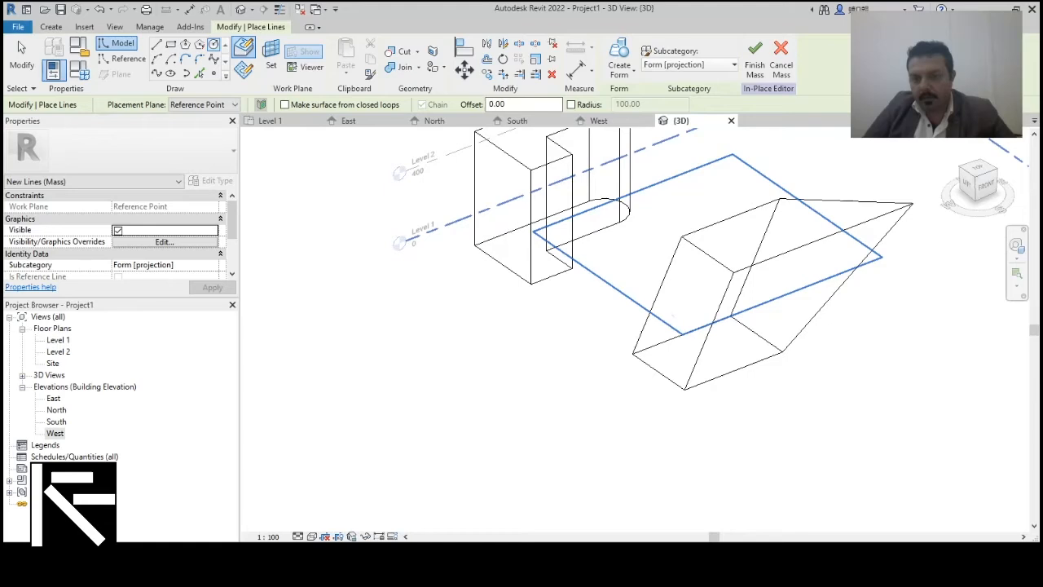
middle_click_drag(769, 381, 737, 350, "shift")
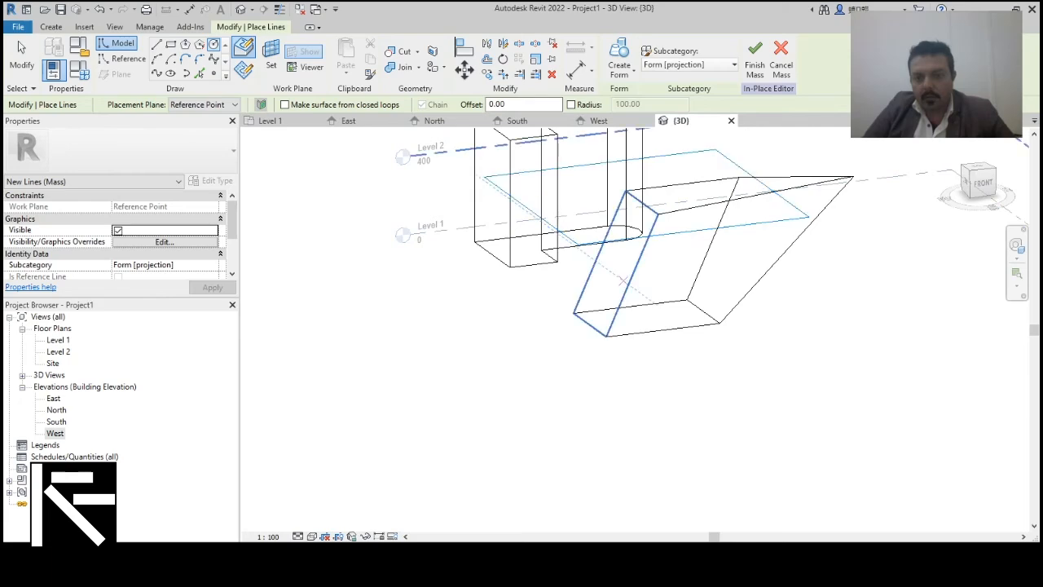
middle_click_drag(627, 244, 715, 234, "shift")
scroll(691, 376, "down", 5)
scroll(720, 313, "up", 8)
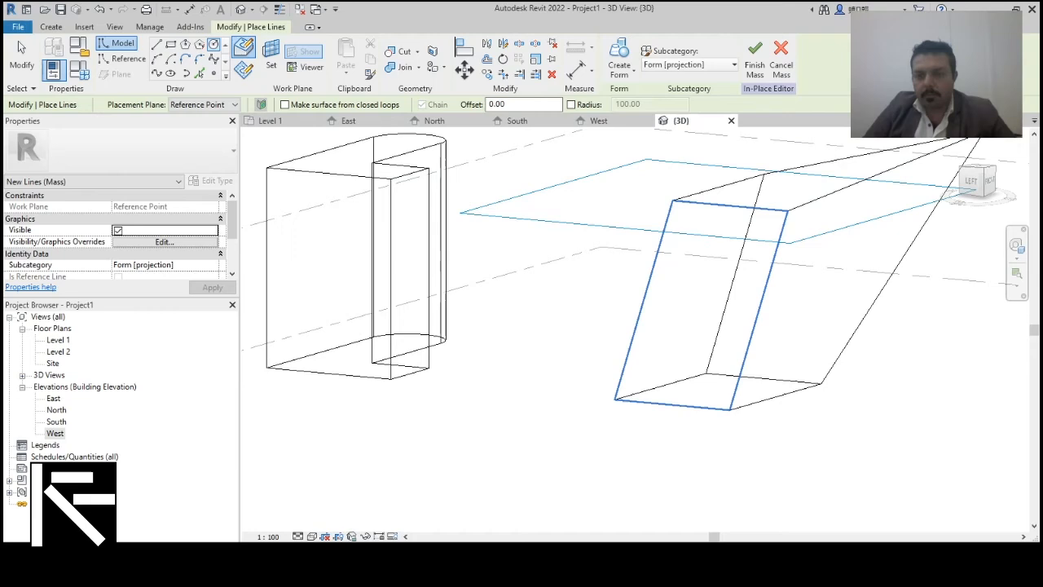
left_click(684, 297)
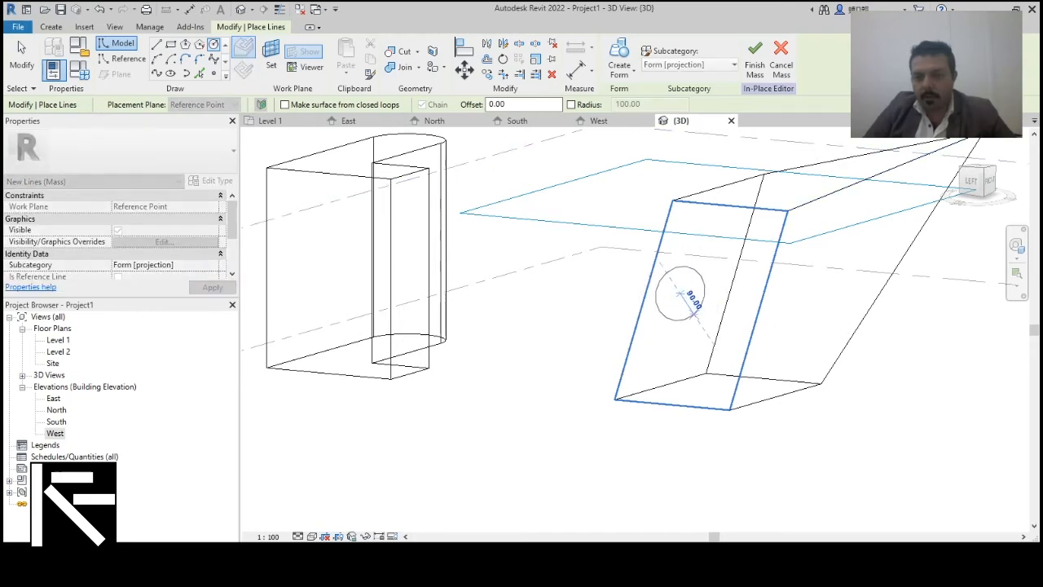
left_click(695, 290)
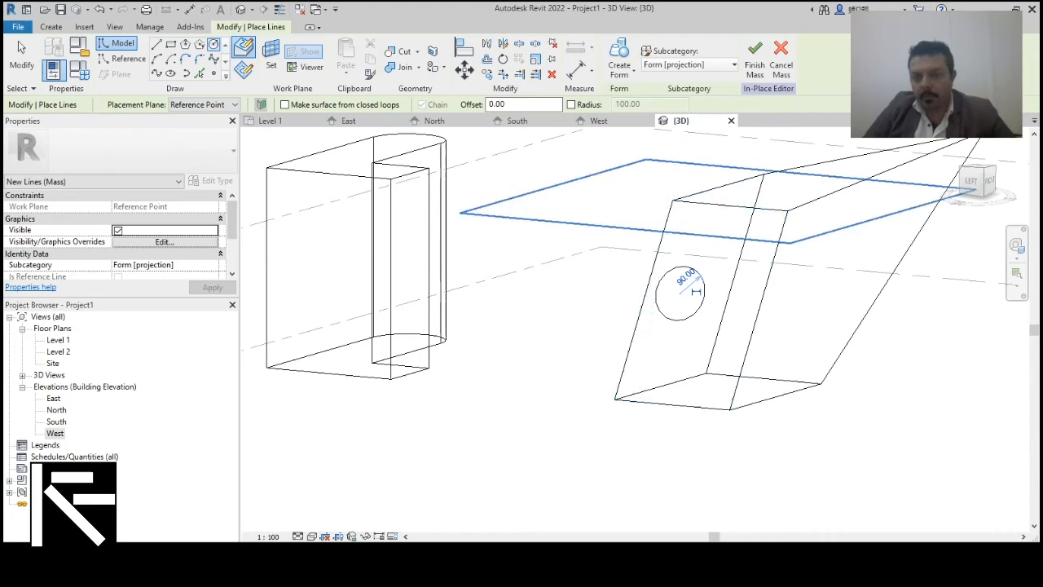
Step: Draw a six-sided polygon with a radius of about 100 cm on the sloped north face of the slanted box
middle_click_drag(702, 285, 268, 283, "shift")
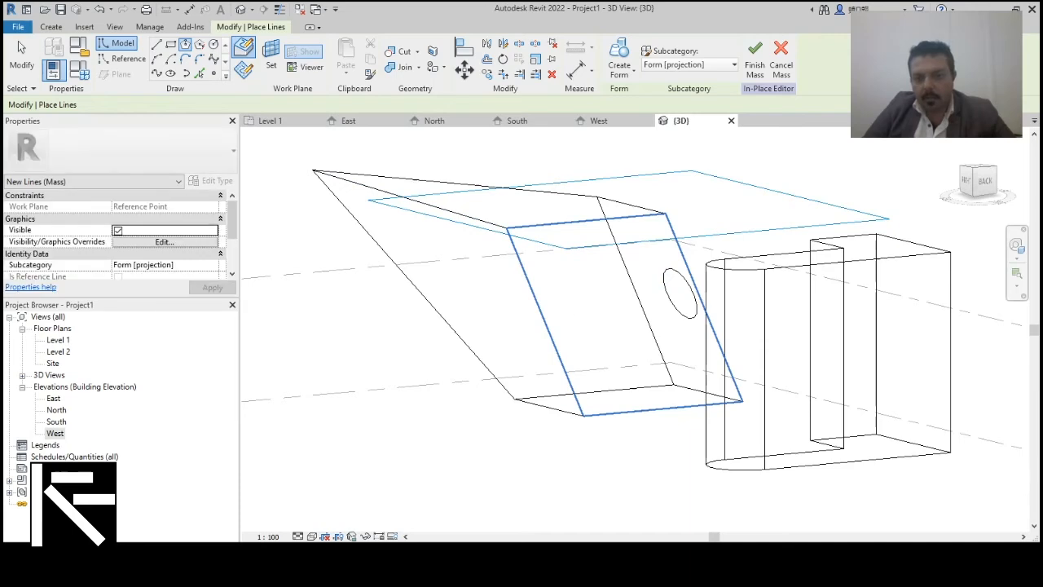
left_click(588, 297)
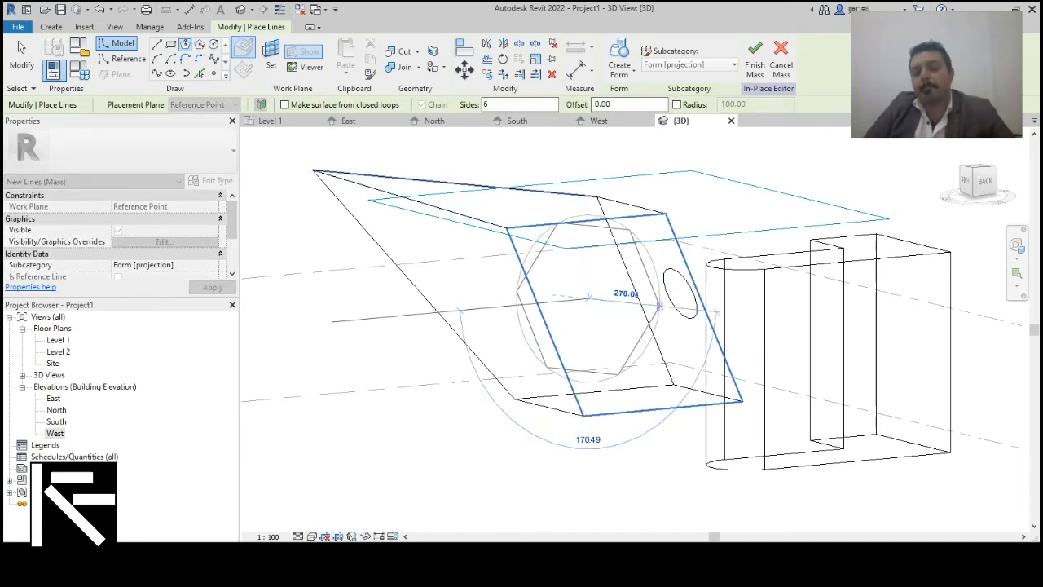
left_click(619, 300)
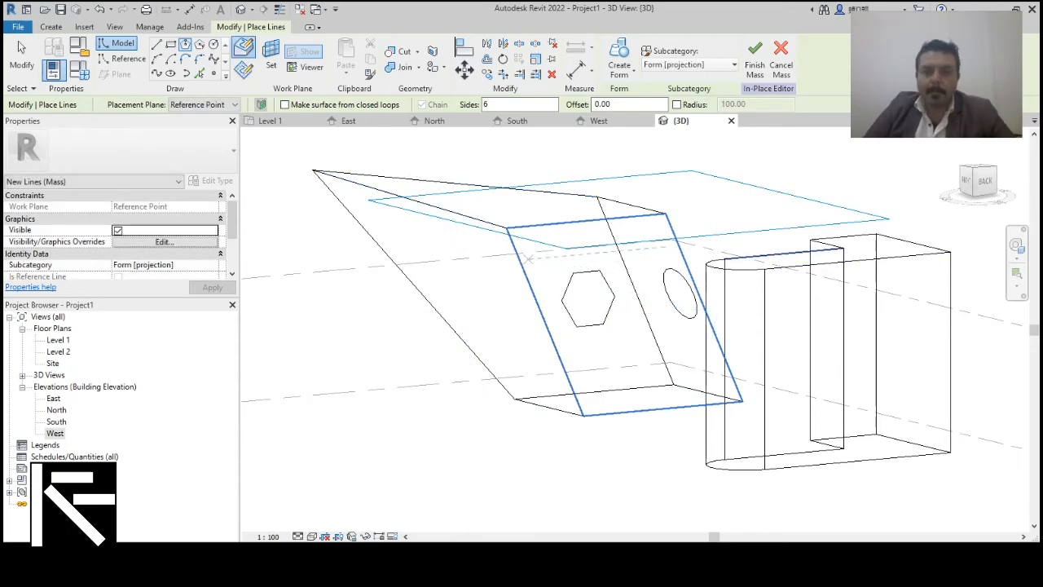
scroll(620, 326, "up", 2)
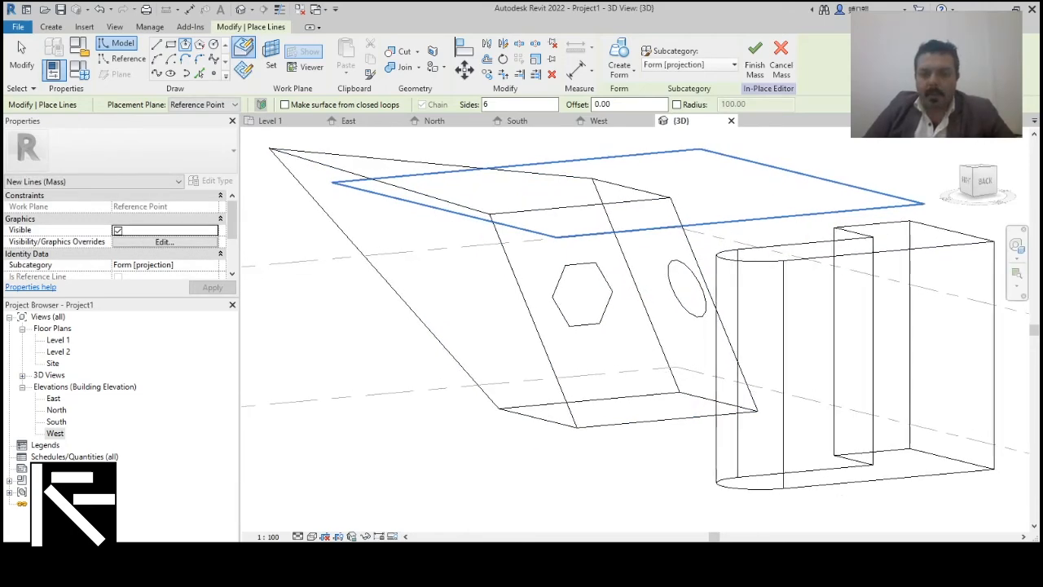
middle_click_drag(619, 326, 674, 339, "shift")
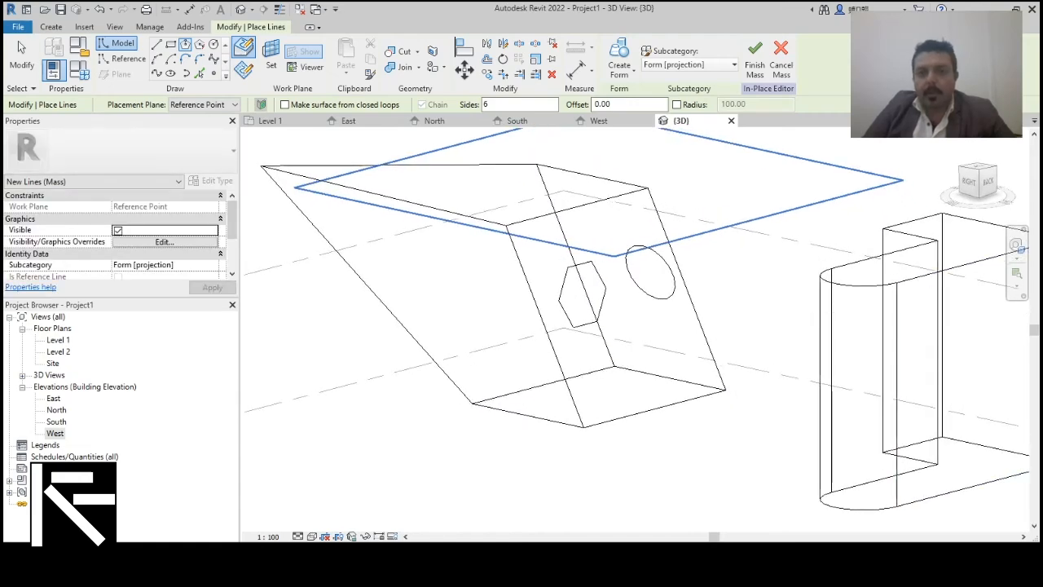
Step: Create a void form through the slanted box from the hexagon and circle profiles drawn on its faces
left_click(619, 72)
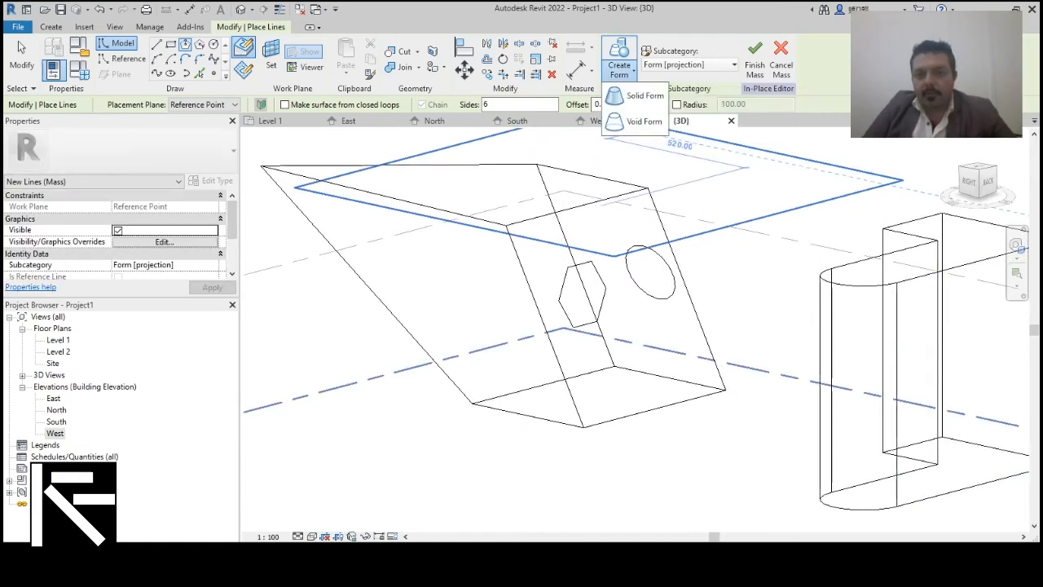
key("Escape")
key("Escape")
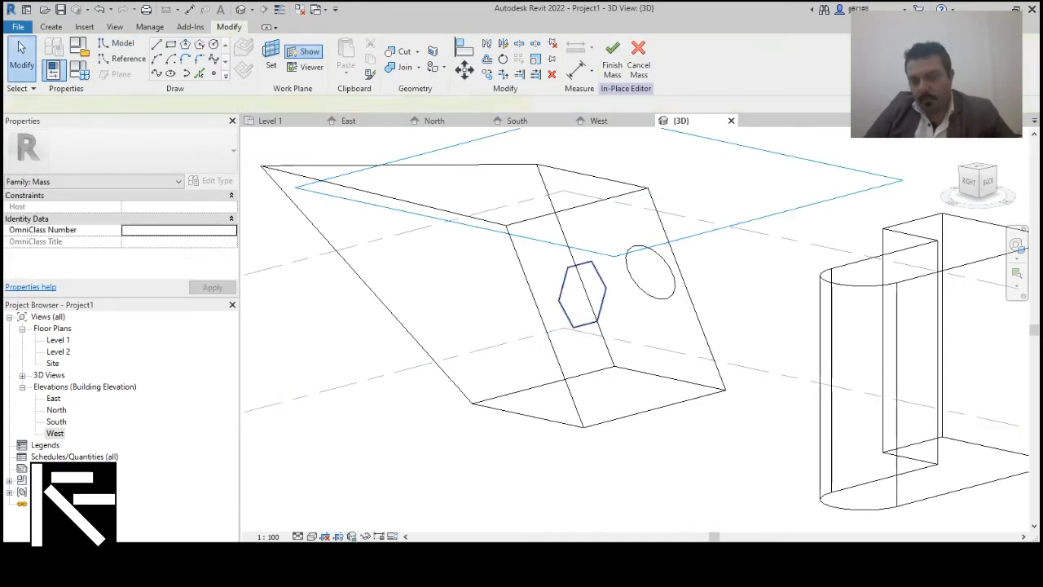
left_click(602, 304)
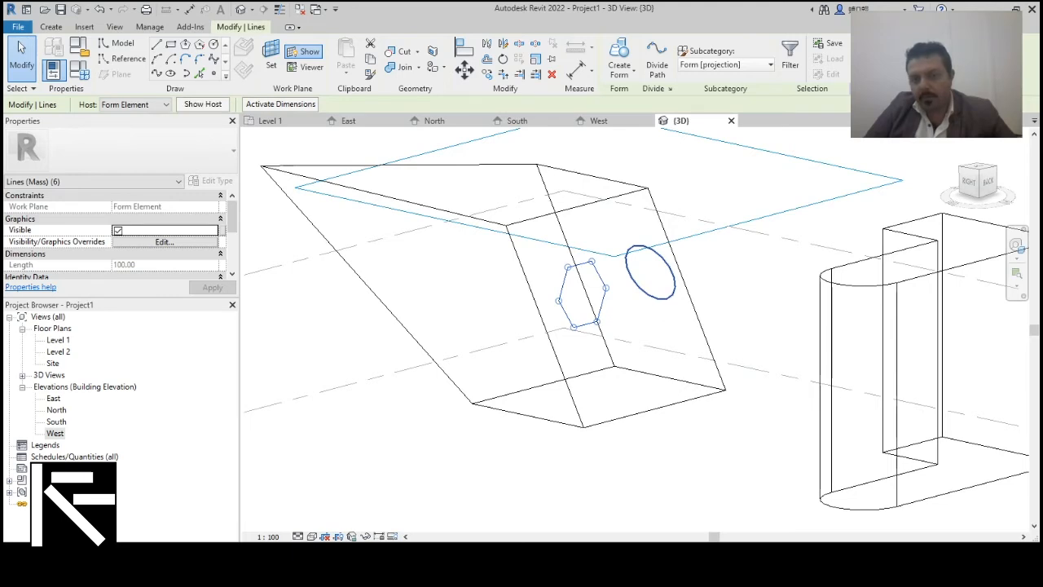
left_click(671, 292, "ctrl")
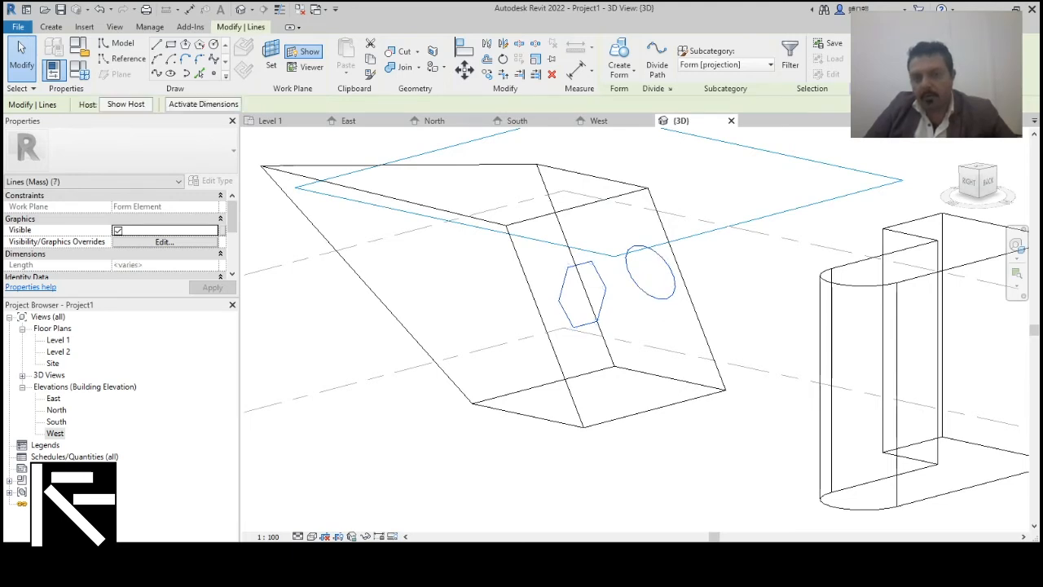
left_click(619, 70)
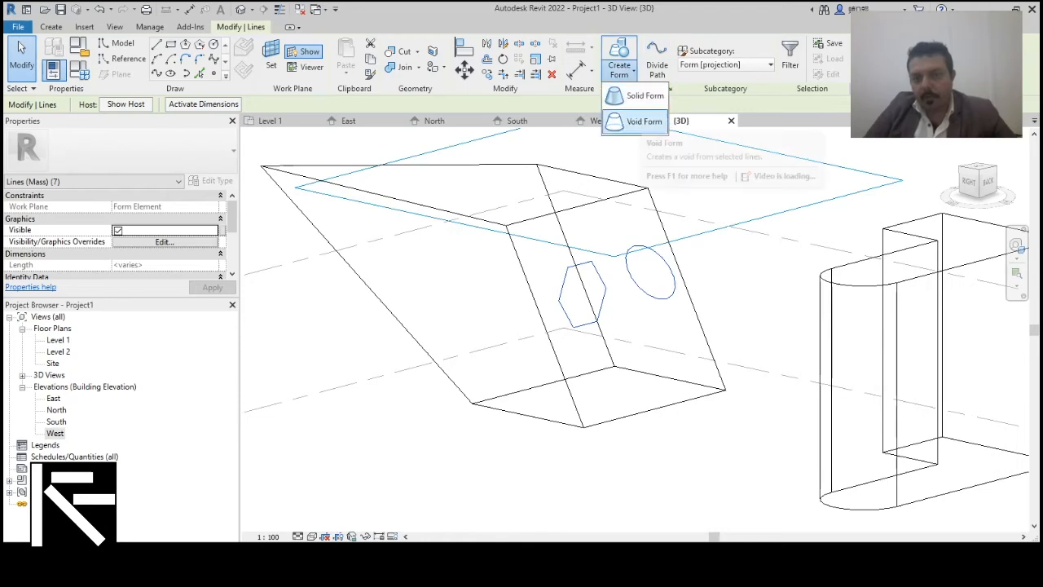
left_click(640, 121)
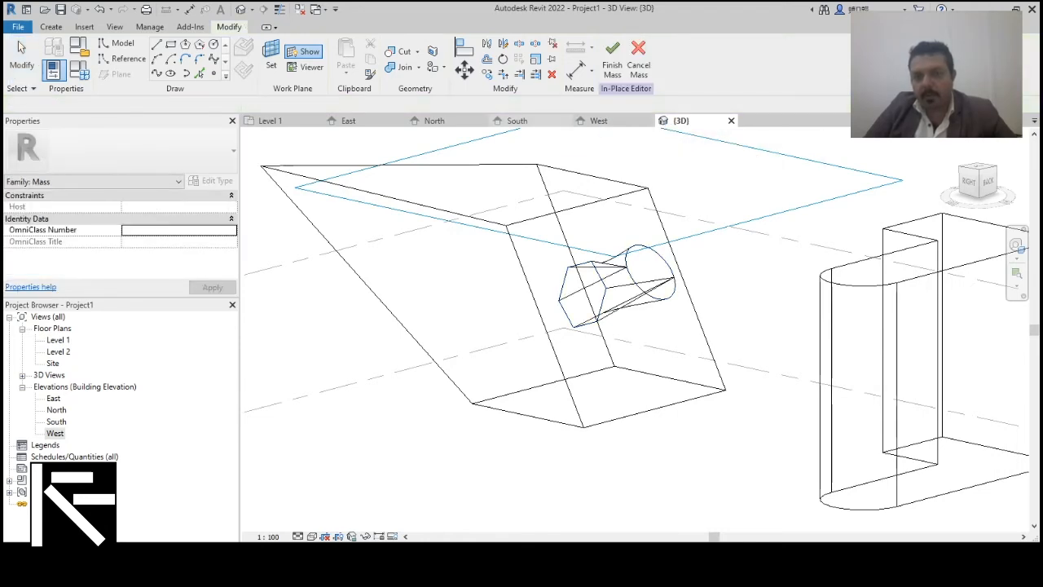
Step: Set the 3D view to the Realistic visual style and examine the void cut through the slanted box from several sides
mouse_move(701, 342)
middle_mouse_down("shift")
mouse_move(415, 344)
mouse_move(359, 330)
mouse_move(347, 303)
mouse_move(368, 277)
middle_mouse_up("shift")
left_click(312, 536)
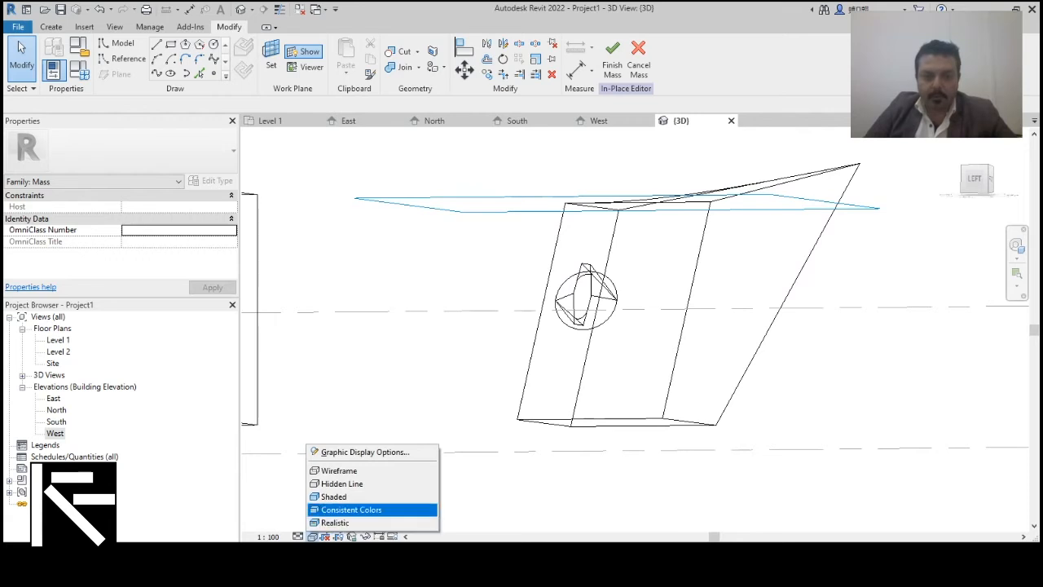
left_click(334, 522)
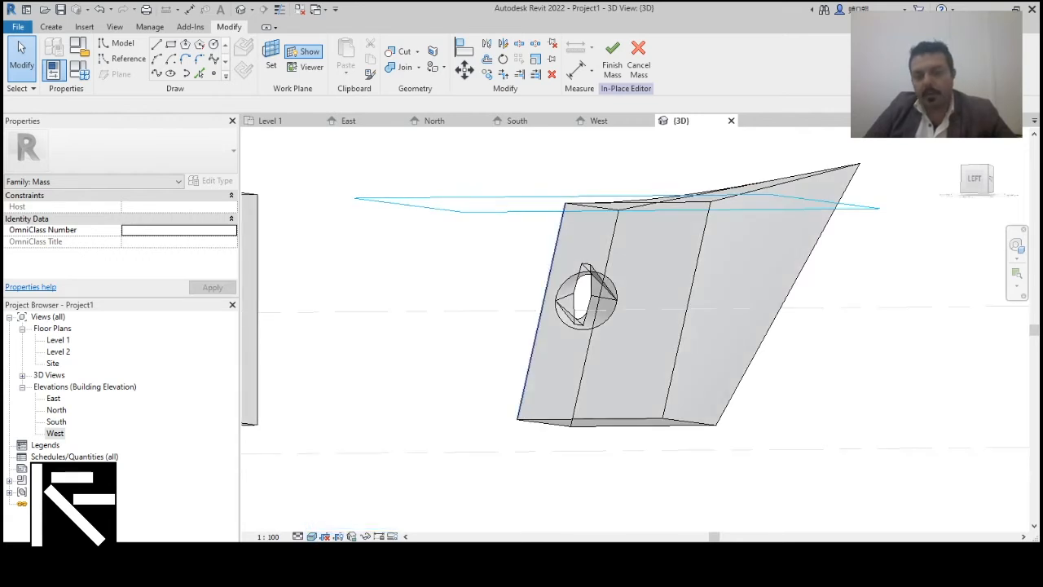
mouse_move(522, 350)
middle_mouse_down("shift")
mouse_move(574, 348)
mouse_move(651, 366)
mouse_move(831, 362)
mouse_move(827, 373)
mouse_move(780, 351)
mouse_move(1002, 366)
middle_mouse_up("shift")
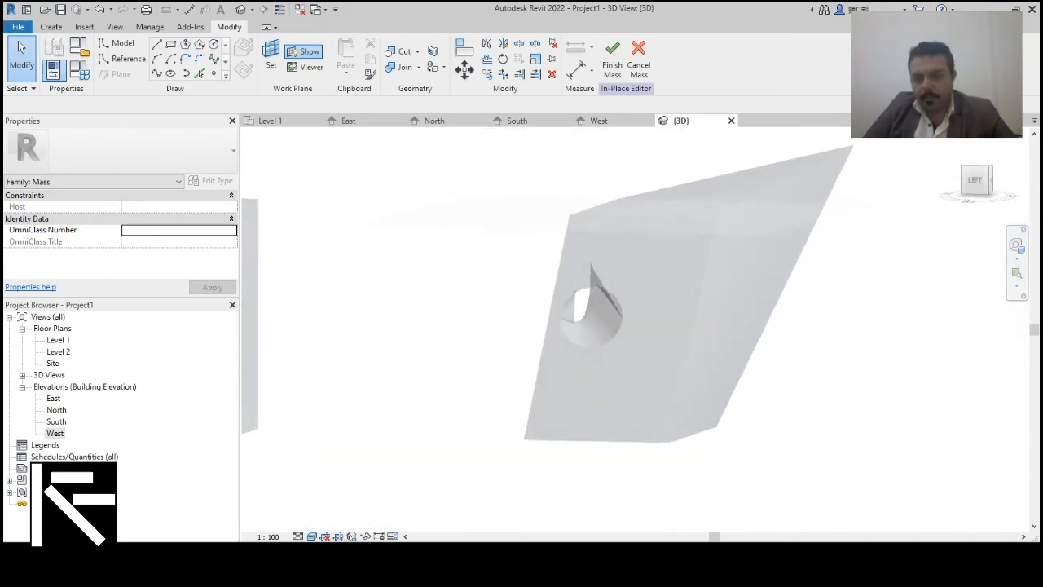
left_click(592, 345)
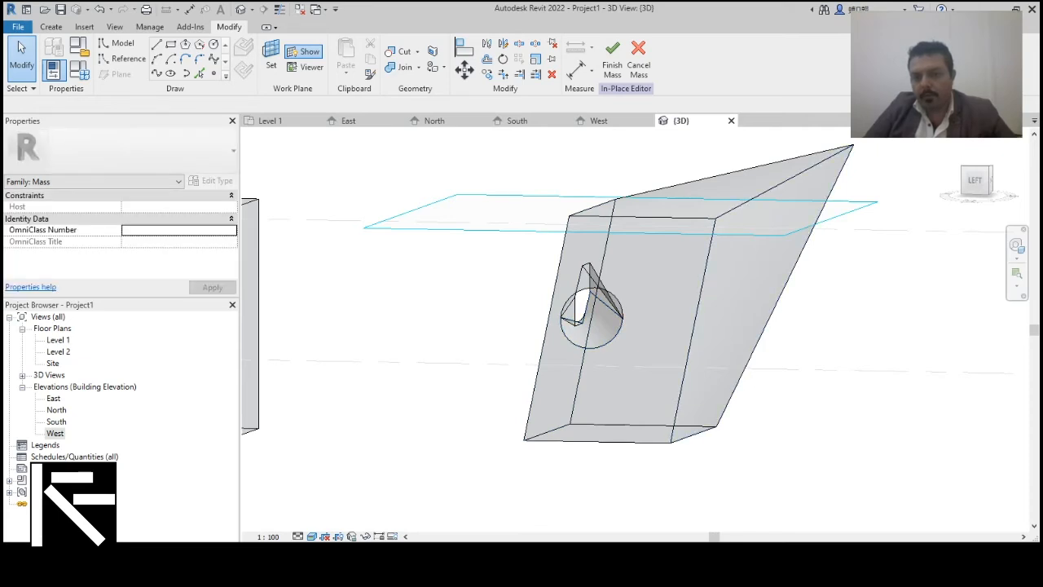
scroll(647, 402, "down", 3)
middle_click_drag(647, 401, 481, 400, "shift")
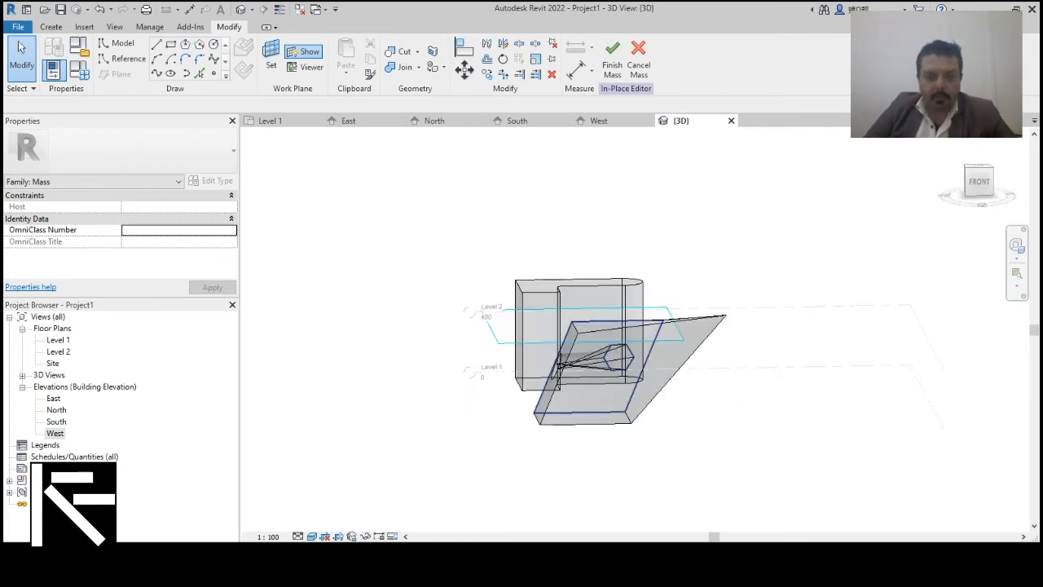
Step: Return the 3D view to Wireframe and pull the slanted box's southeast bottom corner outward to the east
left_click(312, 537)
left_click(339, 471)
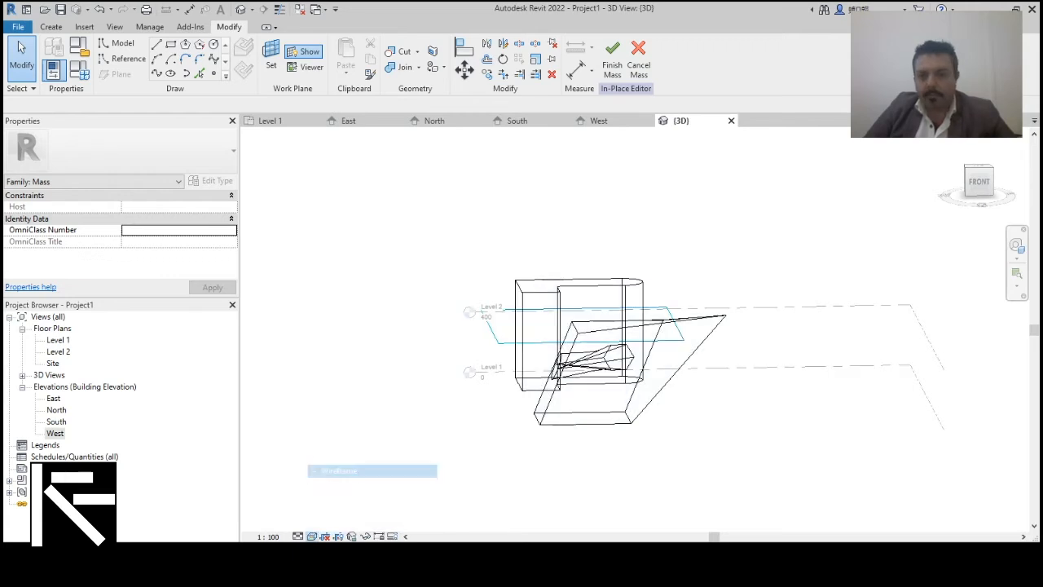
middle_click_drag(489, 424, 391, 440, "shift")
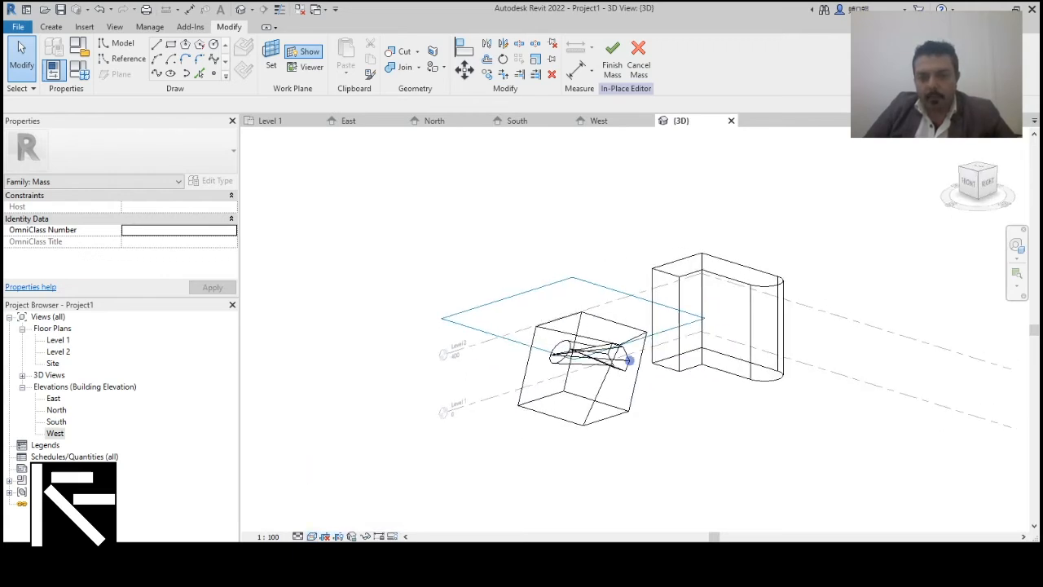
scroll(598, 408, "up", 5)
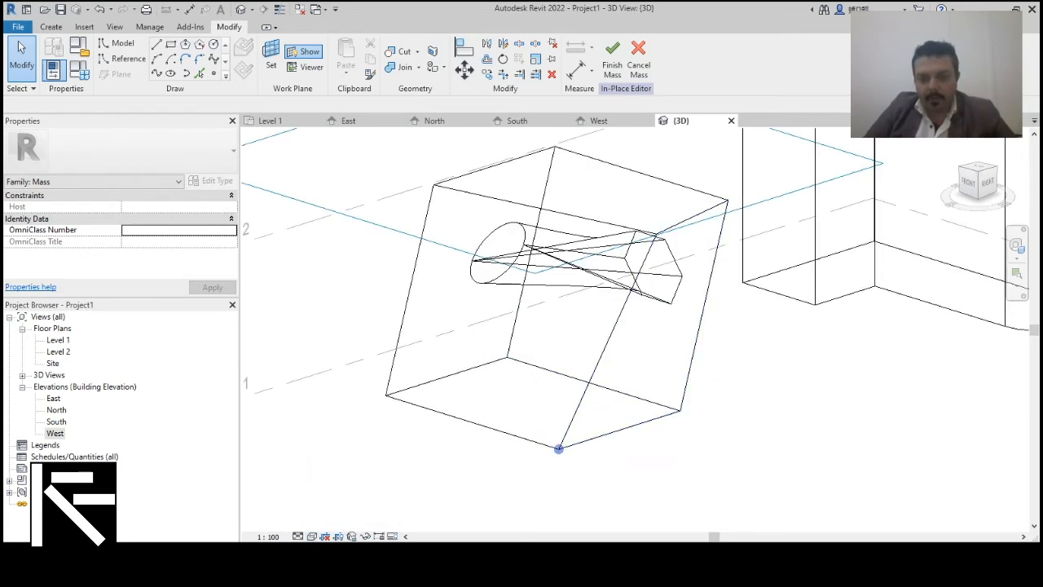
left_click(558, 448)
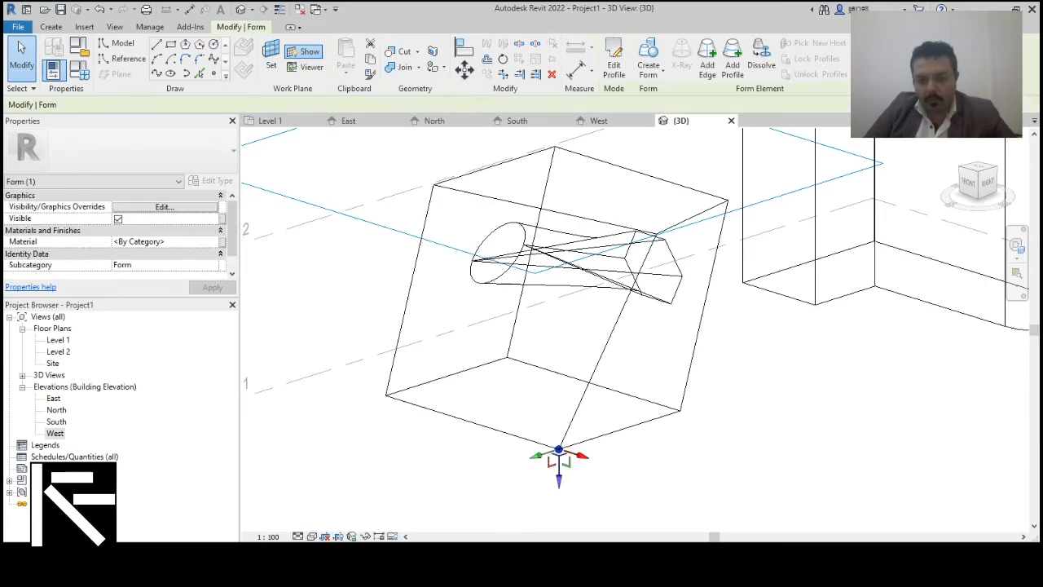
left_click_drag(582, 455, 652, 479)
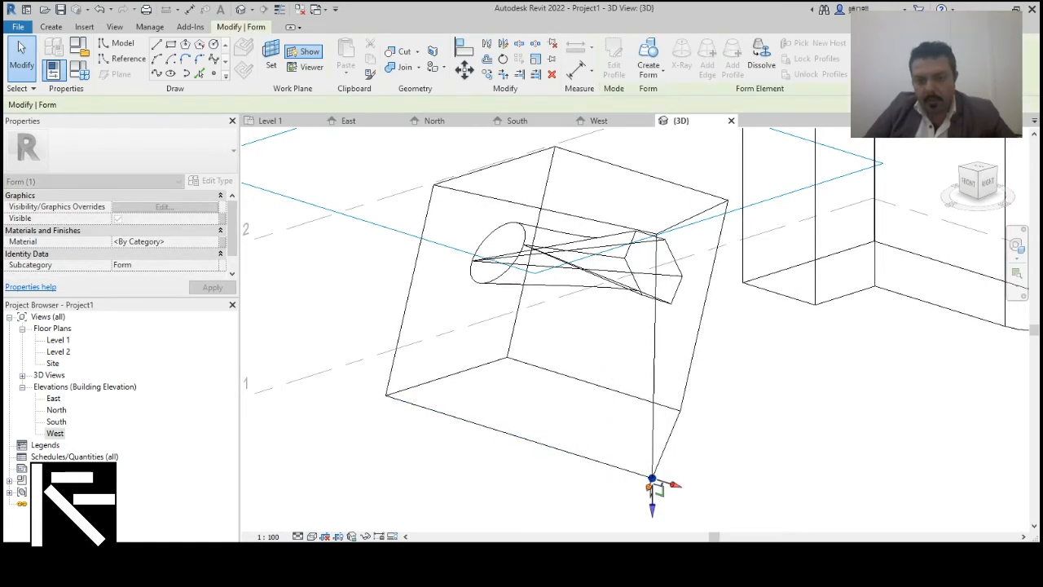
Step: Pull the northeast top corner of the slanted box downward and deselect the form
middle_click_drag(652, 479, 497, 487, "shift")
mouse_move(655, 452)
middle_mouse_down("shift")
mouse_move(643, 445)
mouse_move(642, 458)
middle_mouse_up("shift")
scroll(642, 457, "down", 1)
scroll(640, 455, "down", 1)
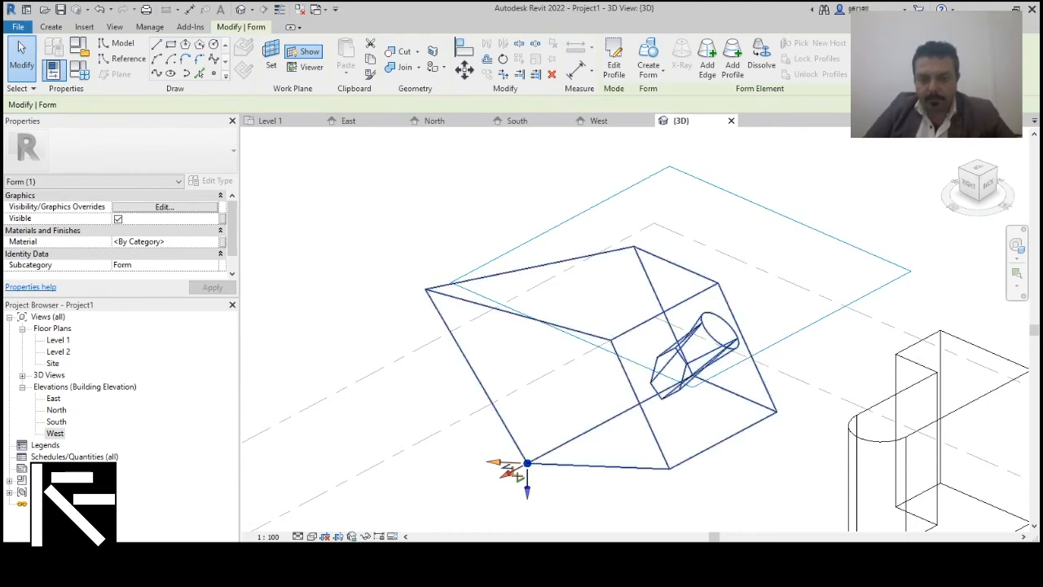
left_click(654, 432)
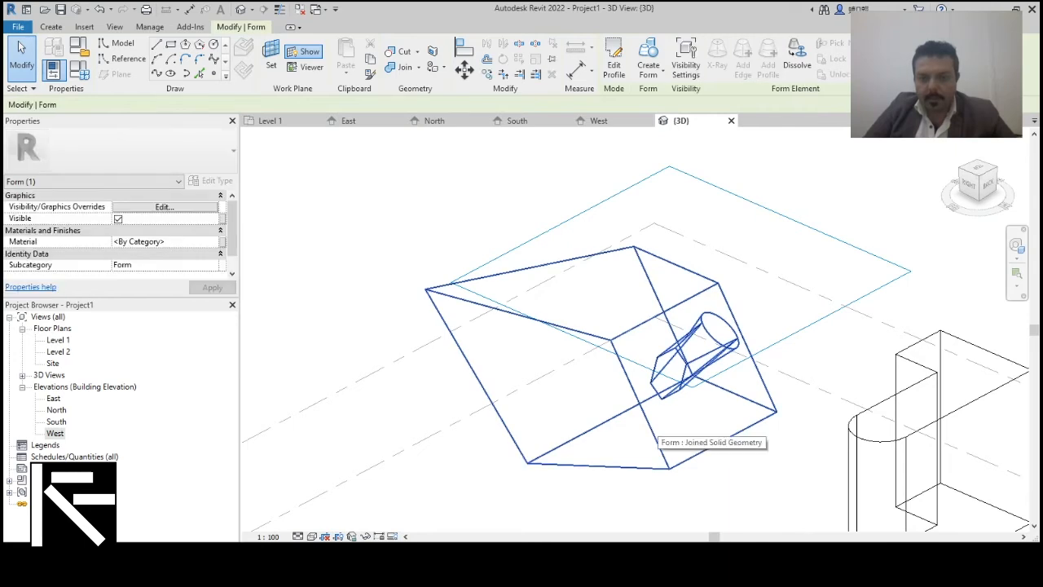
left_click(610, 340)
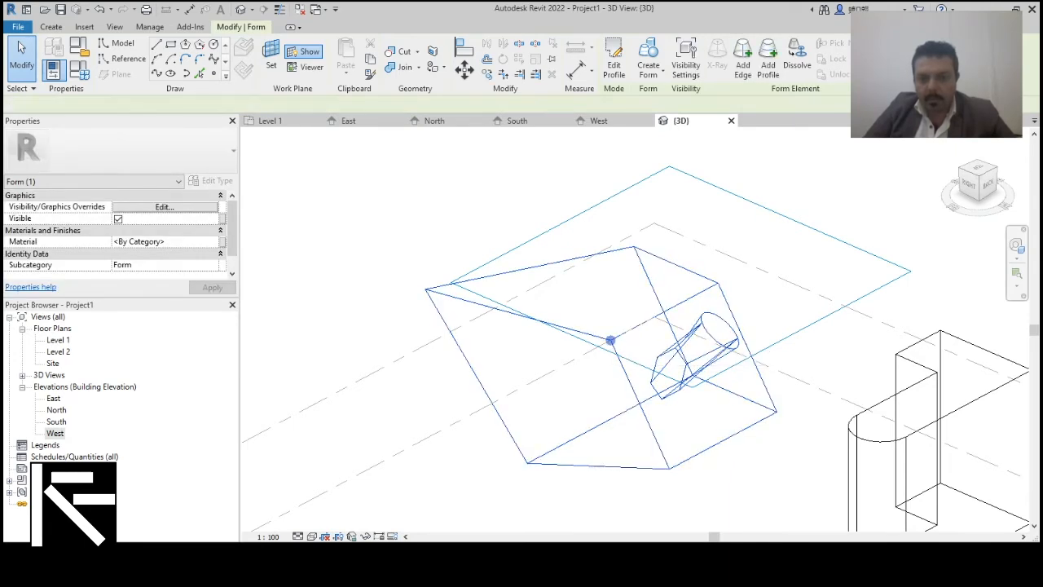
left_click_drag(610, 339, 607, 379)
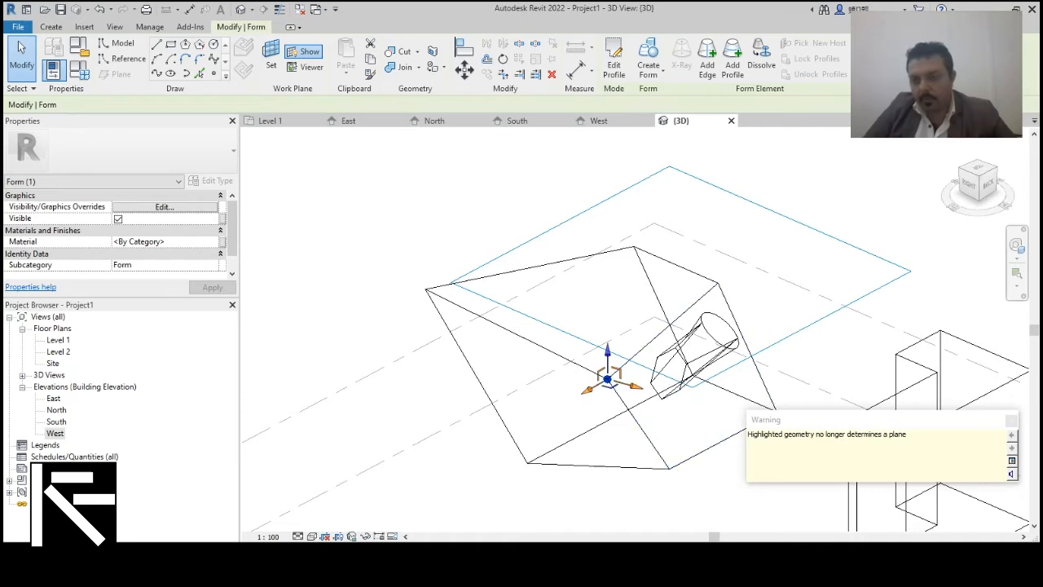
left_click_drag(907, 434, 839, 434)
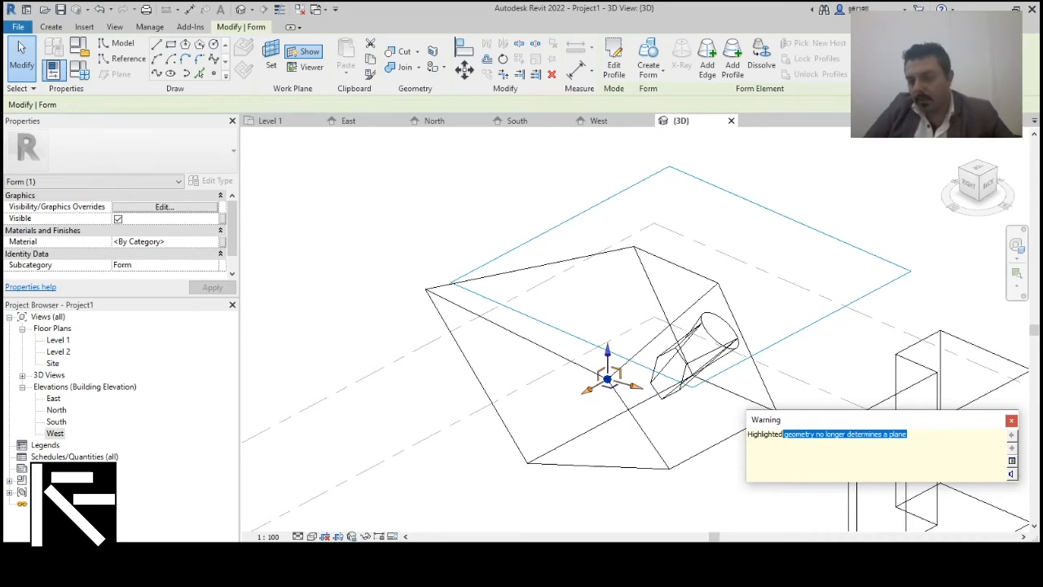
left_click(1011, 421)
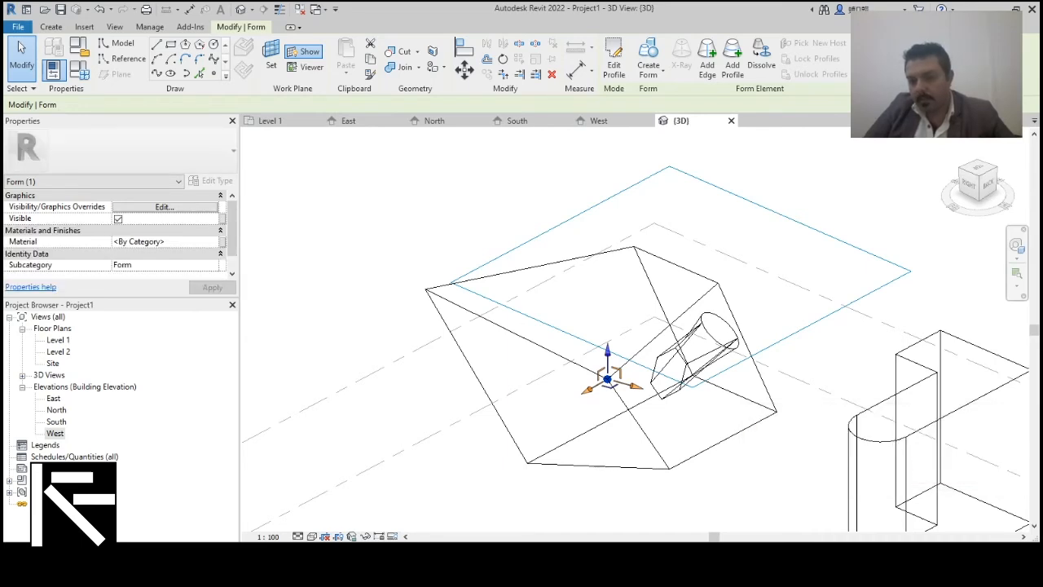
key("Escape")
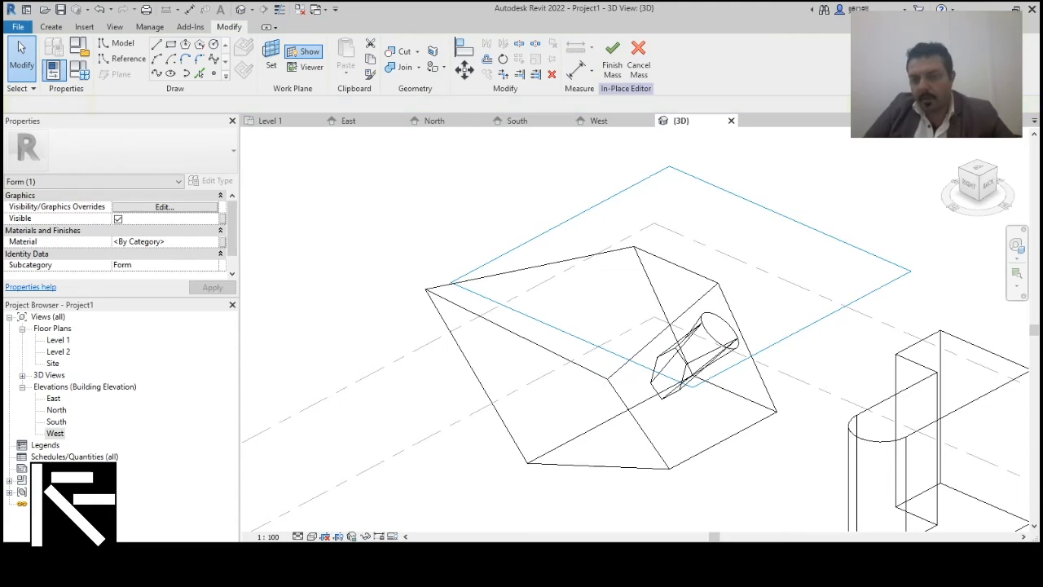
Step: Check the reshaped box and its void from several angles and finish the in-place mass
middle_click_drag(721, 441, 701, 382, "shift")
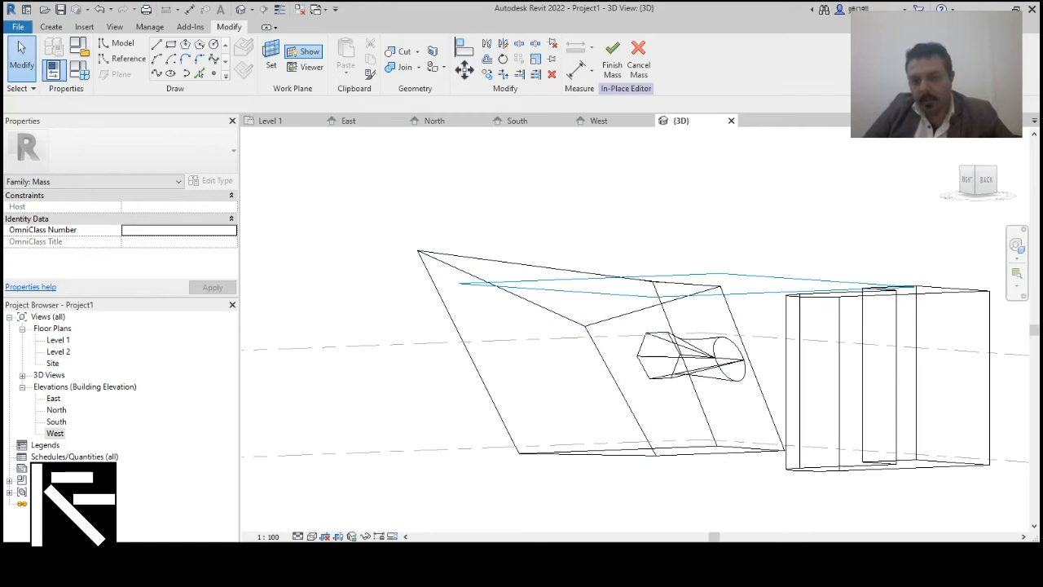
middle_click_drag(603, 359, 668, 399, "shift")
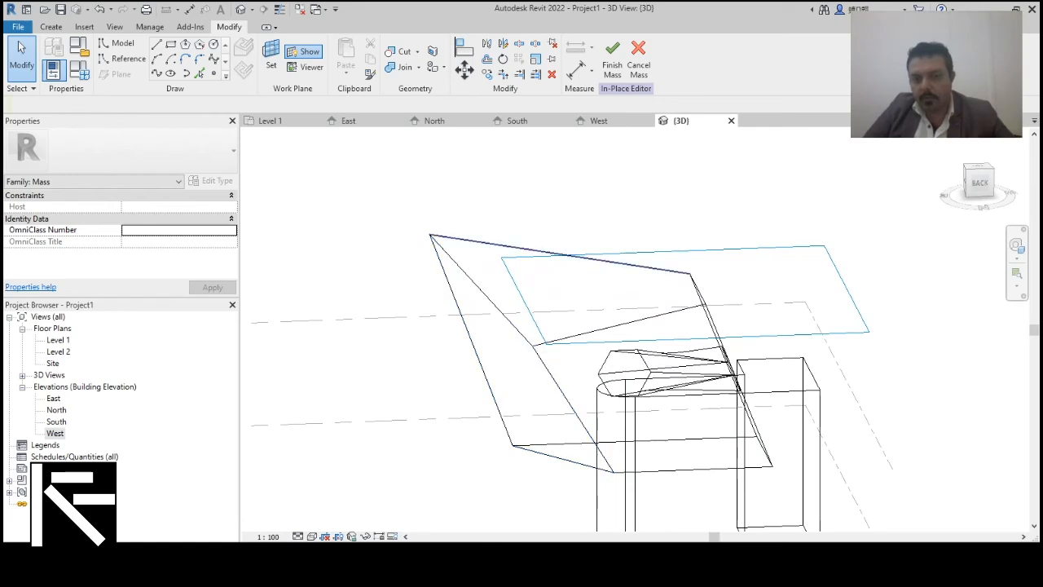
middle_click_drag(522, 391, 668, 420, "shift")
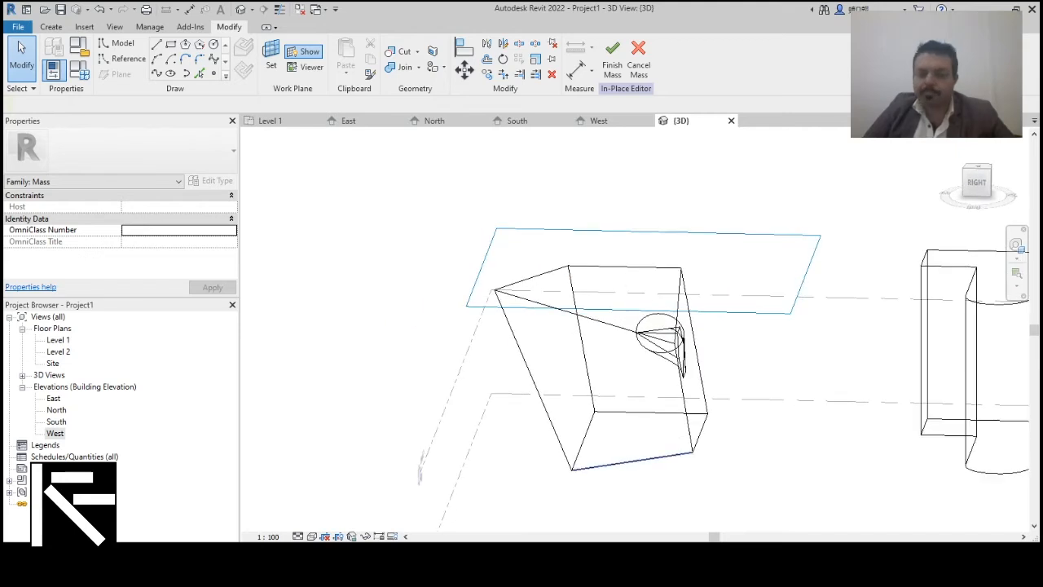
scroll(587, 385, "down", 2)
middle_click_drag(588, 383, 627, 373)
left_click(611, 61)
middle_click_drag(615, 387, 682, 383, "shift")
scroll(583, 357, "down", 3)
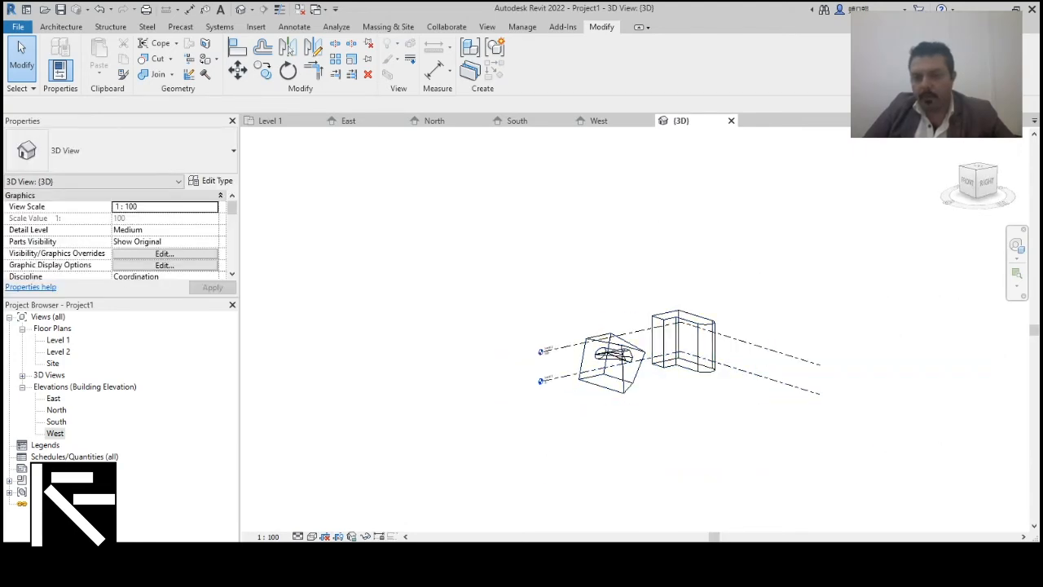
Step: Reopen the Example mass for in-place editing and open the Level 2 floor plan
middle_click_drag(619, 379, 632, 385, "shift")
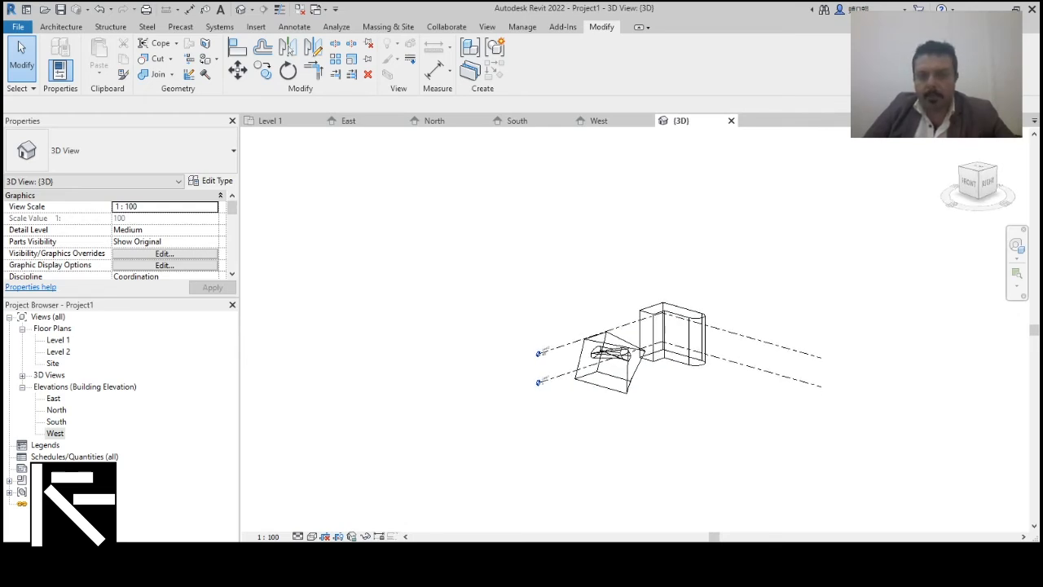
scroll(779, 358, "up", 2)
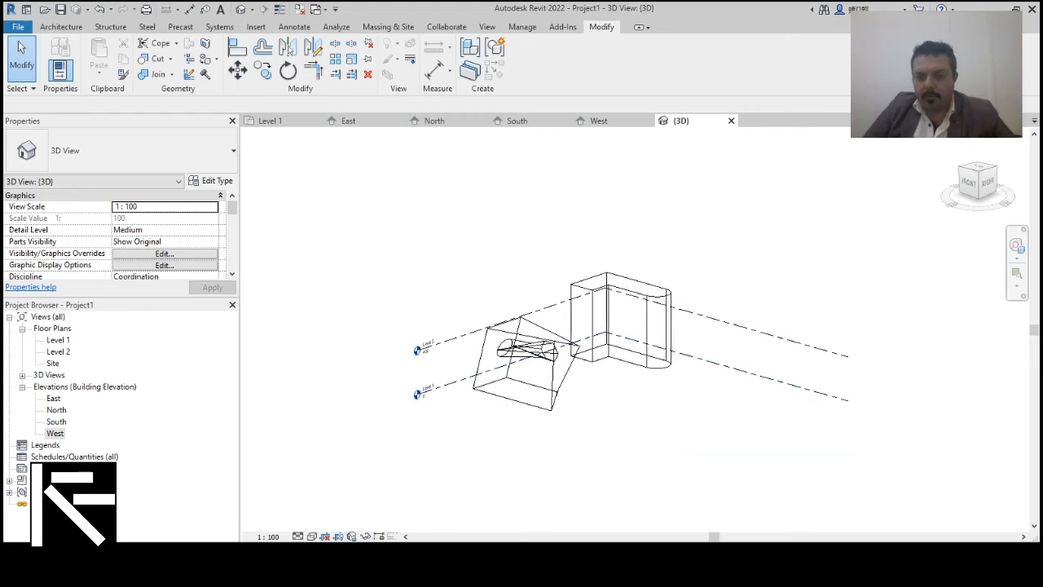
scroll(677, 409, "down", 2)
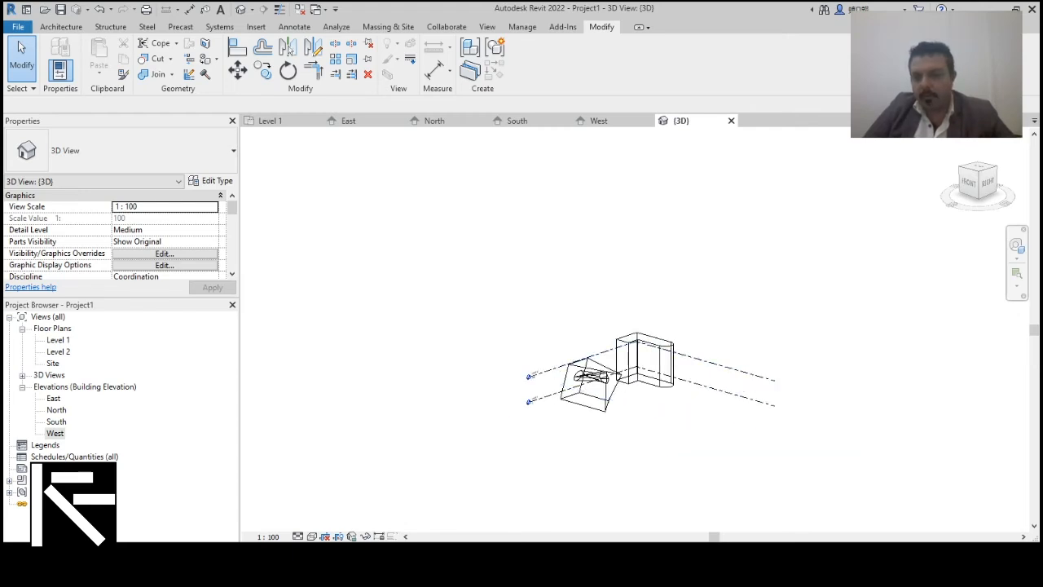
middle_click_drag(644, 375, 762, 378)
scroll(763, 378, "up", 3)
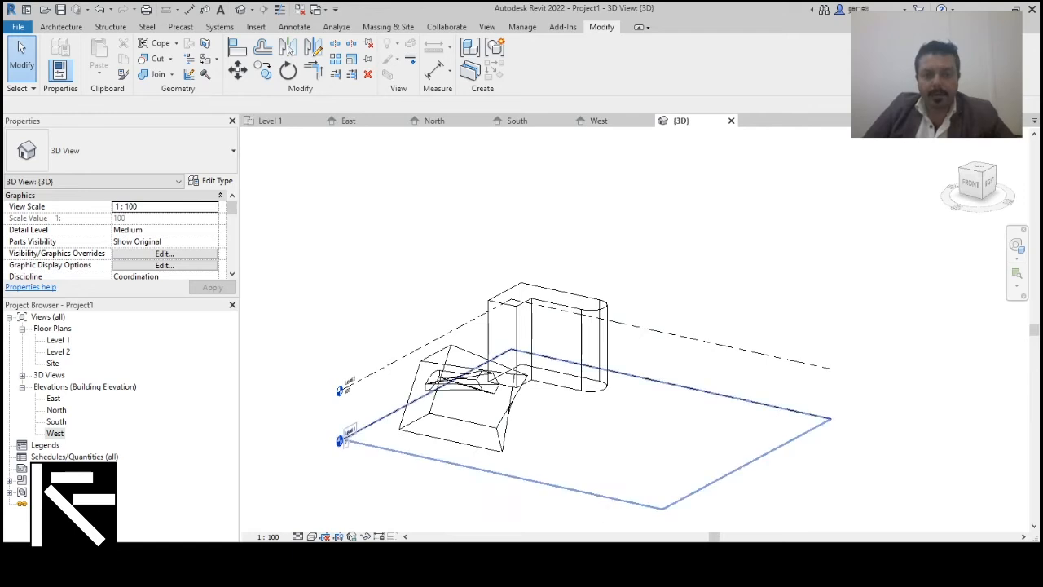
middle_click_drag(515, 383, 567, 380, "shift")
left_click(568, 381)
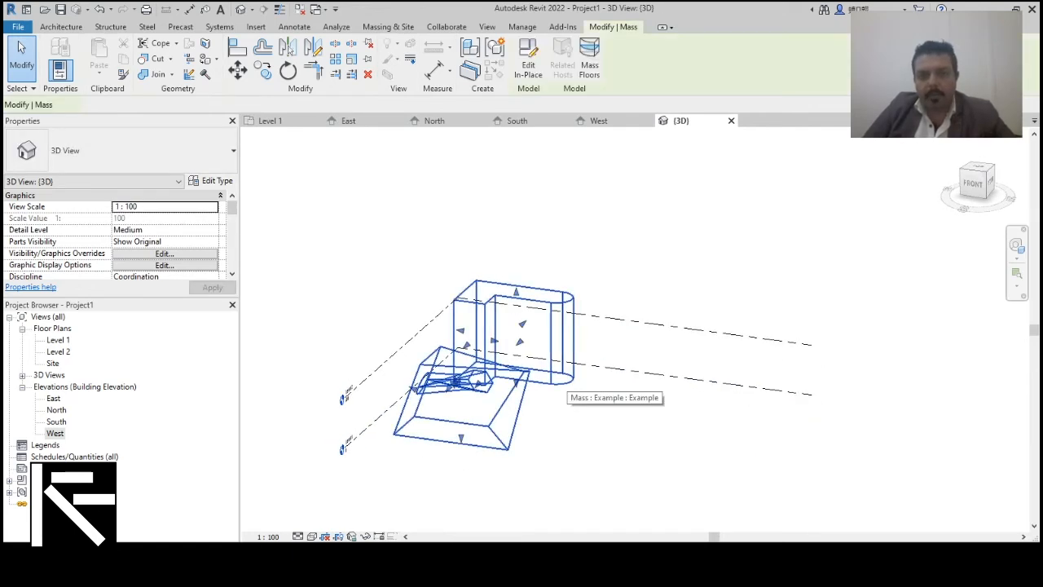
left_click(528, 65)
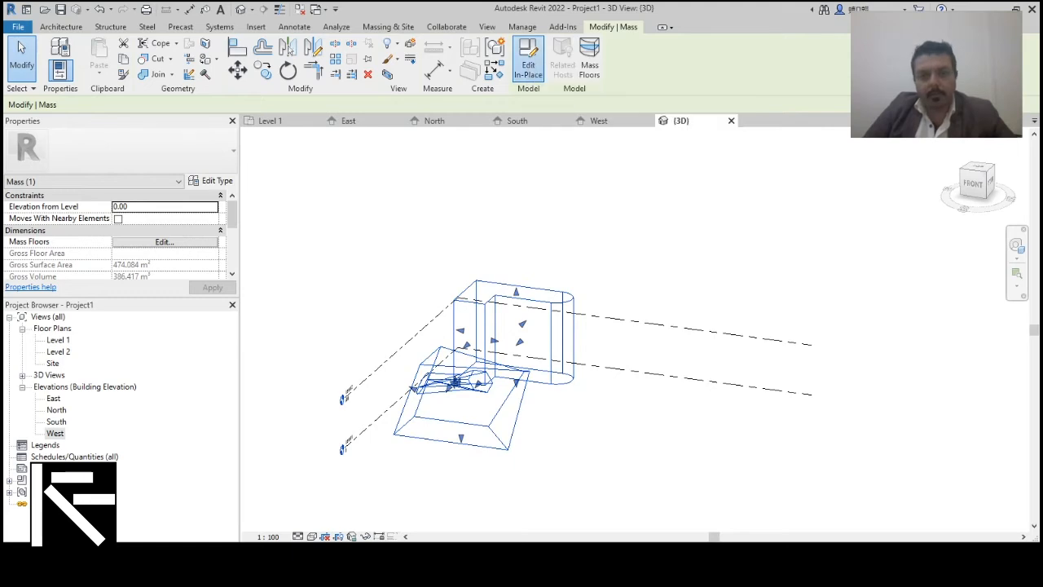
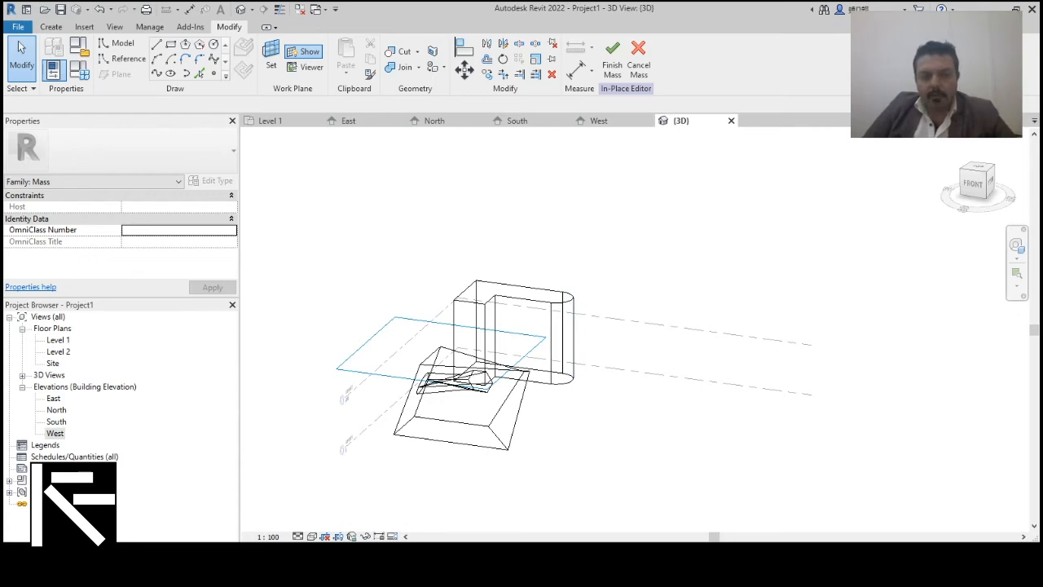
double_click(58, 352)
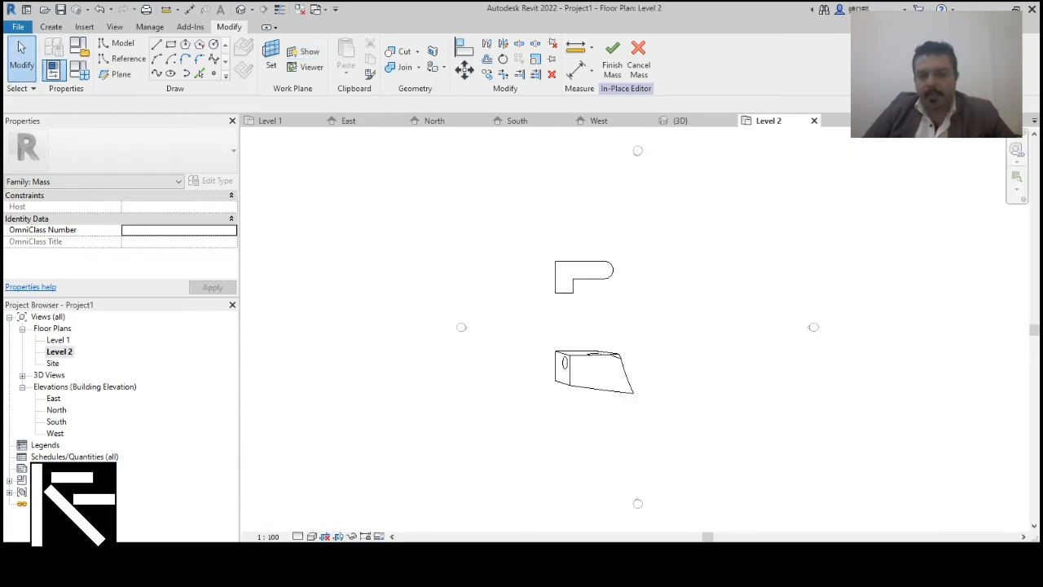
Step: Compare how the L-shaped form and the slanted box are cut in the Level 1 and Level 2 floor plans
scroll(366, 361, "down", 3)
scroll(573, 324, "up", 5)
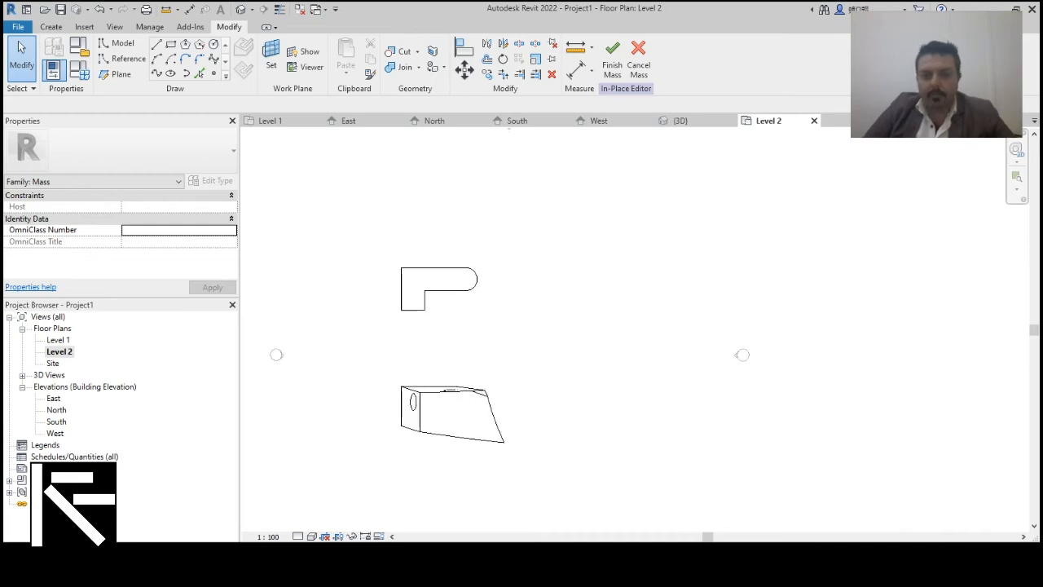
scroll(502, 360, "up", 2)
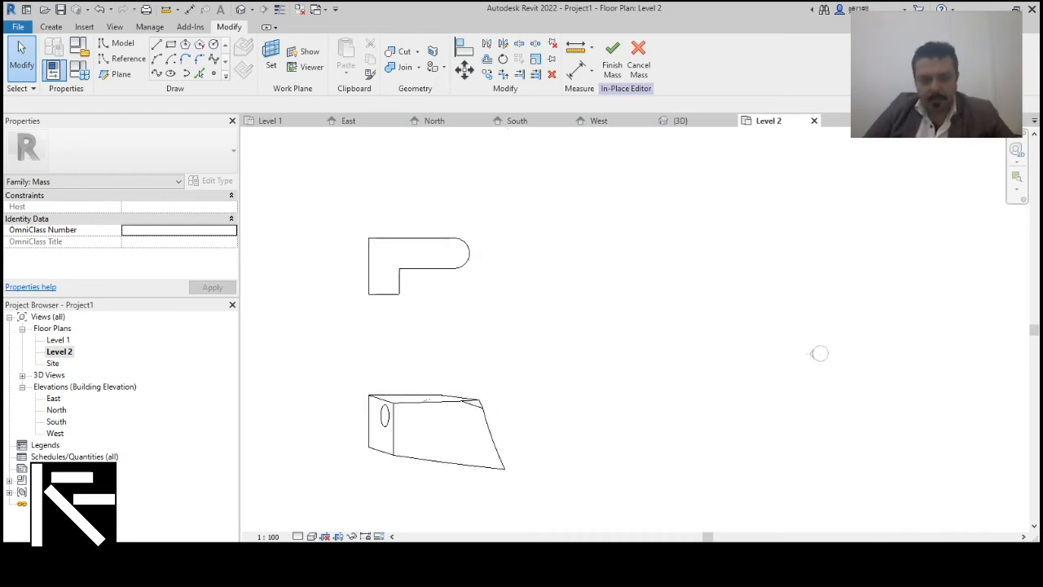
left_click(270, 120)
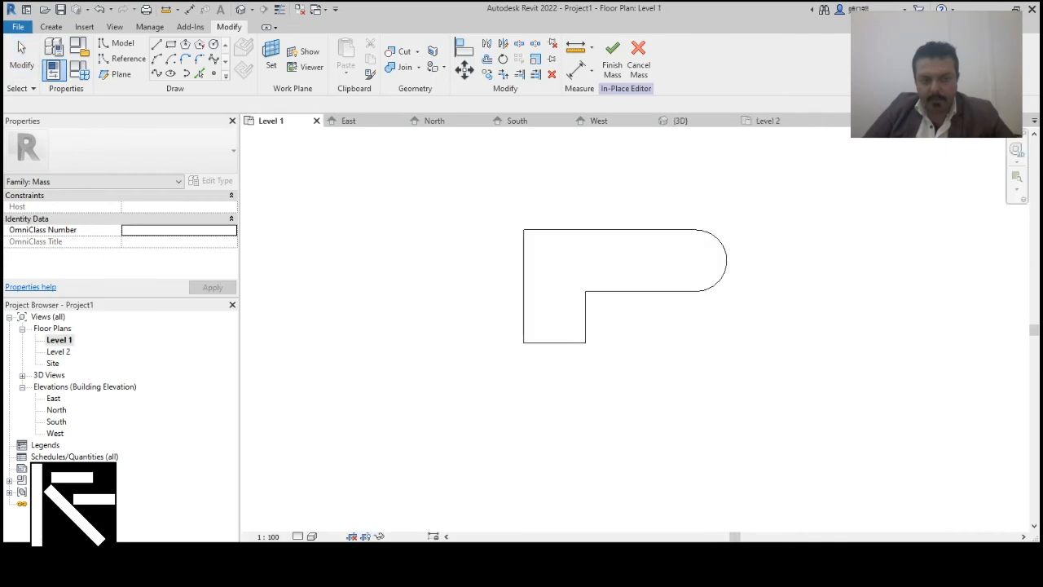
scroll(388, 257, "down", 3)
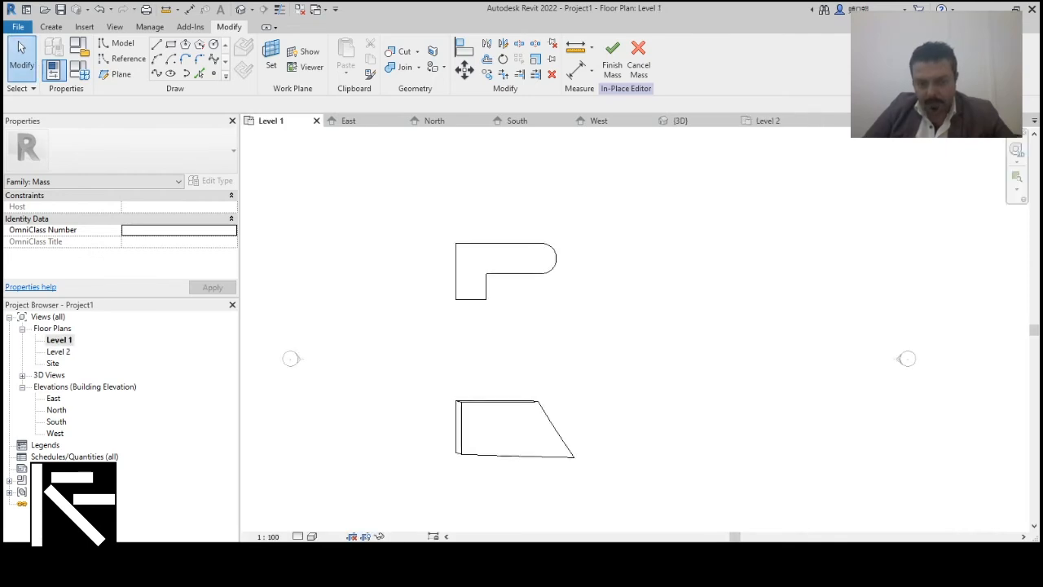
scroll(484, 442, "up", 1)
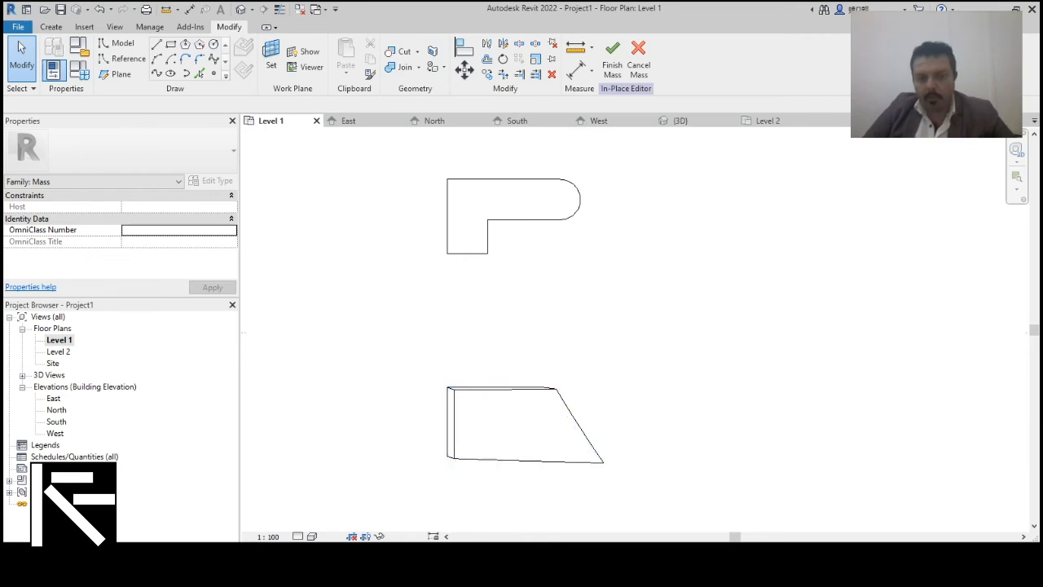
left_click(767, 121)
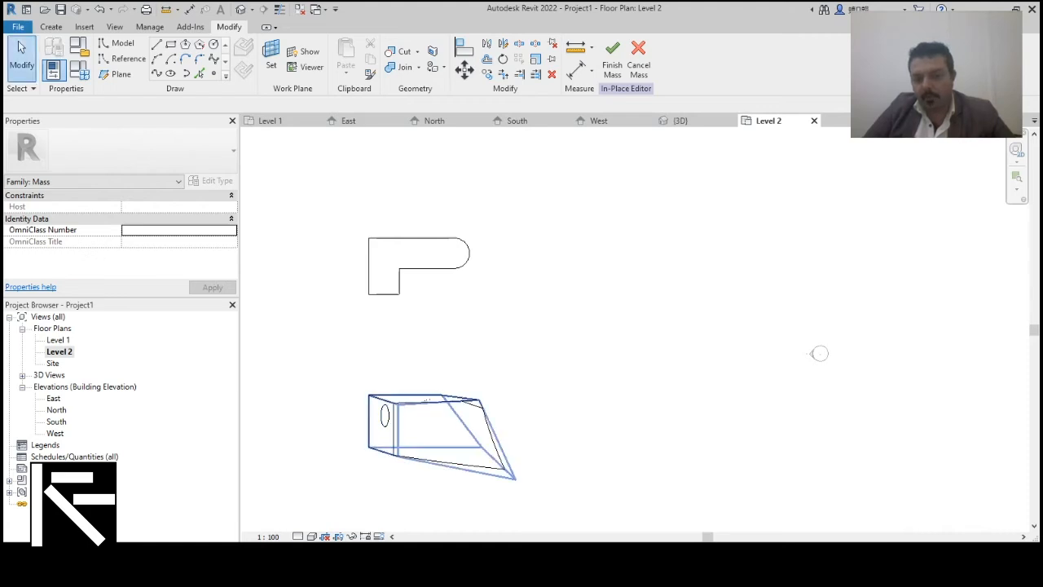
scroll(542, 381, "up", 4)
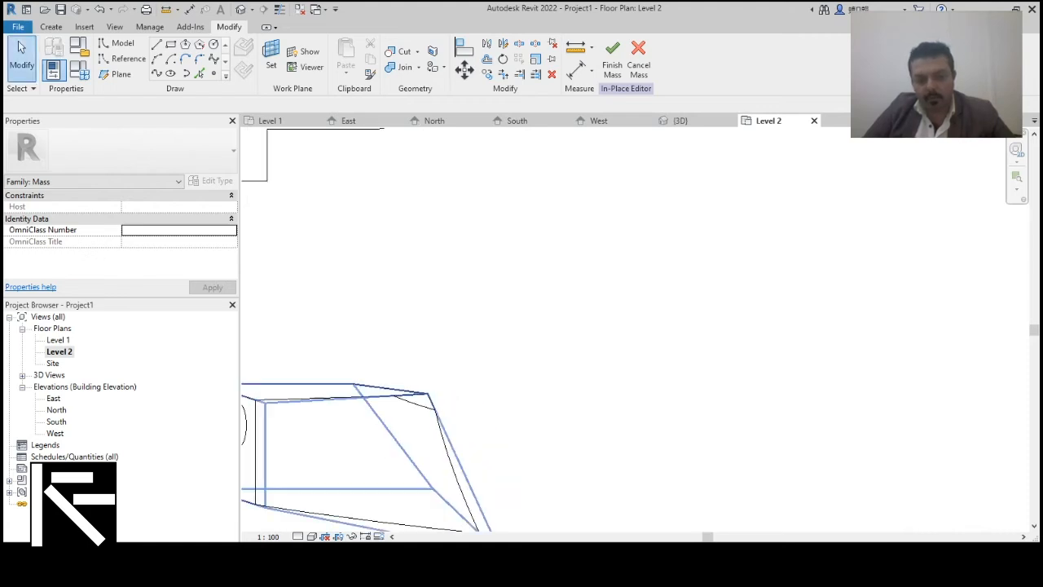
Step: Draw a horizontal reference plane northeast of the L-shaped form in the Level 2 plan and name it 01Ref
scroll(745, 364, "down", 2)
scroll(661, 379, "down", 1)
key("r")
key("p")
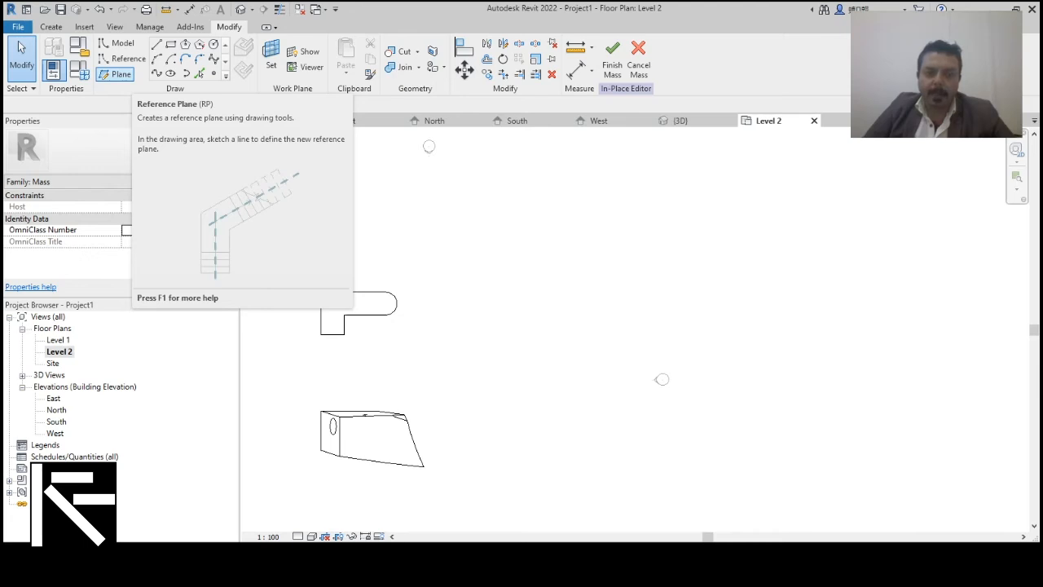
left_click(121, 74)
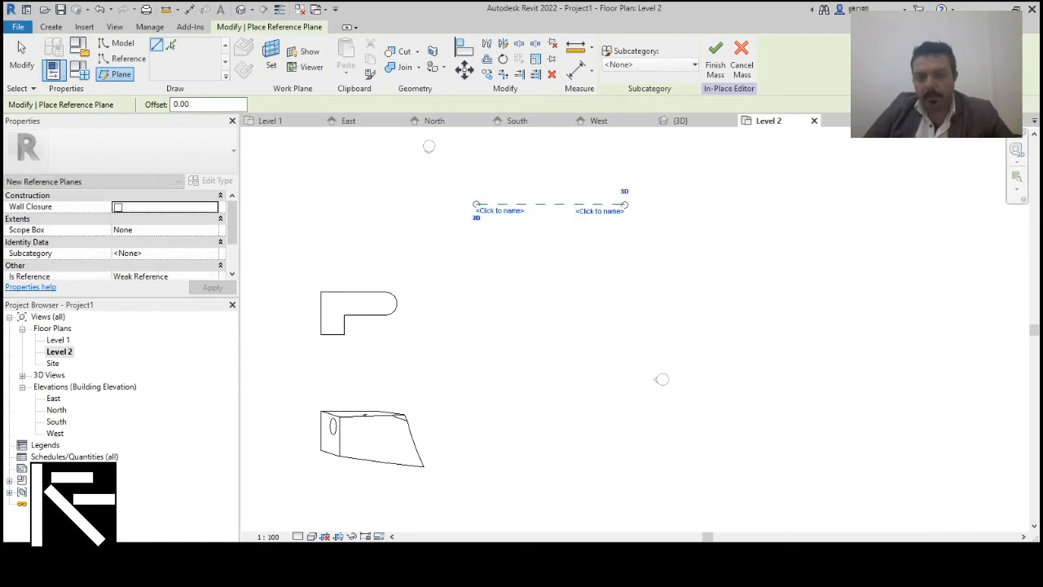
scroll(580, 222, "up", 3)
left_click(632, 198)
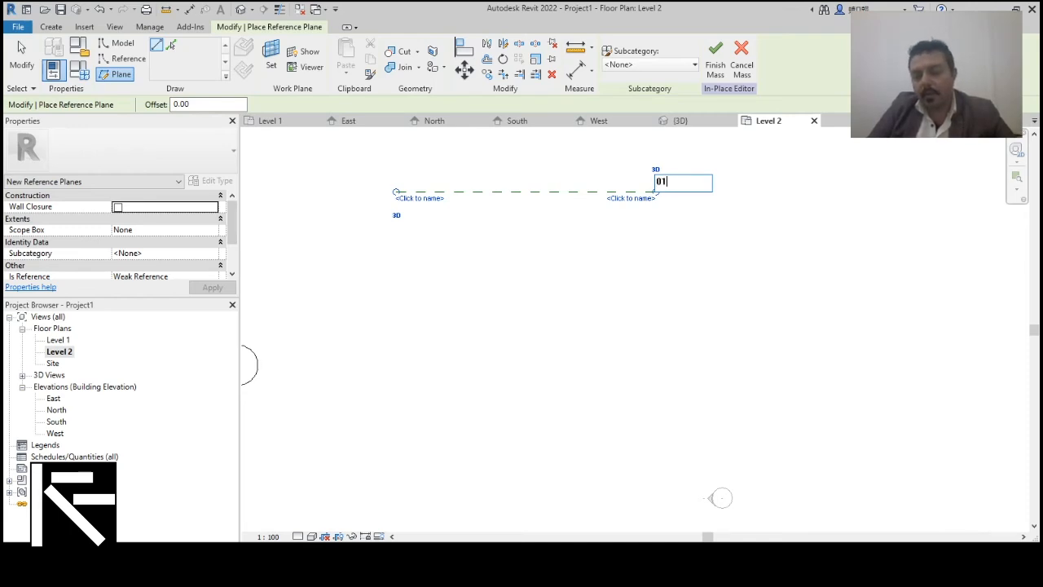
type("r")
key("BackSpace")
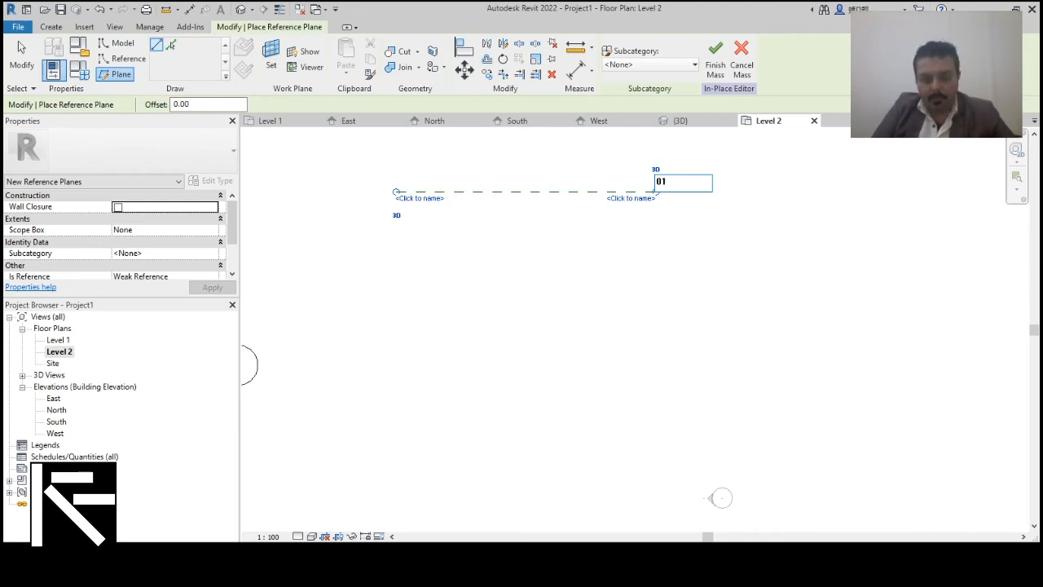
type("Ref")
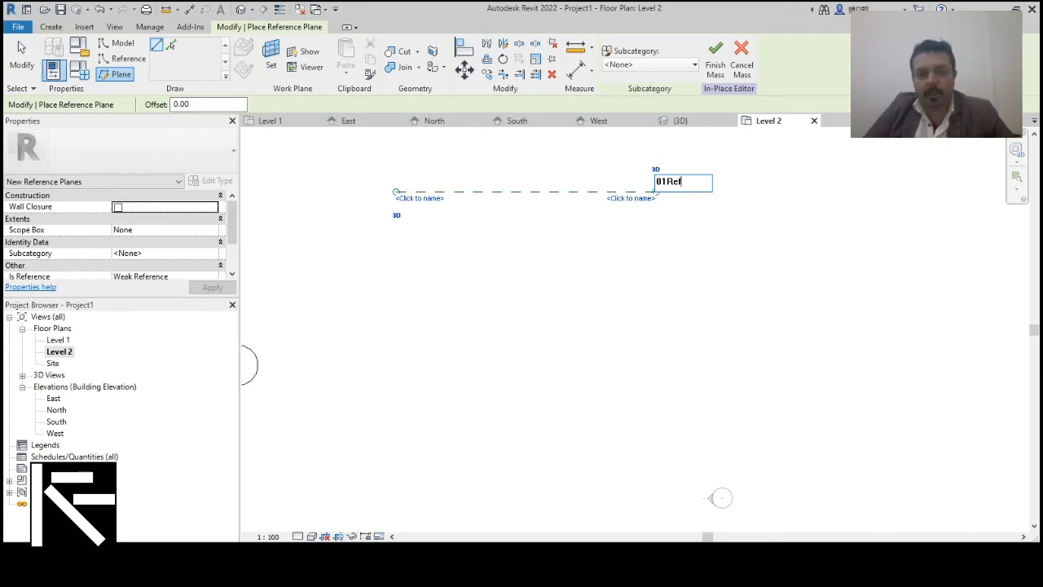
key("Return")
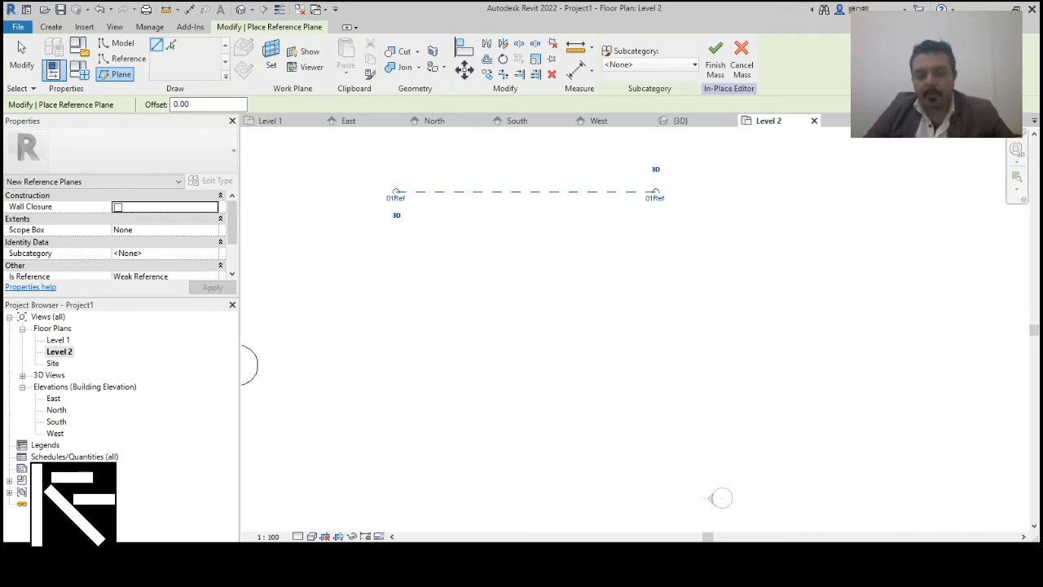
Step: Draw a parallel reference plane of equal length 830 south of 01Ref and name it 02Ref
left_click(396, 192)
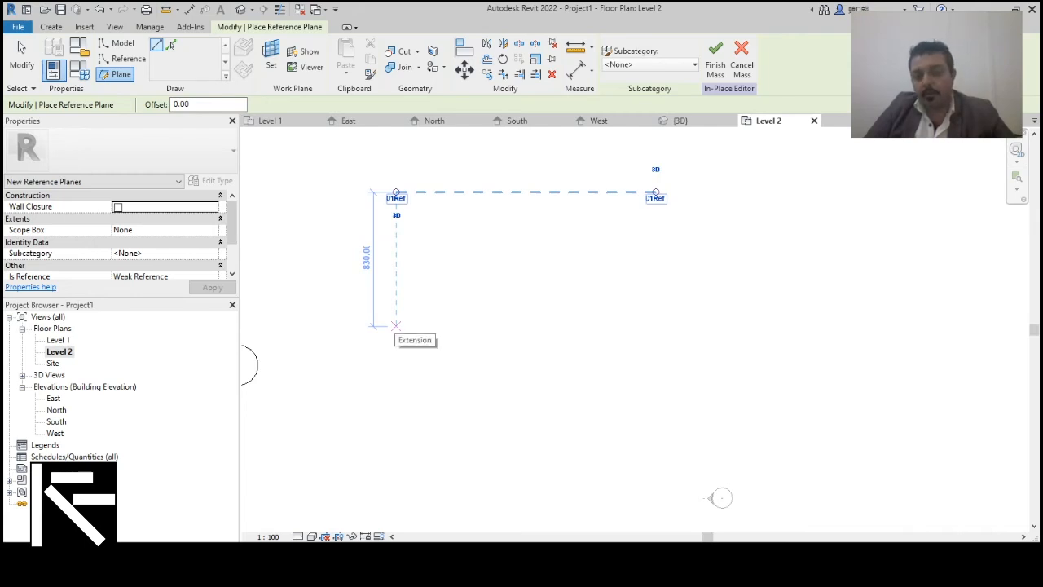
left_click(396, 326)
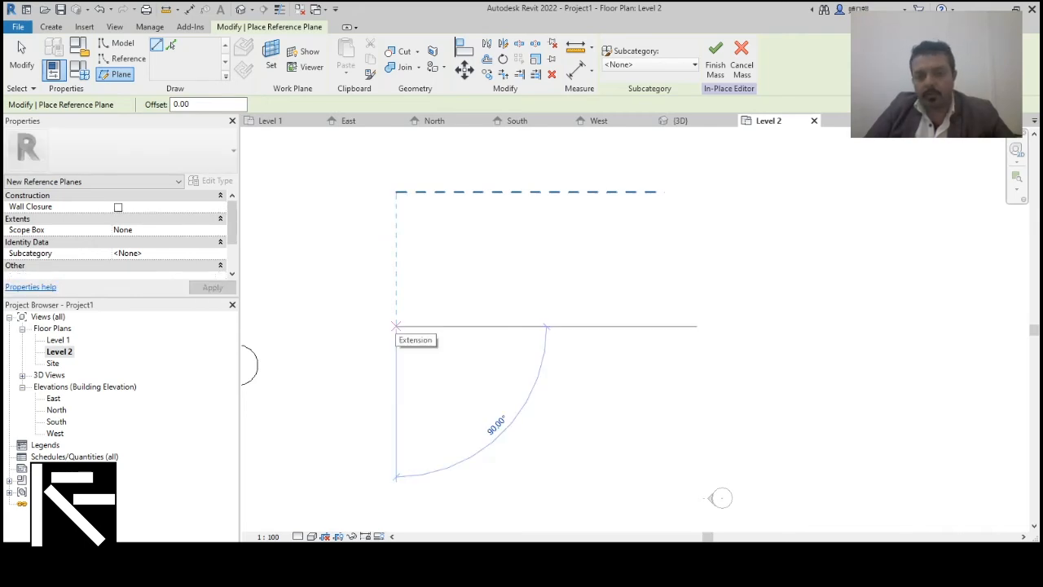
left_click(656, 326)
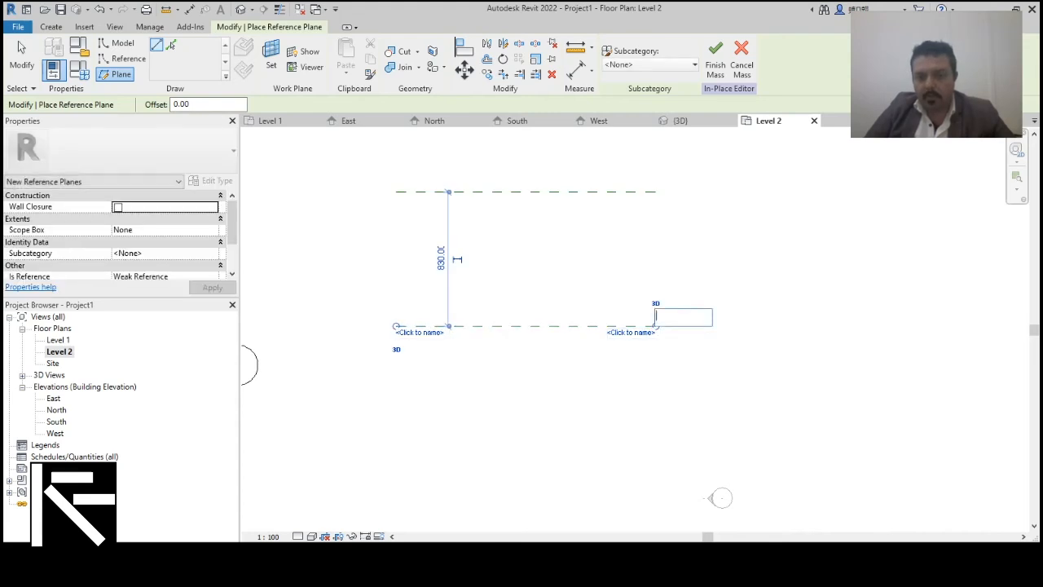
type("02R")
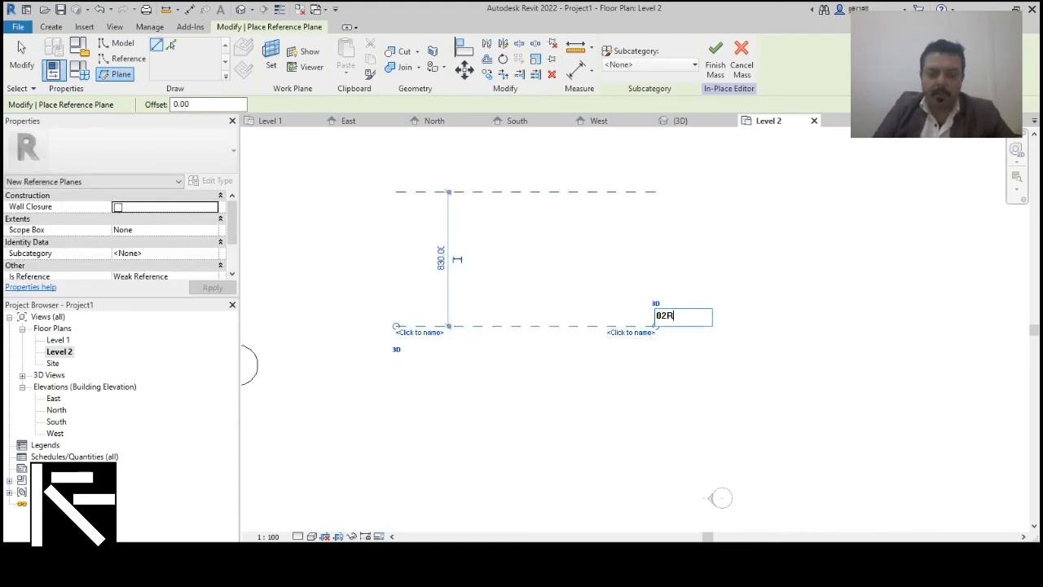
type("ef")
key("Return")
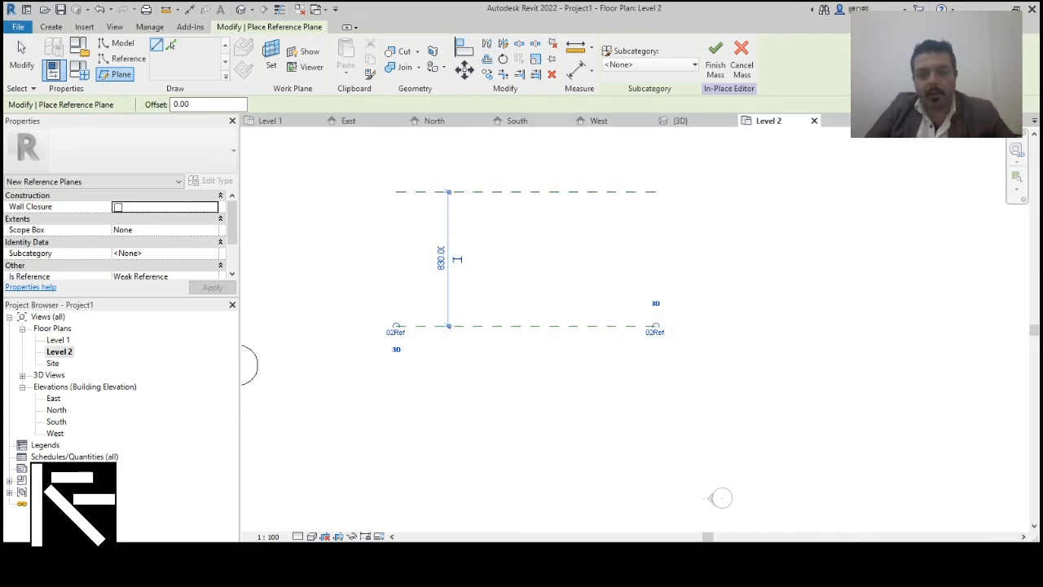
Step: Draw a parallel reference plane 800 south of 02Ref, aligned with its ends, and name it 03Ref
scroll(595, 246, "down", 2)
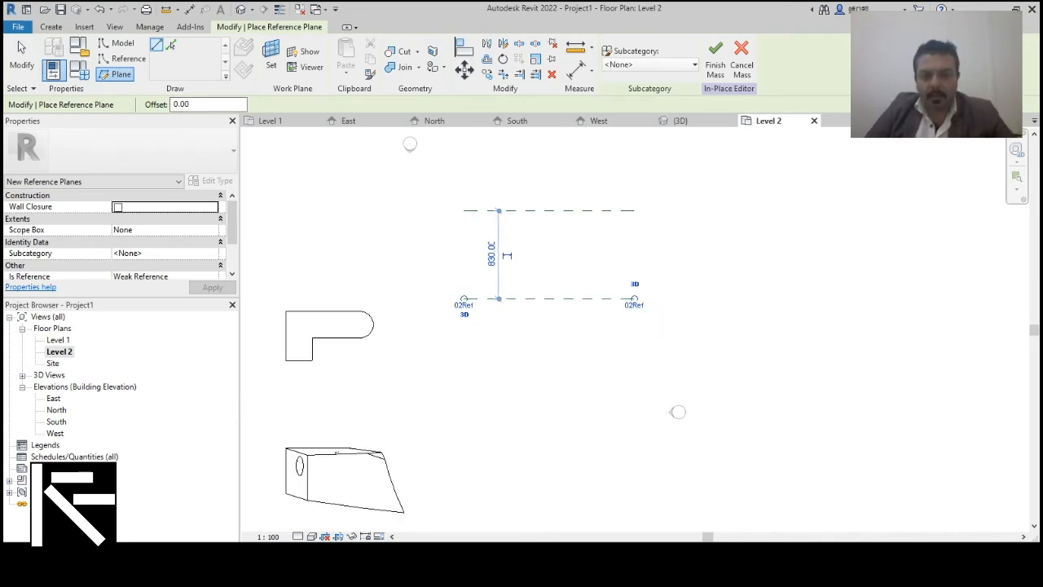
left_click(464, 298)
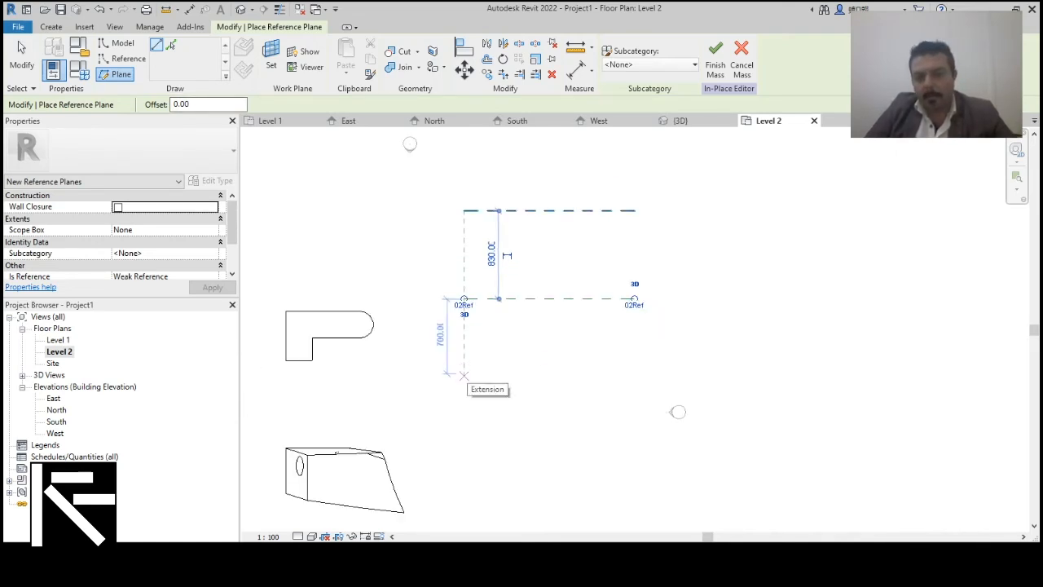
left_click(464, 384)
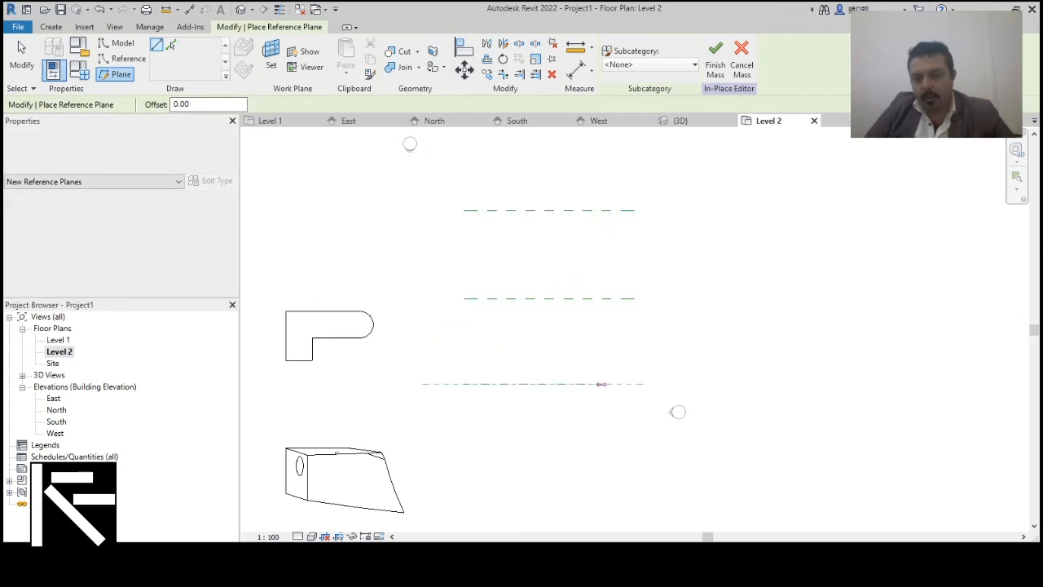
left_click(634, 384)
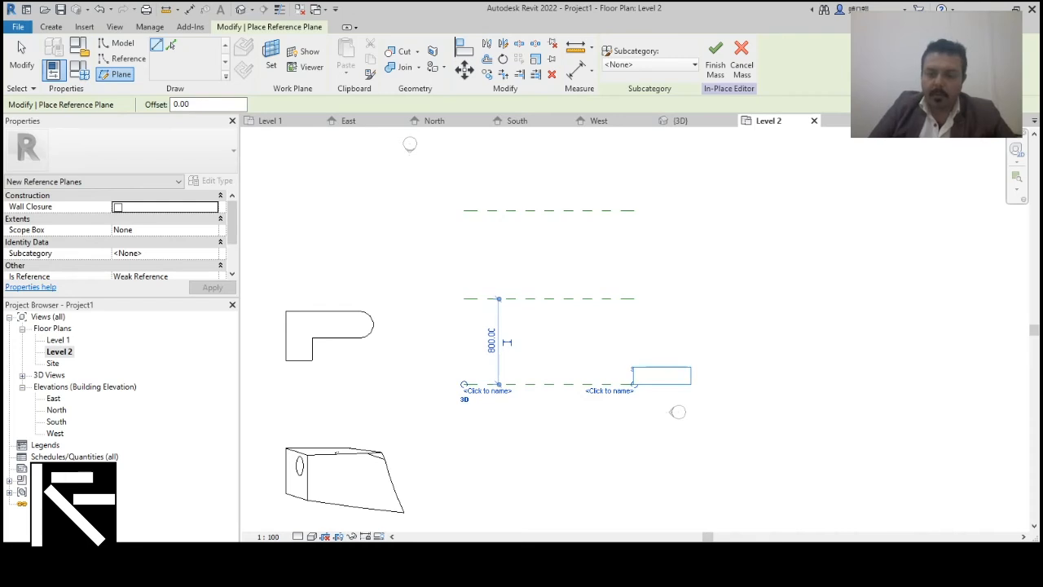
type("03Ref")
key("Return")
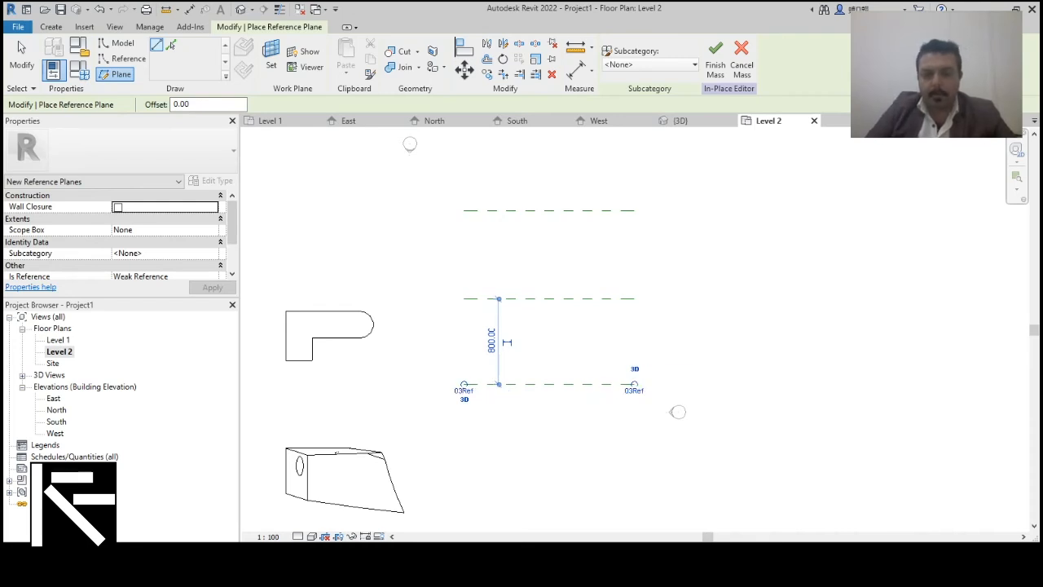
Step: Draw a fourth parallel reference plane 1000 south of 03Ref, aligned with its ends, and name it 04Ref
scroll(566, 353, "down", 2)
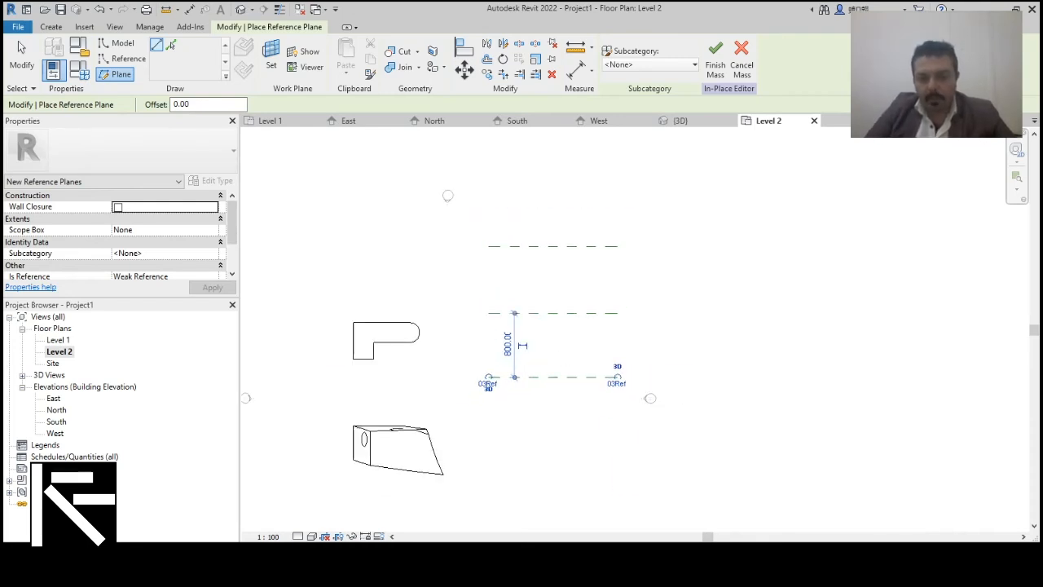
left_click(488, 460)
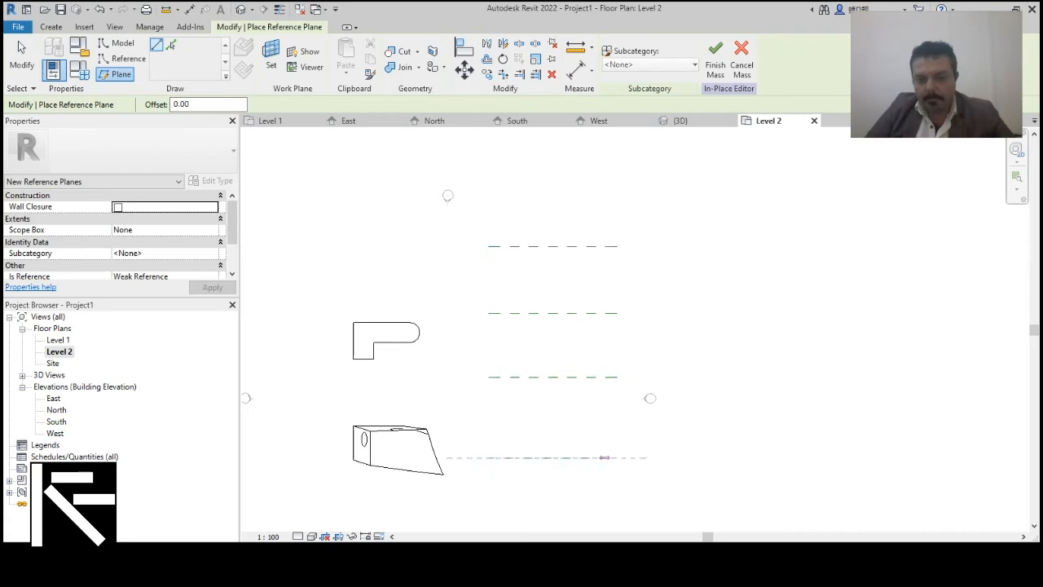
left_click(617, 457)
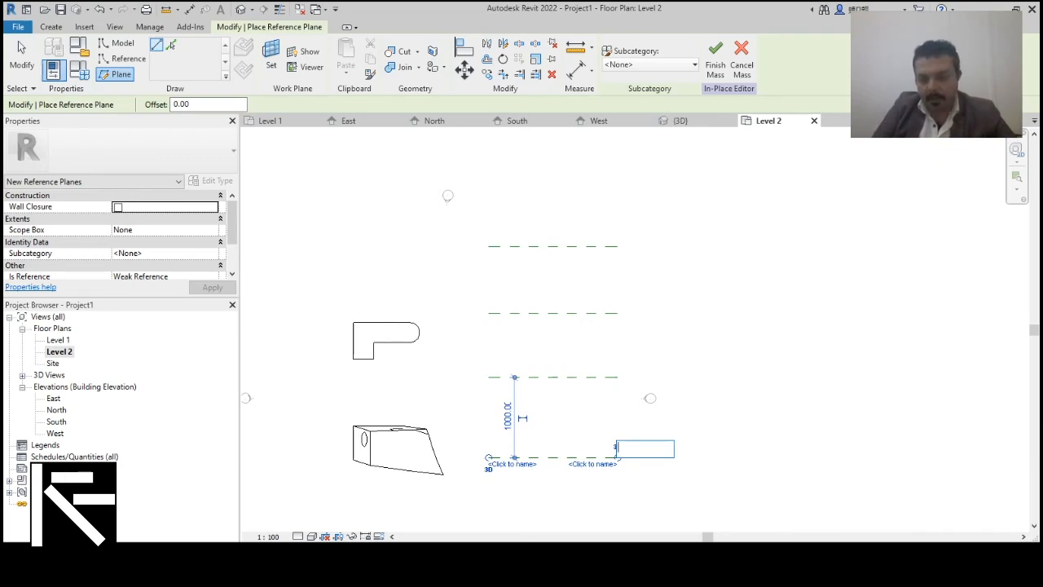
type("04Re")
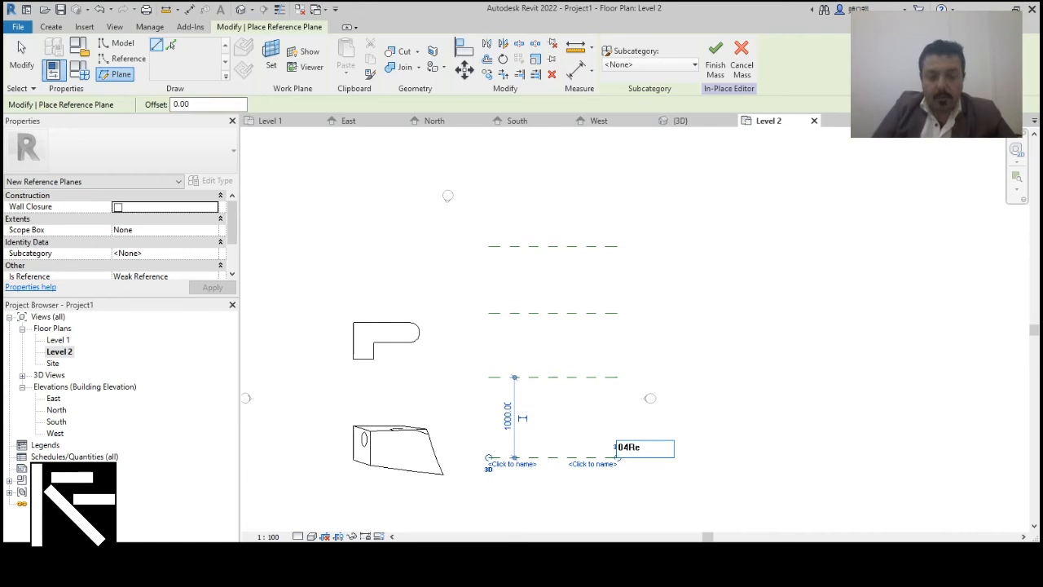
type("f")
key("Return")
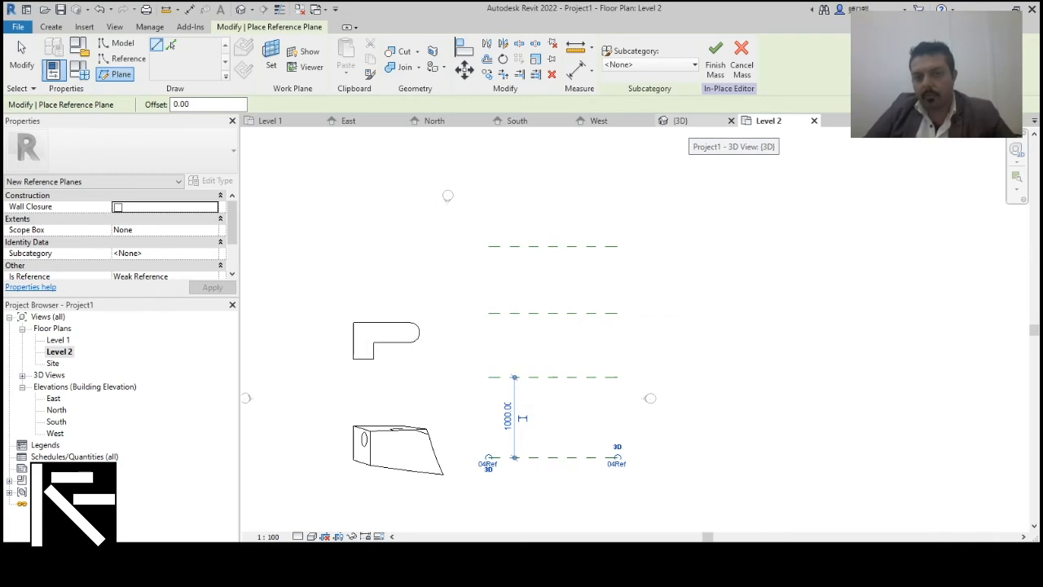
Step: Open the 3D view with the work plane shown and set reference plane 01Ref as the active work plane
left_click(680, 121)
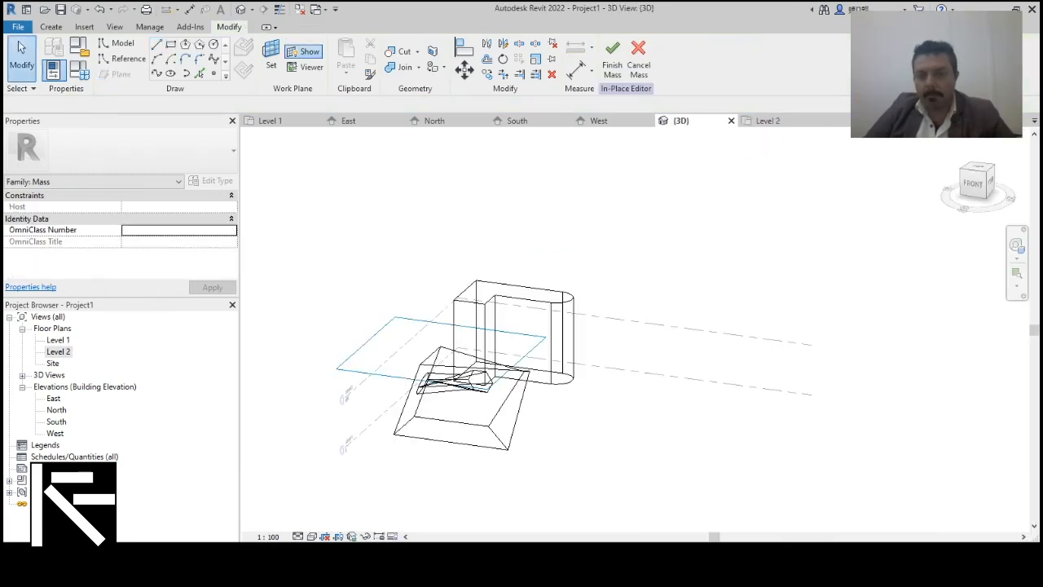
scroll(541, 362, "down", 2)
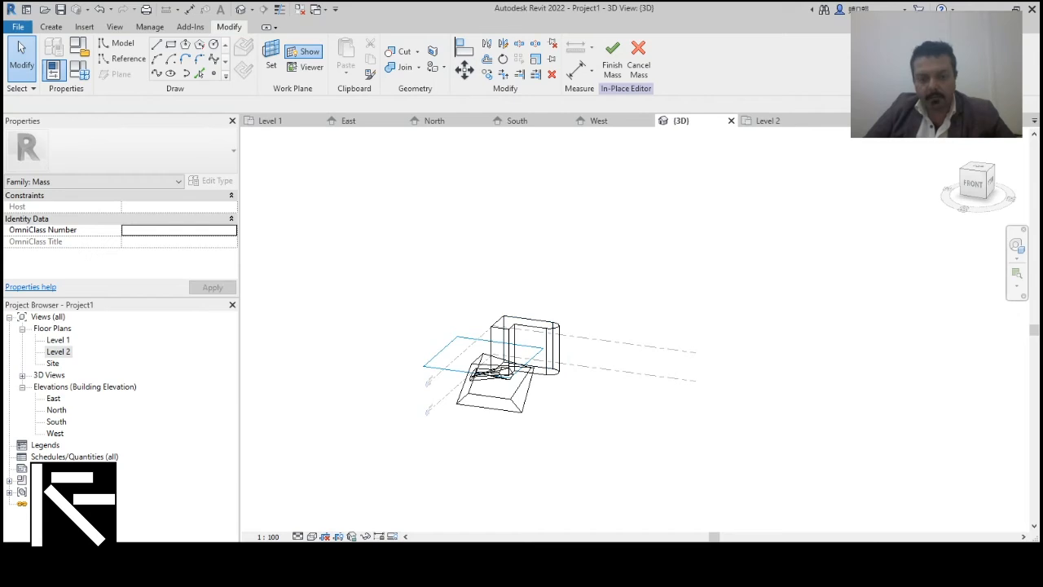
middle_click_drag(541, 362, 557, 363, "shift")
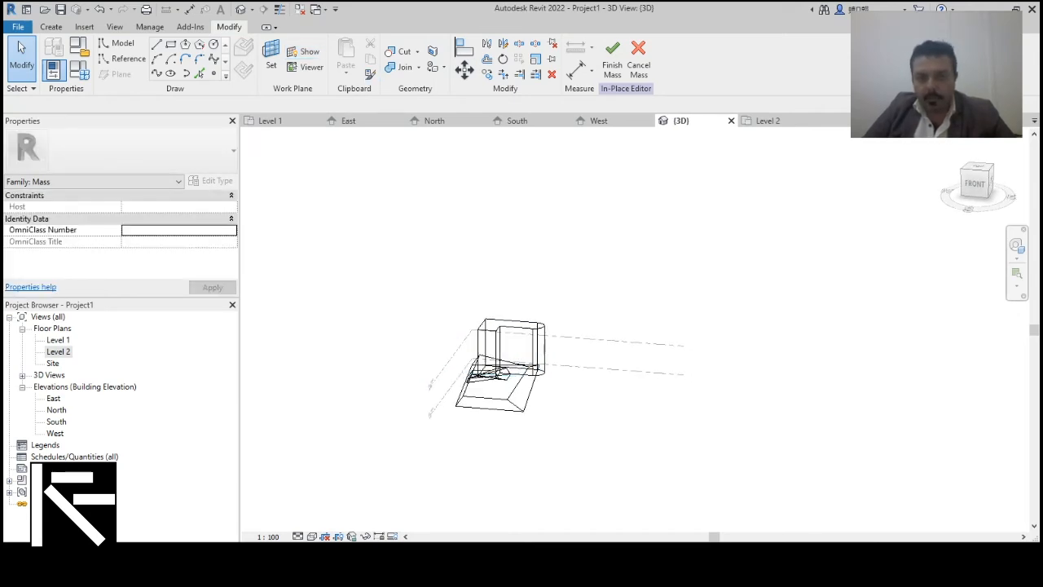
left_click(304, 51)
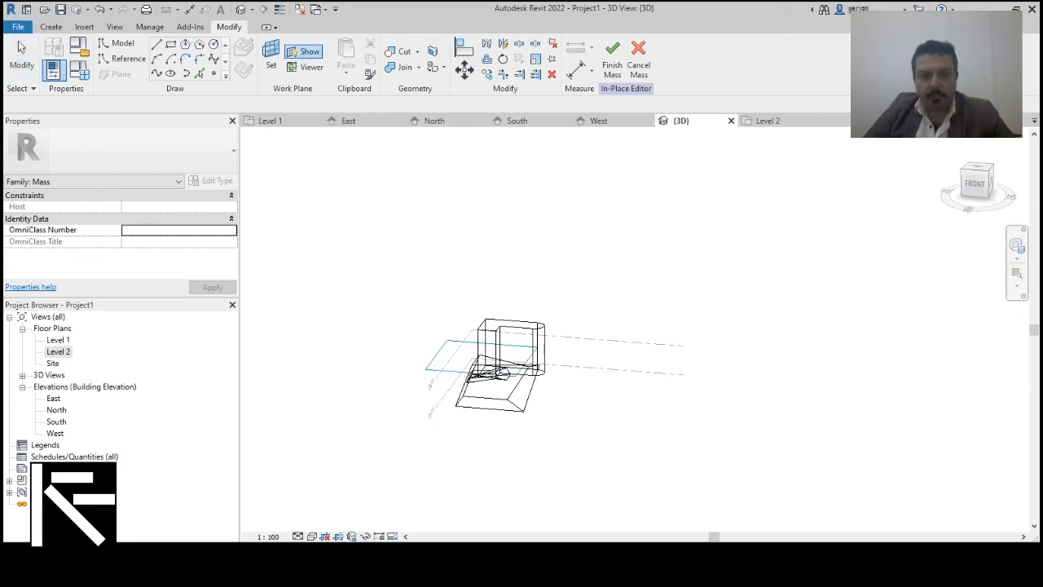
scroll(602, 374, "up", 3)
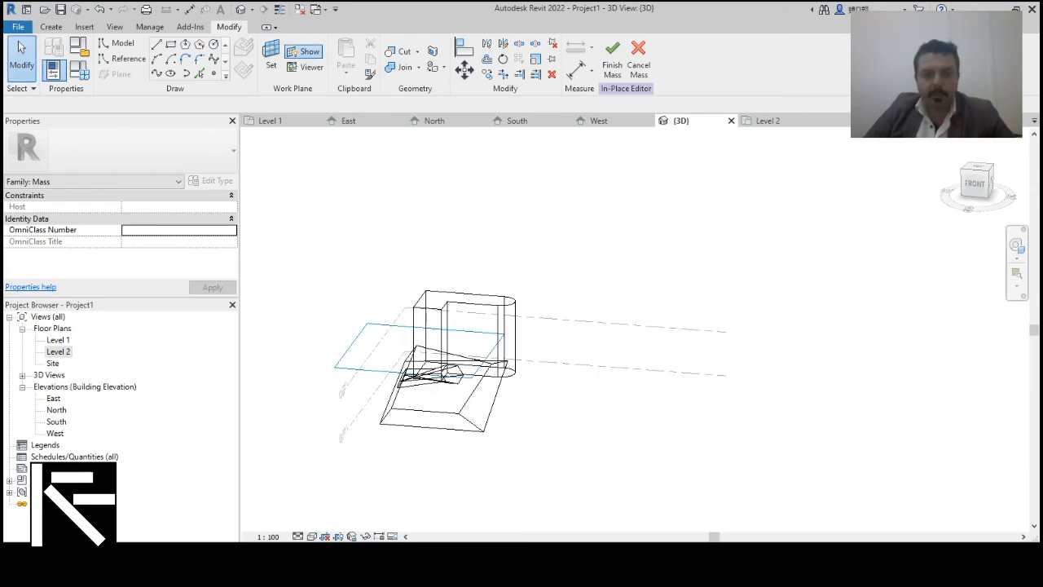
left_click(271, 57)
left_click(123, 105)
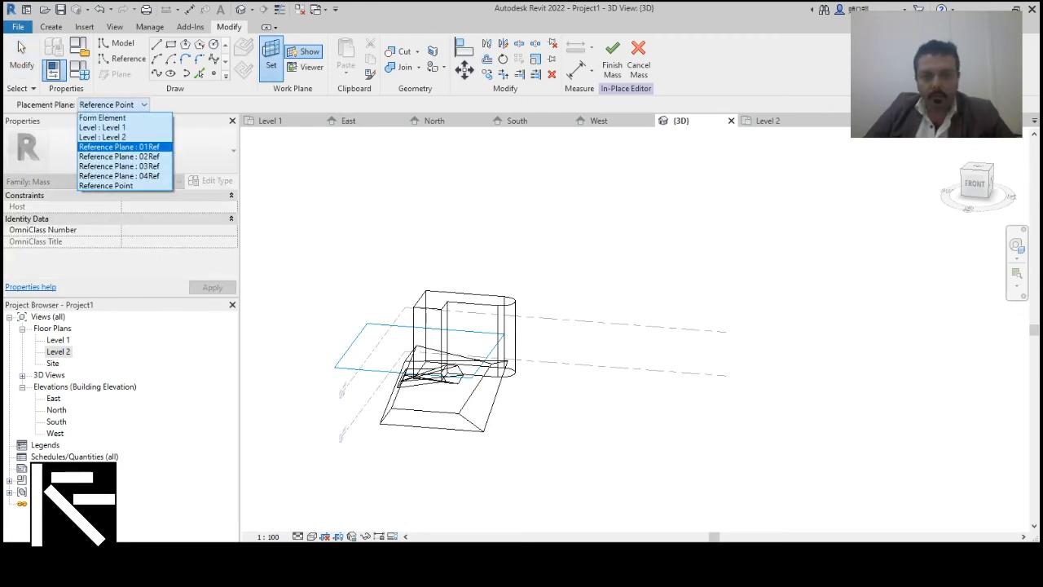
left_click(119, 146)
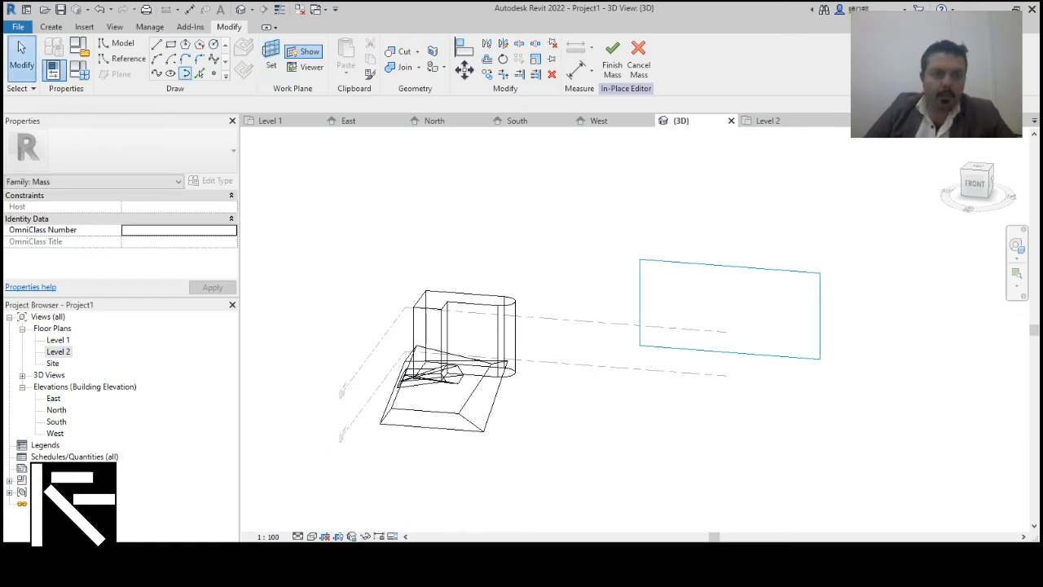
Step: Draw a wavy five-point spline across reference plane 01Ref, rising to a crest before dipping and rising again
left_click(157, 72)
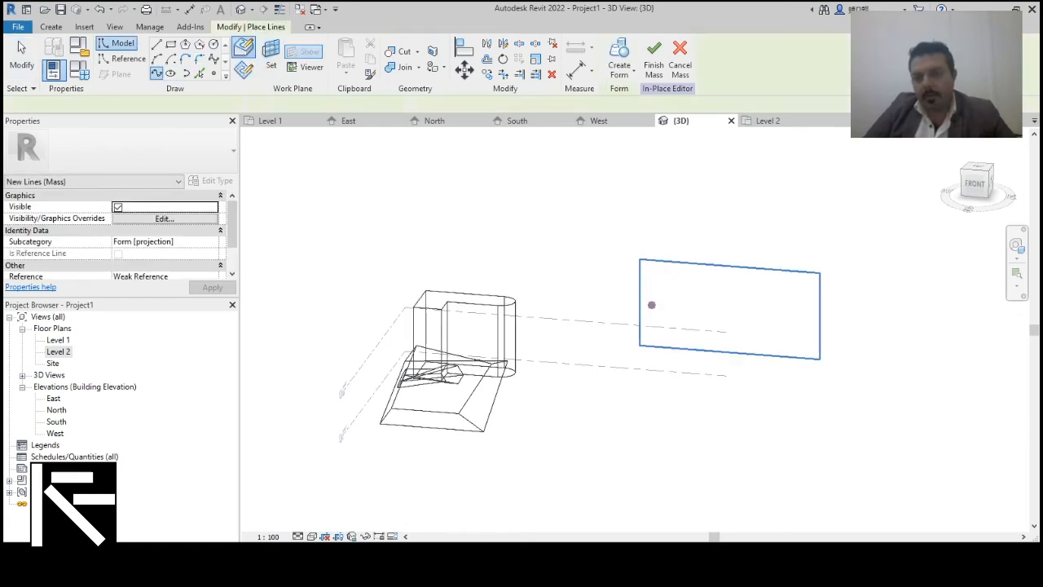
left_click(652, 305)
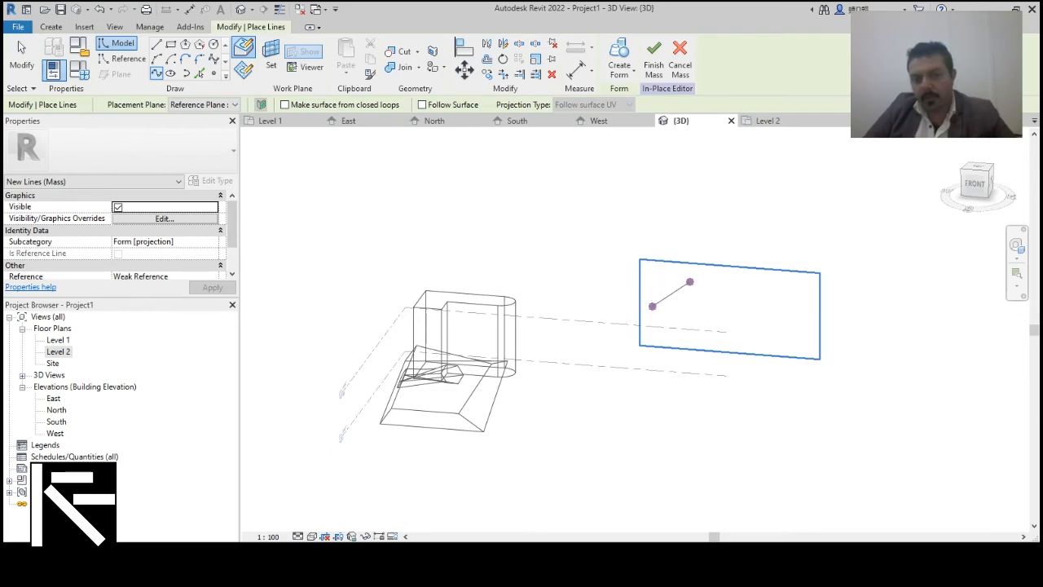
left_click(689, 282)
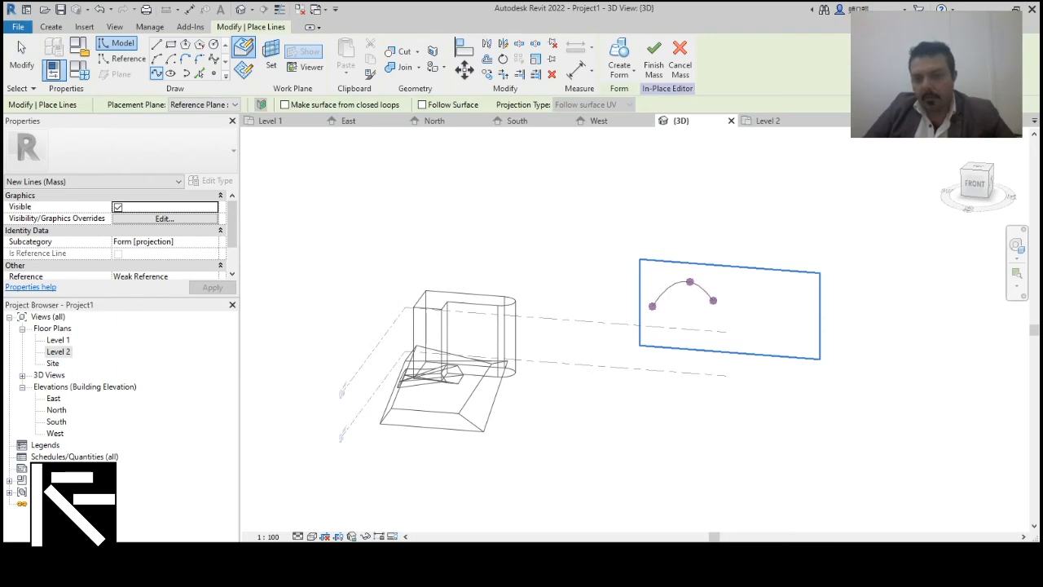
left_click(713, 300)
left_click(756, 320)
left_click(800, 289)
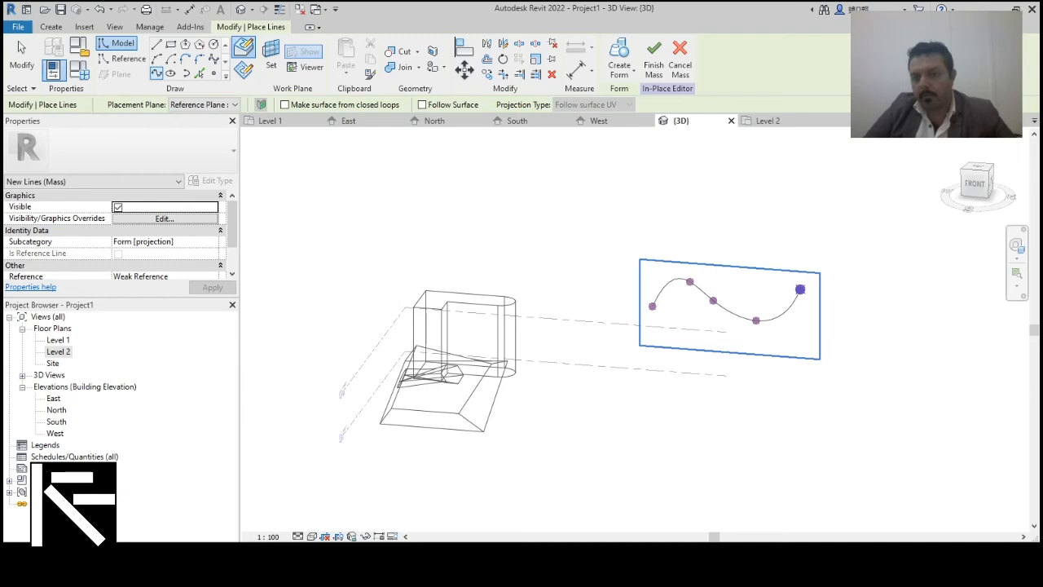
key("Escape")
key("Escape")
Step: Set reference plane 02Ref as the work plane and draw a chained zigzag profile of four straight segments across it
left_click(271, 56)
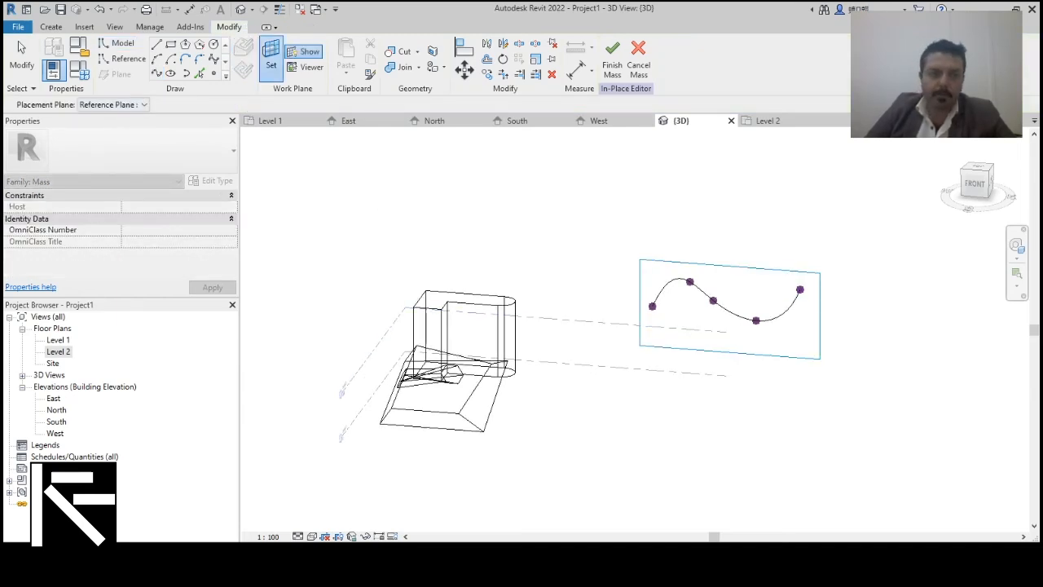
left_click(143, 104)
left_click(120, 156)
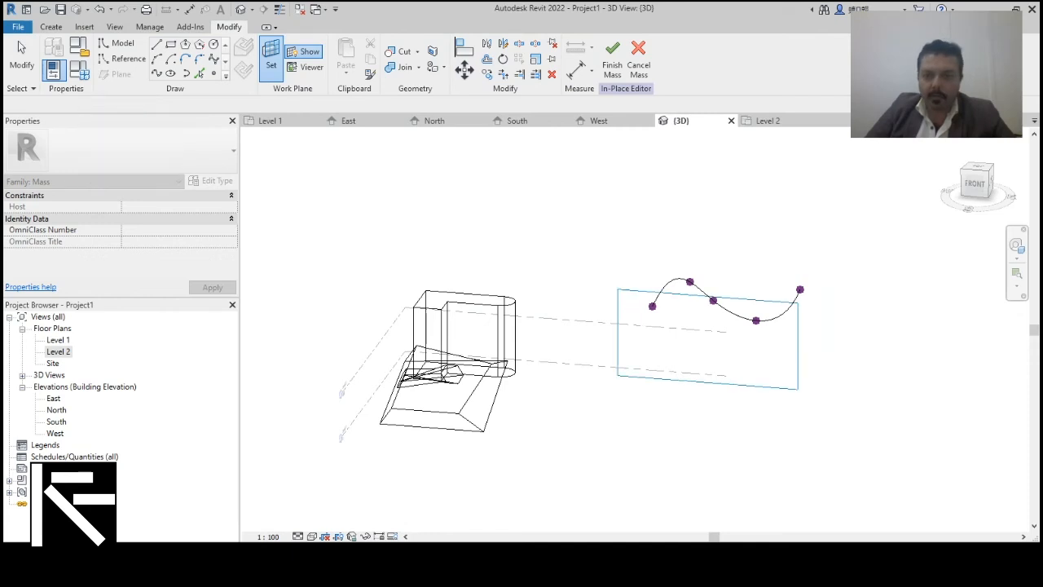
left_click(157, 73)
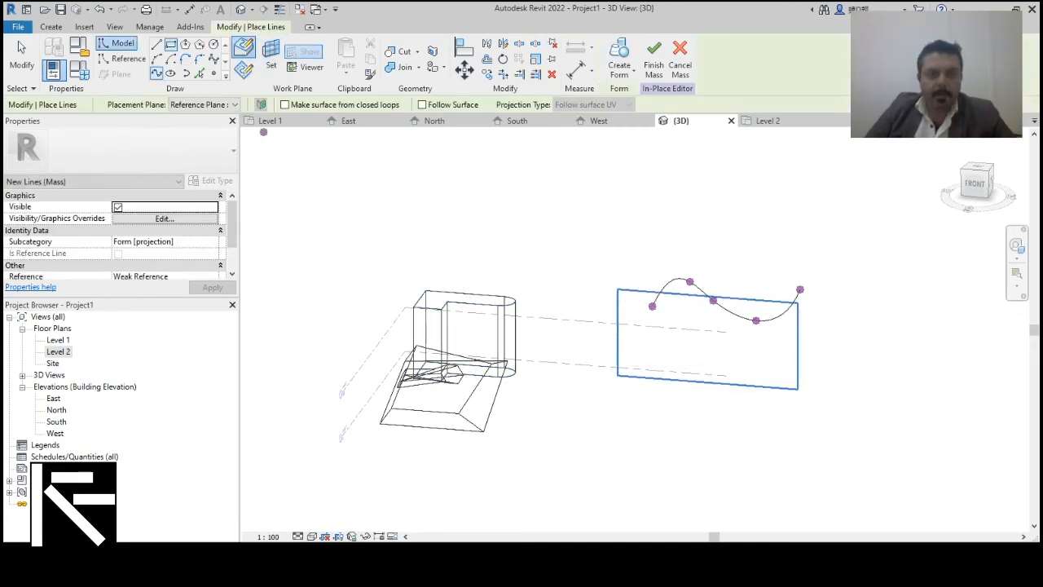
left_click(157, 44)
left_click(631, 337)
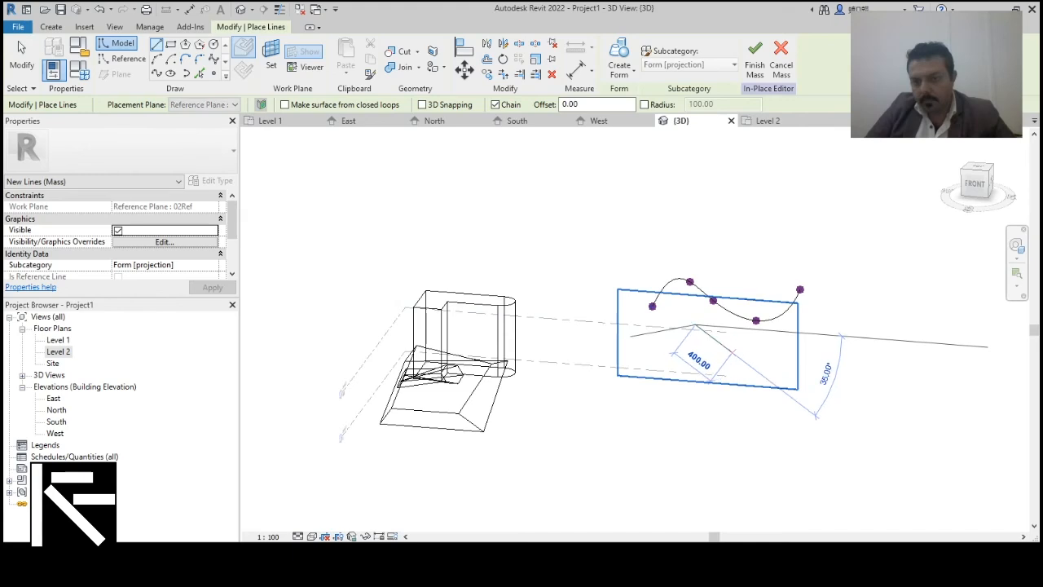
left_click(732, 352)
left_click(766, 355)
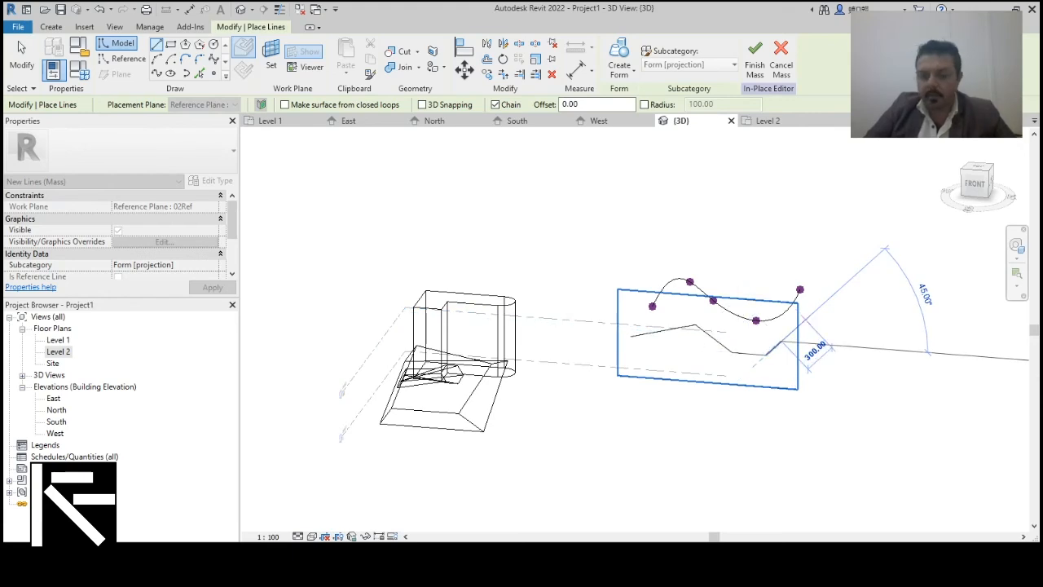
key("Escape")
key("Escape")
Step: Set reference plane 03Ref as the work plane and draw a downward-sagging start-end-radius arc across it with a radius of about 1200
left_click(271, 57)
scroll(618, 351, "down", 2)
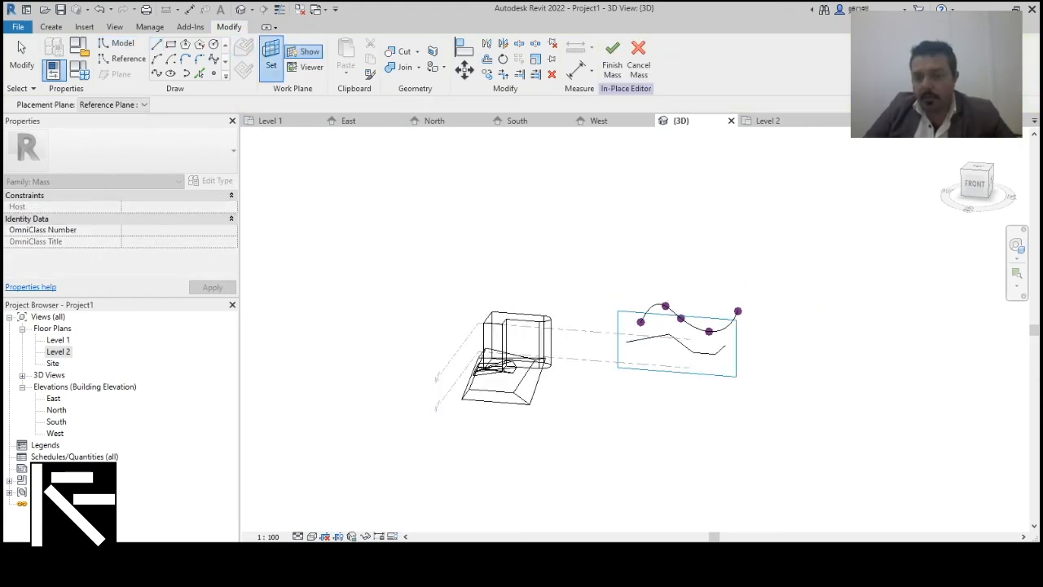
left_click(112, 104)
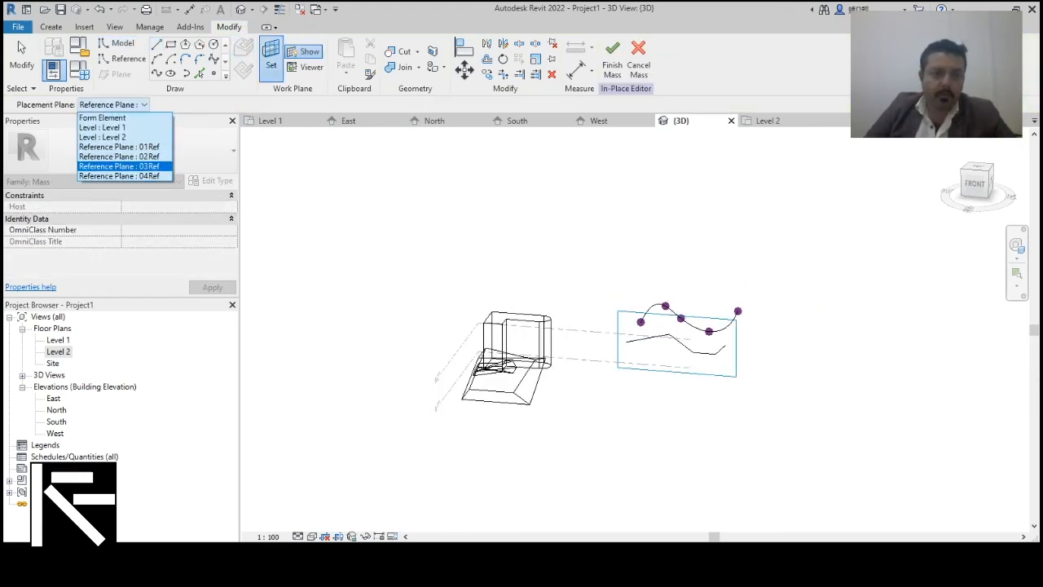
left_click(119, 165)
left_click(185, 74)
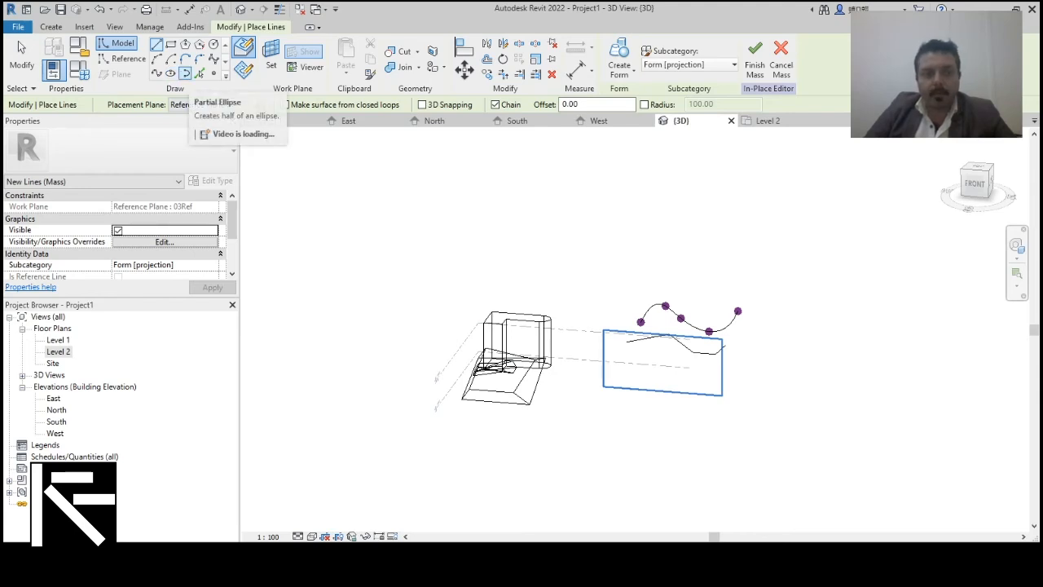
left_click(156, 74)
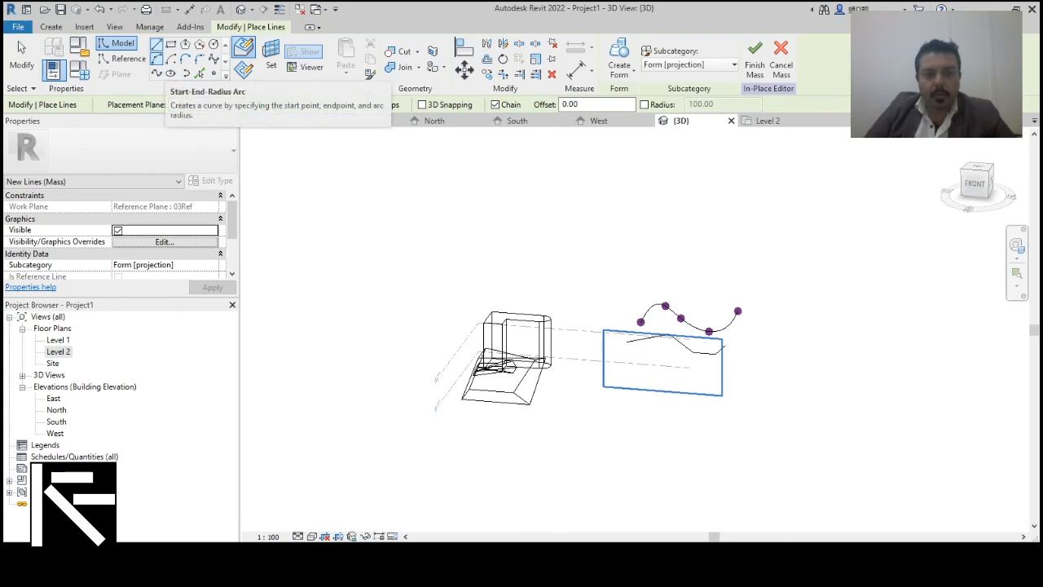
scroll(627, 368, "up", 2)
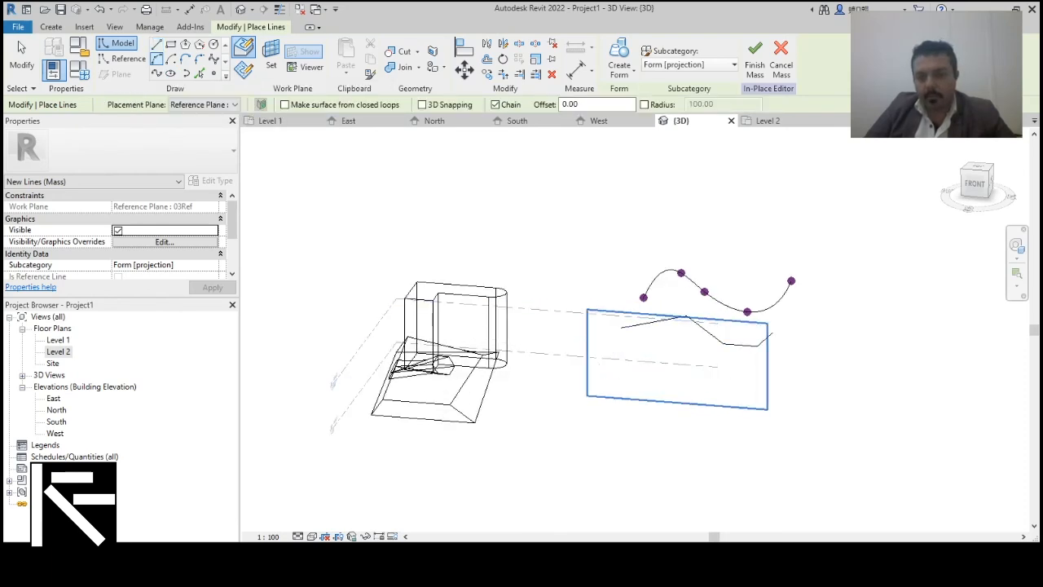
left_click(609, 343)
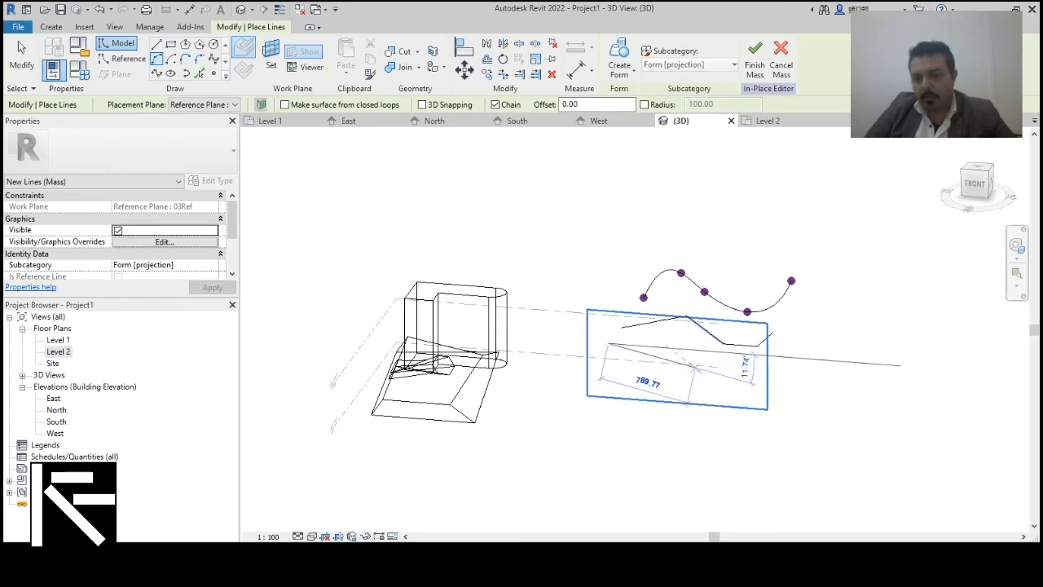
left_click(756, 354)
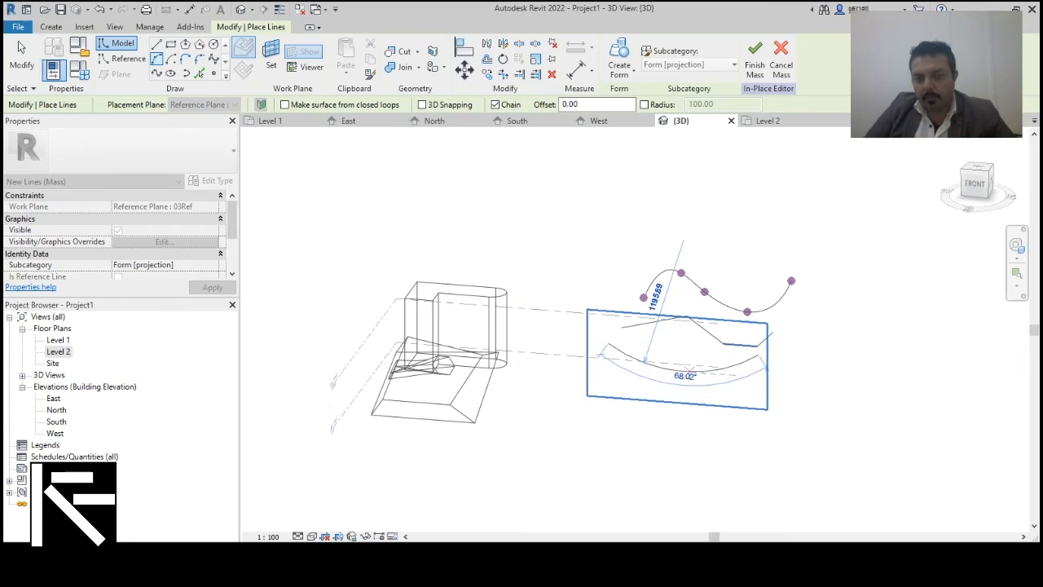
left_click(716, 370)
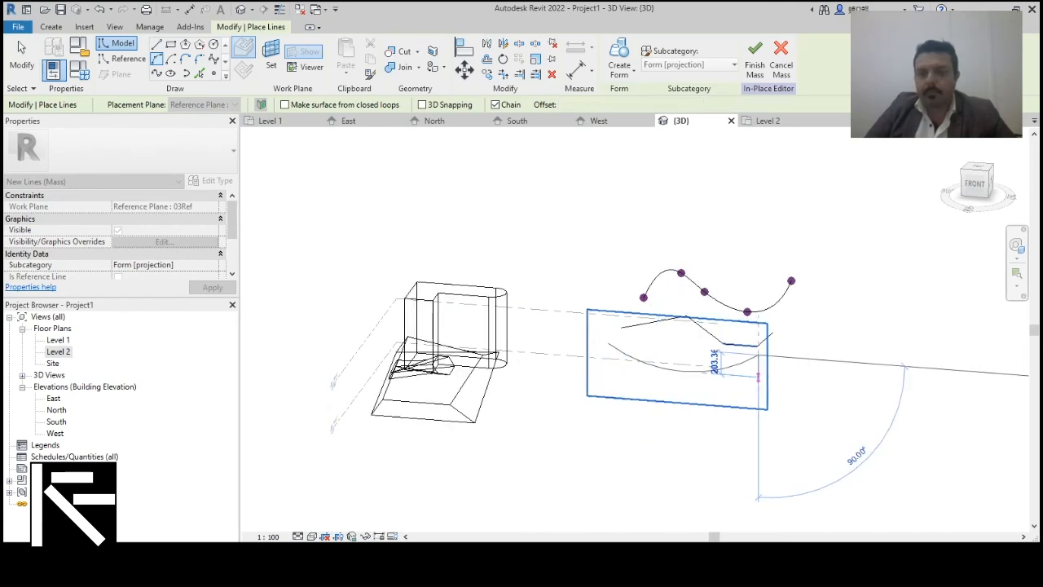
scroll(704, 374, "down", 2)
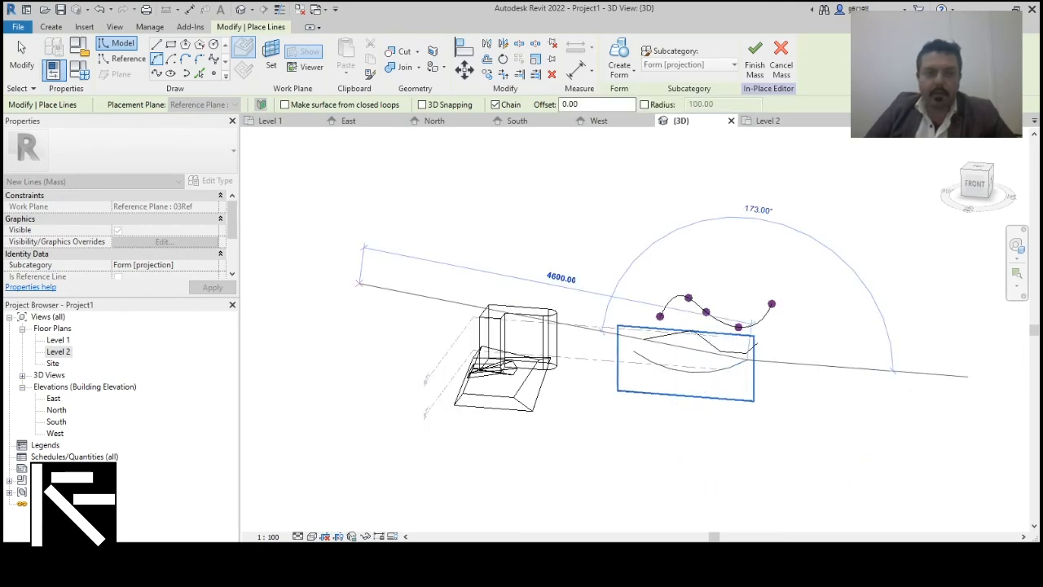
key("Escape")
key("Escape")
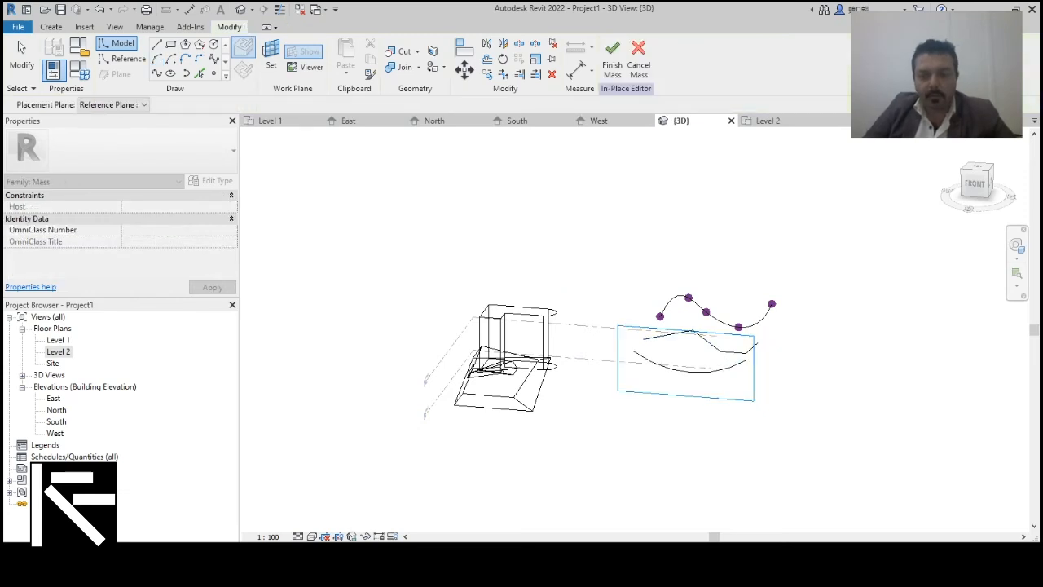
Step: Set reference plane 04Ref as the work plane and draw a five-point spline that dips, rises to a crest and falls again
left_click(113, 104)
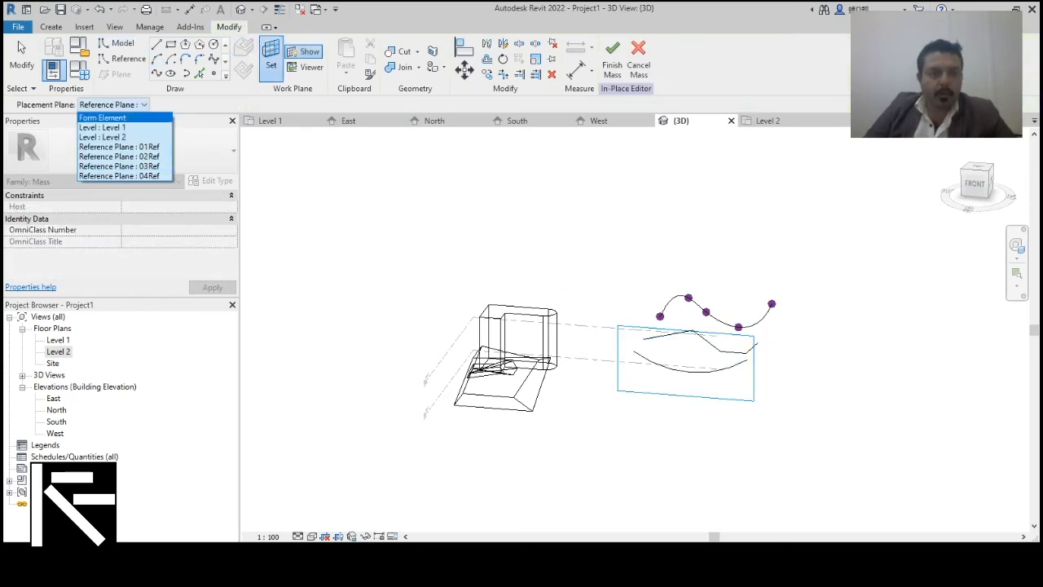
left_click(122, 176)
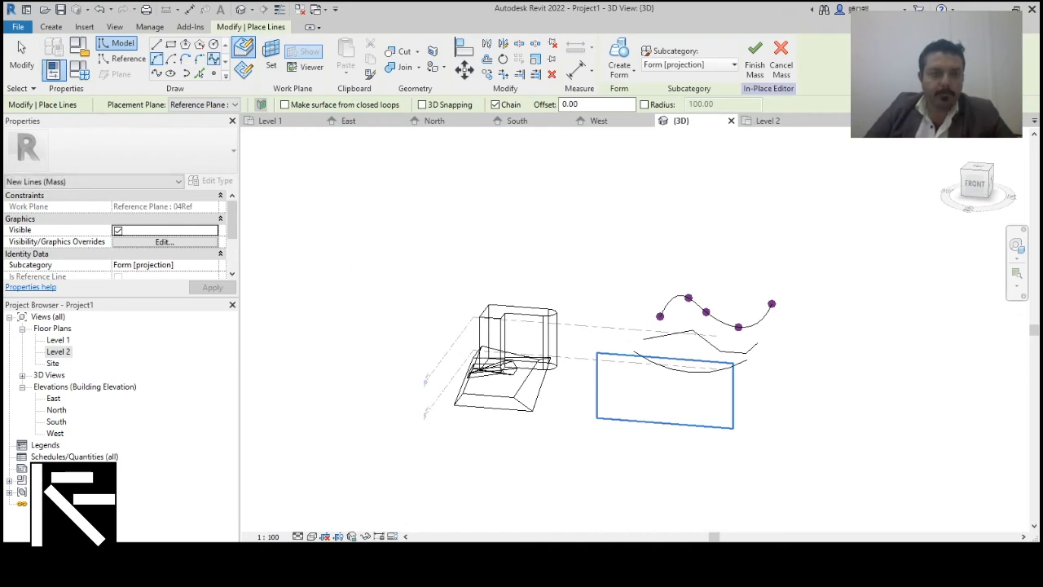
left_click(157, 73)
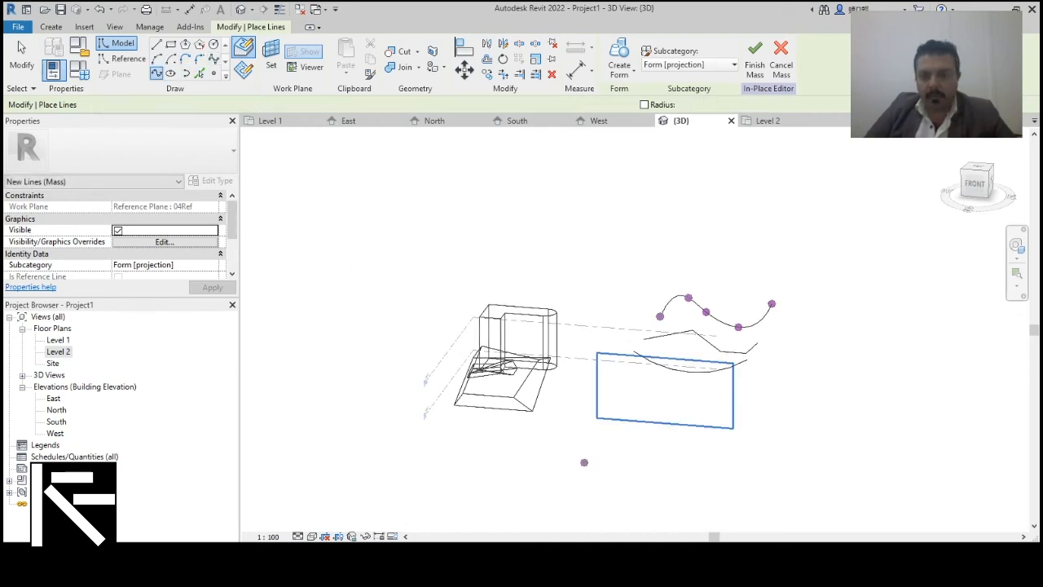
left_click(610, 366)
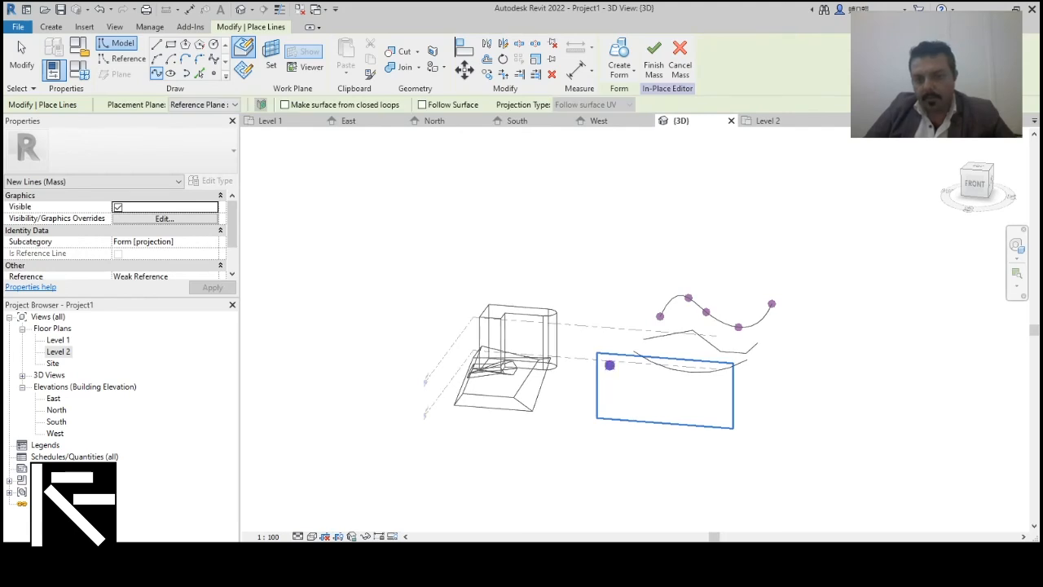
left_click(637, 388)
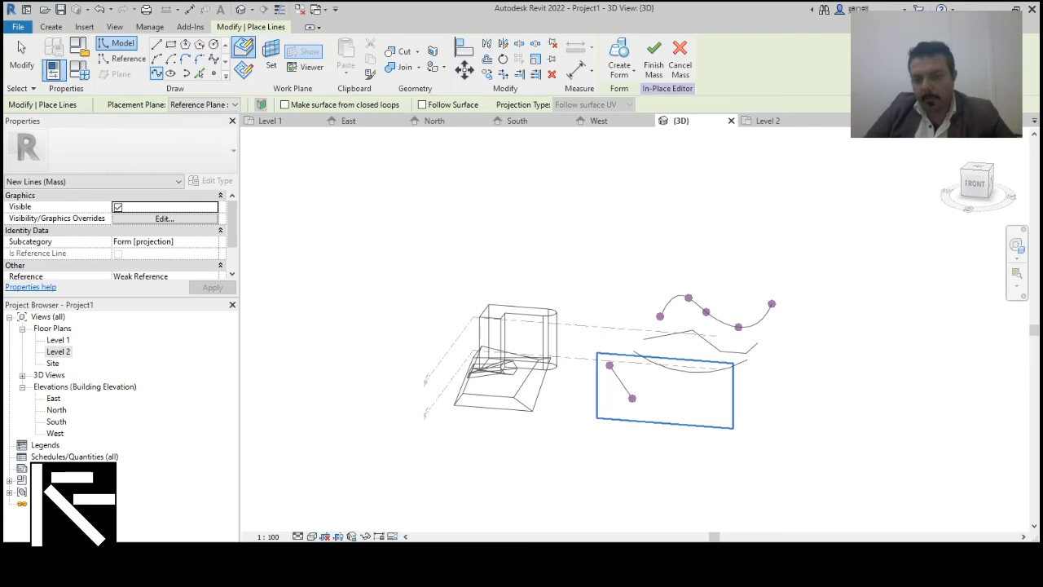
left_click(633, 397)
left_click(663, 377)
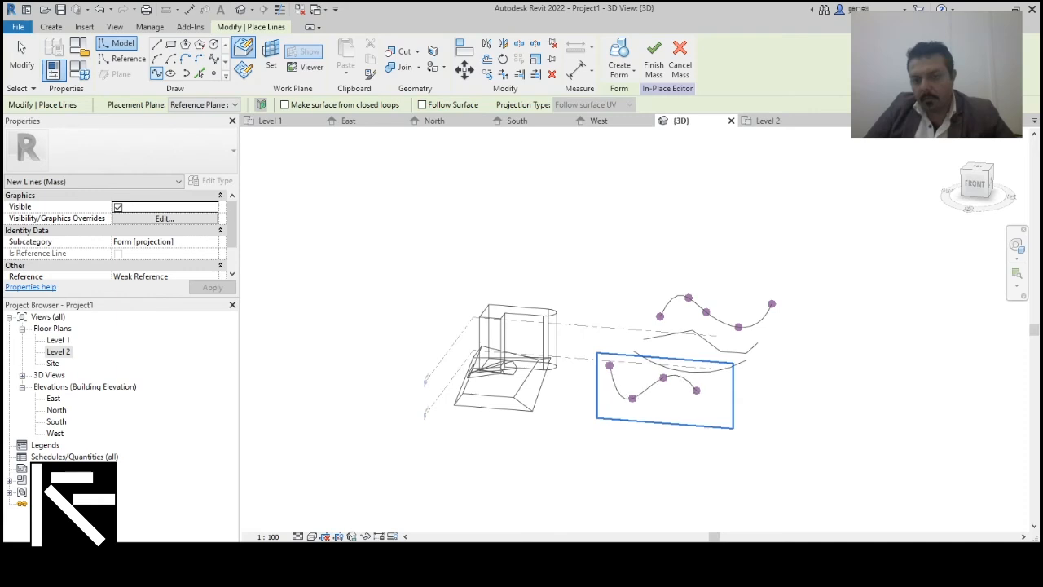
left_click(695, 391)
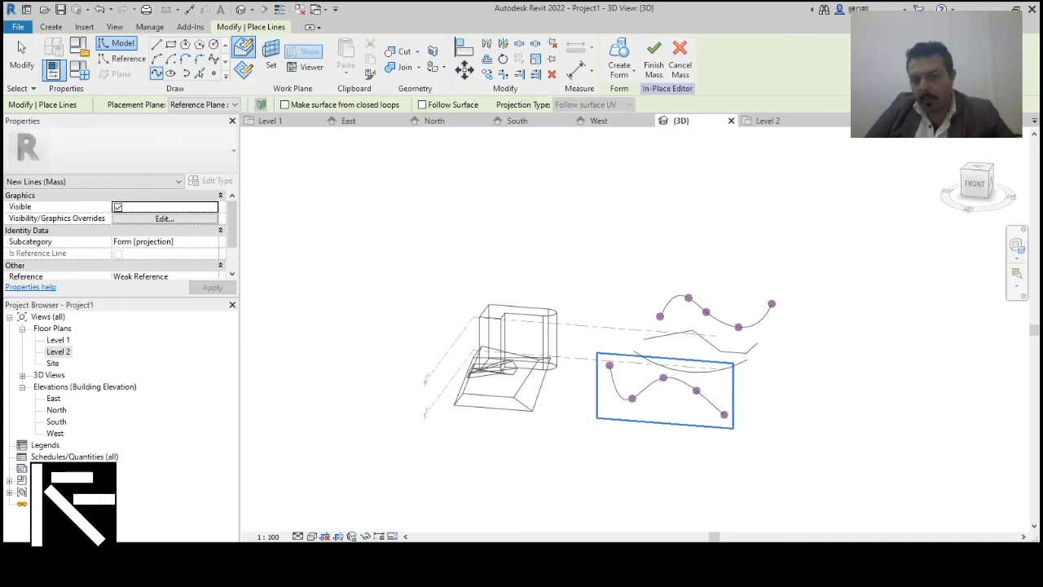
left_click(724, 415)
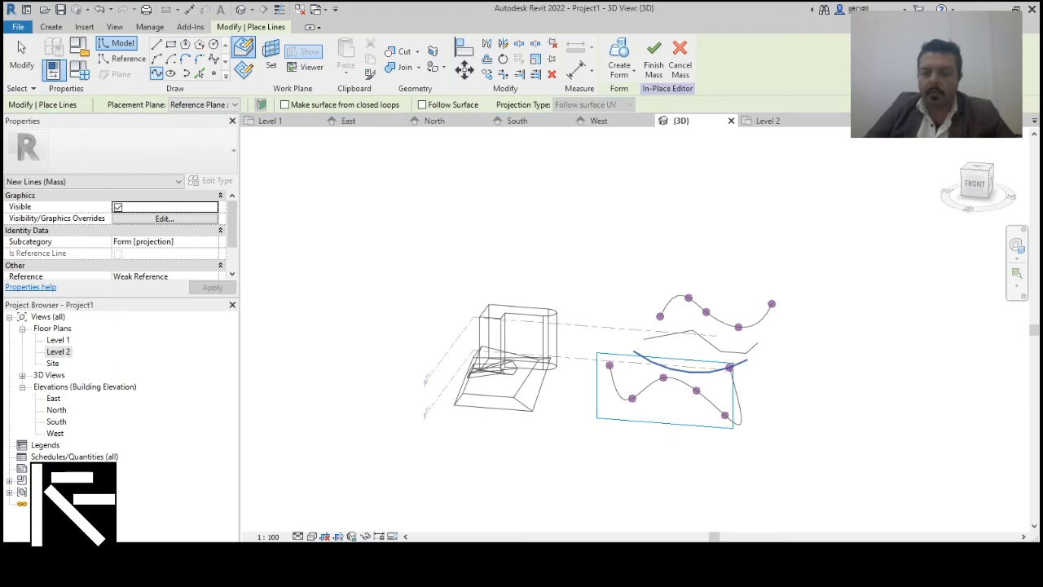
key("Escape")
key("Escape")
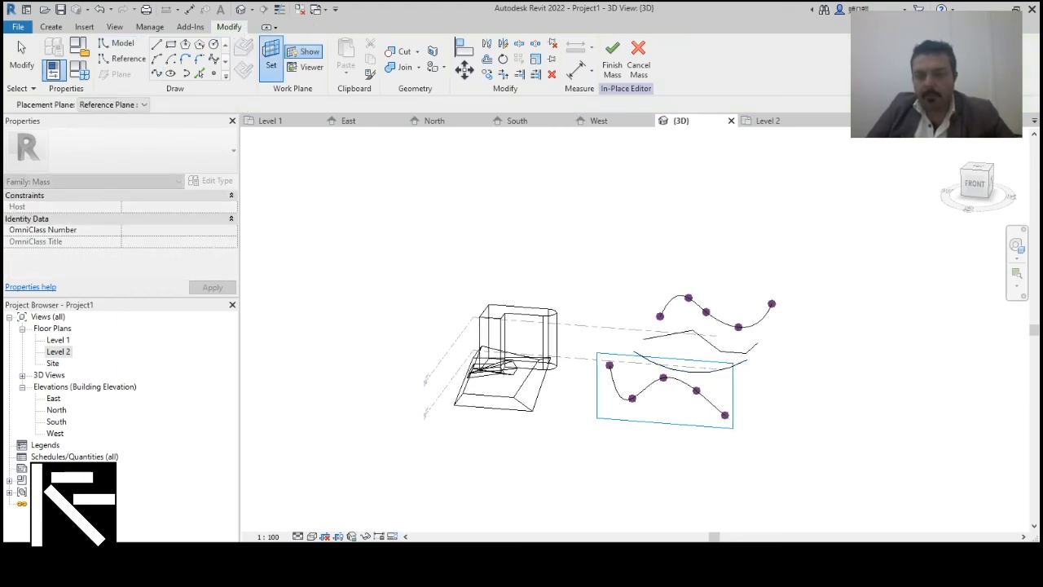
Step: Try to create a form from the four profiles drawn on reference planes 01Ref, 02Ref, 03Ref and 04Ref
middle_click_drag(692, 391, 623, 394, "shift")
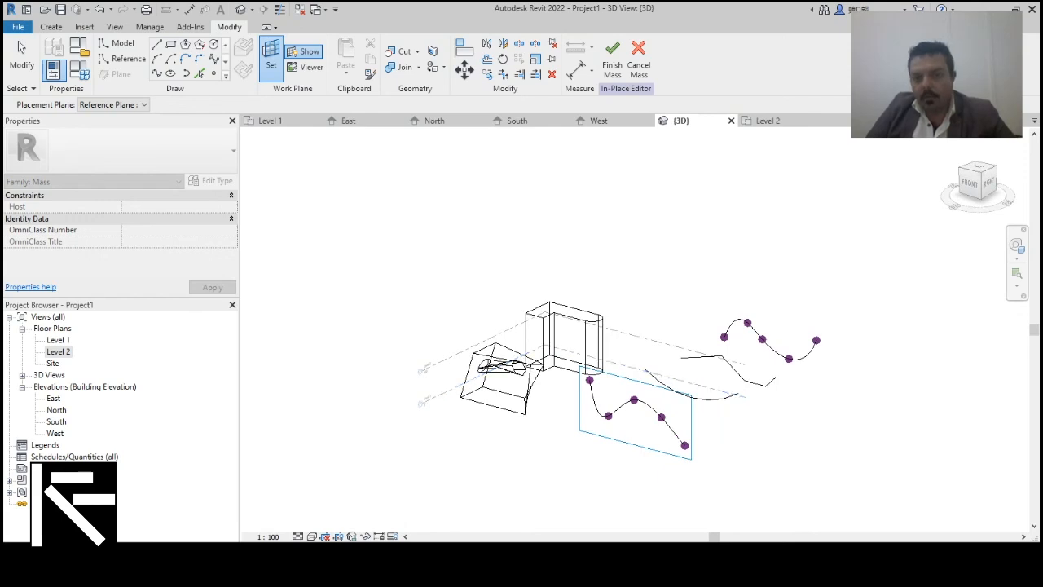
key("Escape")
key("Escape")
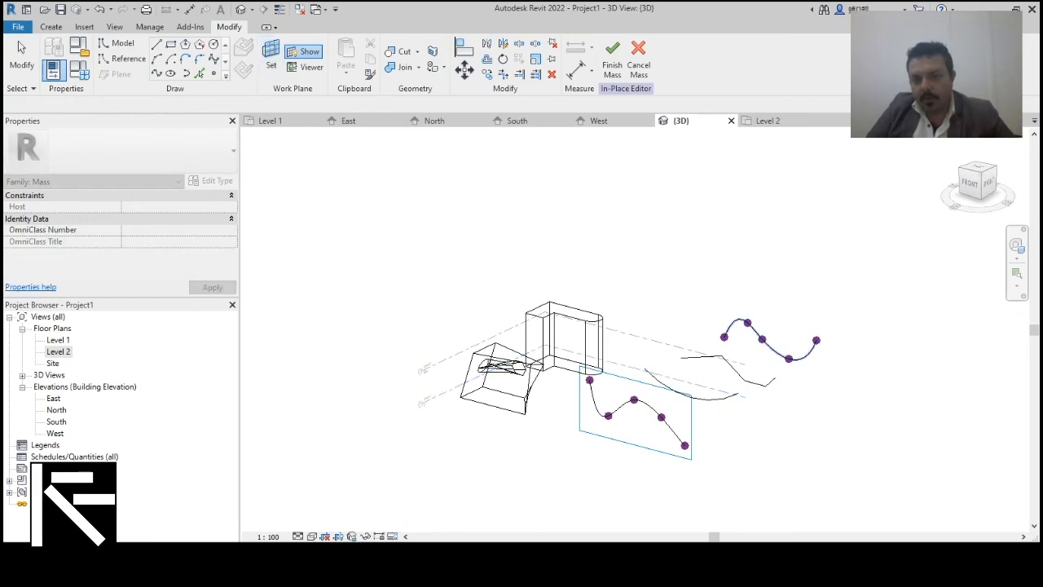
left_click(774, 351)
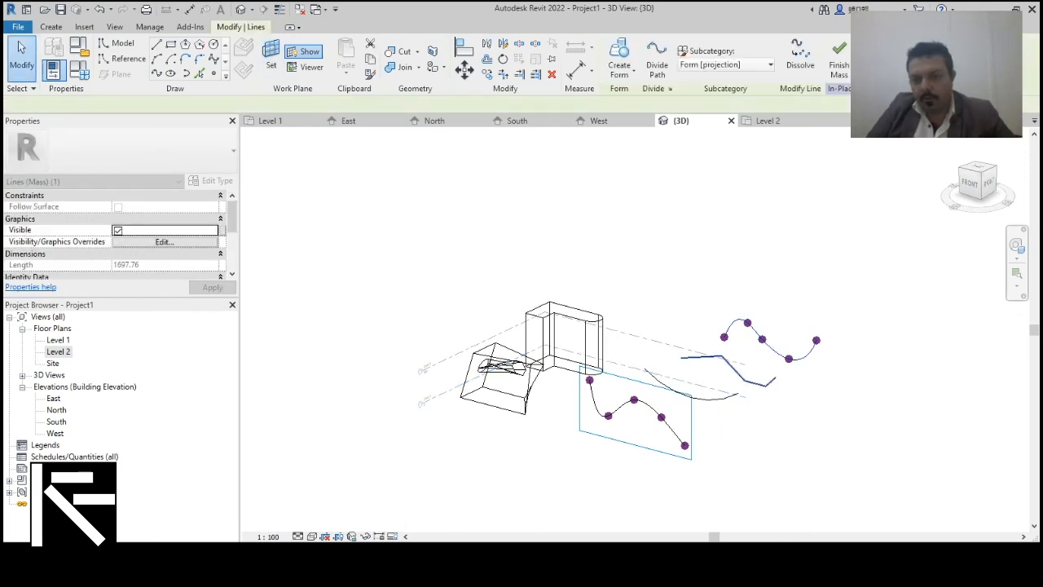
left_click(734, 368, "ctrl")
left_click(708, 398, "ctrl")
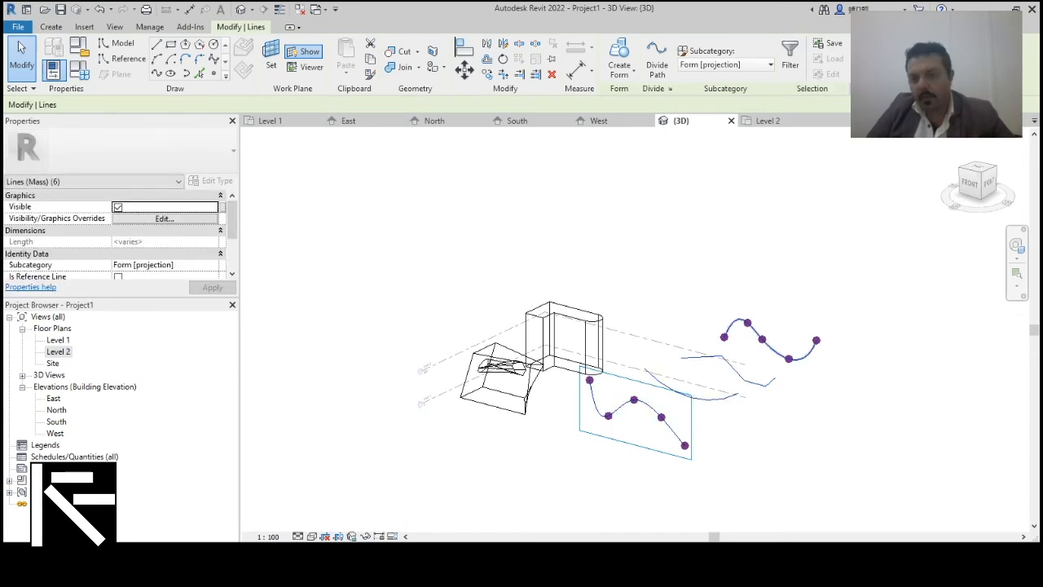
left_click(802, 351, "ctrl")
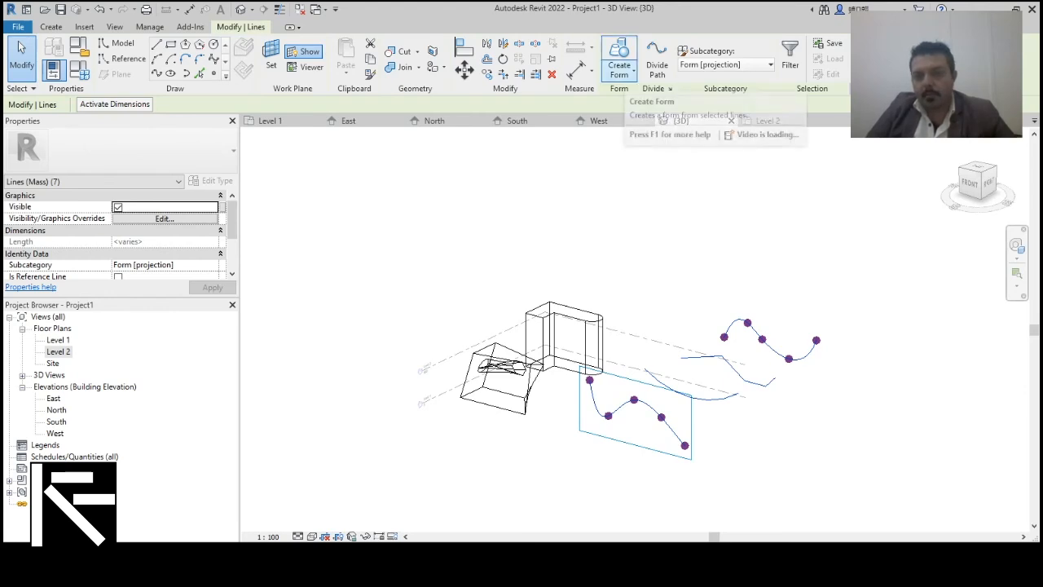
left_click(619, 67)
left_click(636, 96)
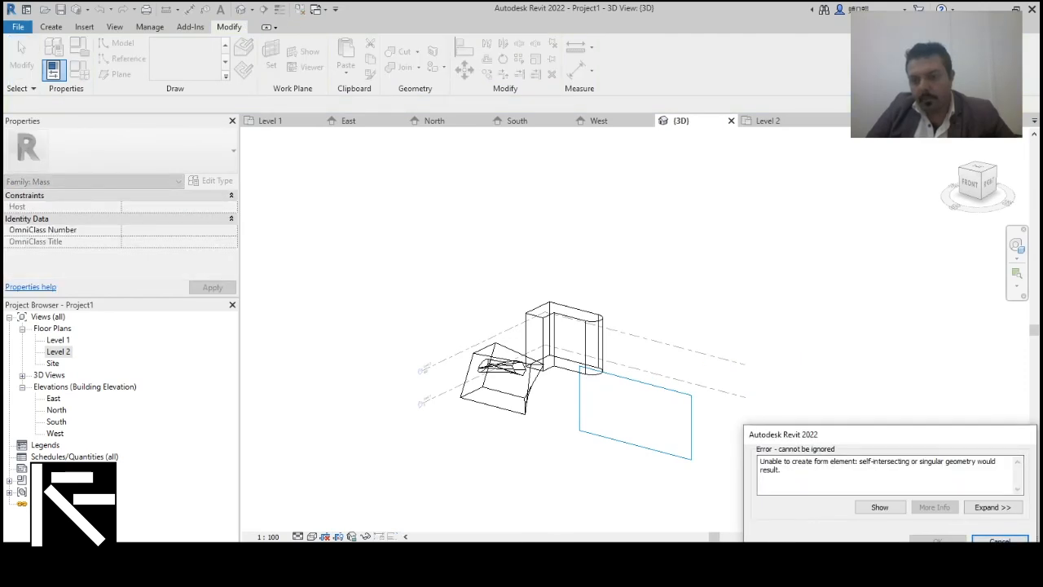
Step: Inspect the elements listed in the form creation error, try to show them in a view, and cancel the operation
left_click(880, 507)
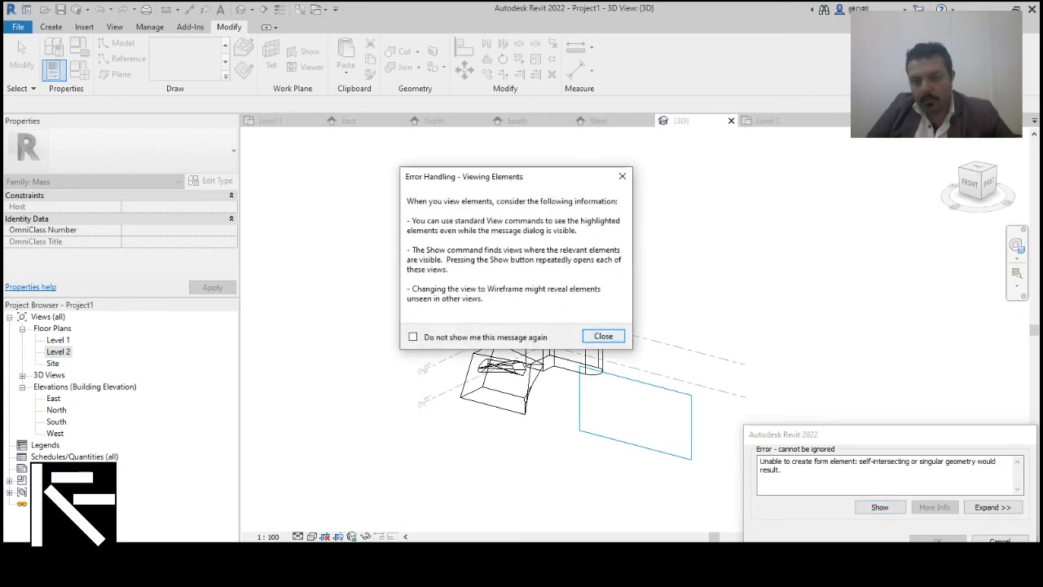
key("Return")
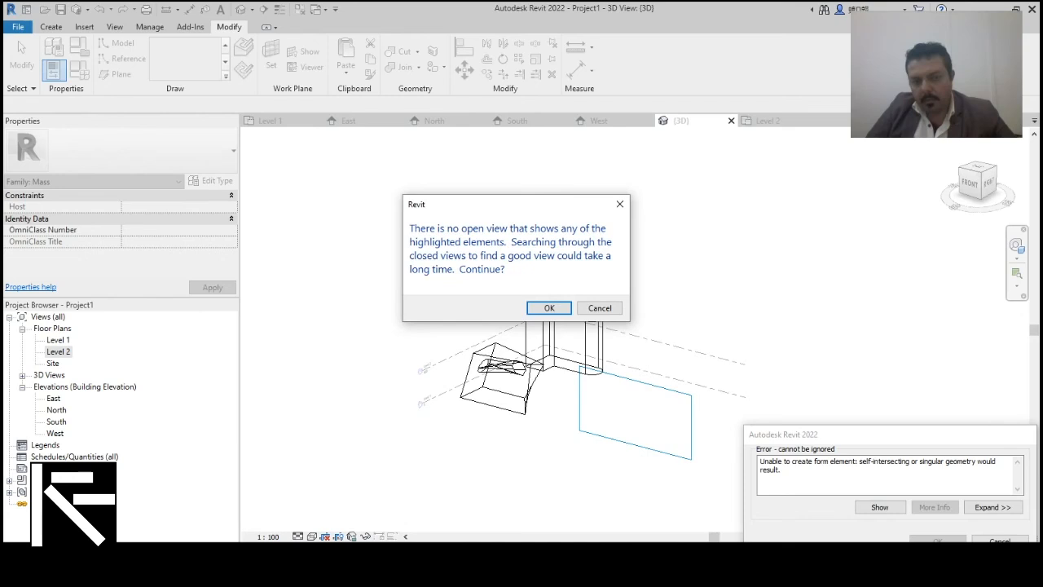
key("Return")
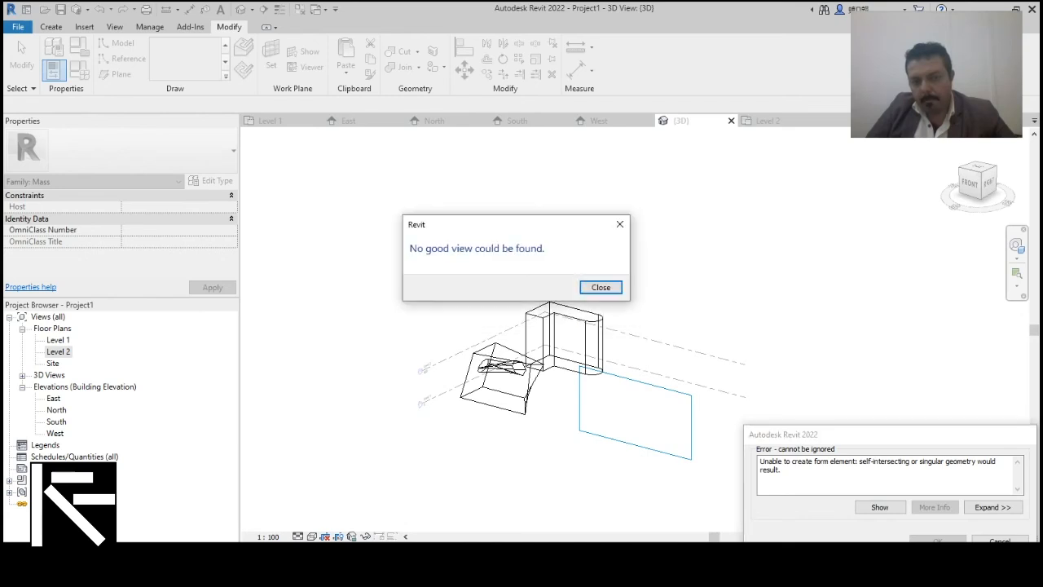
key("Return")
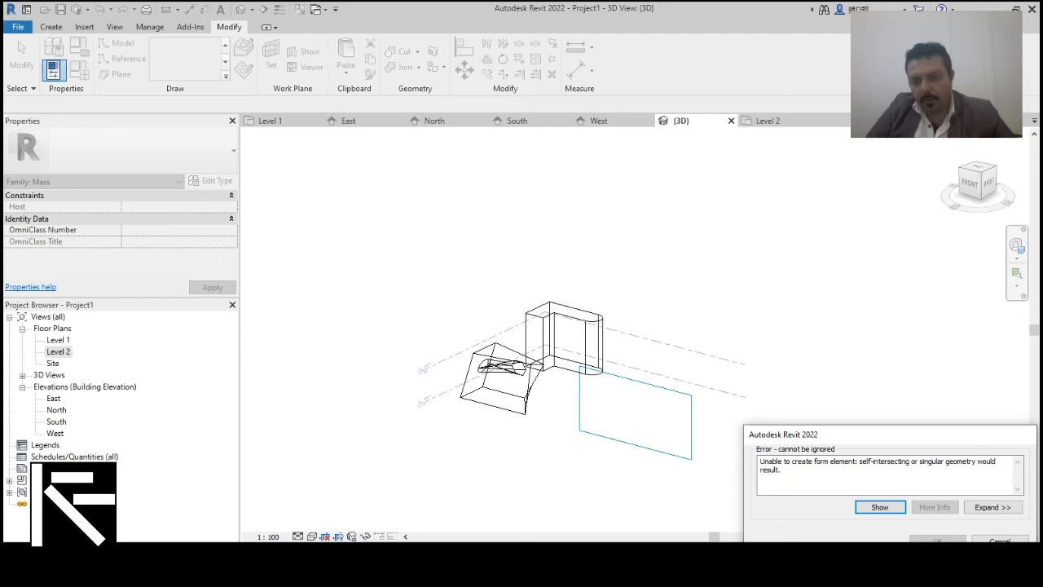
left_click(992, 507)
left_click(779, 323)
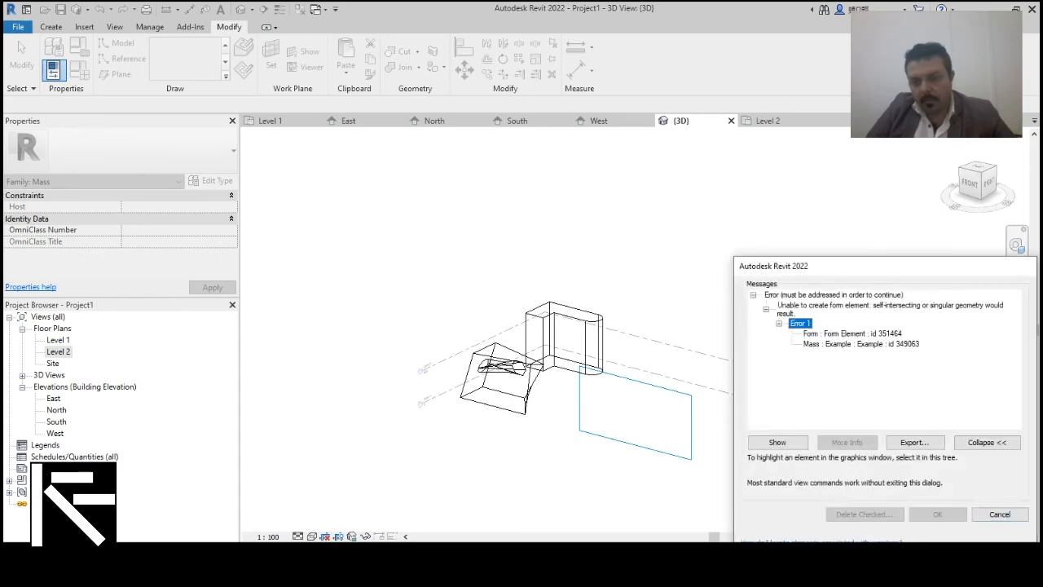
left_click(861, 343)
left_click(851, 333)
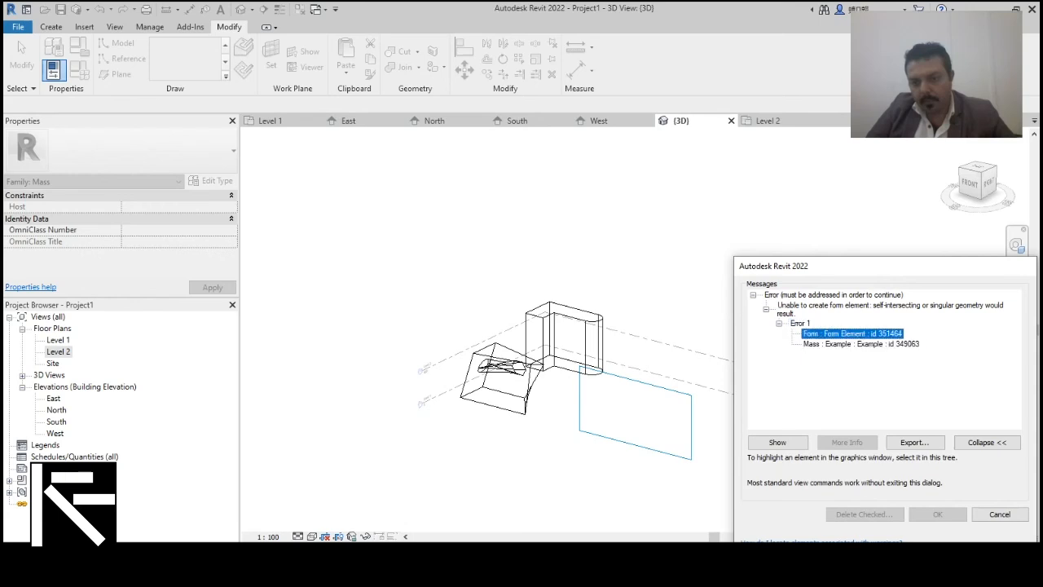
left_click(778, 442)
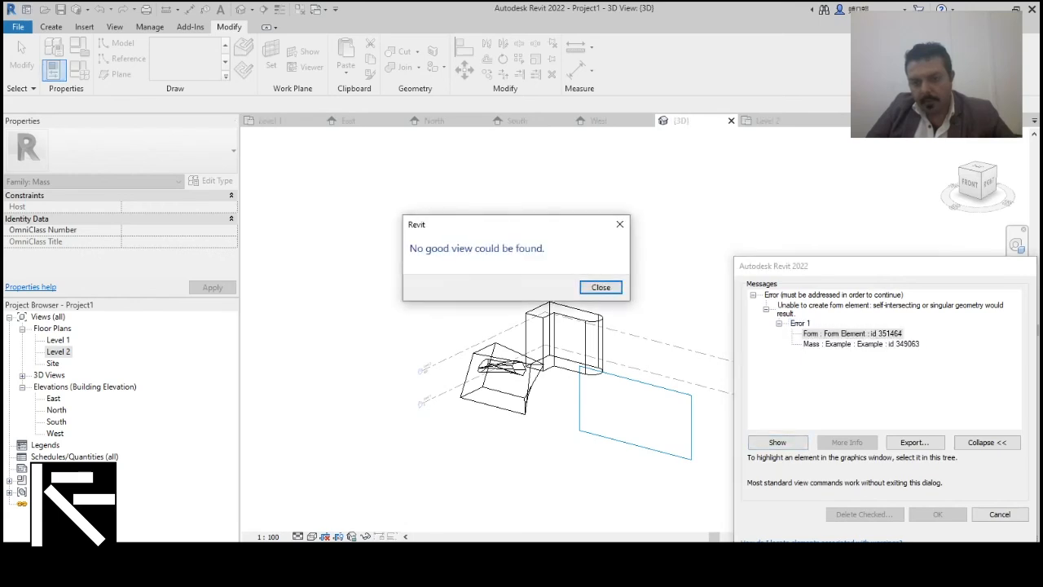
key("Return")
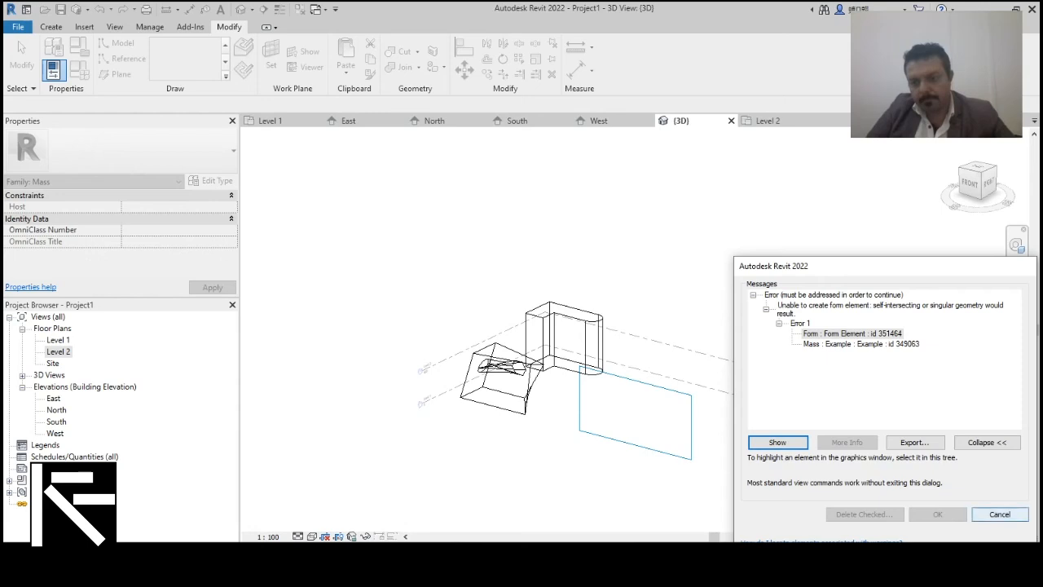
key("Escape")
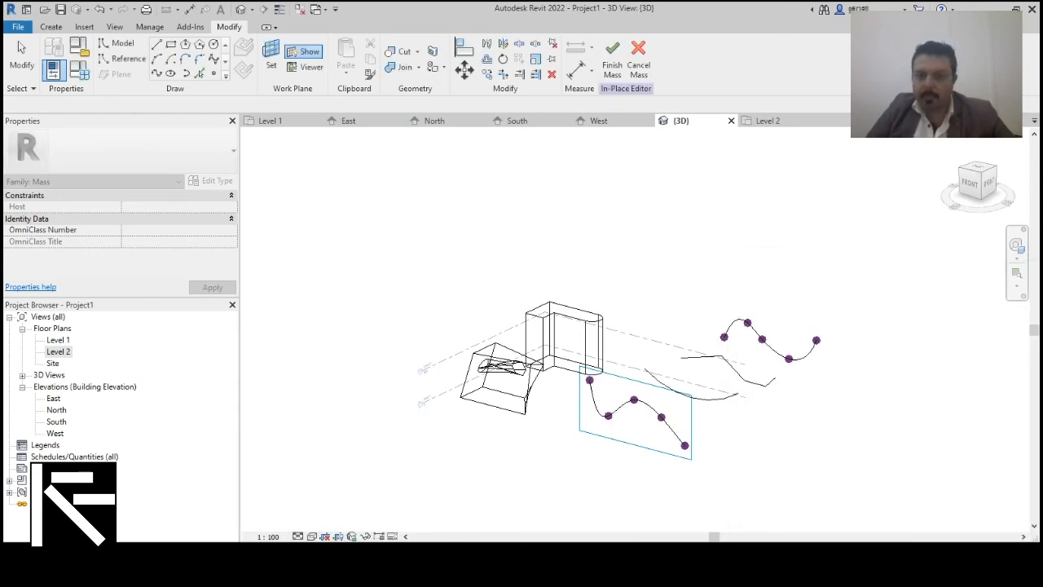
Step: Create a form from the 01Ref spline, 03Ref arc and 04Ref spline without the zigzag, inspect it, and undo it
left_click(682, 445)
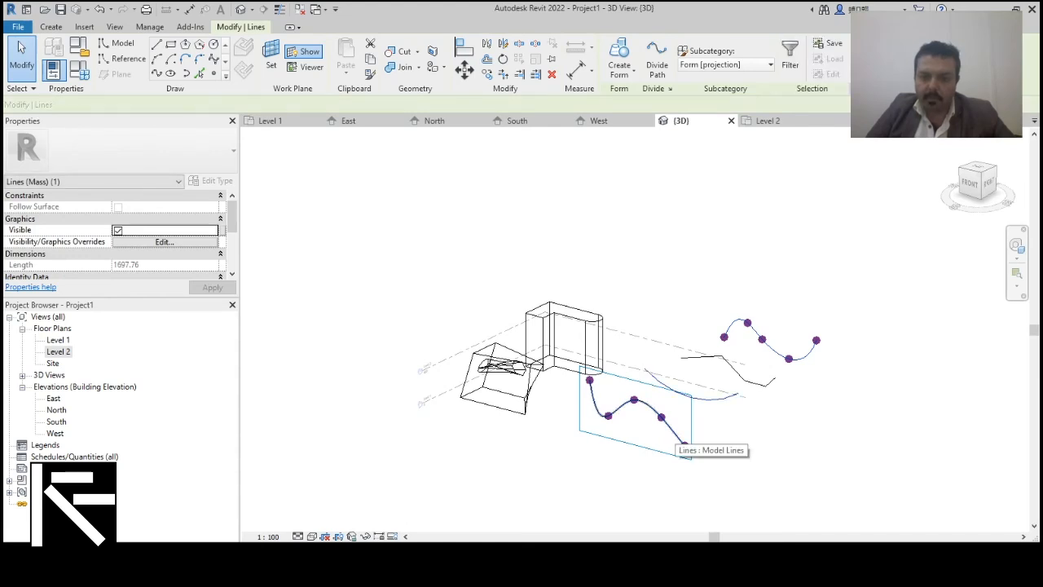
left_click(692, 397, "ctrl")
left_click(644, 403, "ctrl")
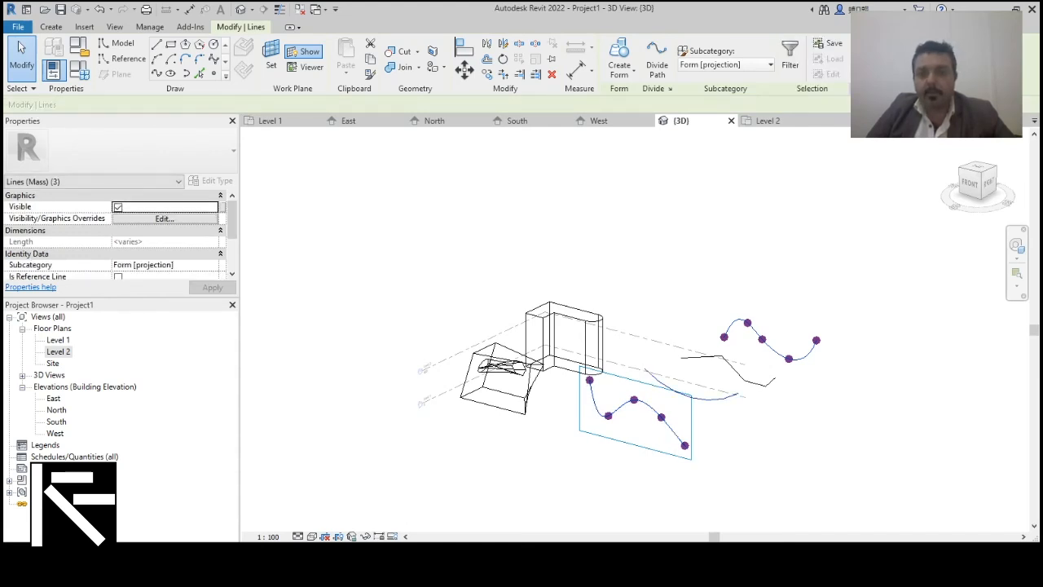
left_click(620, 72)
left_click(640, 95)
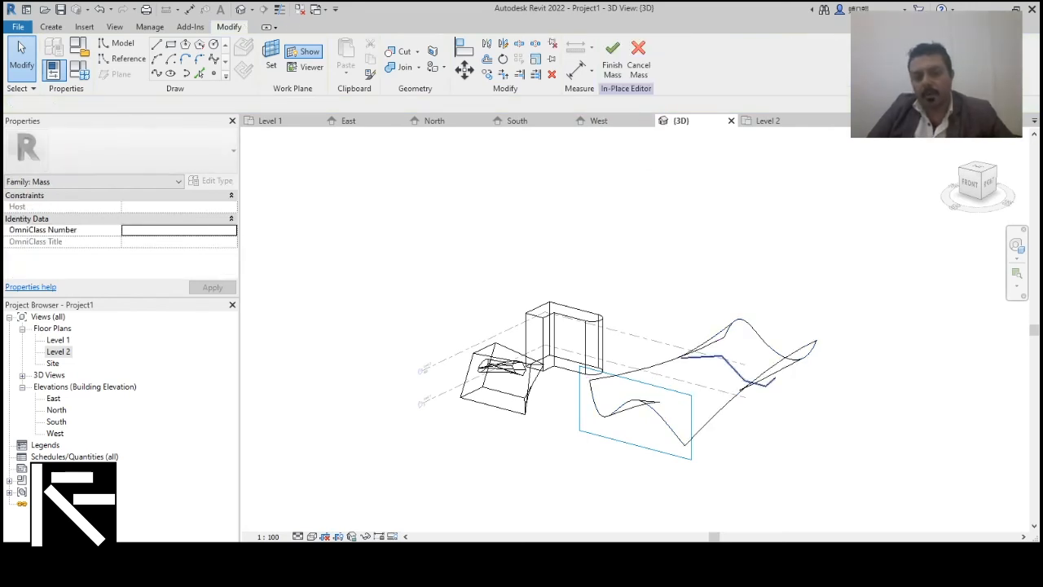
scroll(752, 392, "up", 4)
middle_click_drag(752, 392, 782, 376, "shift")
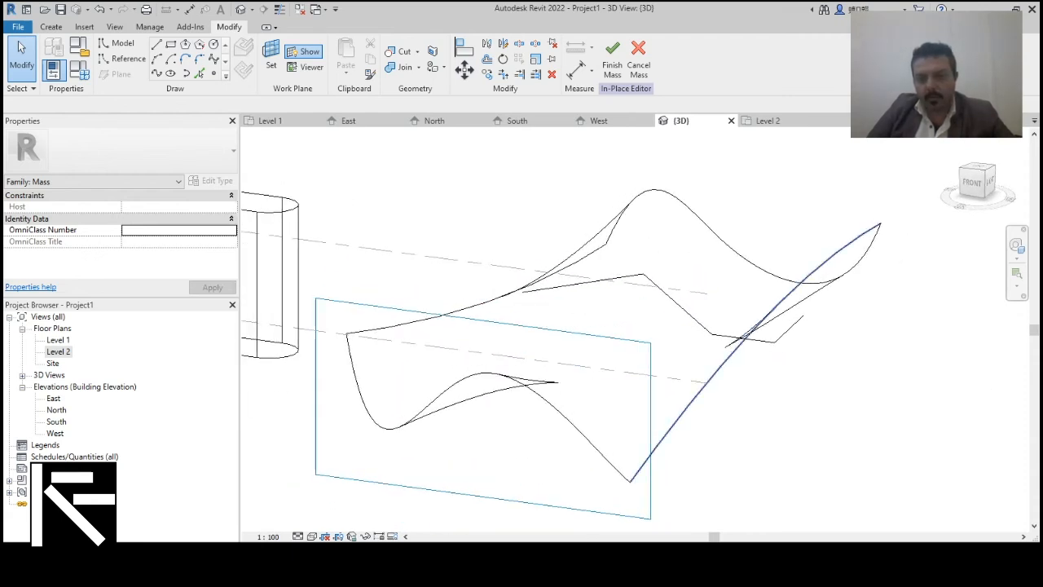
scroll(754, 391, "down", 4)
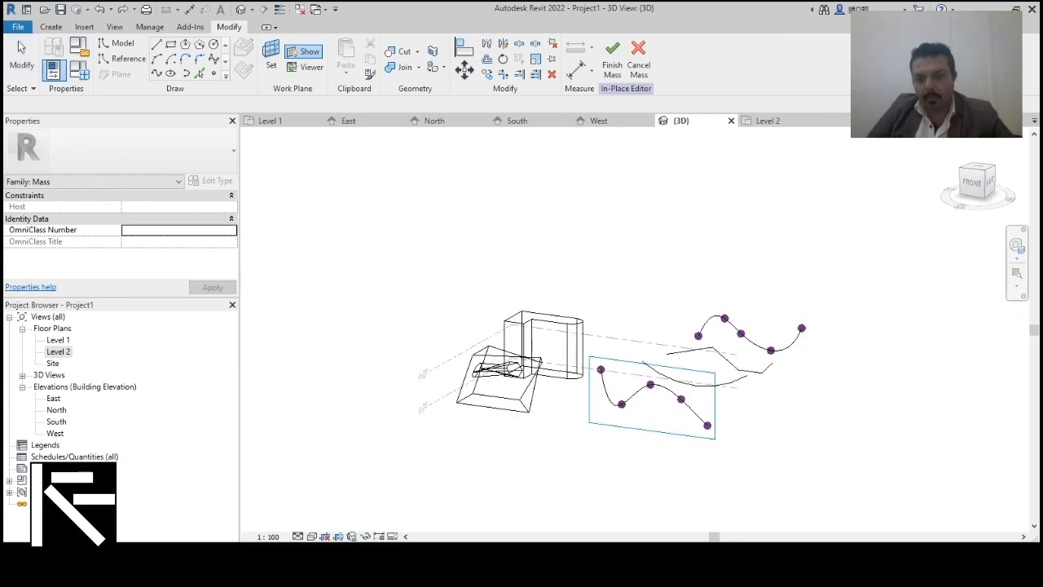
Step: Set reference plane 02Ref as the work plane
scroll(734, 359, "up", 4)
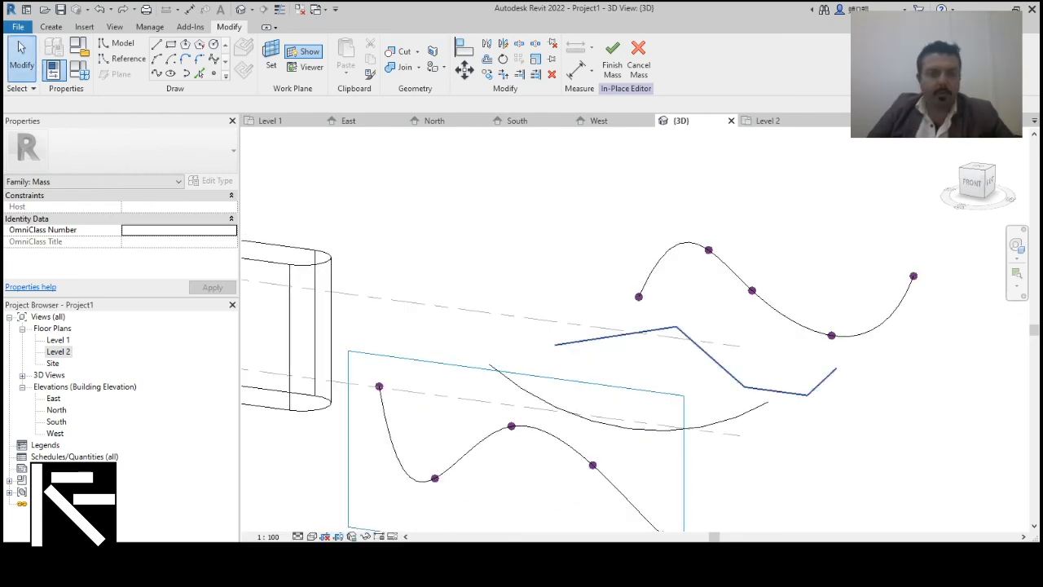
left_click(271, 59)
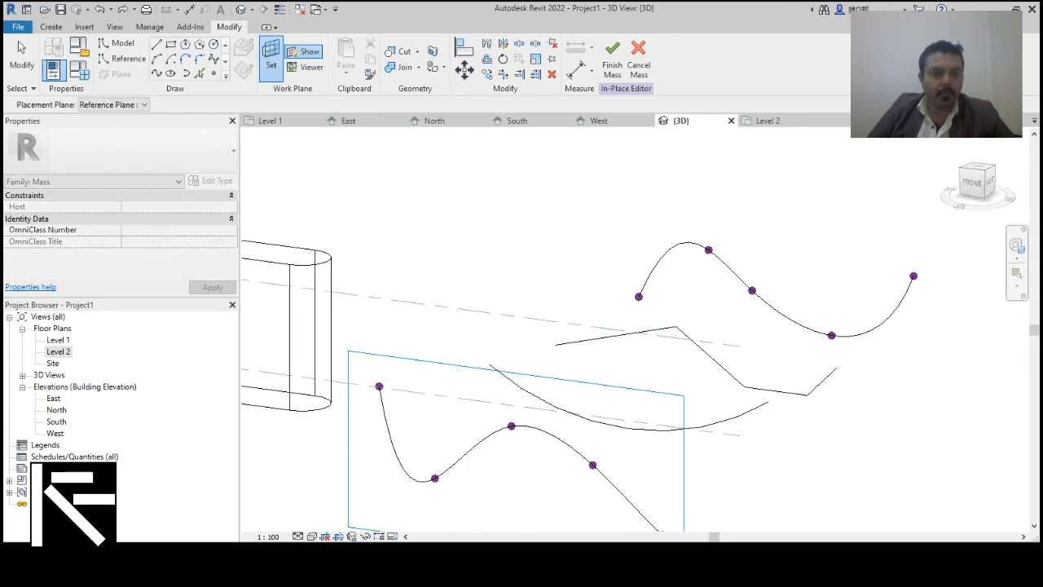
left_click(126, 105)
left_click(120, 156)
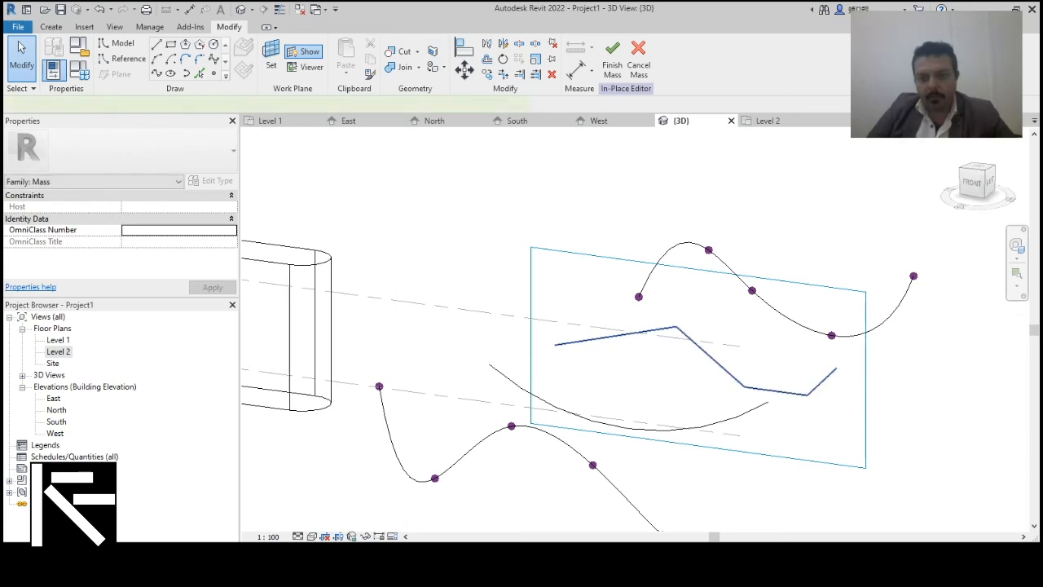
Step: Flatten the zigzag profile on 02Ref by moving its peak vertex downward
left_click(693, 342)
left_click_drag(675, 327, 661, 359)
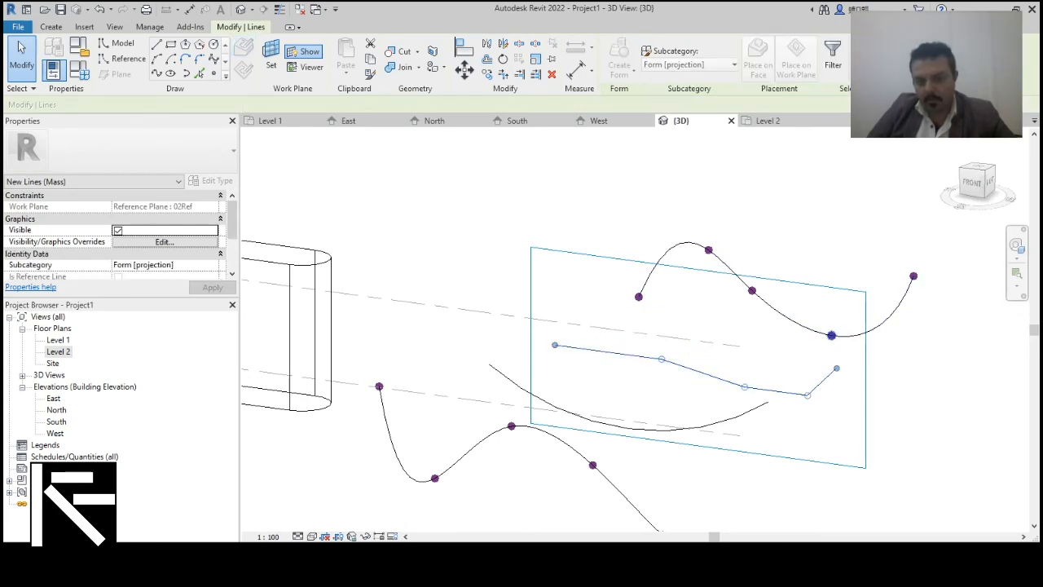
key("Escape")
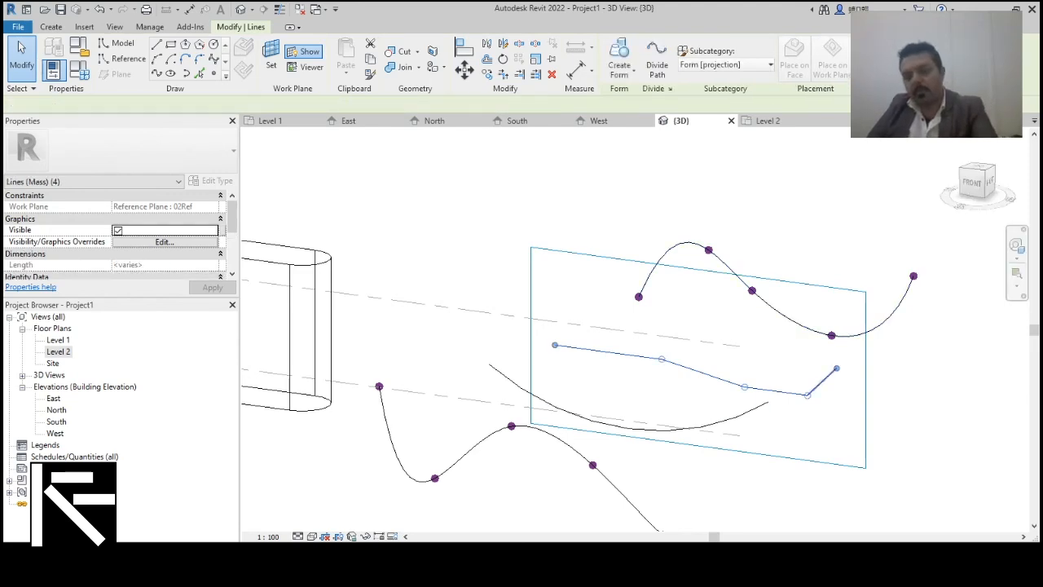
Step: Delete the whole four-segment line chain from reference plane 02Ref
key("Escape")
left_click(836, 368)
key("Delete")
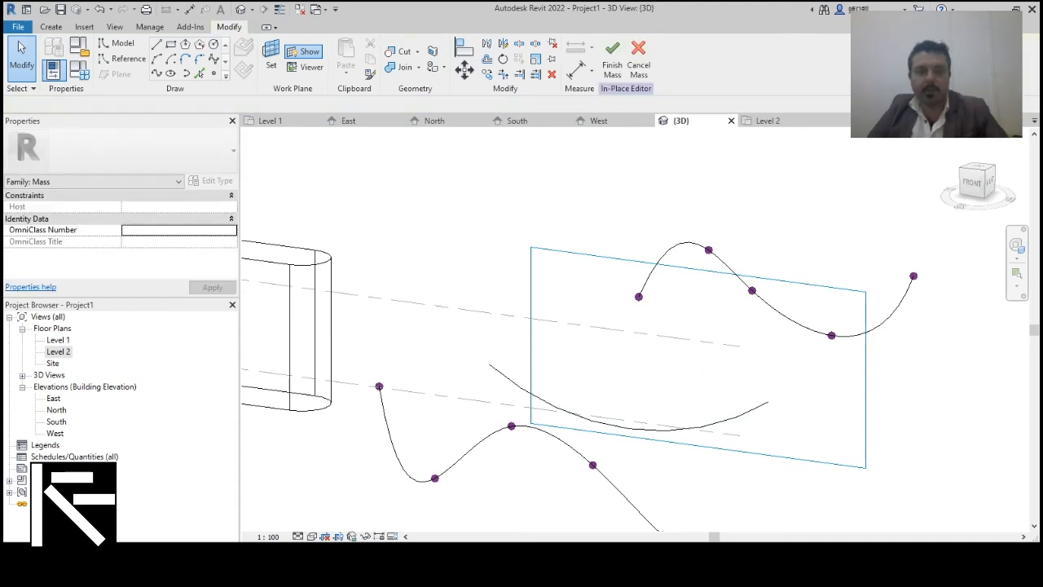
left_click(171, 58)
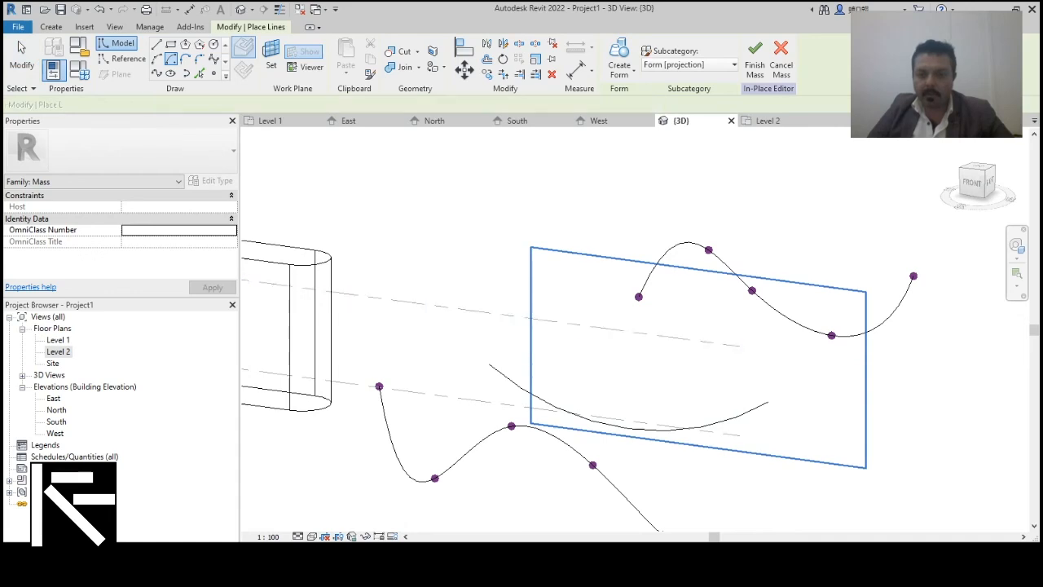
left_click(575, 344)
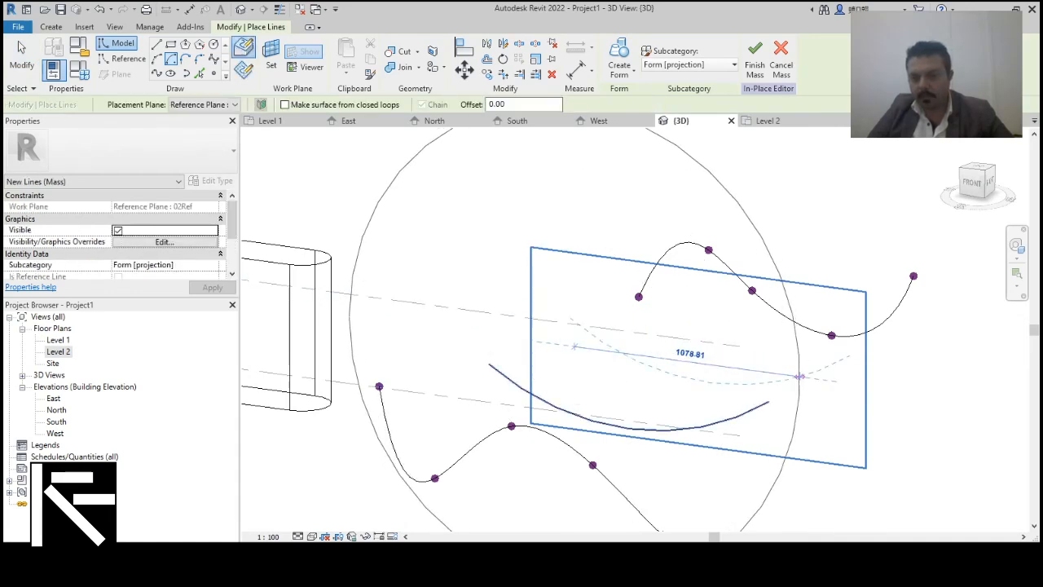
left_click(799, 377)
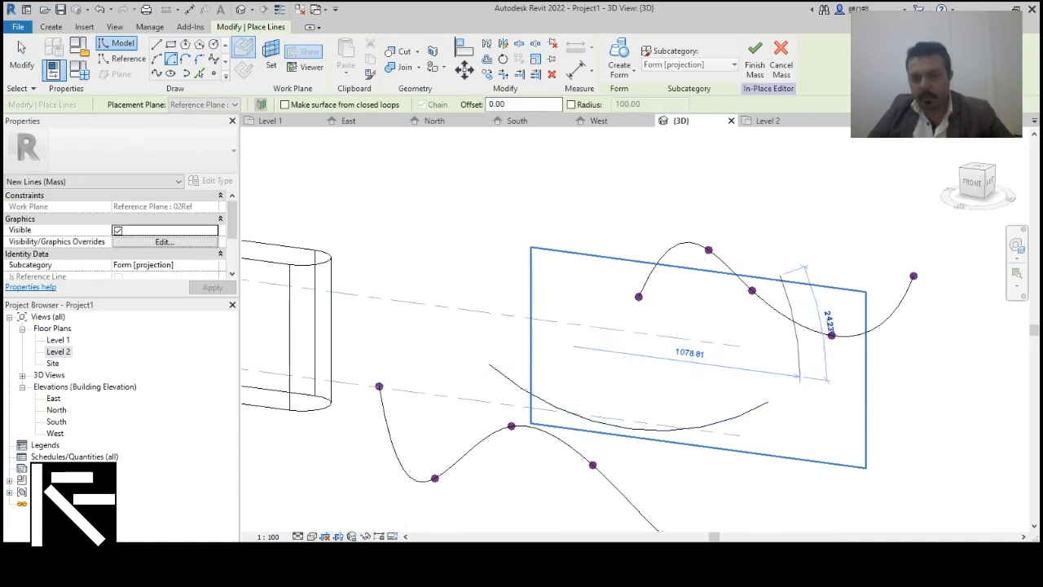
key("Escape")
key("Escape")
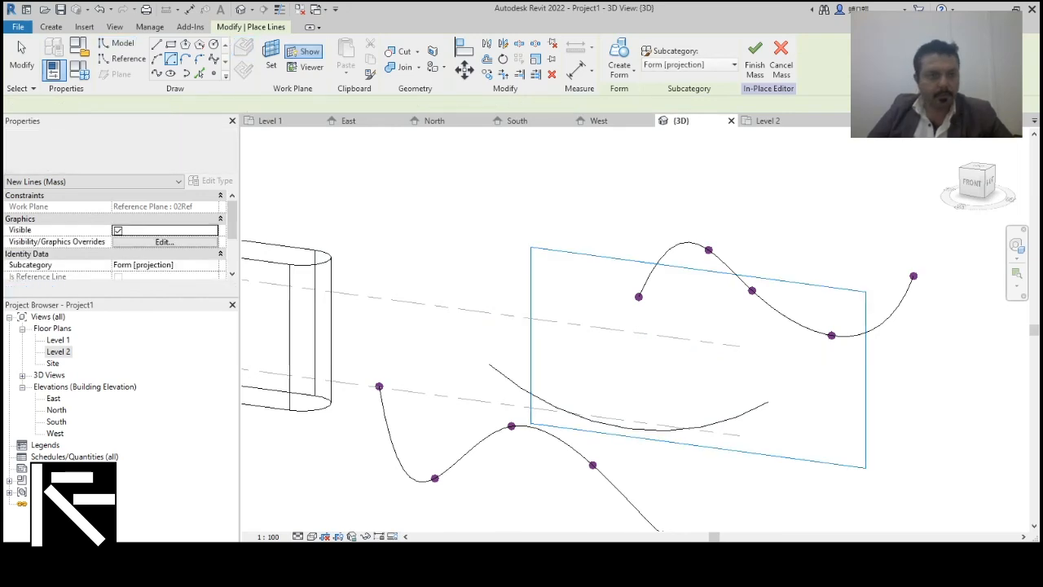
Step: Draw an upward-bulging start-end-radius arc across reference plane 02Ref with a radius of about 870
left_click(156, 59)
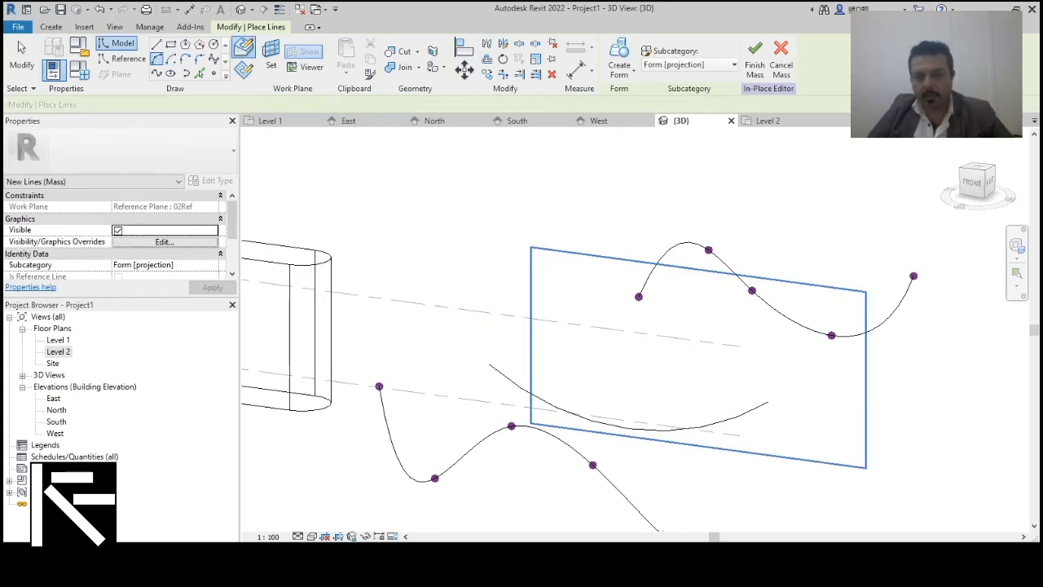
left_click(586, 350)
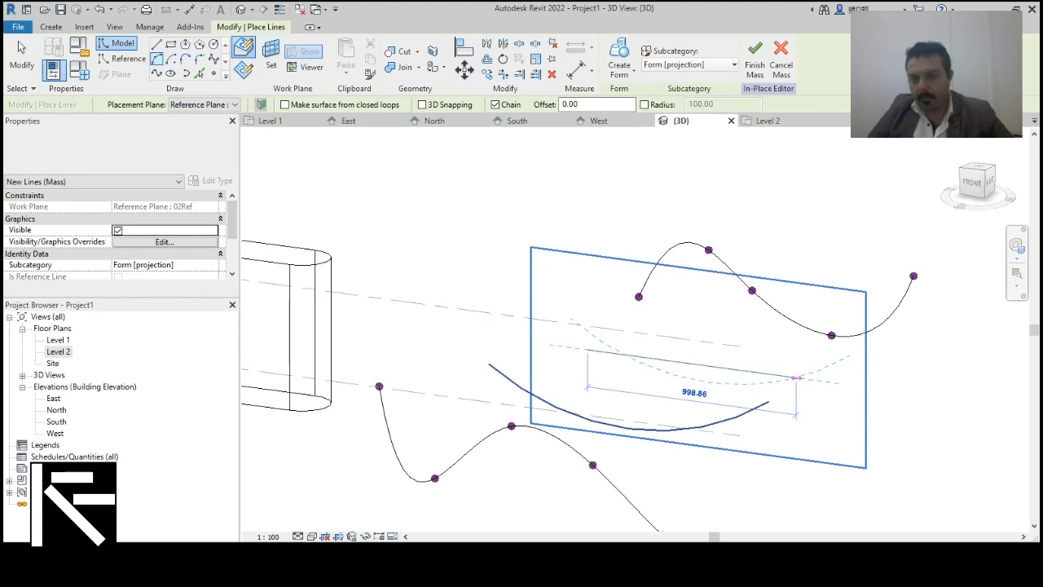
left_click(815, 379)
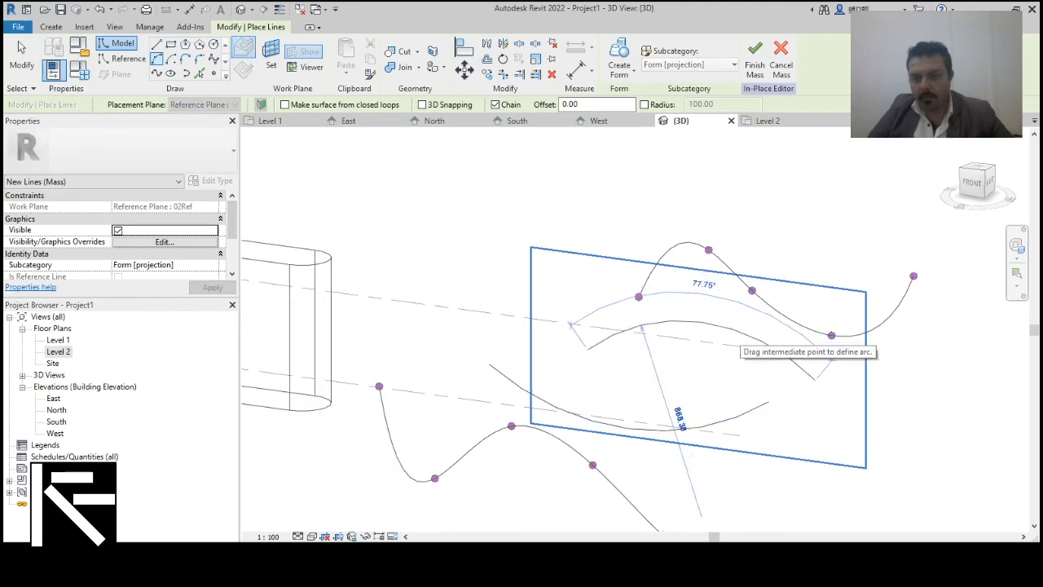
left_click(677, 425)
key("Escape")
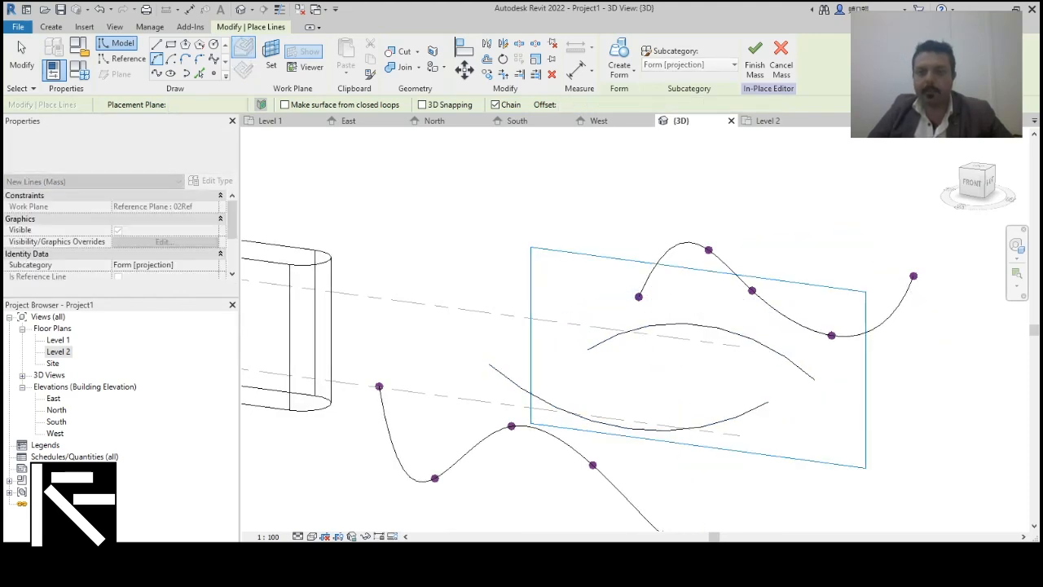
scroll(700, 335, "down", 3)
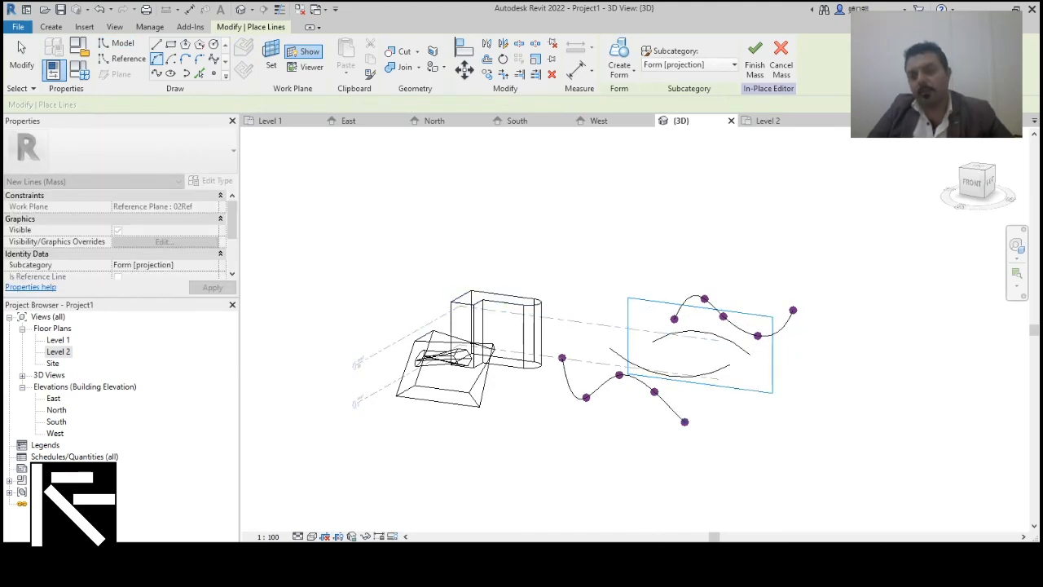
Step: Create a solid form through the four open profiles: the two arcs and the two splines on the parallel reference planes
key("Escape")
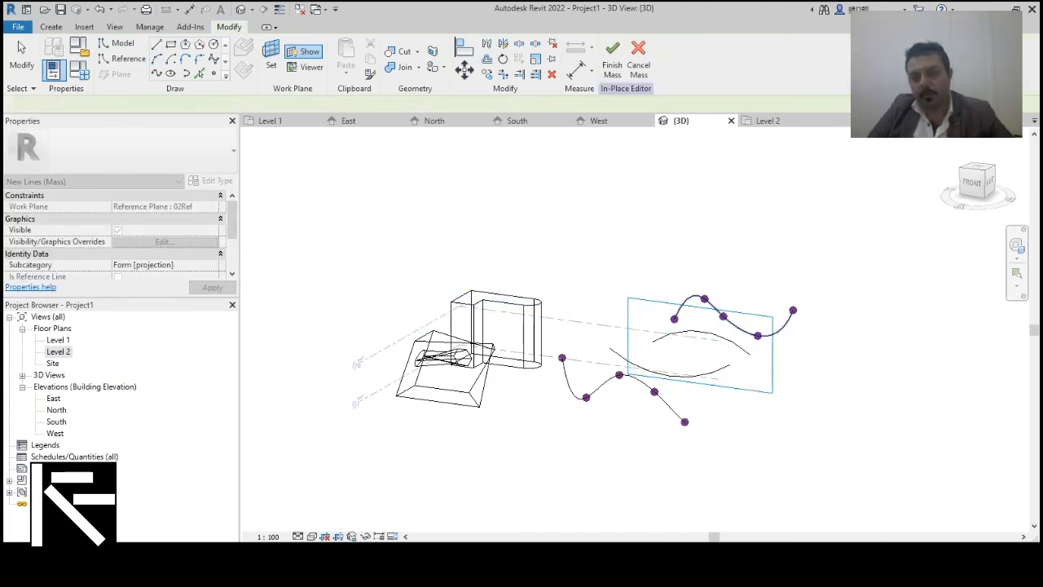
left_click(737, 328)
left_click(710, 333, "ctrl")
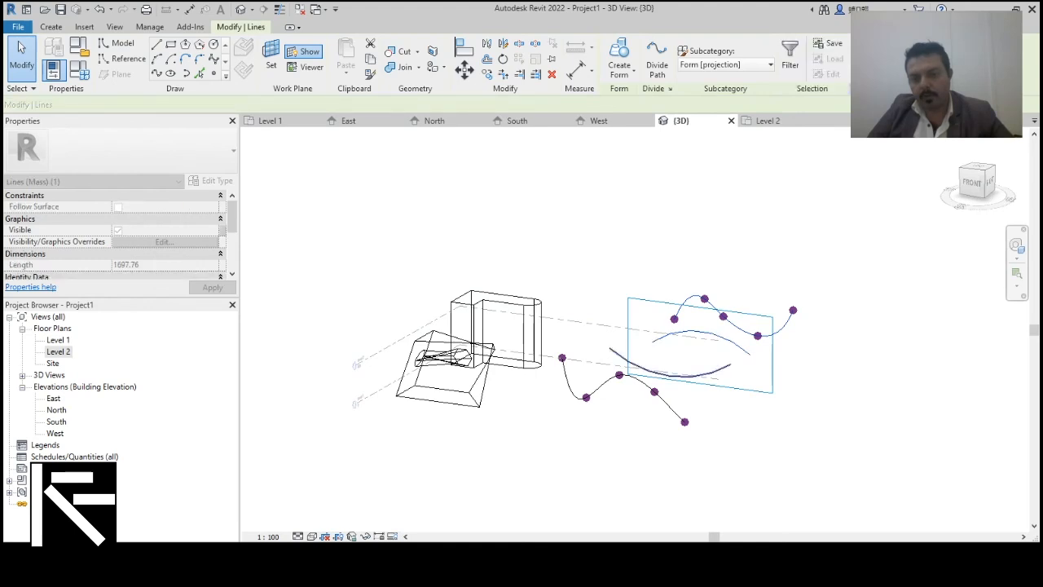
left_click(689, 376, "ctrl")
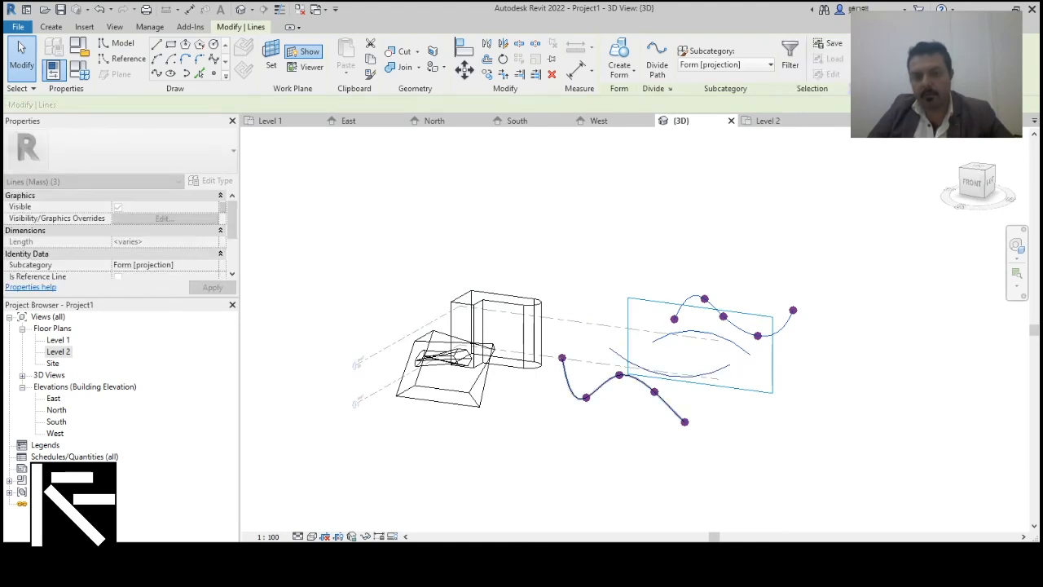
left_click(621, 72)
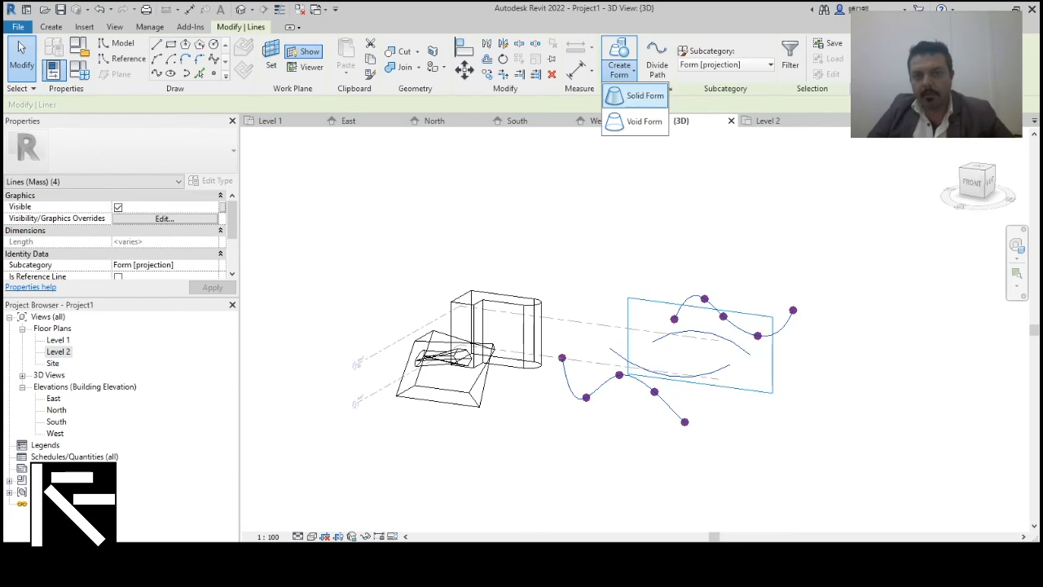
left_click(632, 96)
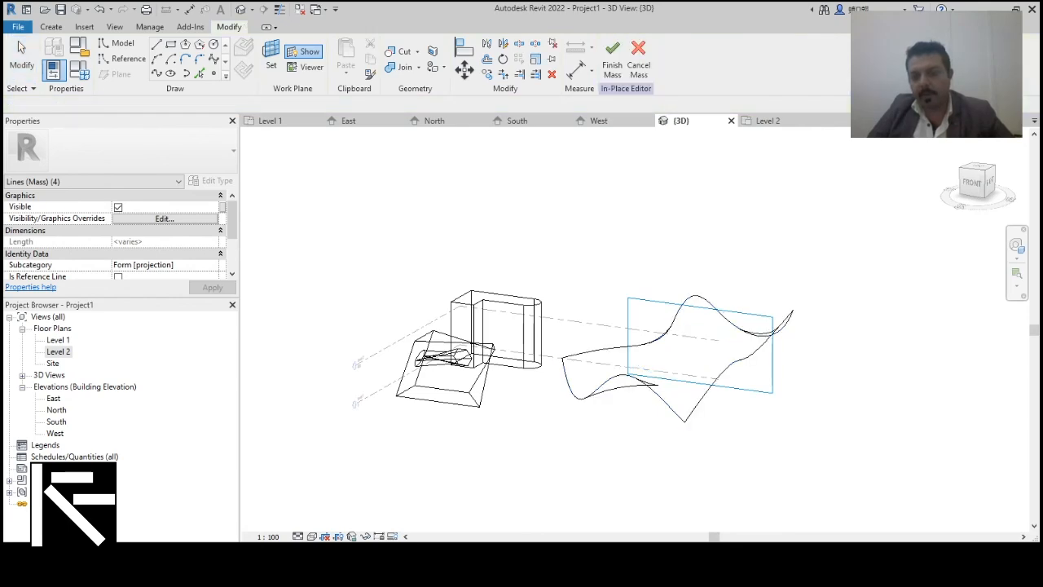
middle_click_drag(627, 366, 678, 374, "shift")
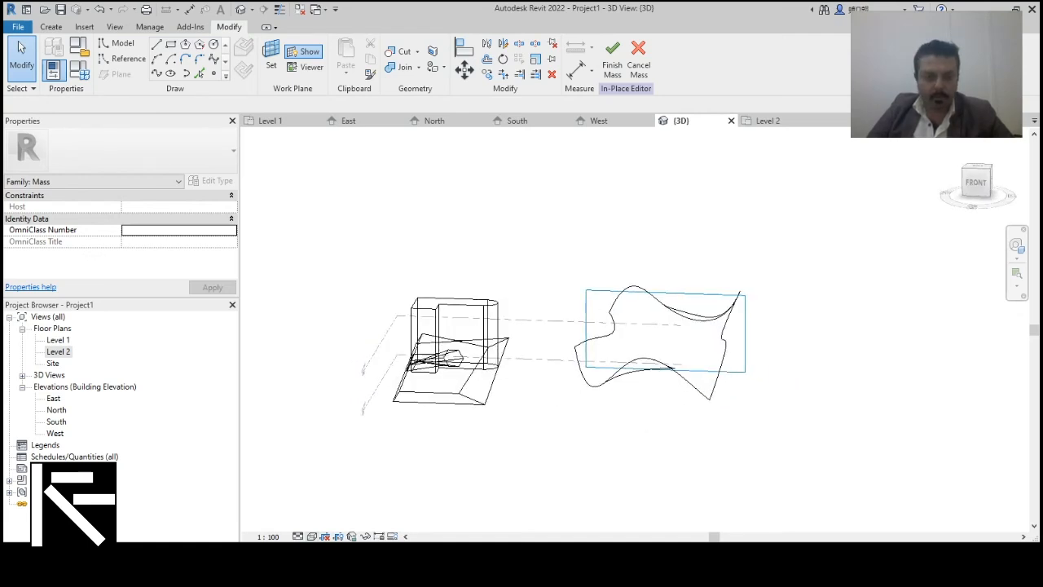
Step: Set the 3D view's visual style to Realistic and inspect the lofted surface from the front and back
left_click(312, 537)
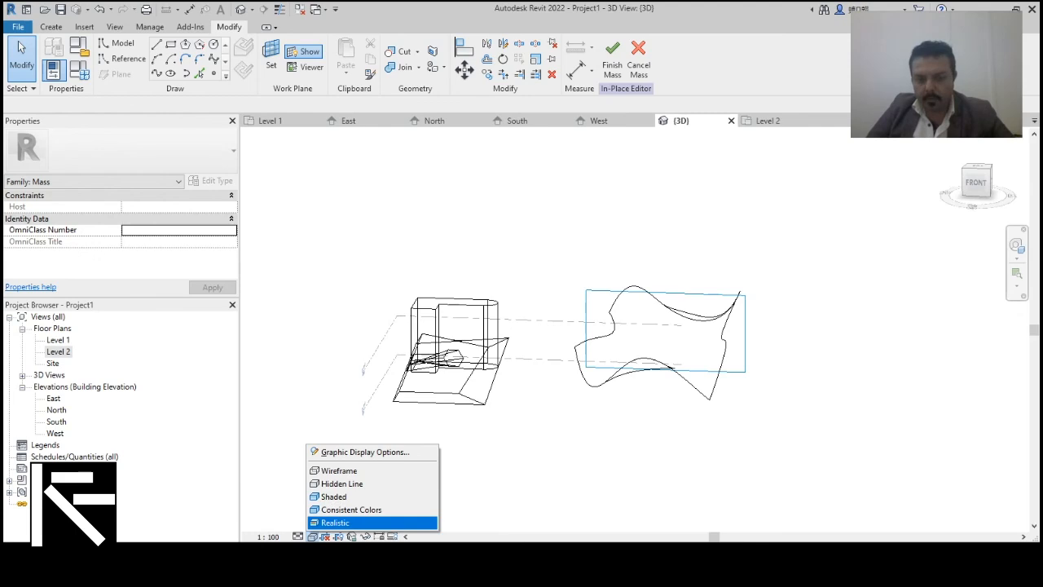
left_click(342, 522)
middle_click_drag(571, 366, 619, 366, "shift")
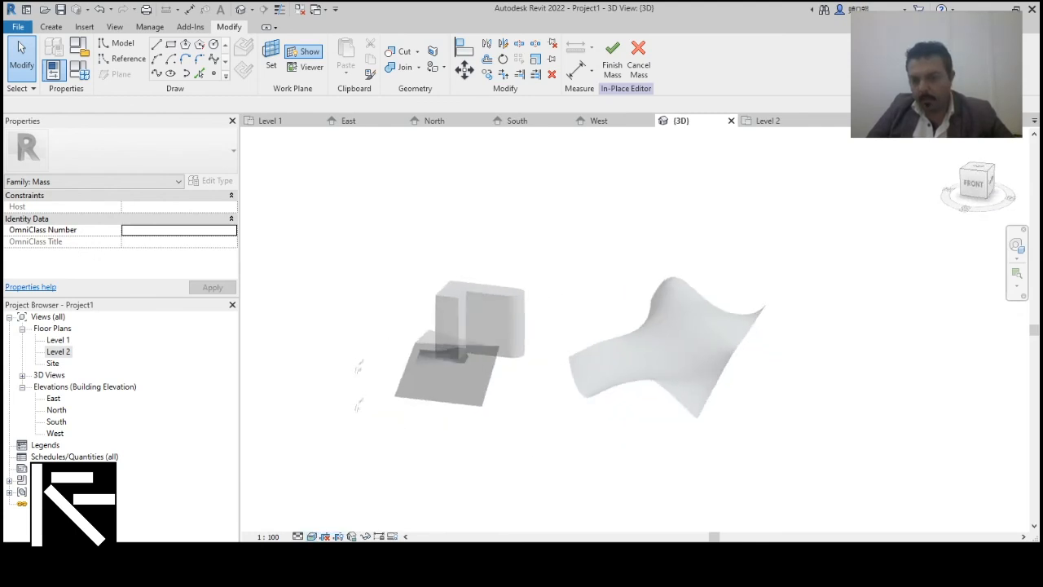
scroll(664, 352, "up", 5)
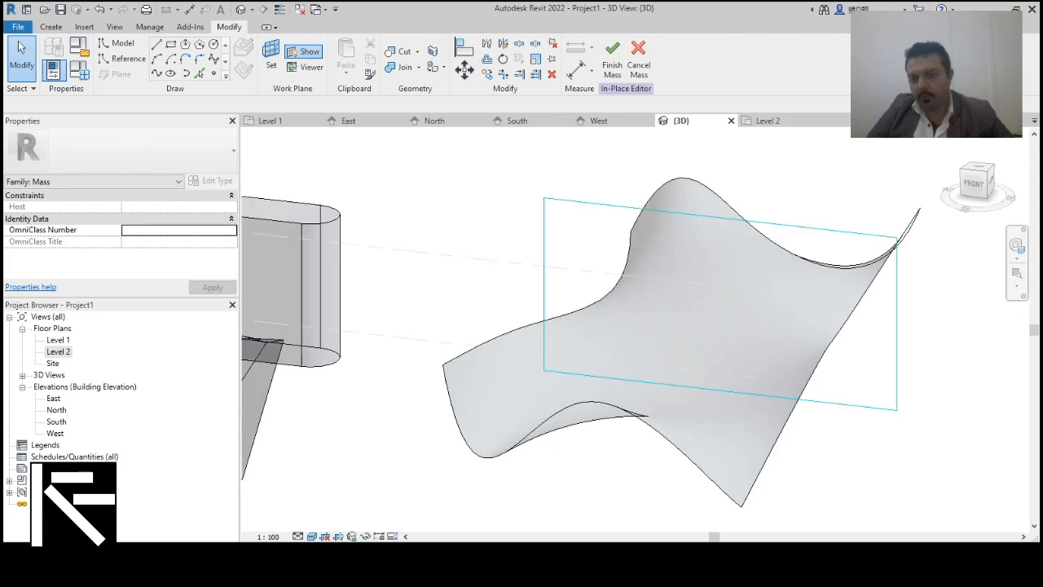
middle_click_drag(757, 350, 571, 355, "shift")
middle_click_drag(652, 356, 534, 366, "shift")
scroll(601, 365, "down", 5)
Step: Turn off the work plane display and finish the in-place mass
left_click(310, 51)
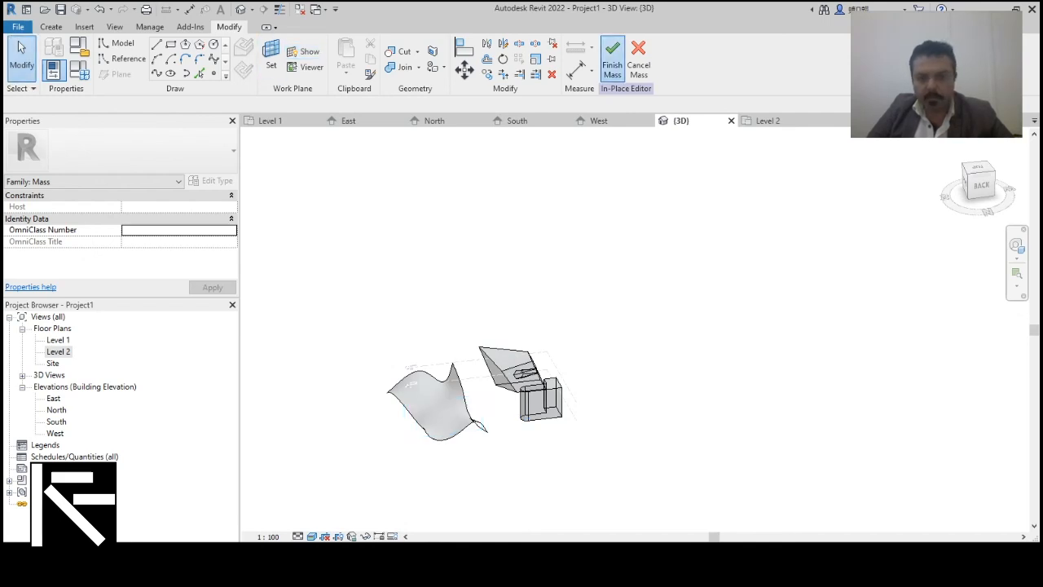
left_click(611, 61)
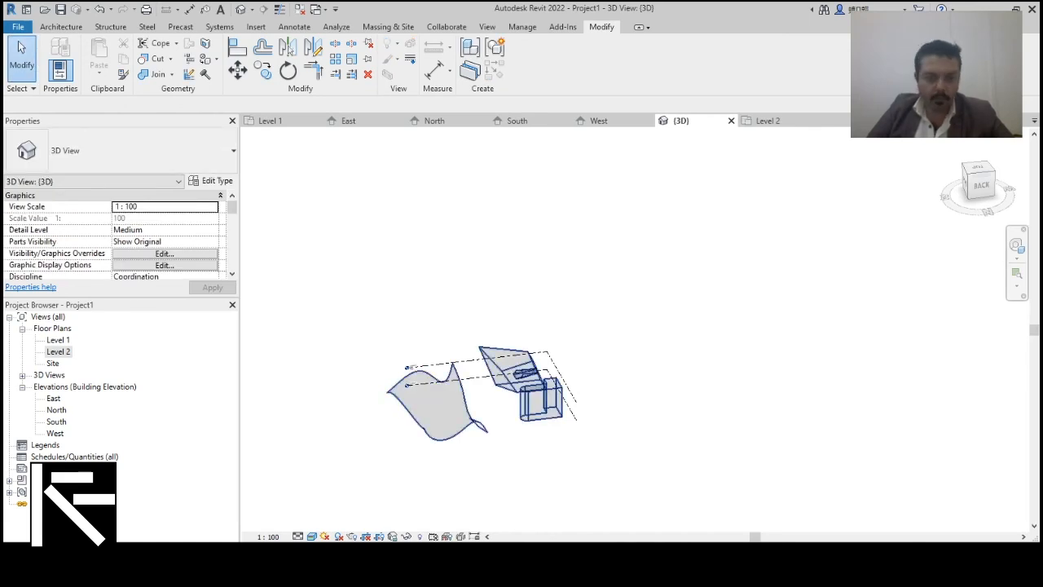
scroll(386, 419, "up", 3)
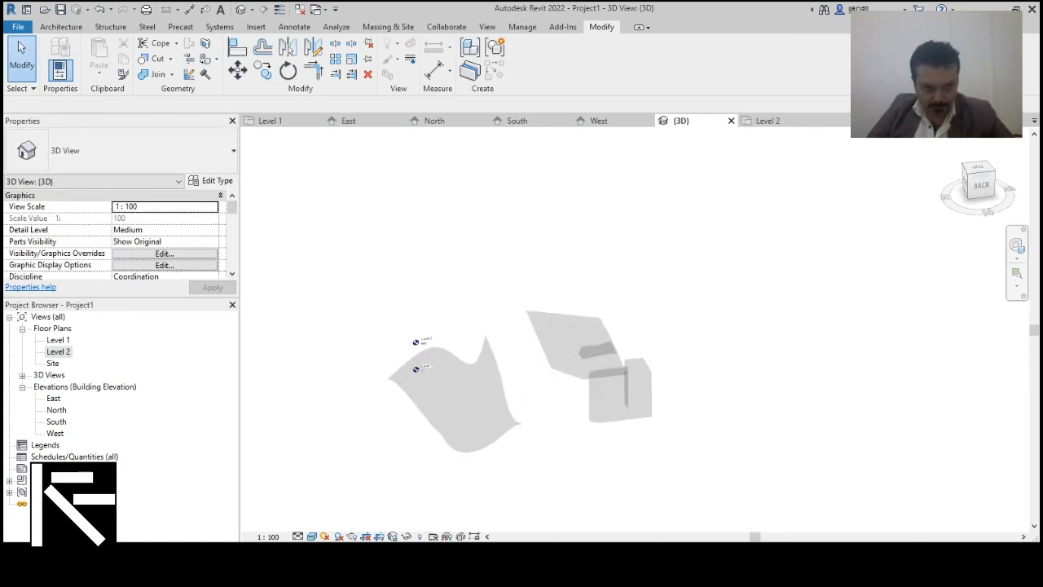
Step: Check how the masses appear in the Level 1 and Level 2 floor plans
double_click(58, 340)
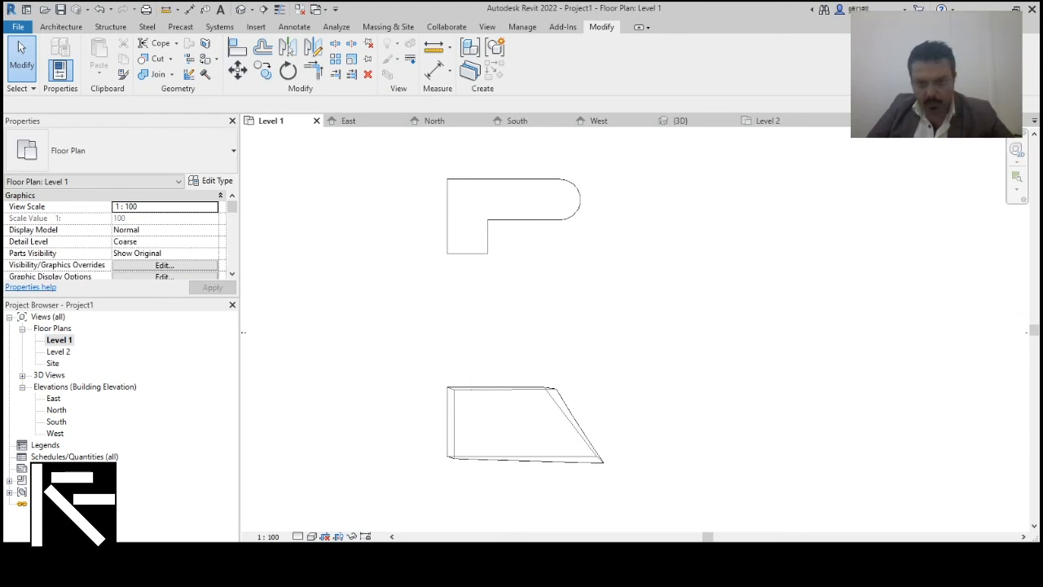
scroll(476, 404, "down", 2)
scroll(475, 399, "down", 5)
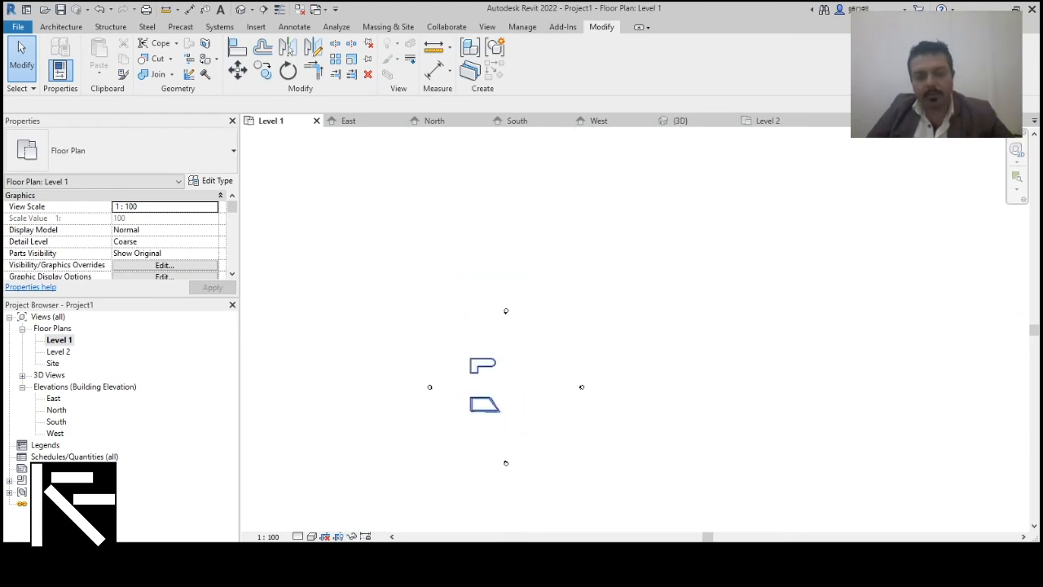
double_click(59, 352)
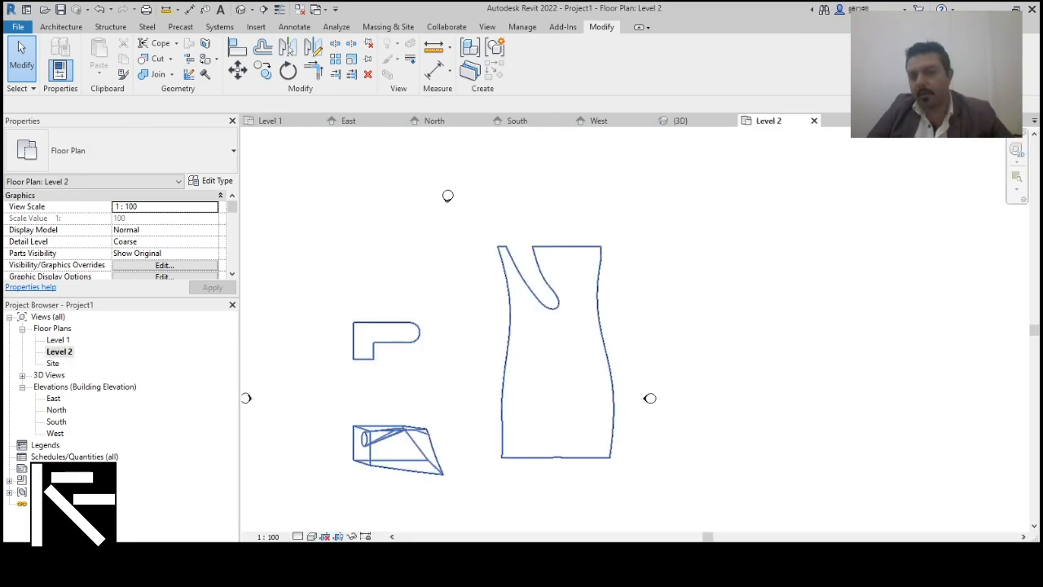
scroll(520, 274, "up", 3)
scroll(700, 391, "down", 3)
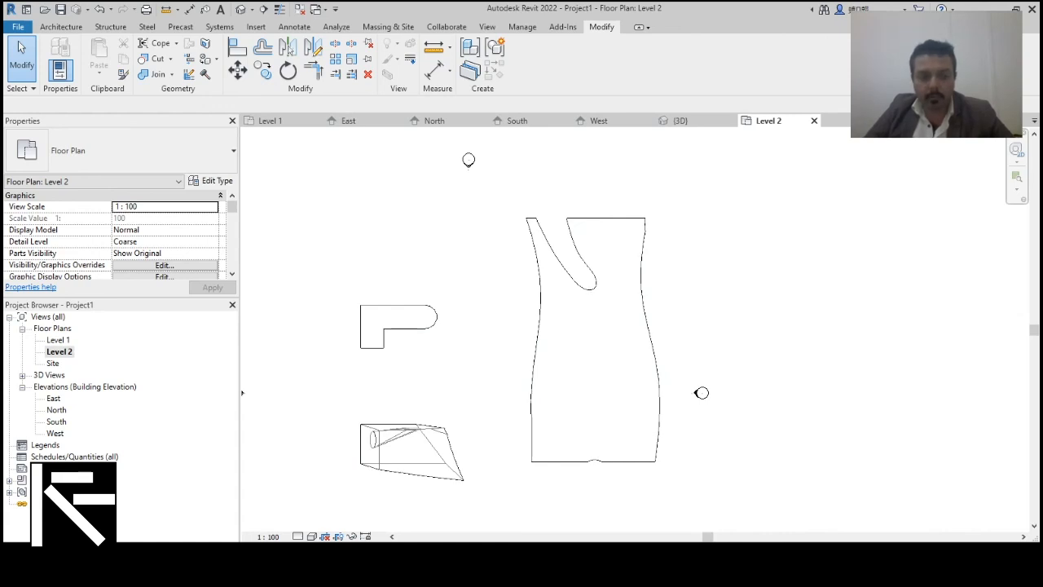
Step: In the East elevation, extend both ends of the Level 1 and Level 2 lines past the masses
double_click(53, 398)
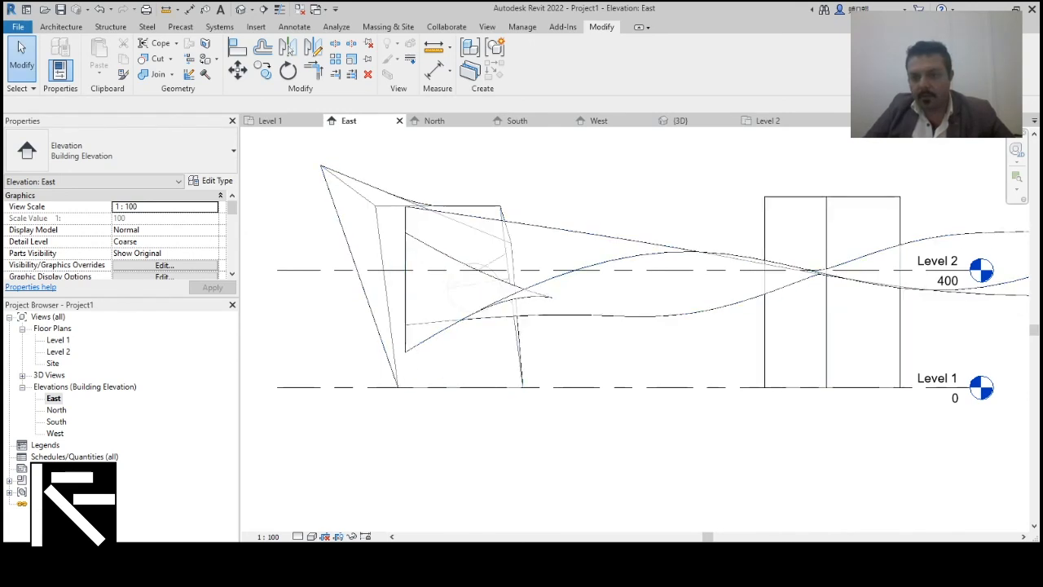
scroll(413, 379, "down", 3)
left_click_drag(357, 304, 332, 425)
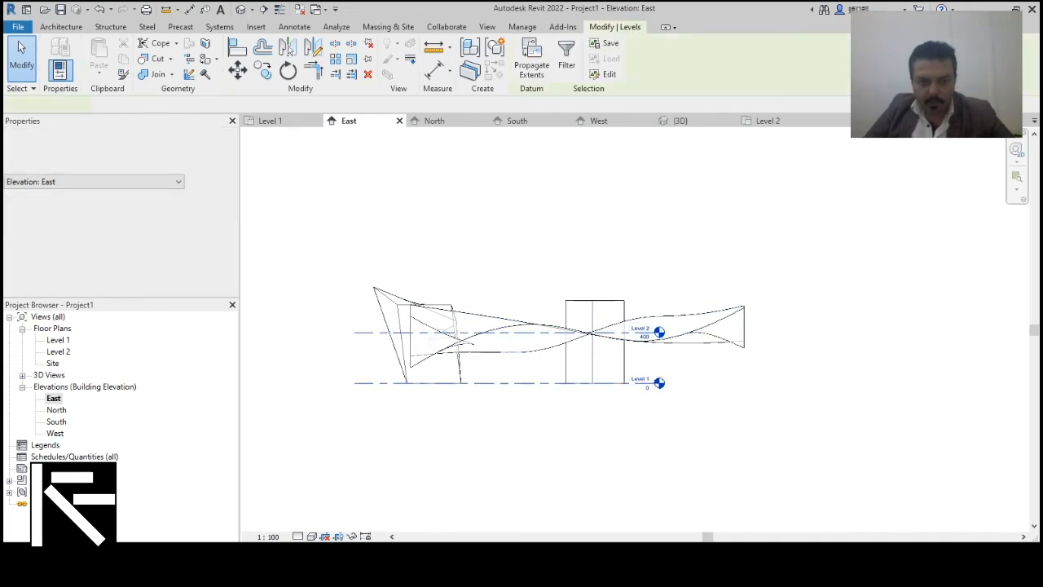
left_click(414, 332)
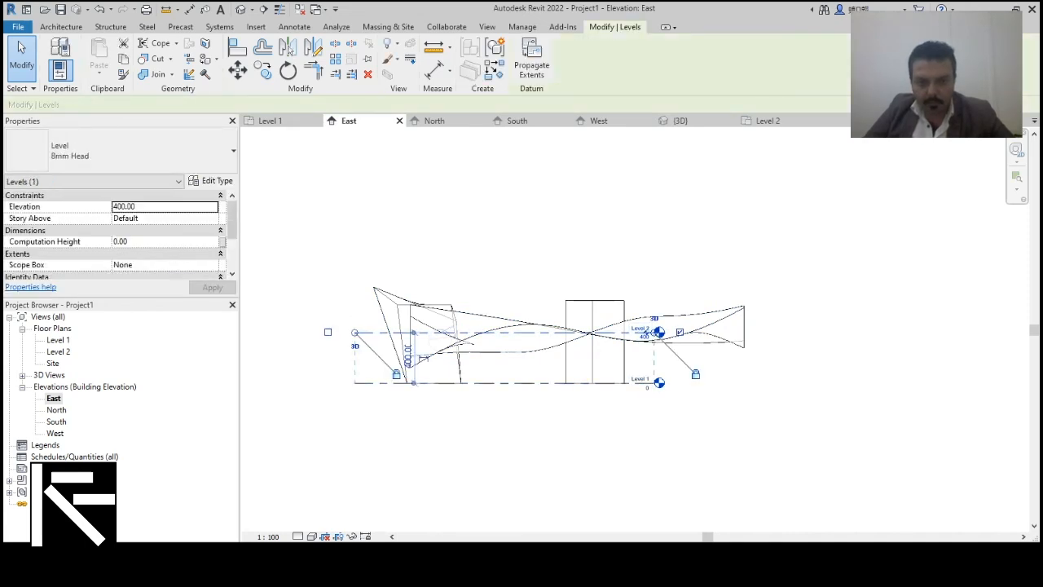
left_click_drag(355, 332, 343, 332)
left_click_drag(313, 333, 289, 332)
scroll(680, 359, "up", 4)
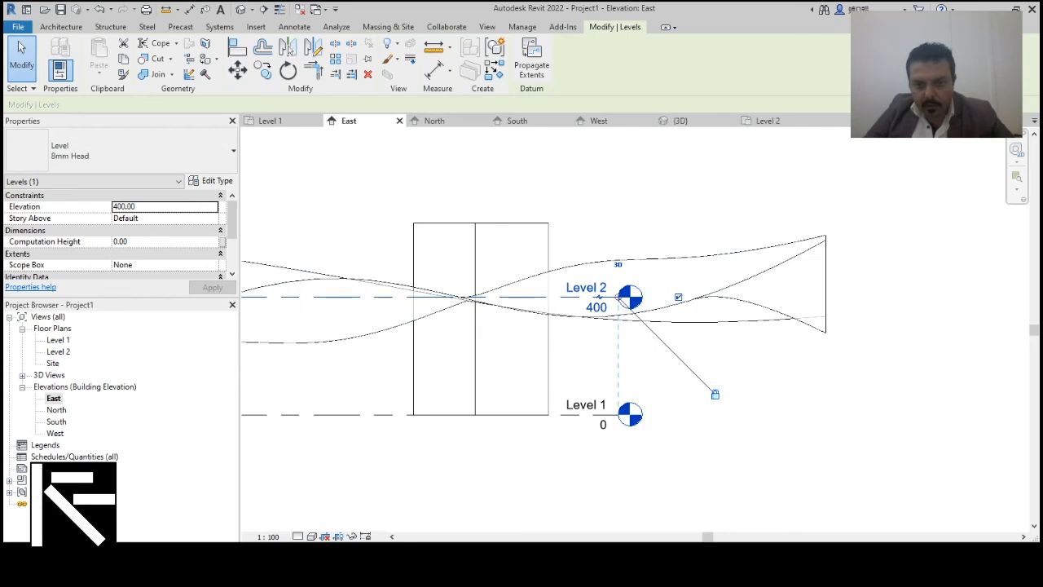
left_click_drag(619, 297, 974, 301)
scroll(924, 306, "down", 3)
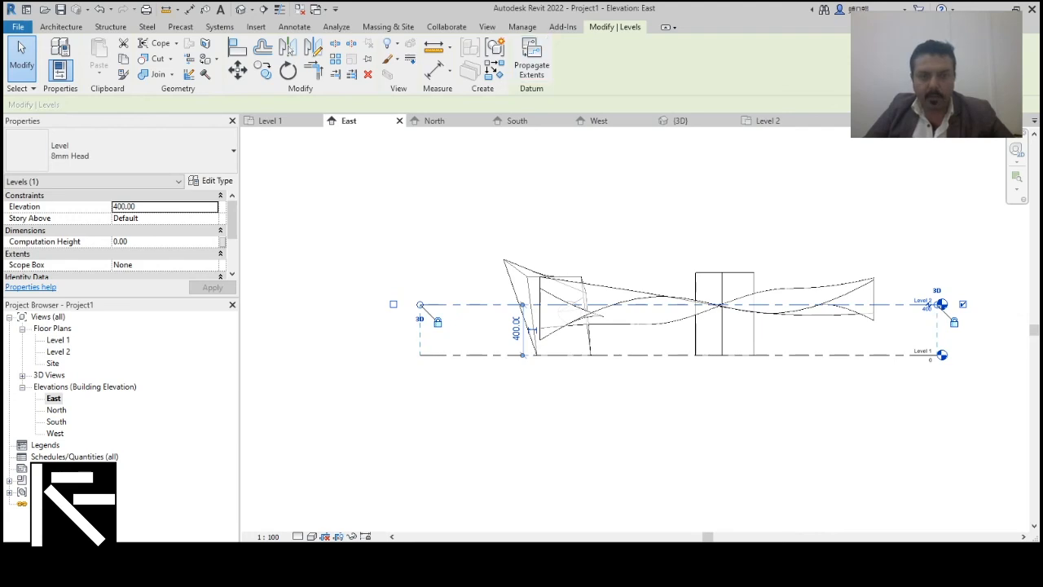
Step: In the North elevation, extend the tail end of the level lines past the wavy lofted mass
left_click(435, 121)
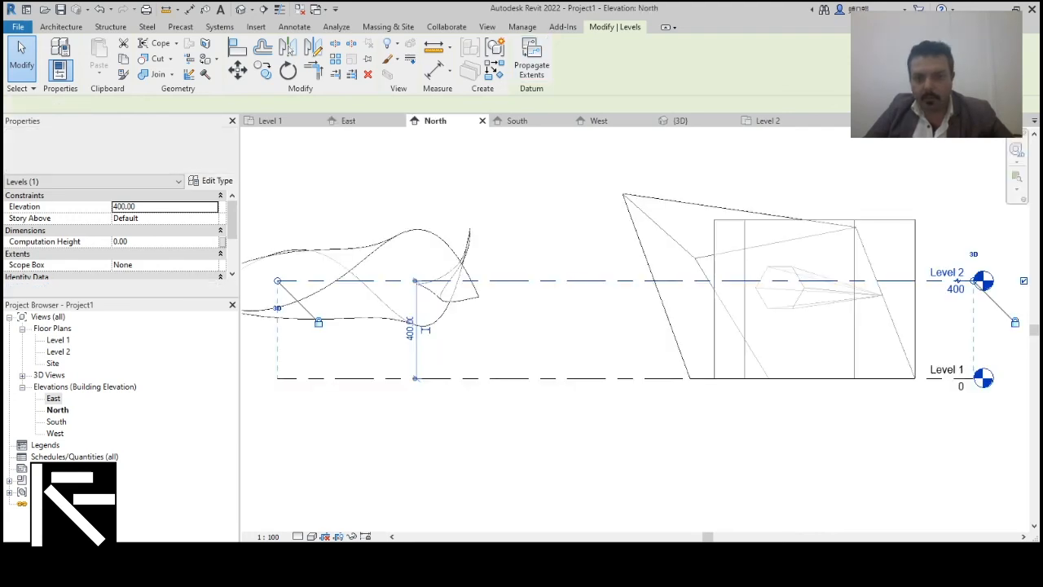
scroll(625, 317, "down", 2)
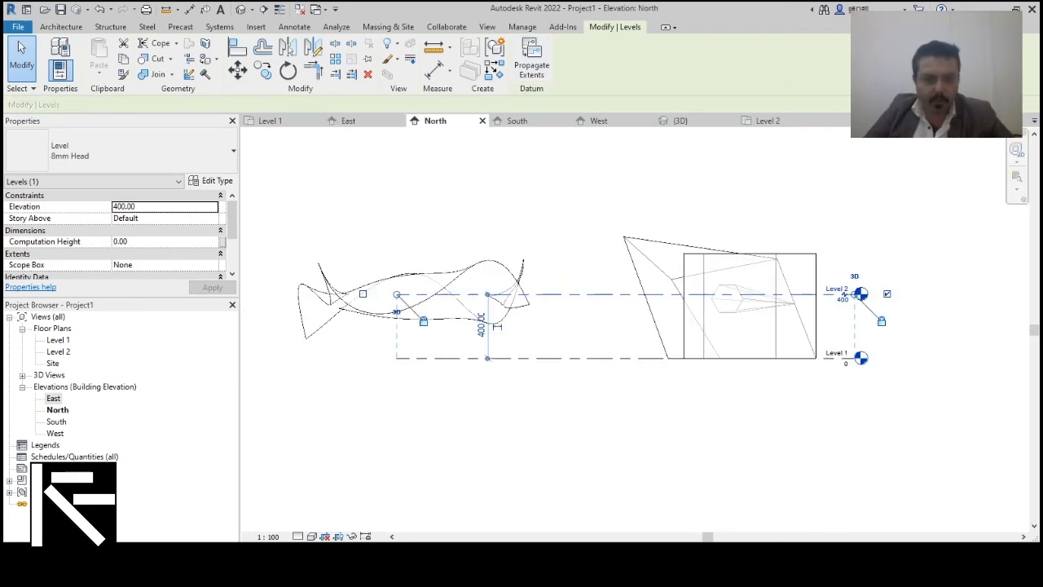
key("Escape")
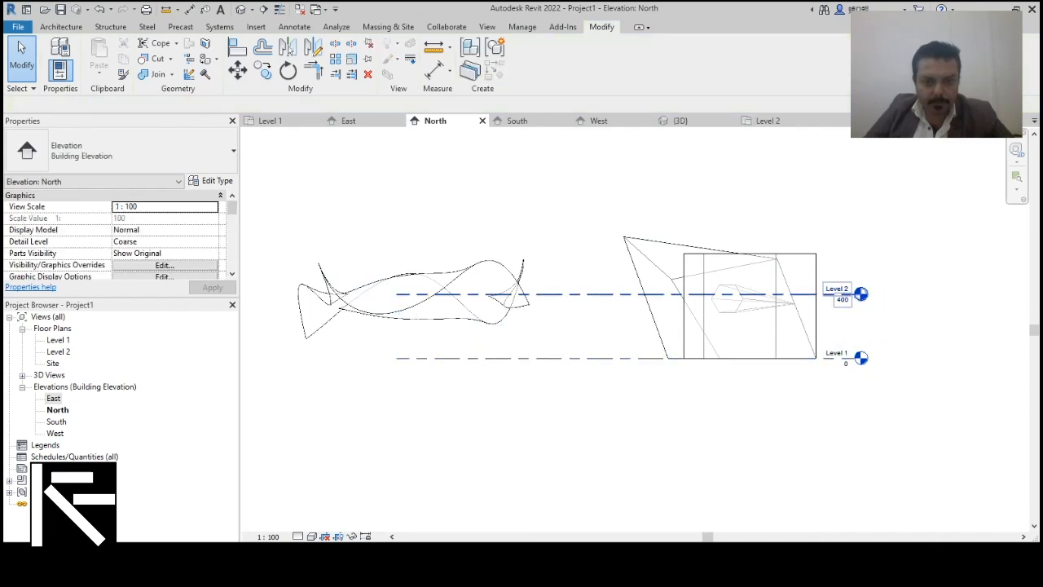
left_click(841, 296)
left_click_drag(395, 294, 258, 294)
middle_click_drag(850, 294, 967, 298)
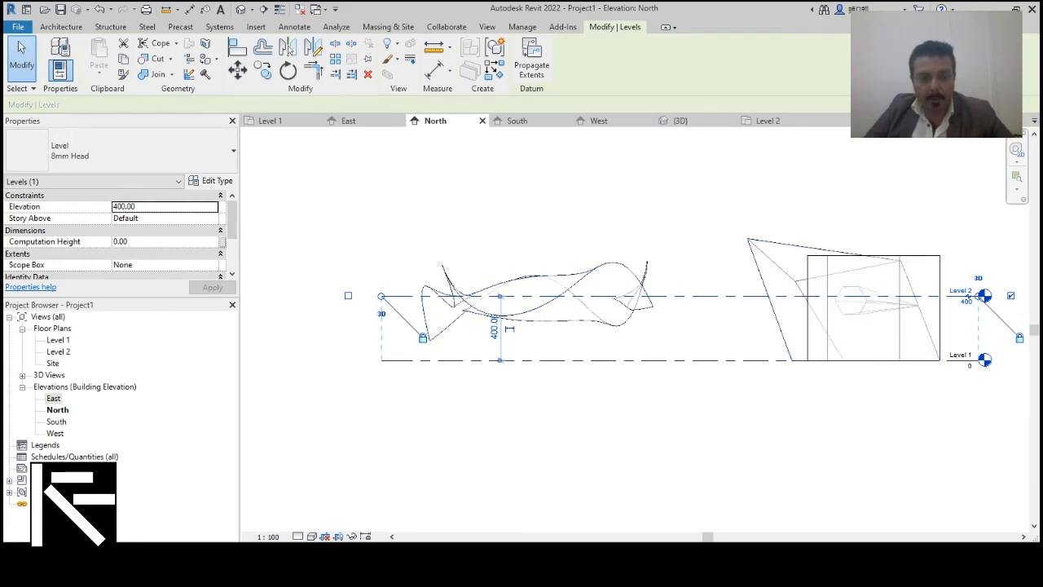
left_click(58, 410)
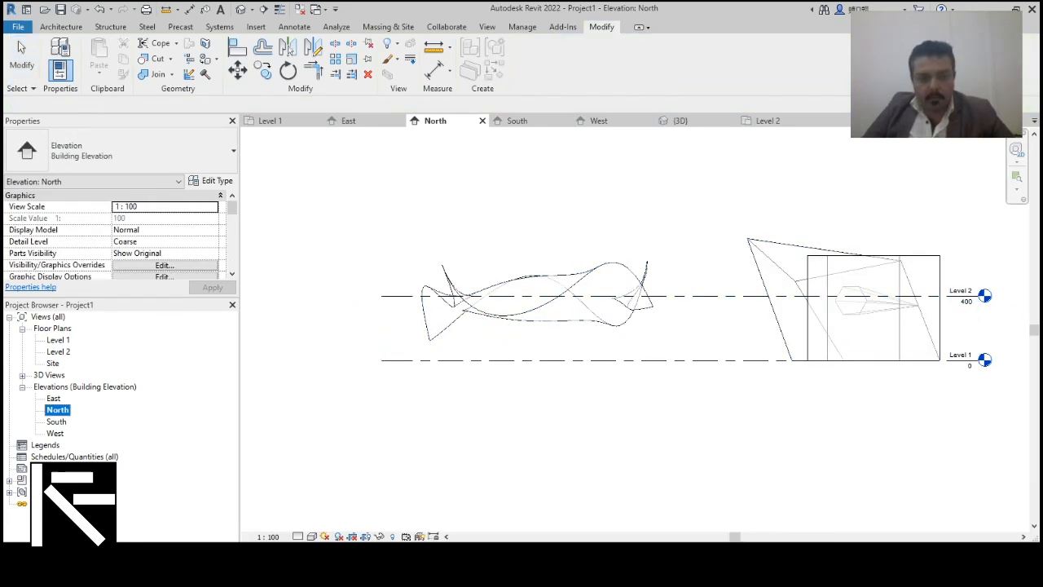
Step: Return to the 3D view and examine the finished masses from several angles, along with the conceptual mass tools
left_click(241, 9)
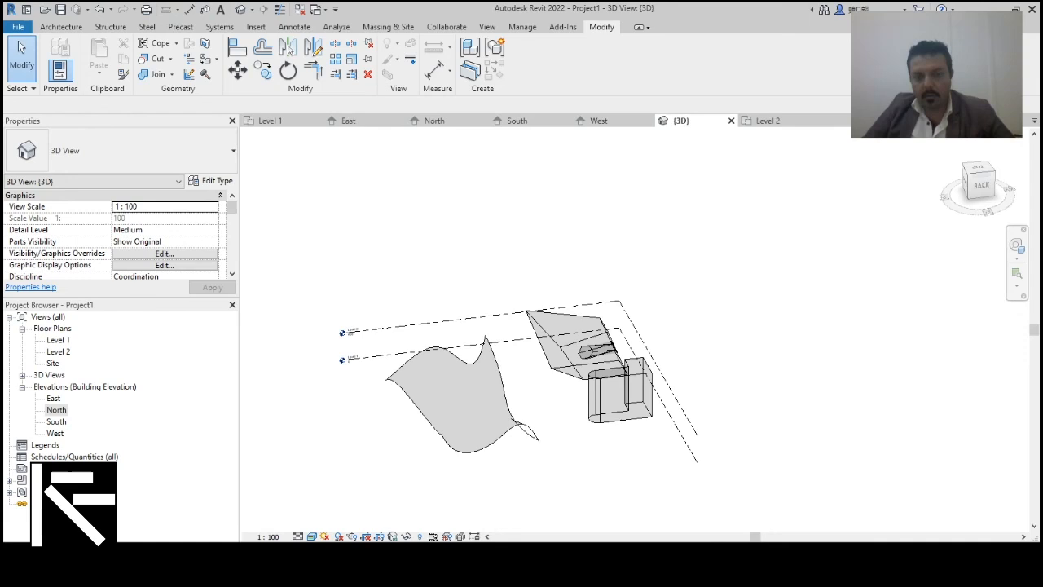
middle_click_drag(586, 366, 505, 371, "shift")
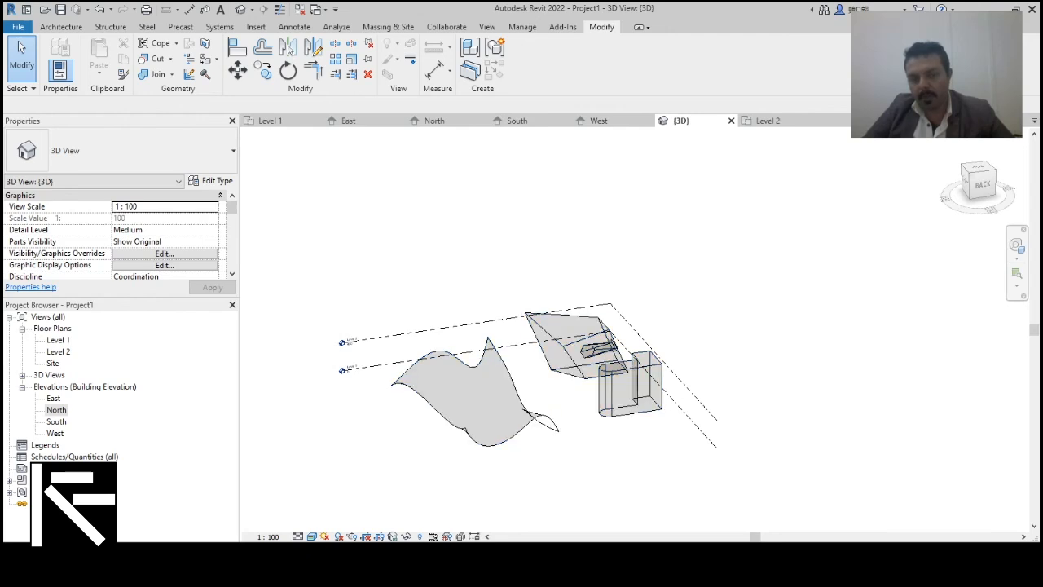
middle_click_drag(562, 469, 493, 465, "shift")
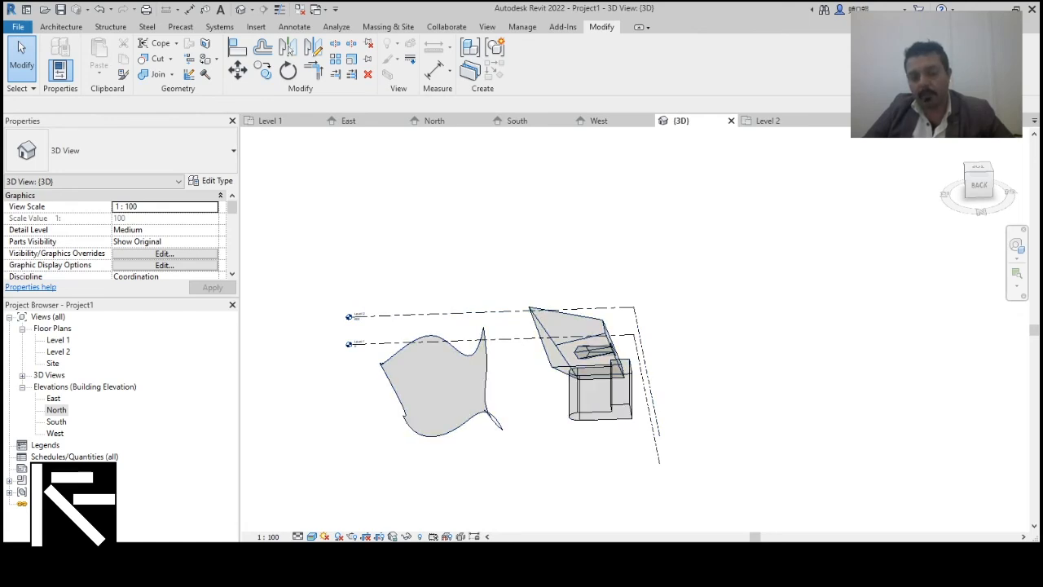
middle_click_drag(493, 464, 515, 466, "shift")
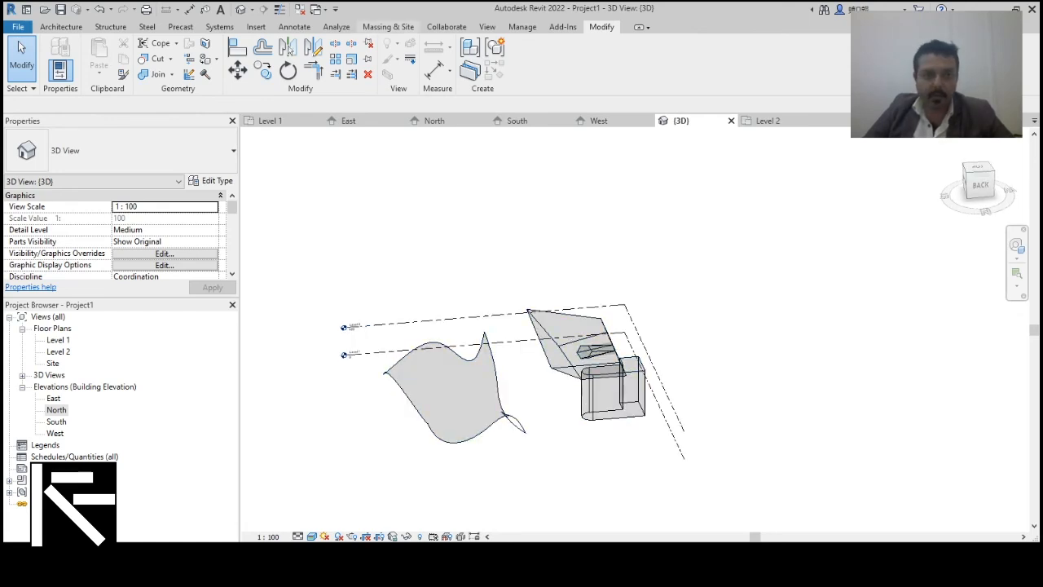
left_click(388, 27)
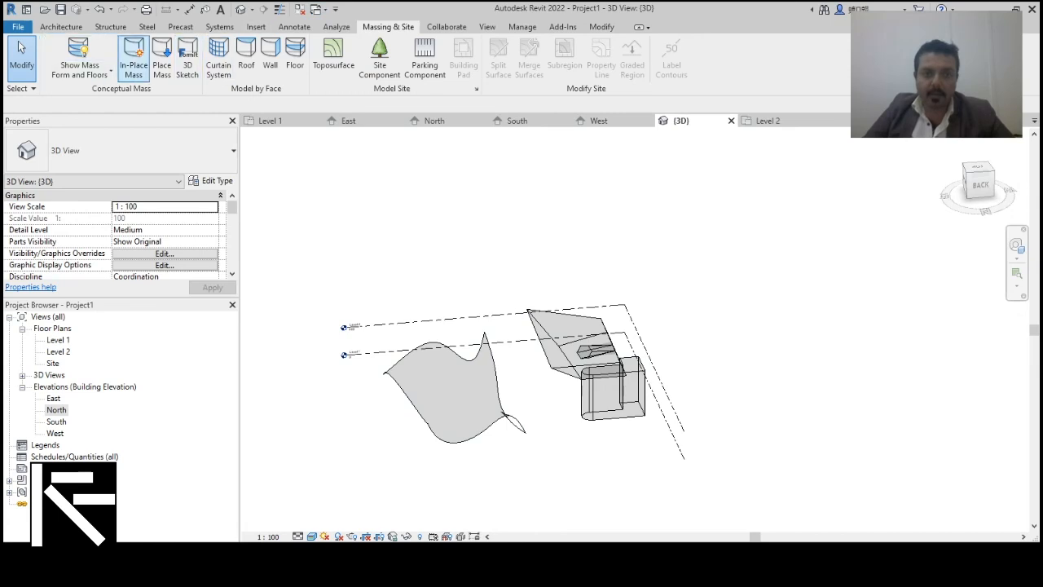
left_click(134, 61)
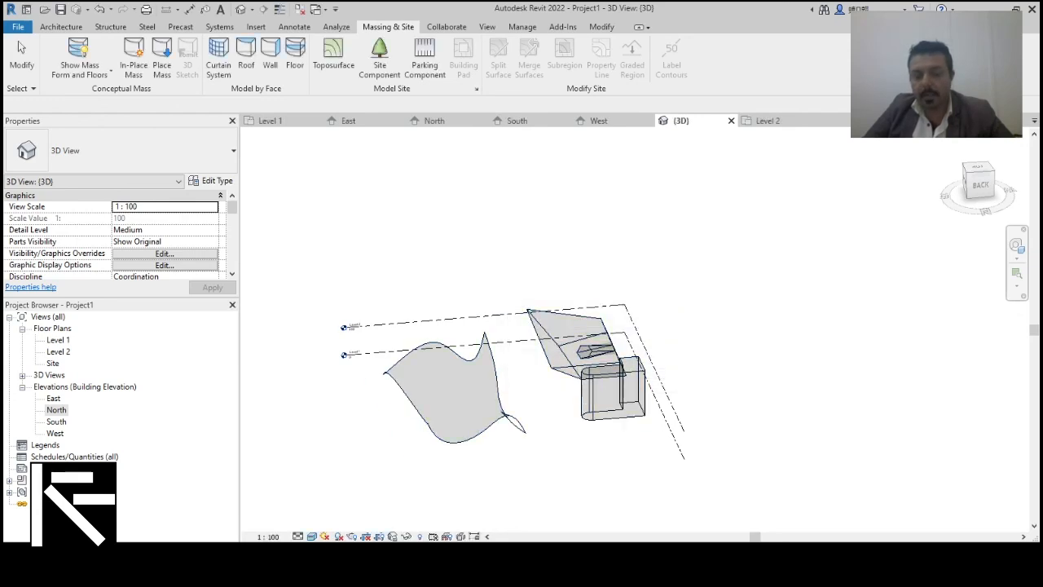
middle_click_drag(522, 367, 610, 389, "shift")
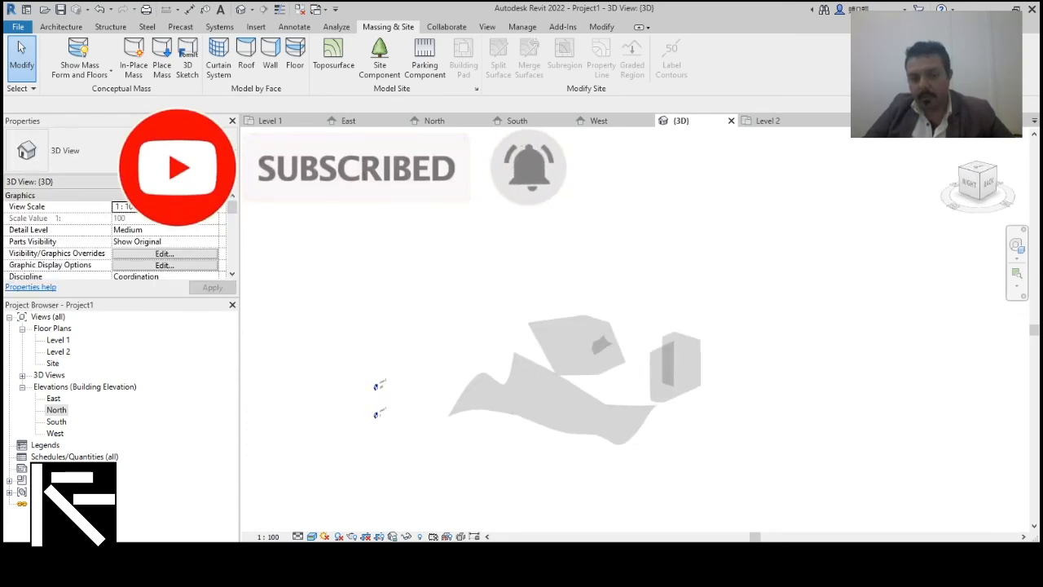